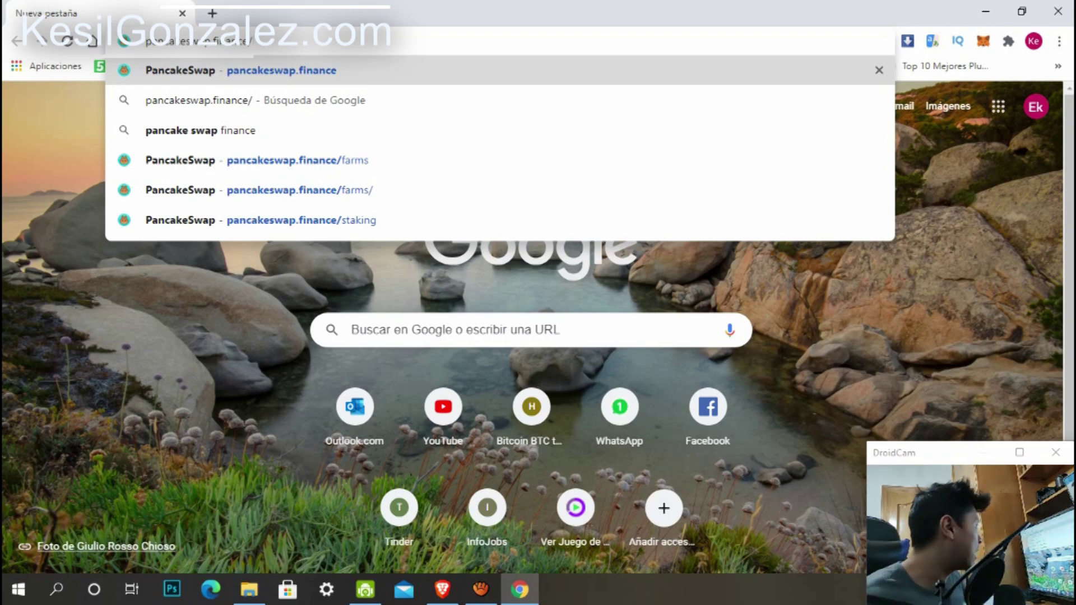
Load the pancakeswap.finance home page and look over it.
key("Return")
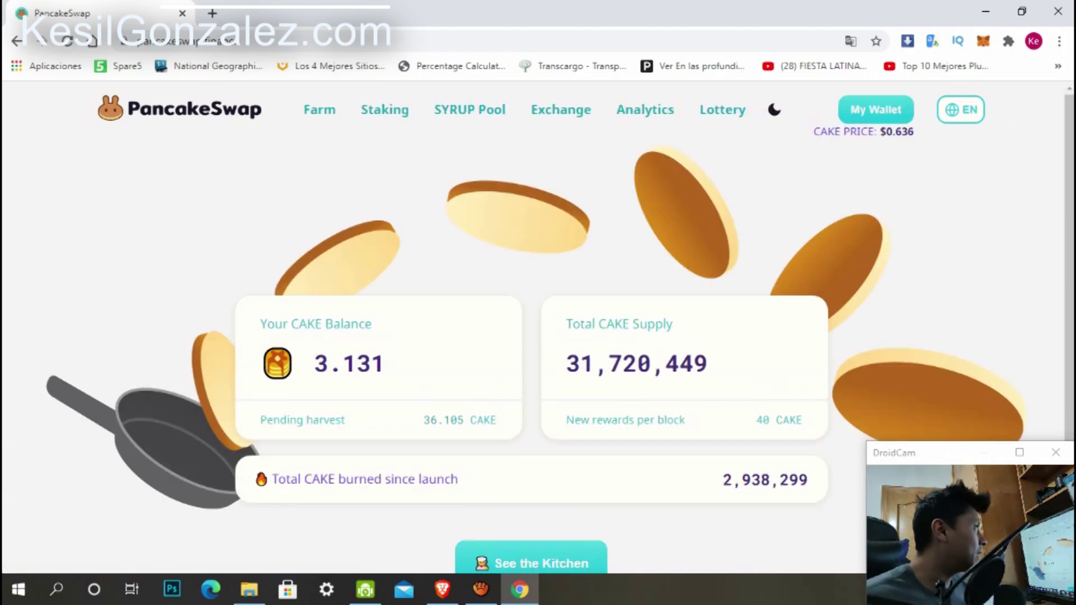
scroll(538, 328, "down", 2)
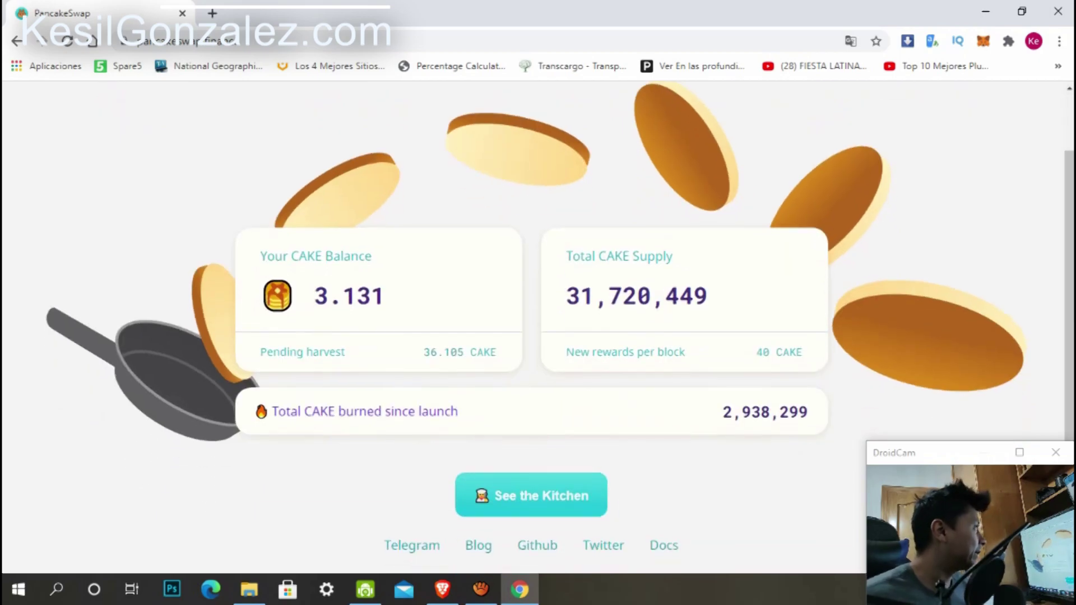
scroll(538, 328, "up", 2)
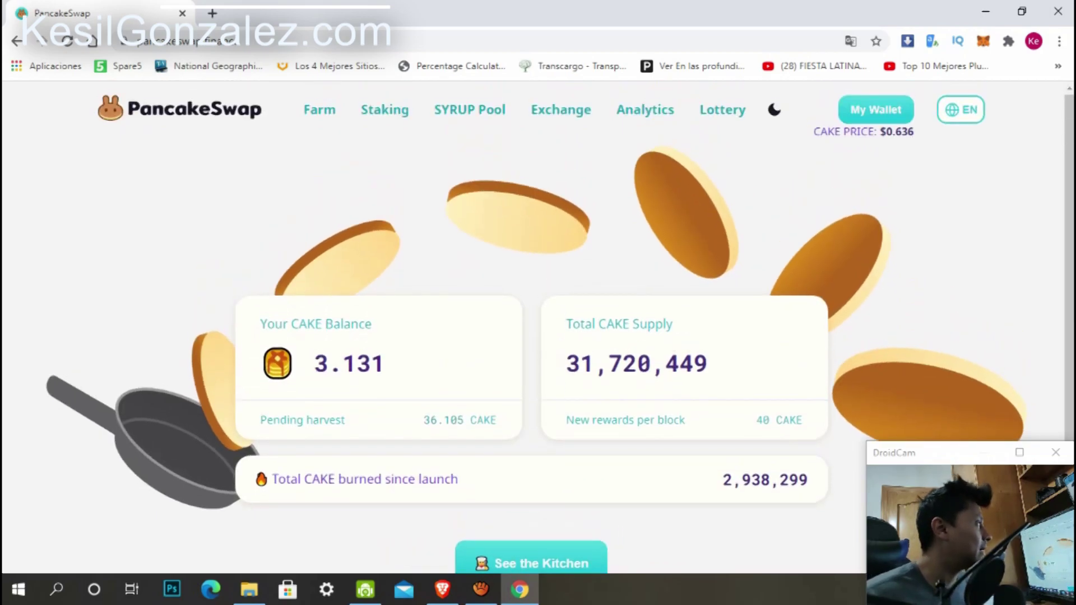
Log the wallet out and reload so the CAKE balance and supply read Locked.
left_click(875, 109)
left_click(530, 434)
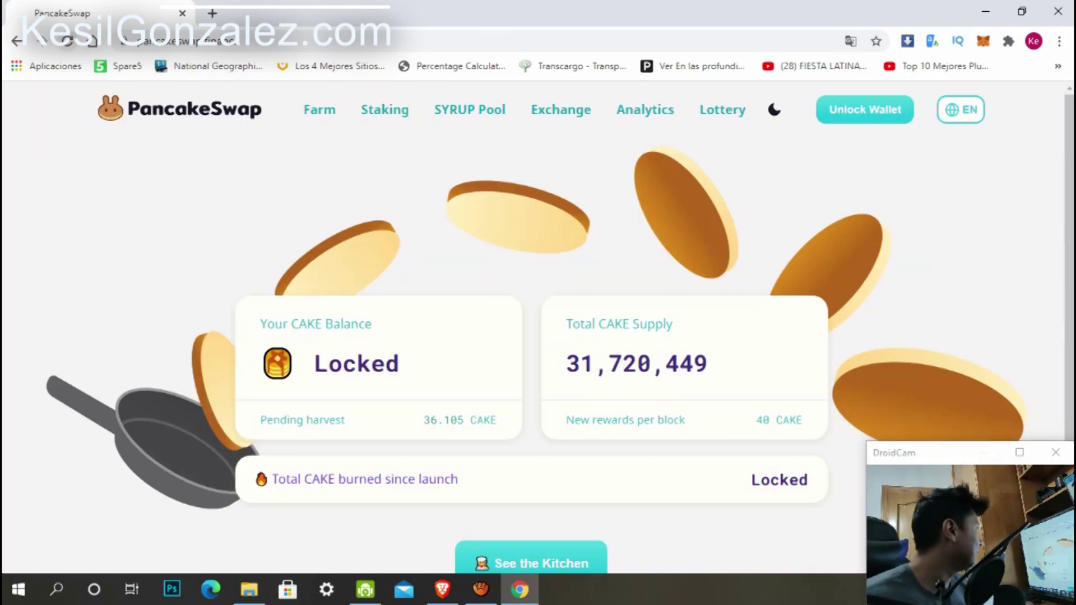
key("F5")
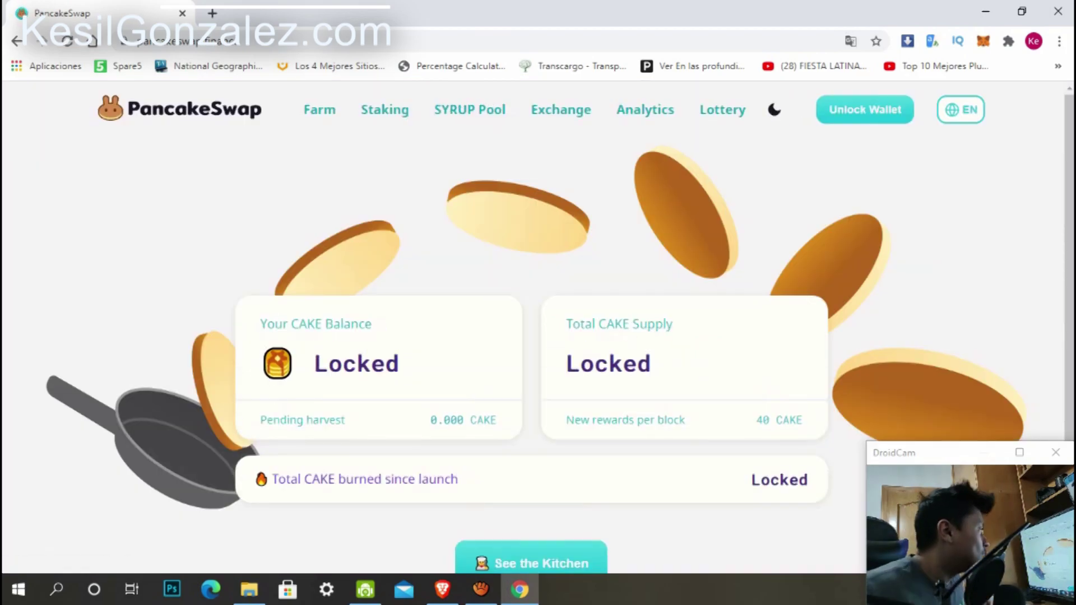
scroll(538, 327, "down", 2)
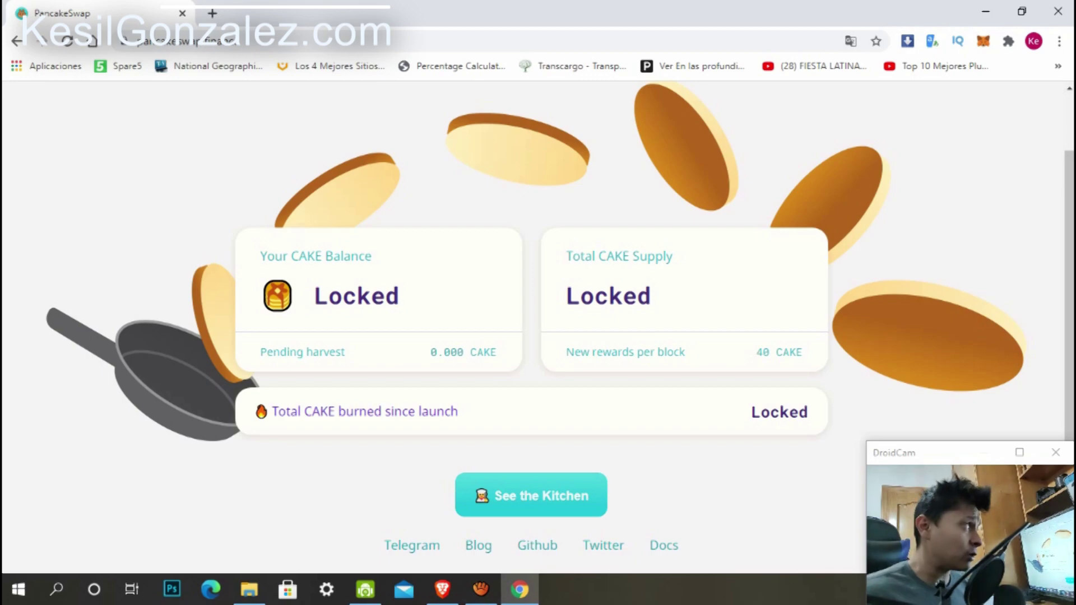
scroll(532, 303, "up", 1)
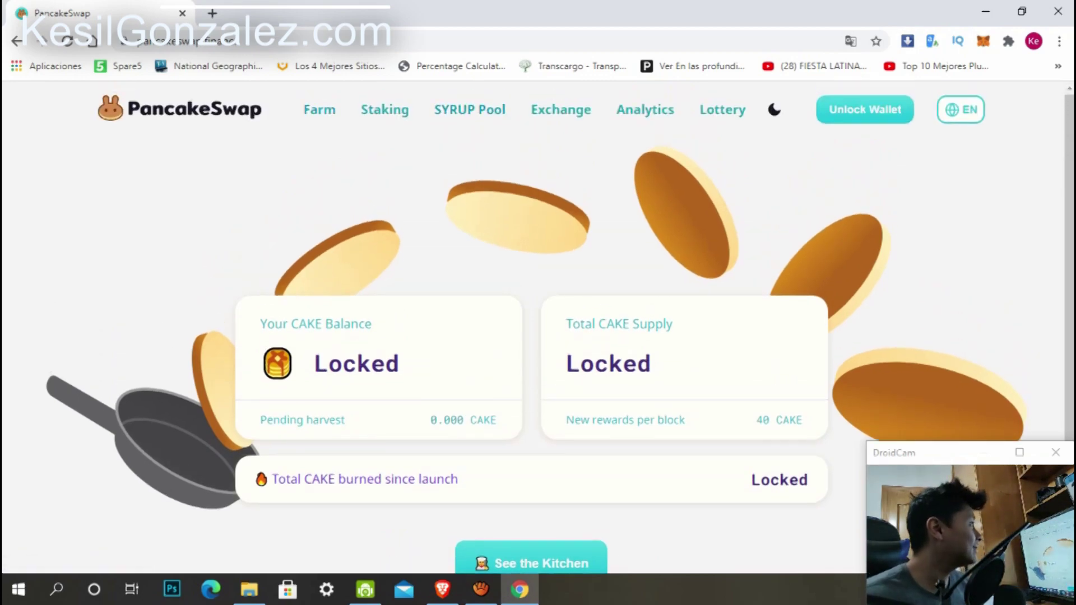
Go to the Exchange page and unlock MetaMask with the wallet password.
left_click(561, 109)
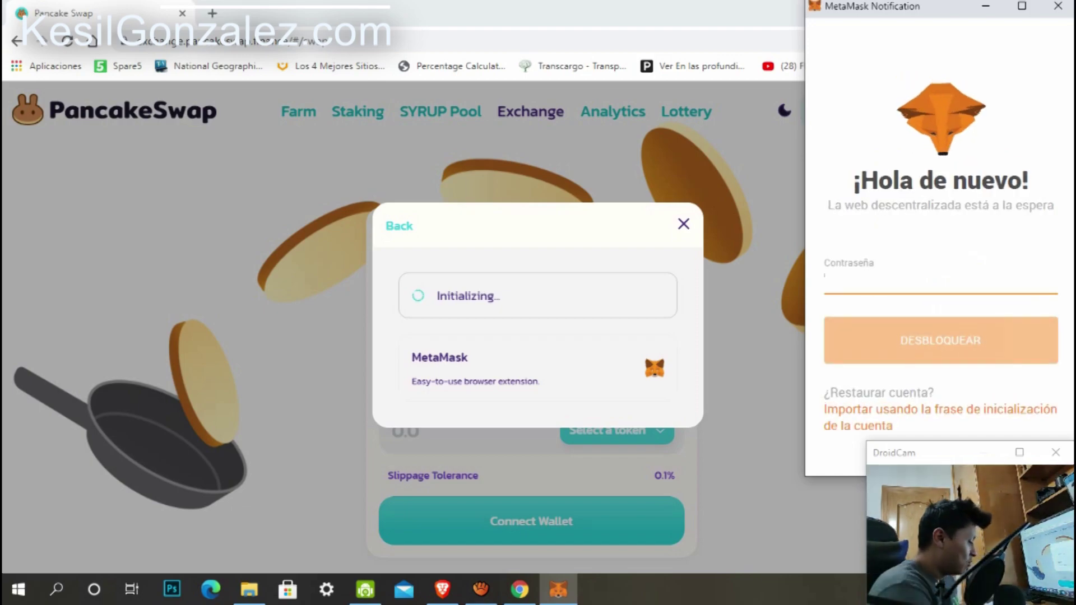
type("••")
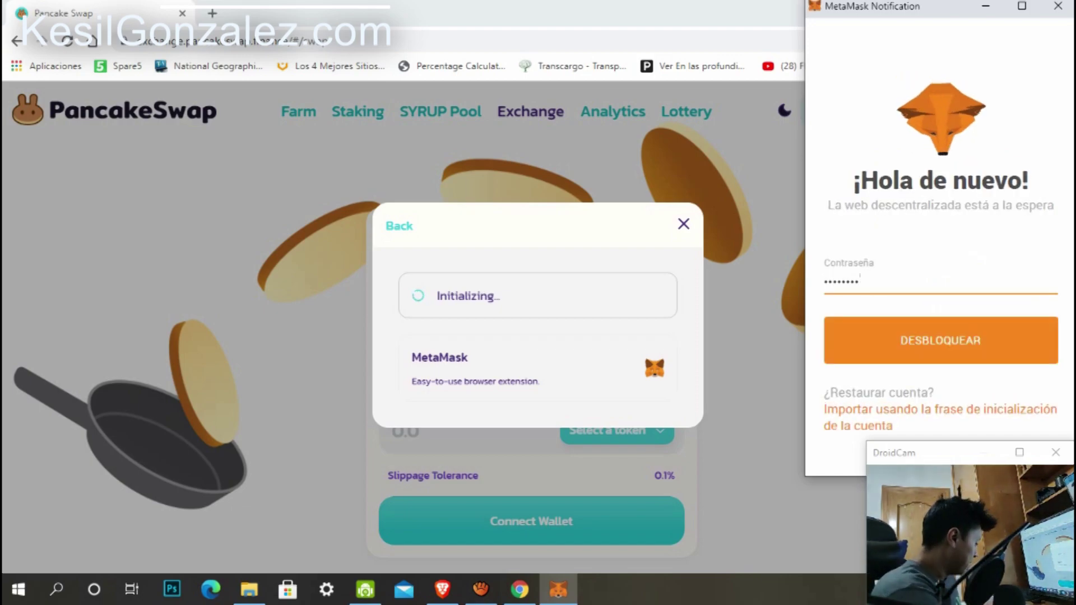
key("Return")
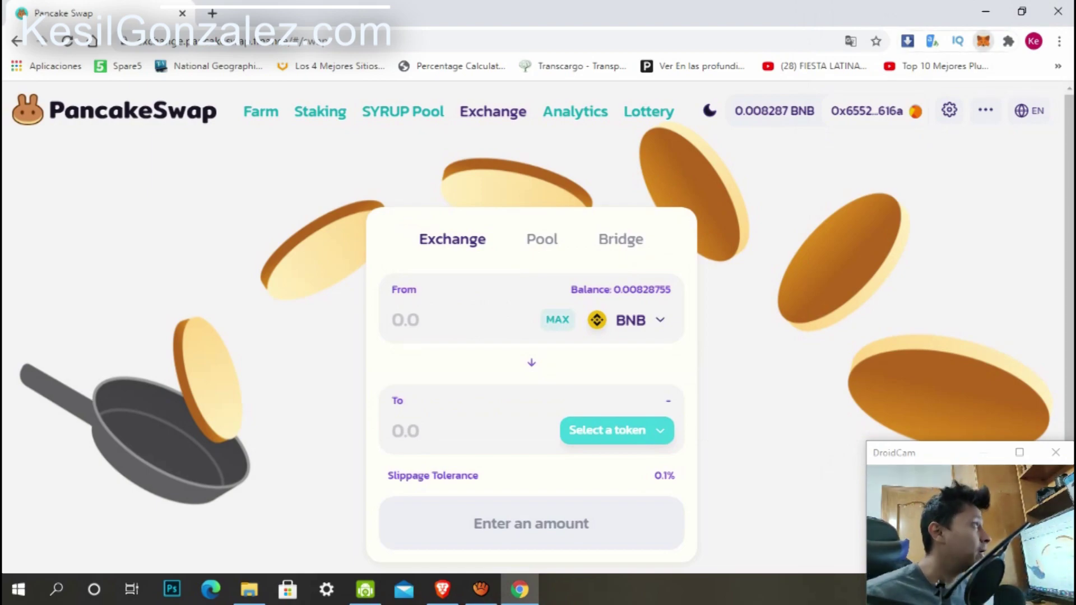
left_click(984, 40)
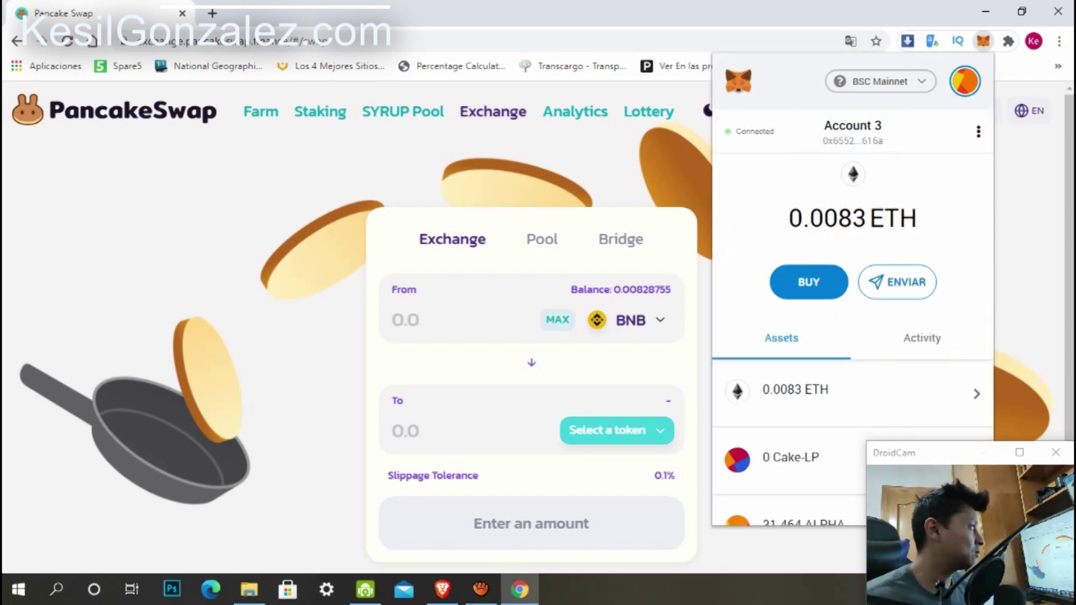
scroll(851, 381, "down", 2)
scroll(851, 380, "down", 2)
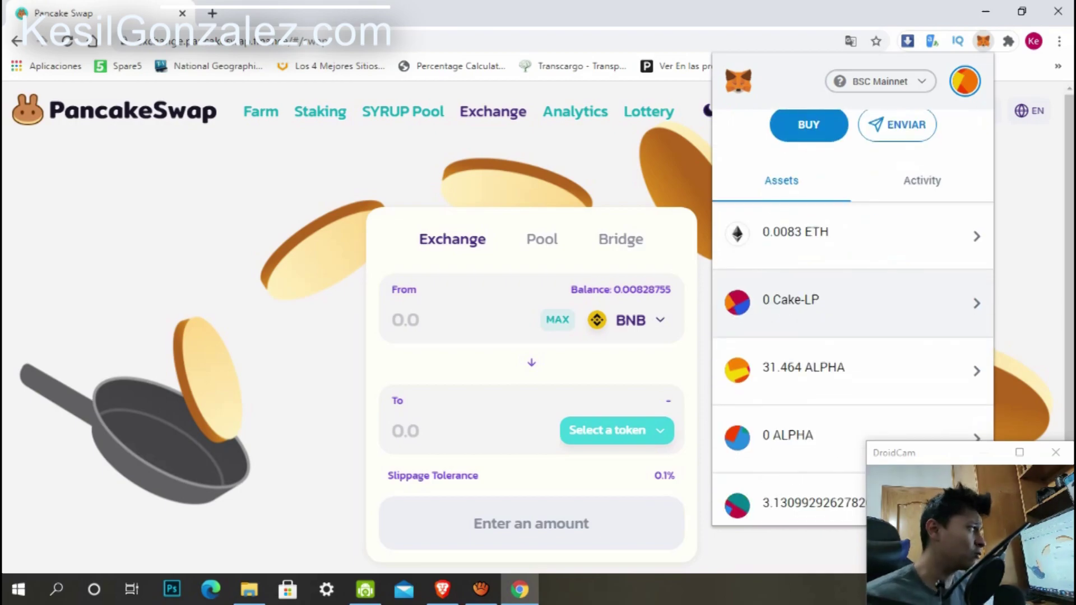
scroll(852, 381, "up", 5)
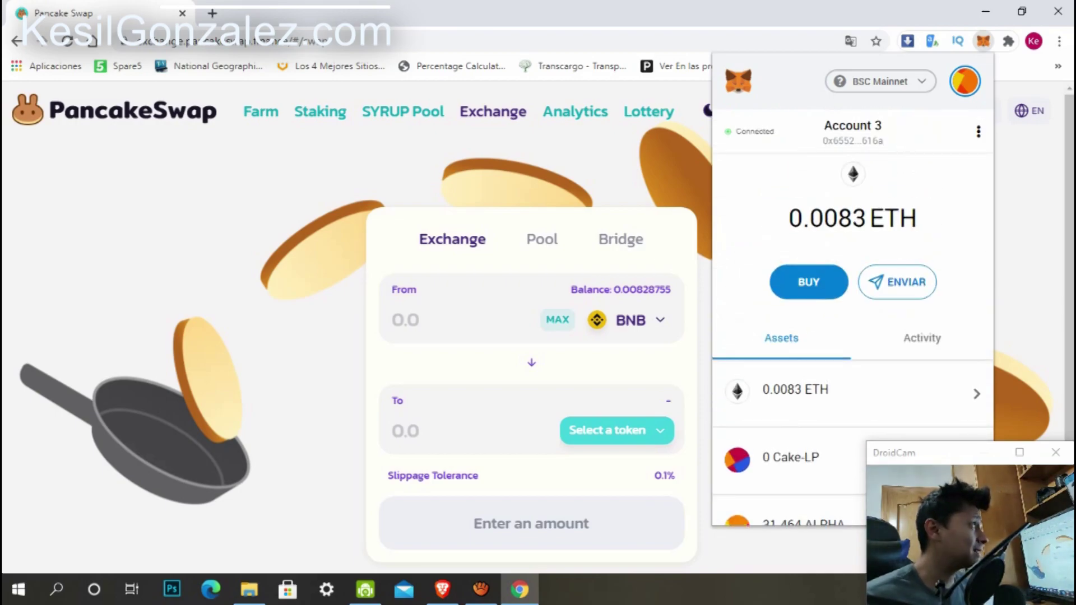
left_click(964, 81)
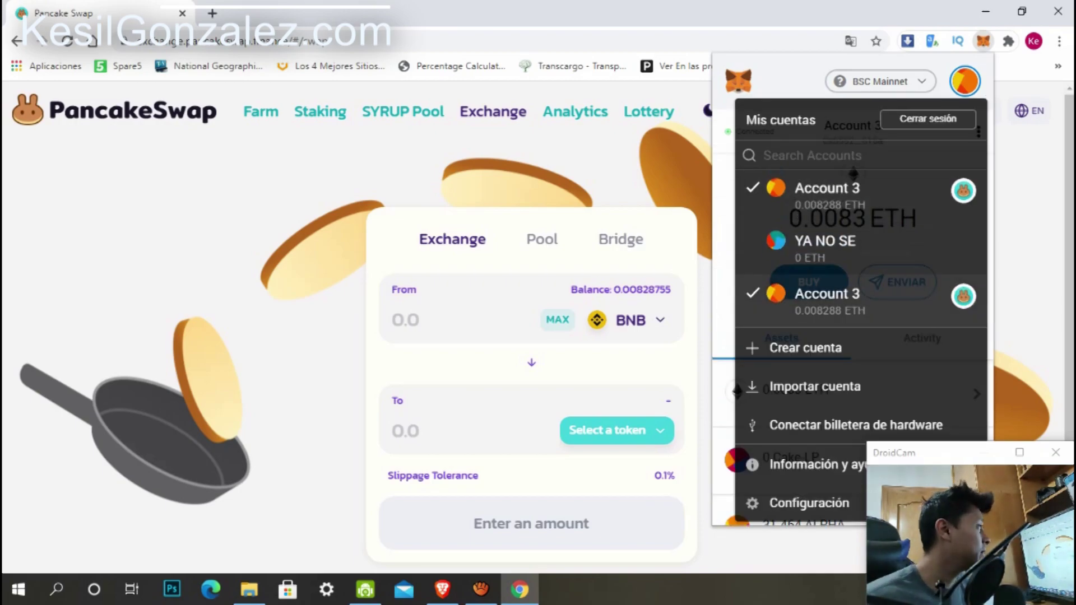
left_click(809, 502)
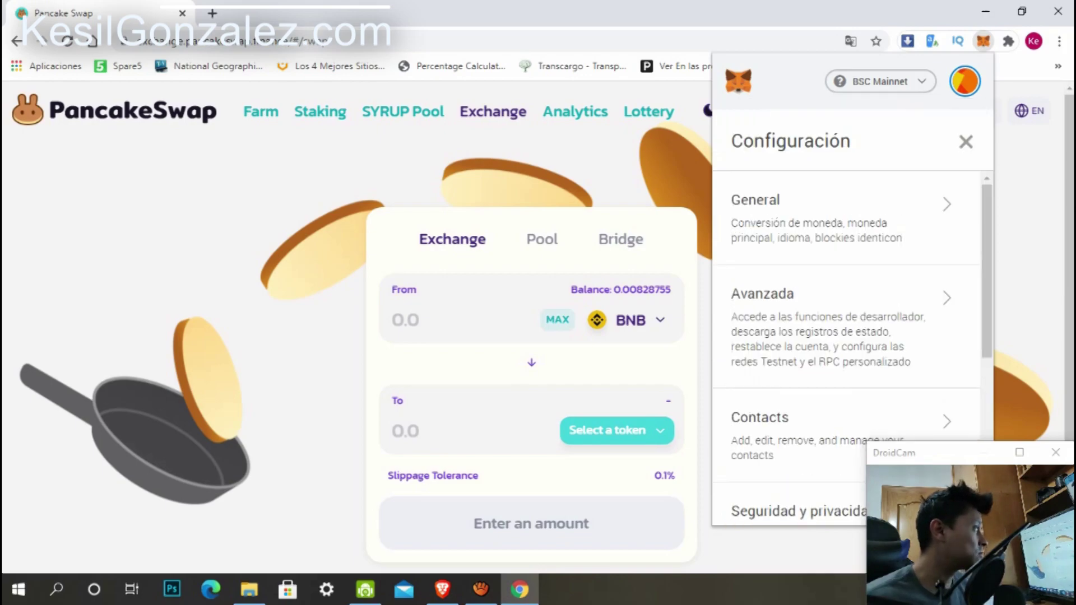
scroll(846, 347, "down", 5)
left_click(750, 375)
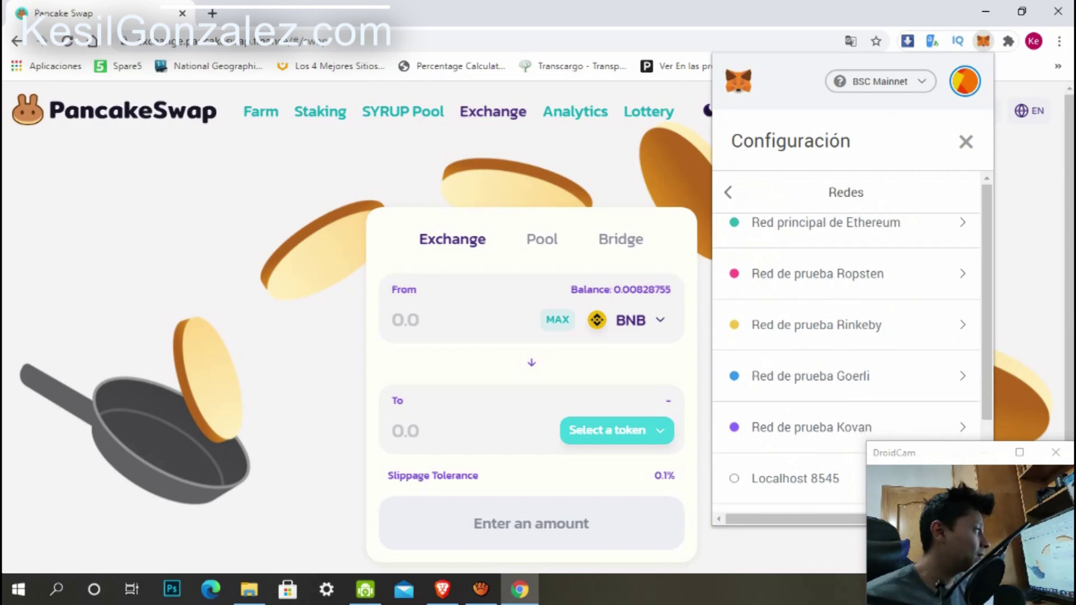
scroll(846, 336, "down", 2)
left_click(788, 415)
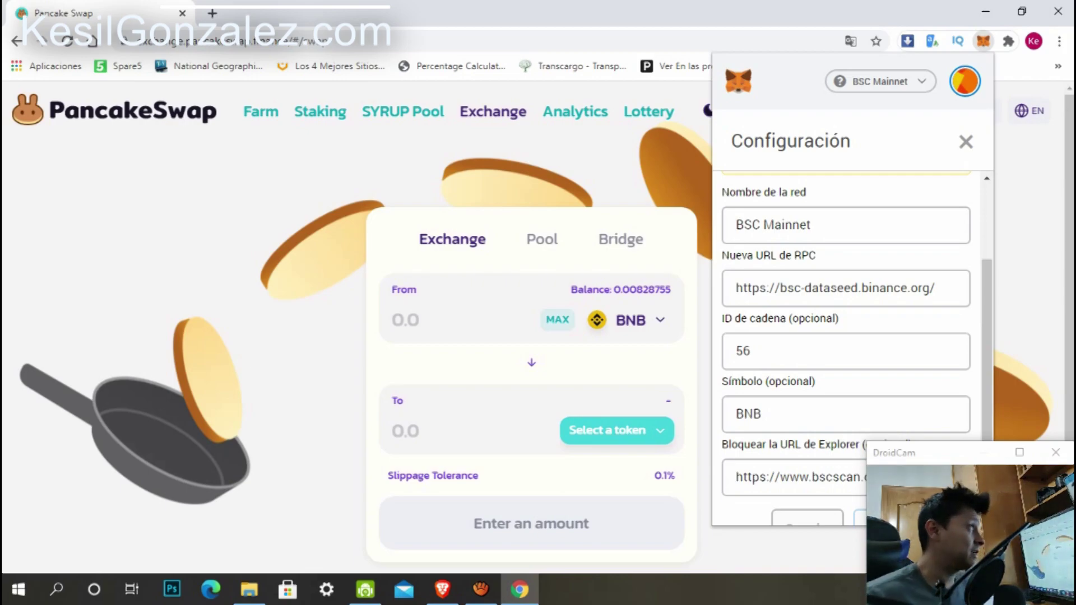
left_click_drag(925, 453, 478, 356)
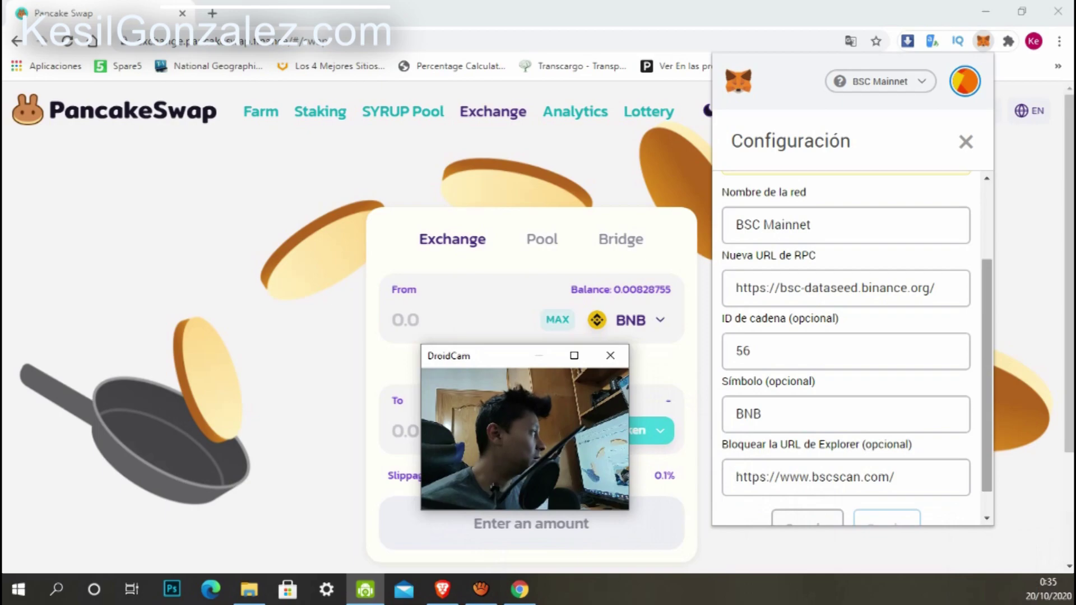
left_click_drag(987, 375, 987, 395)
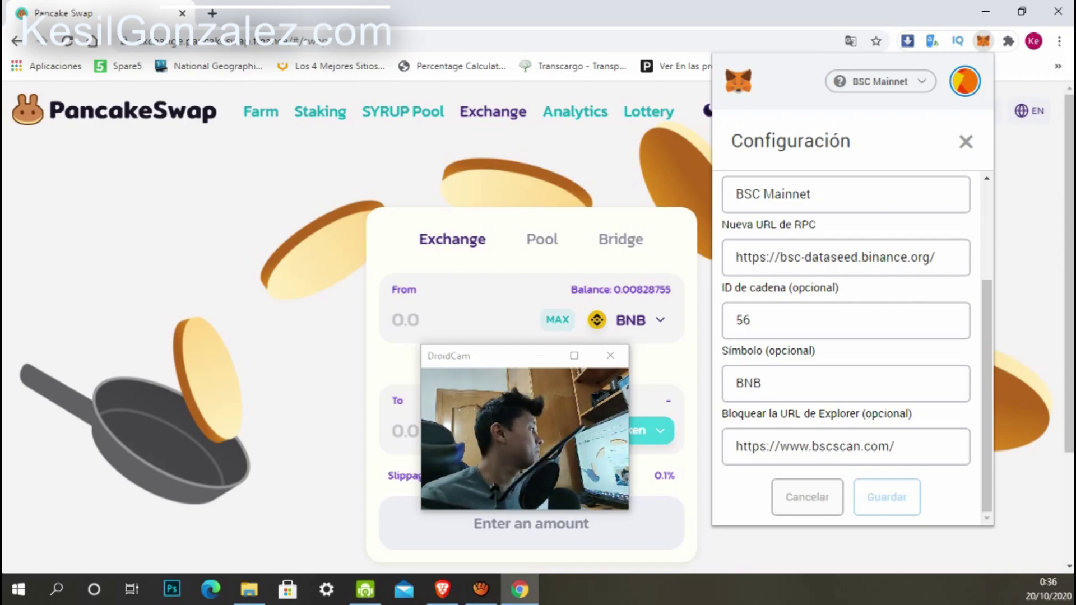
left_click_drag(477, 356, 916, 455)
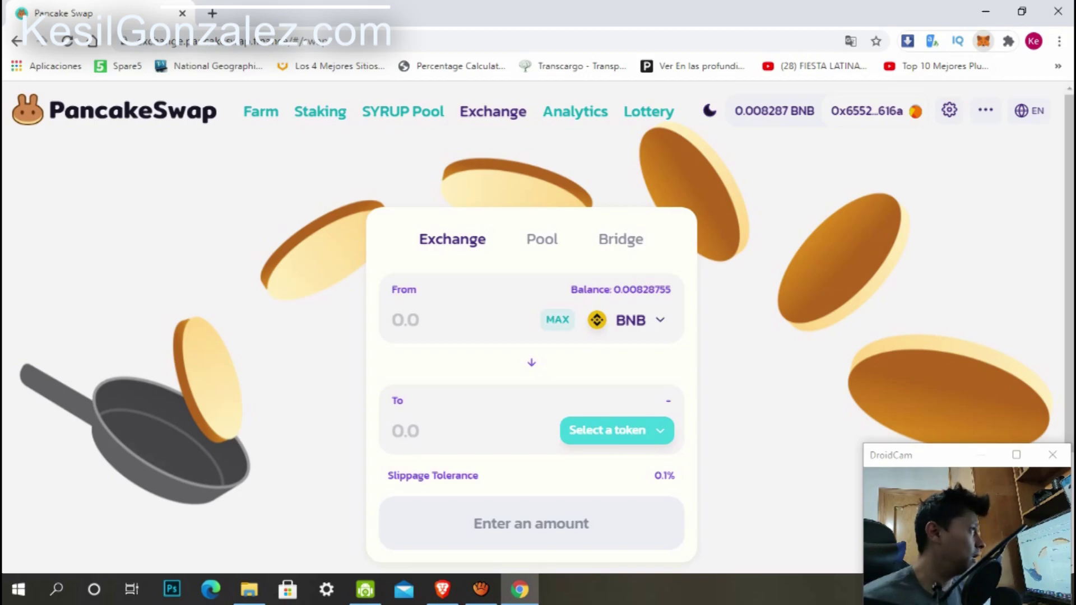
Check the token balances in the MetaMask popup, then go to the Farm page.
left_click(984, 40)
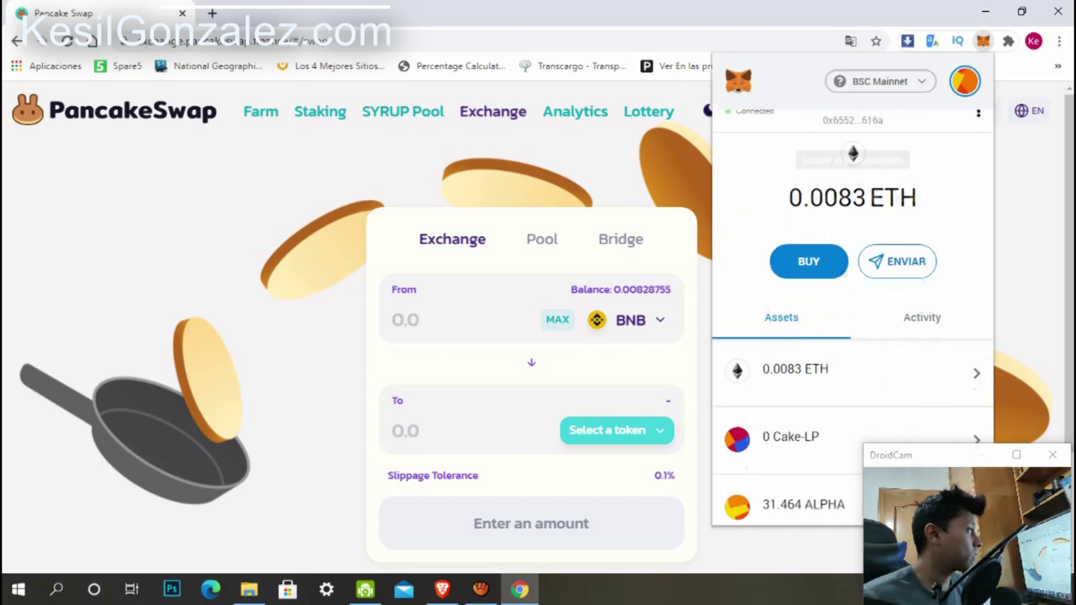
scroll(852, 336, "down", 2)
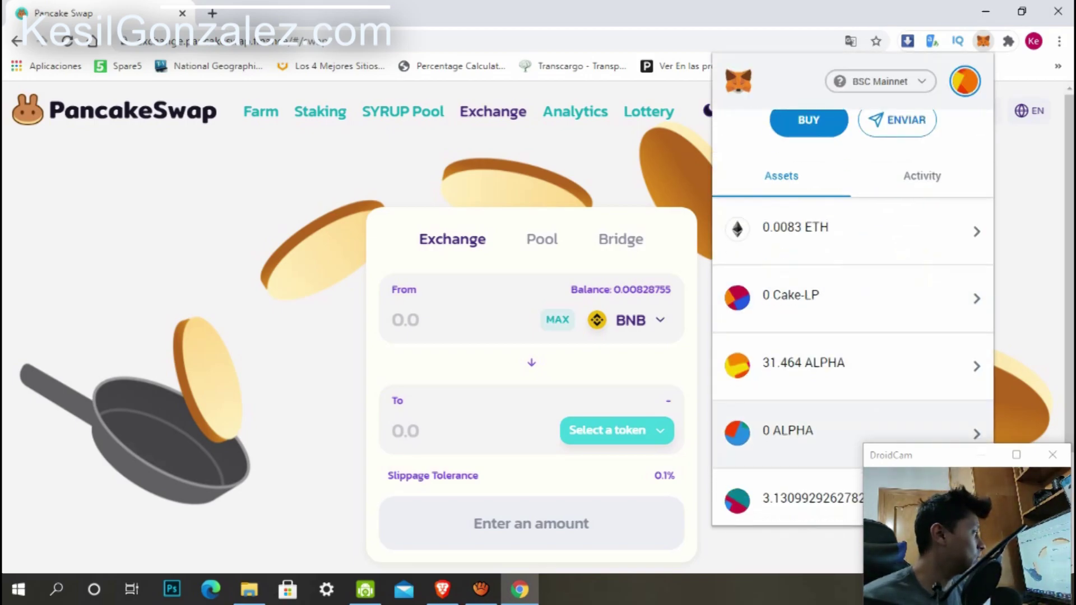
scroll(852, 336, "down", 3)
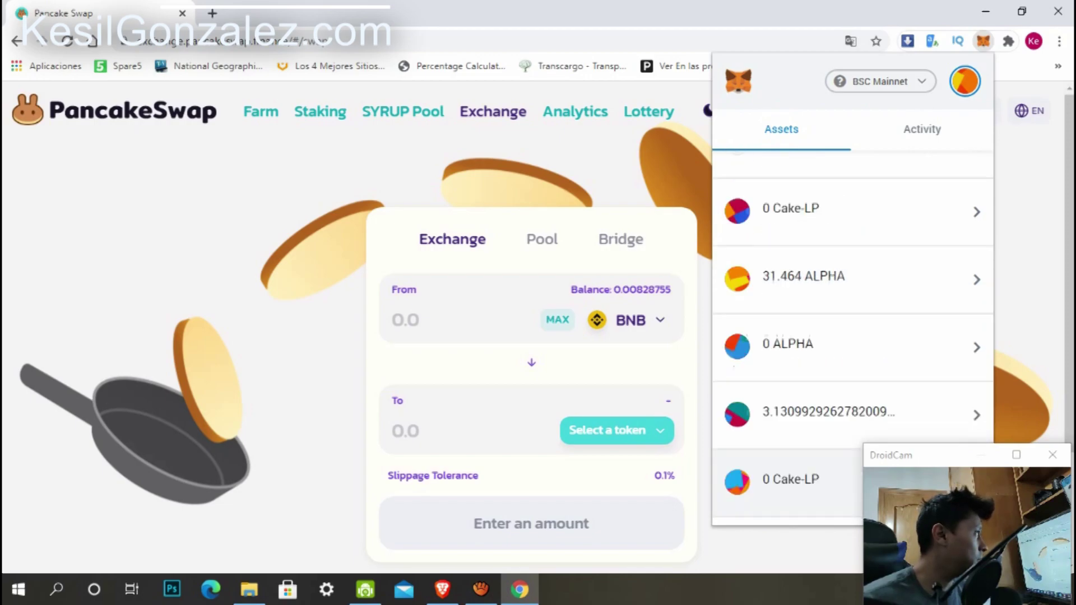
scroll(852, 336, "up", 4)
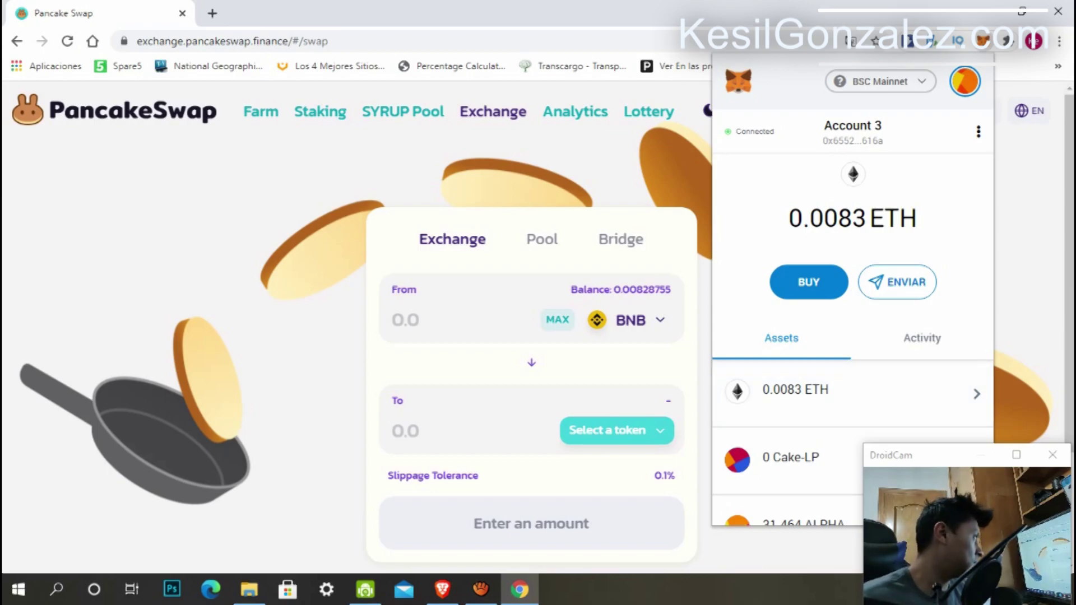
key("Escape")
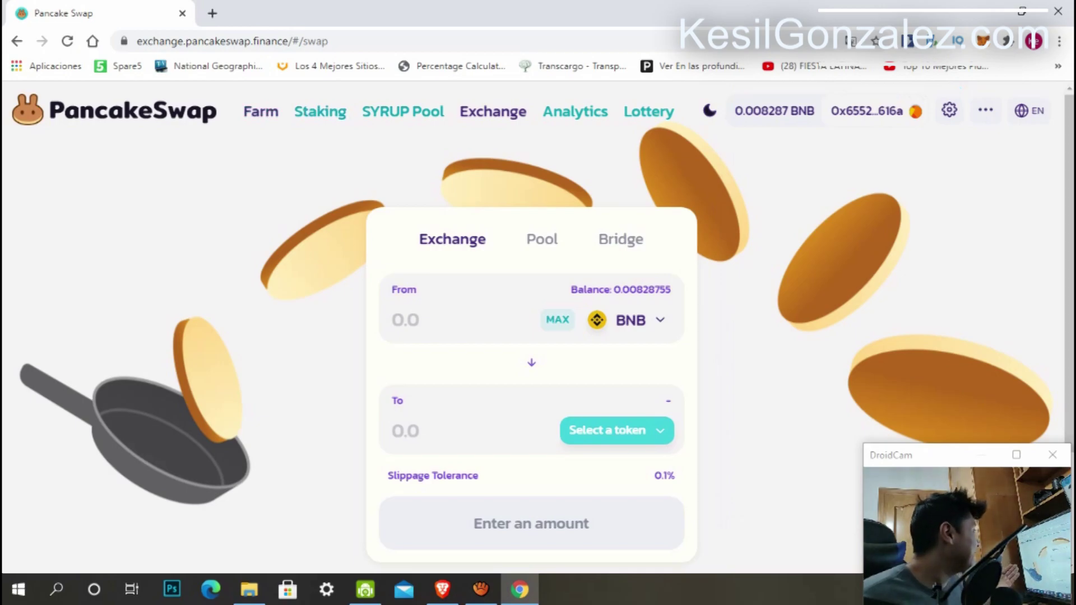
left_click(261, 111)
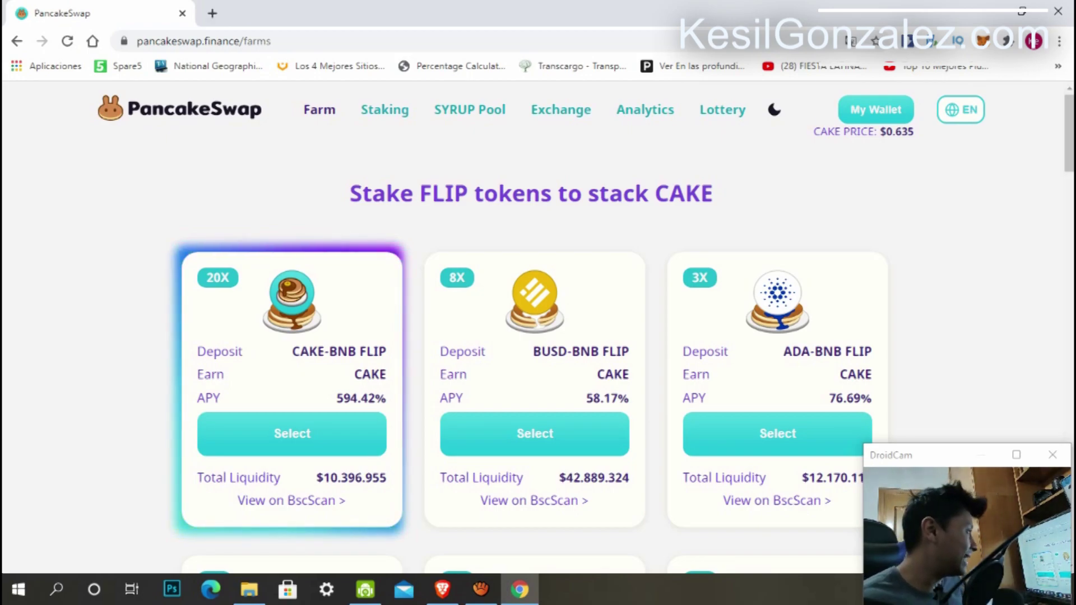
left_click_drag(333, 352, 356, 352)
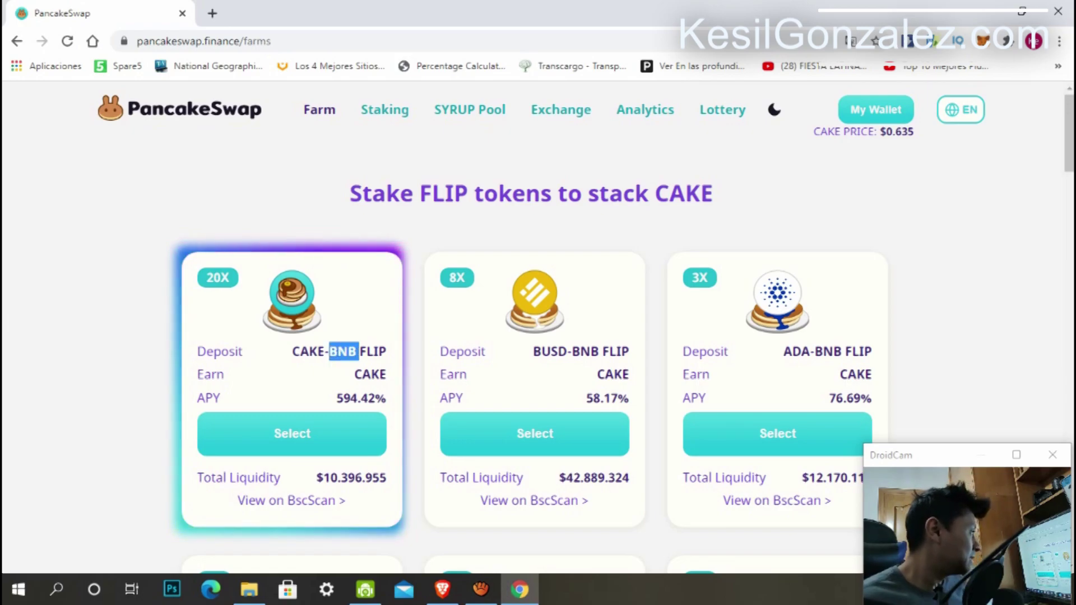
left_click(356, 352)
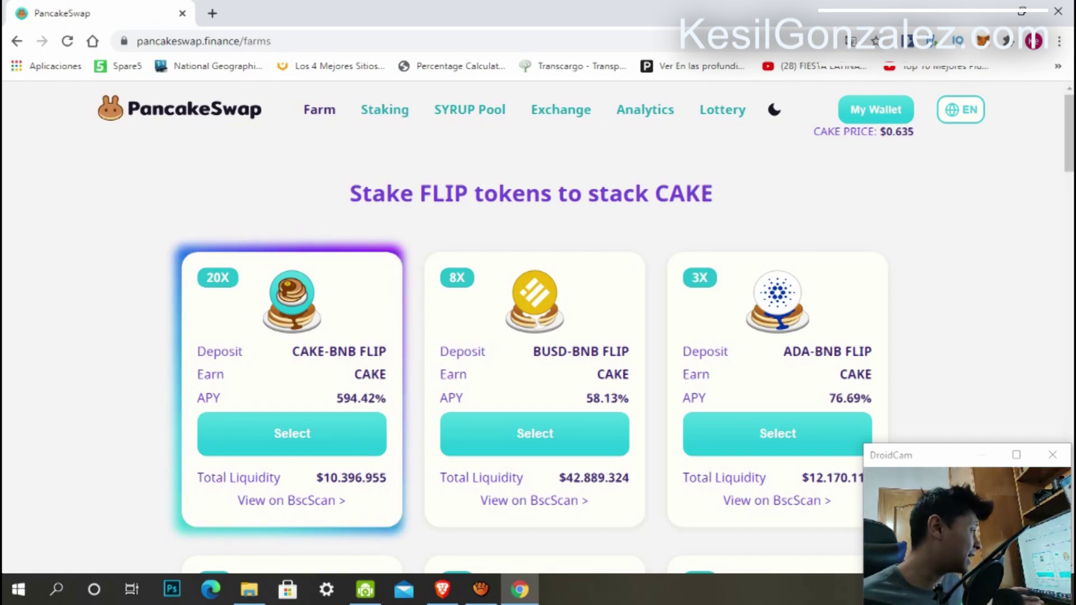
double_click(209, 398)
left_click(386, 398, "shift")
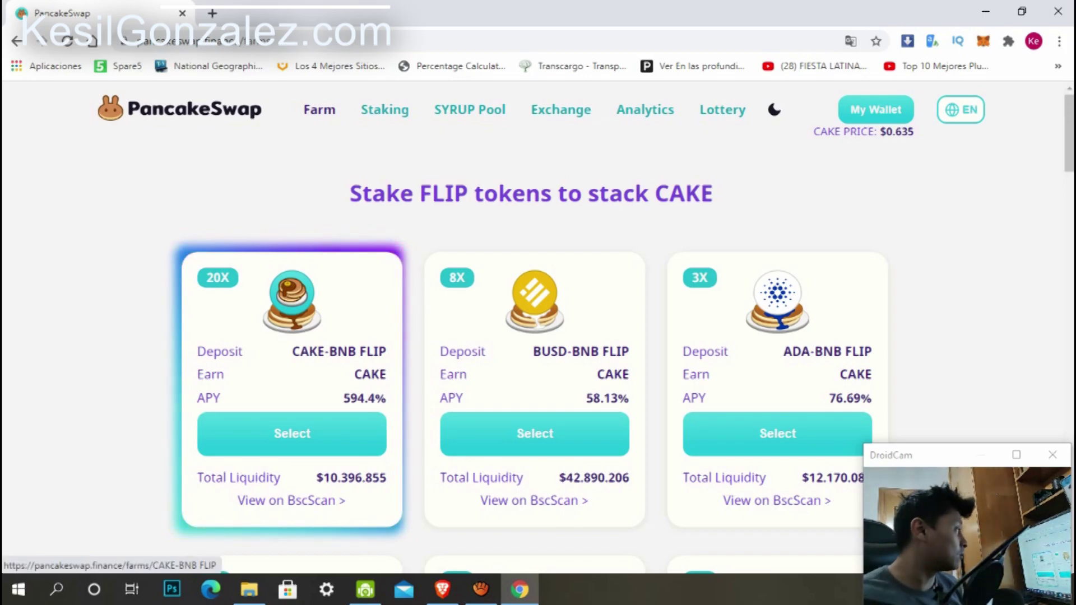
Scroll through the FLIP farm cards to compare their APYs.
scroll(533, 336, "down", 1)
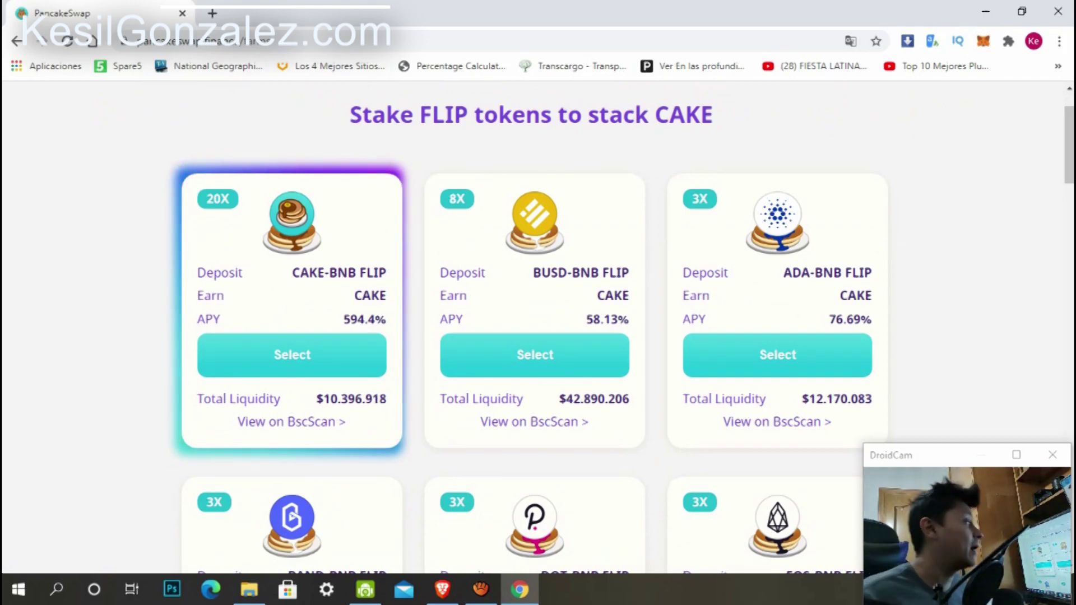
scroll(532, 336, "down", 2)
scroll(532, 336, "down", 3)
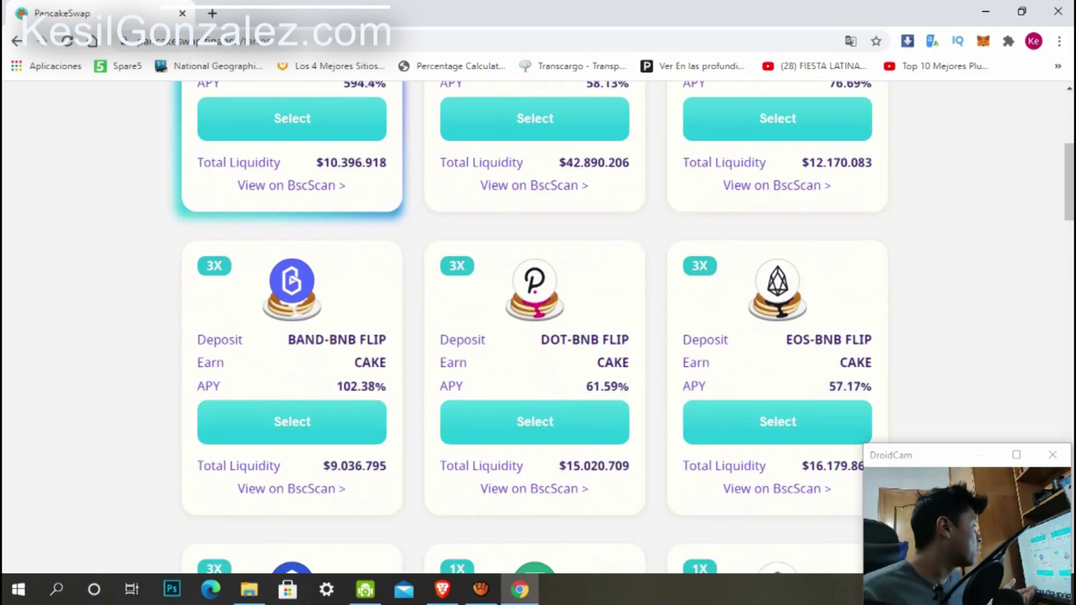
scroll(533, 337, "up", 4)
scroll(533, 336, "up", 1)
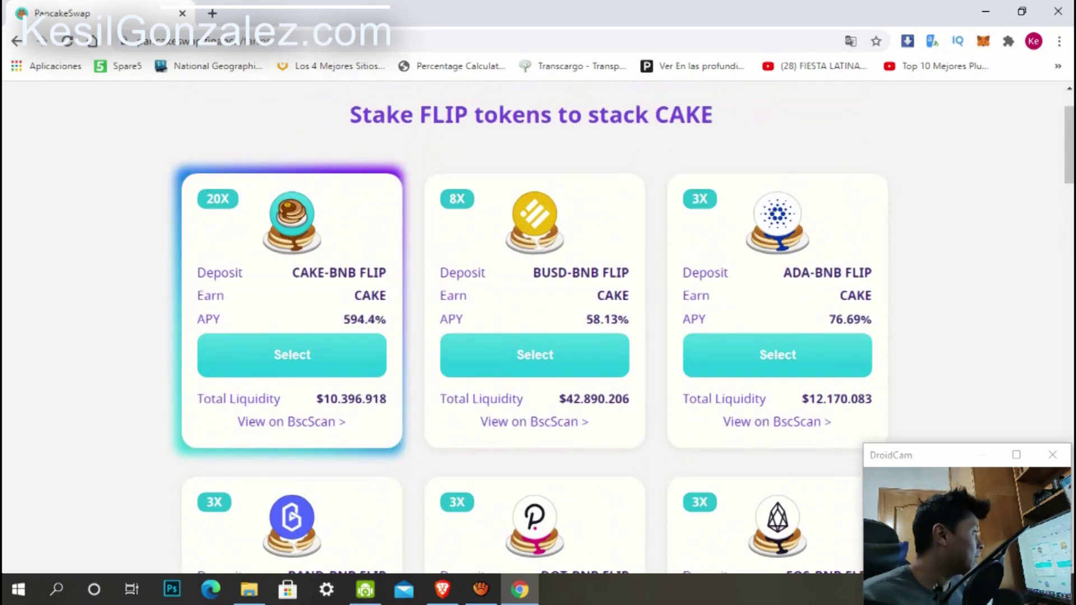
scroll(532, 337, "down", 1)
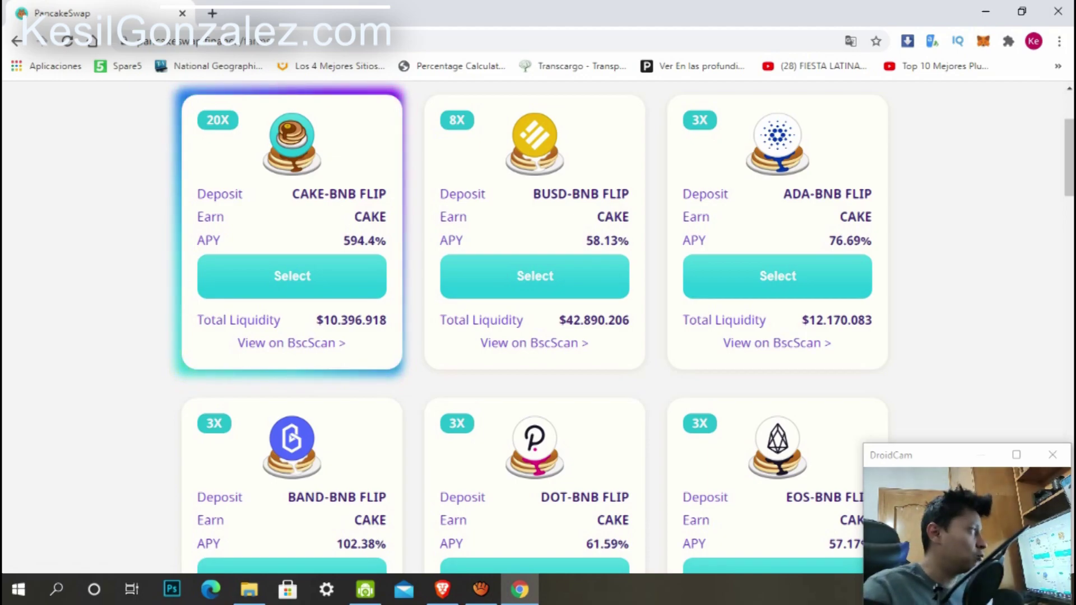
scroll(532, 336, "down", 2)
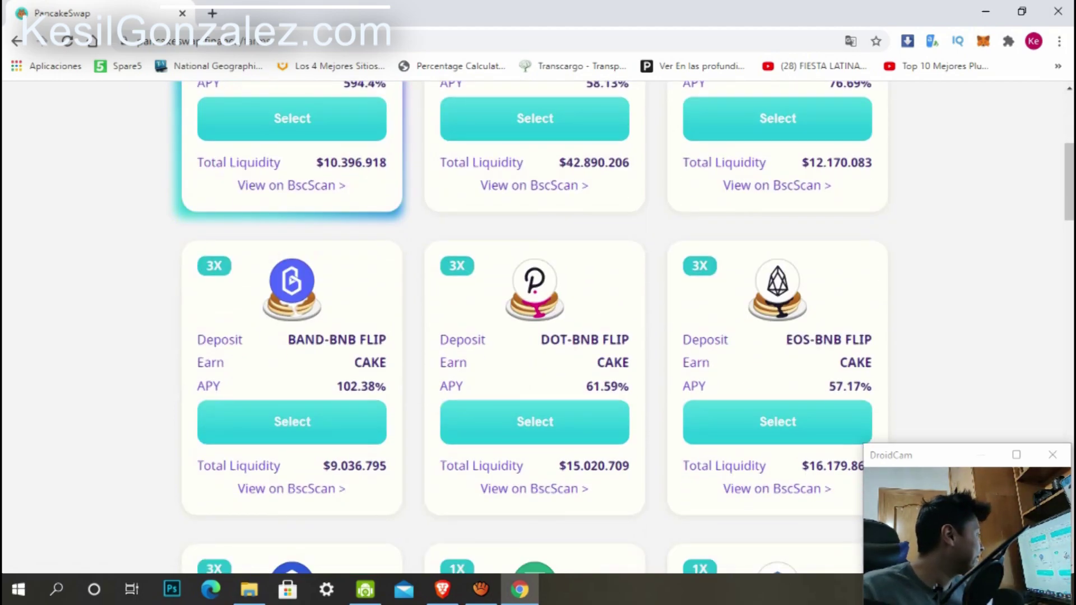
scroll(532, 336, "down", 3)
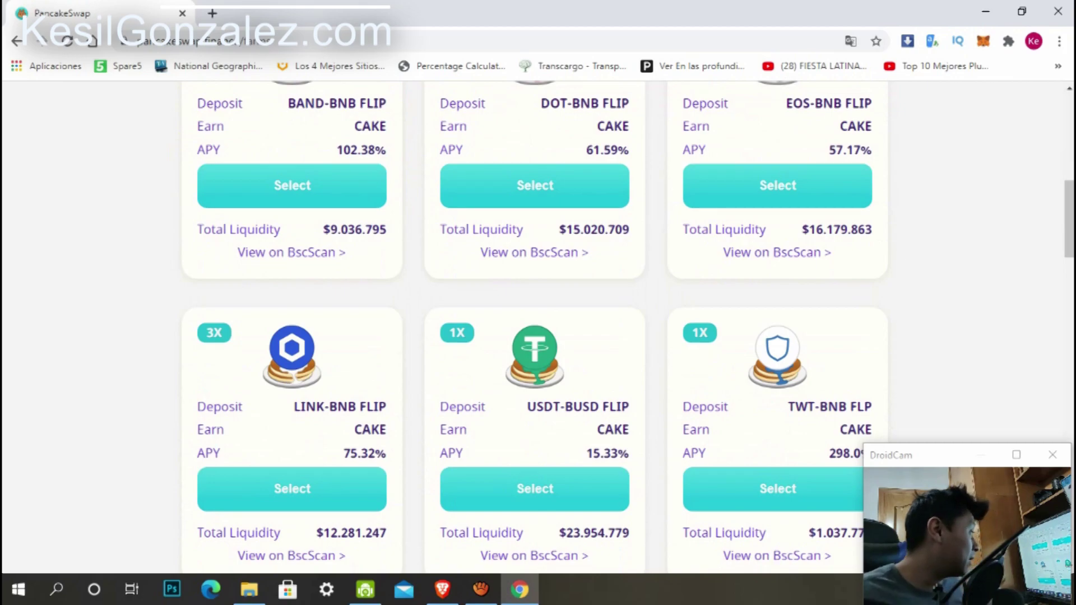
scroll(532, 336, "down", 1)
Highlight the USDT-BUSD FLIP card name and its 15.33% APY, then keep browsing.
left_click_drag(440, 327, 553, 328)
left_click(560, 327)
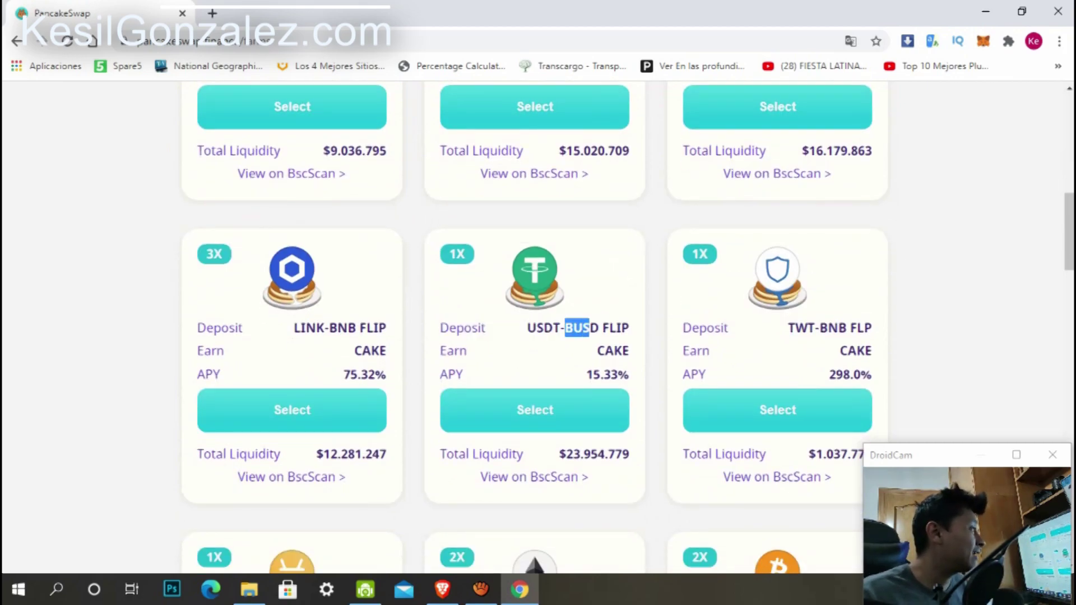
left_click(577, 328)
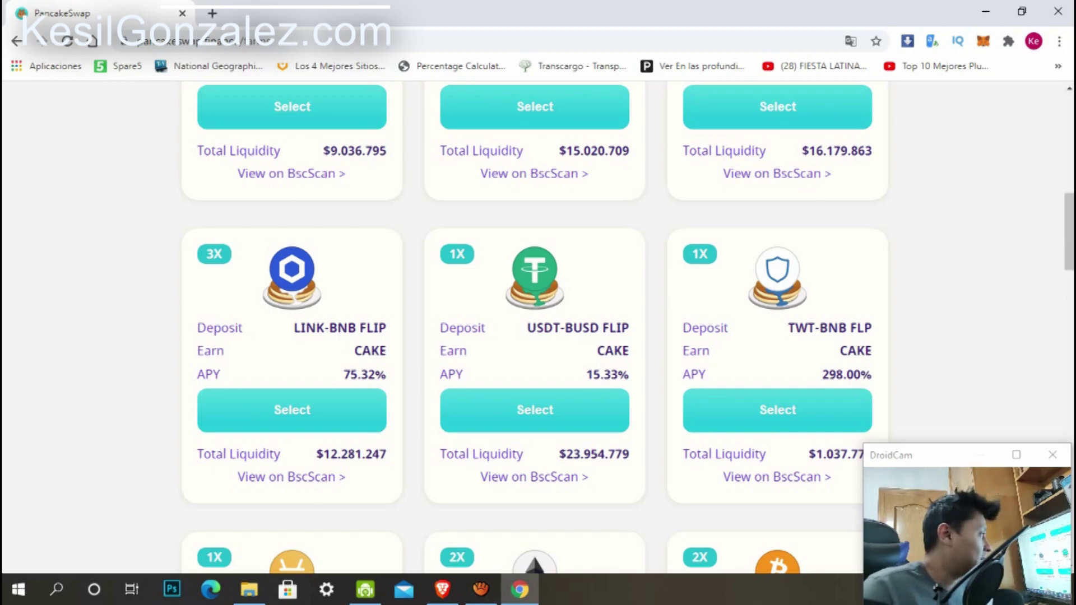
left_click_drag(573, 327, 581, 327)
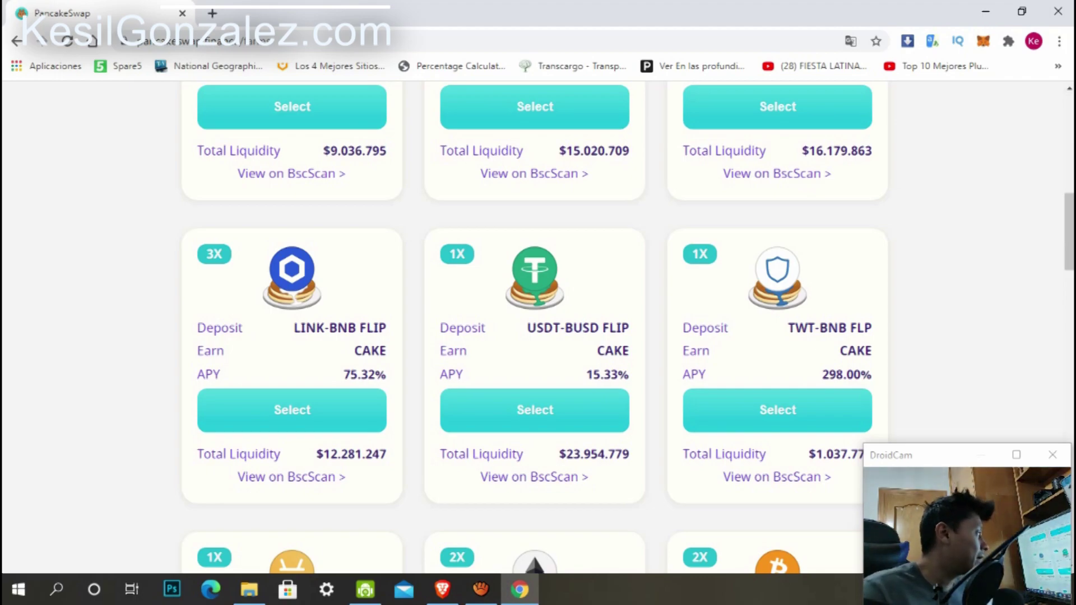
left_click_drag(439, 374, 465, 360)
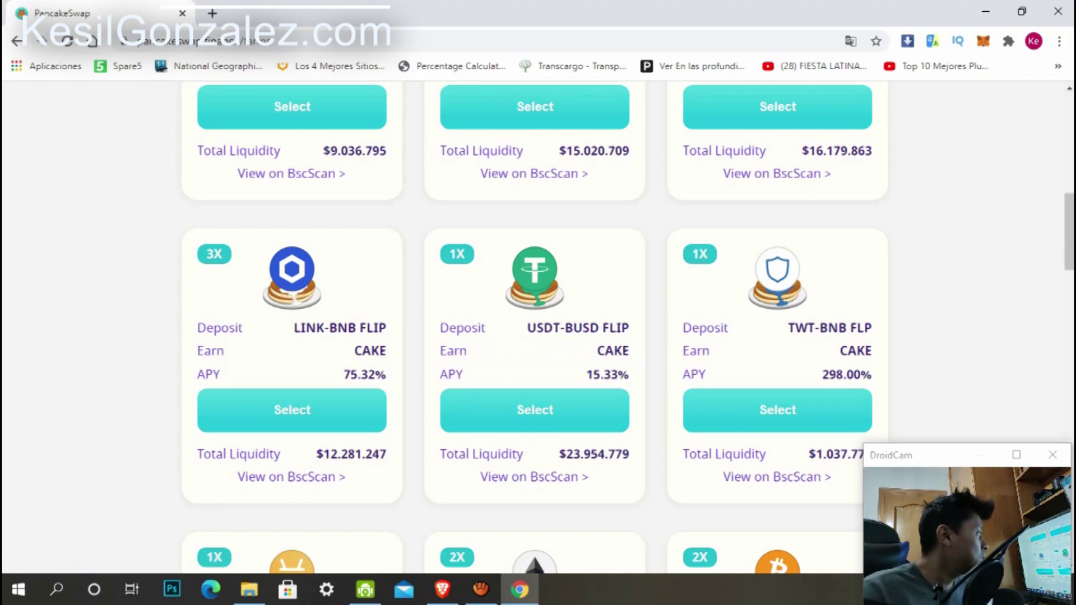
scroll(538, 327, "down", 5)
scroll(538, 328, "down", 5)
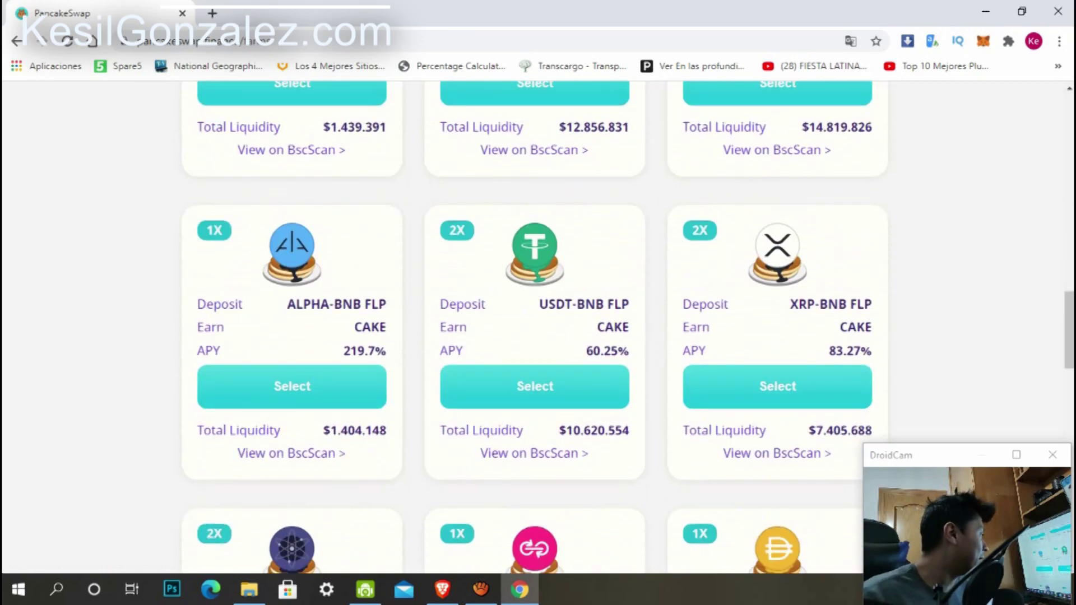
scroll(537, 327, "down", 10)
scroll(538, 328, "up", 12)
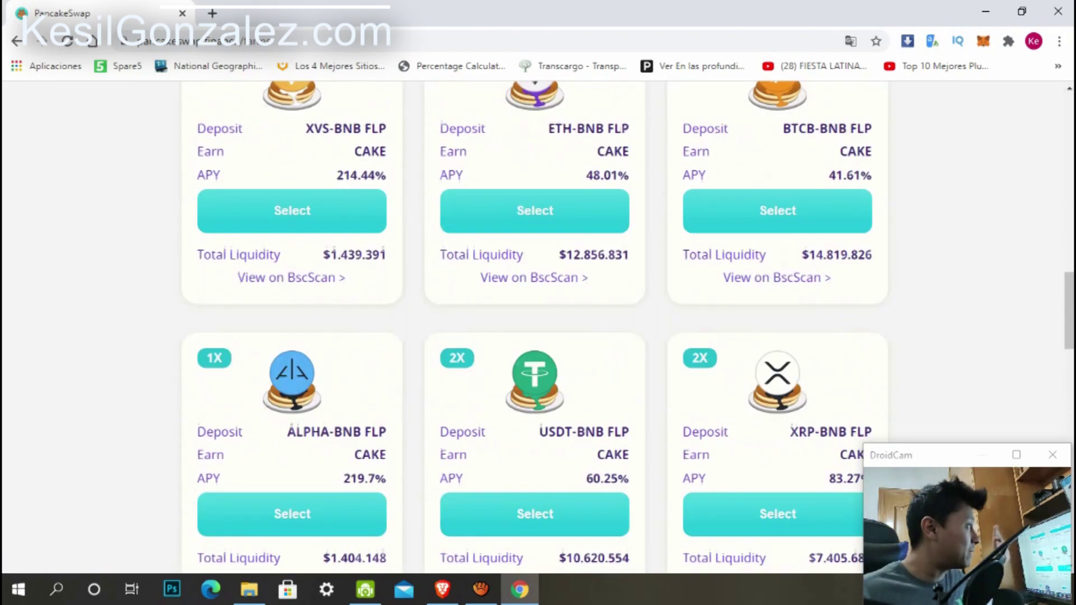
scroll(537, 328, "up", 10)
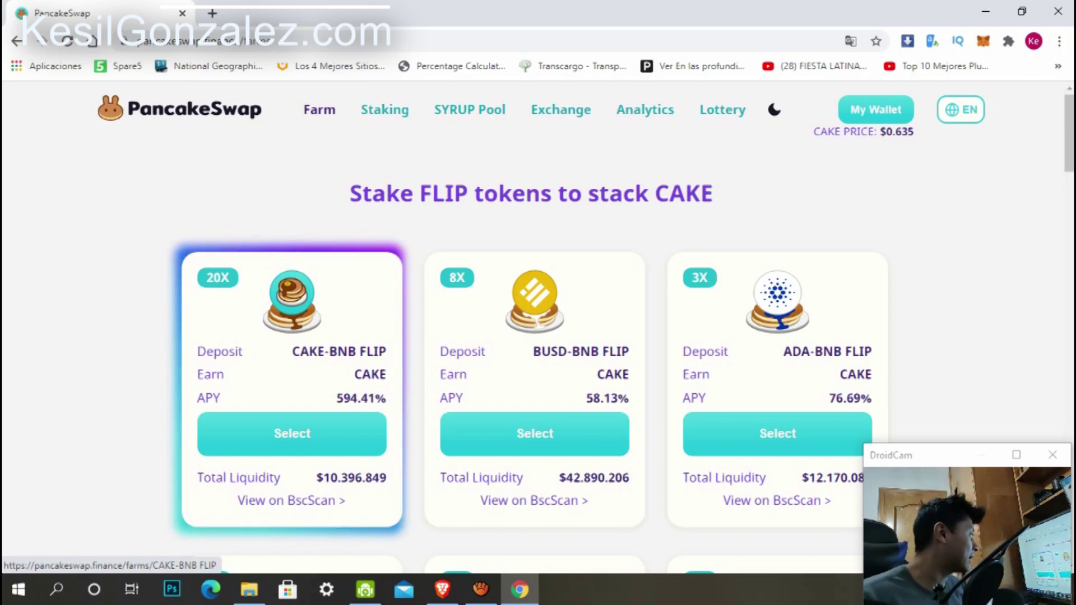
Open the CAKE-BNB FLIP farm and check its earned CAKE.
left_click(291, 433)
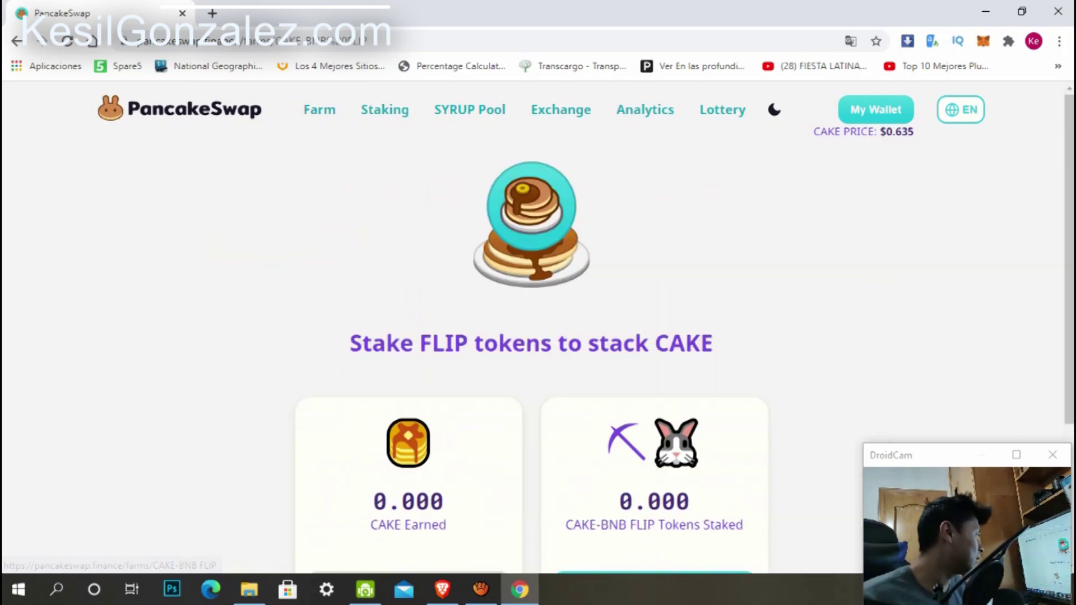
scroll(531, 336, "down", 4)
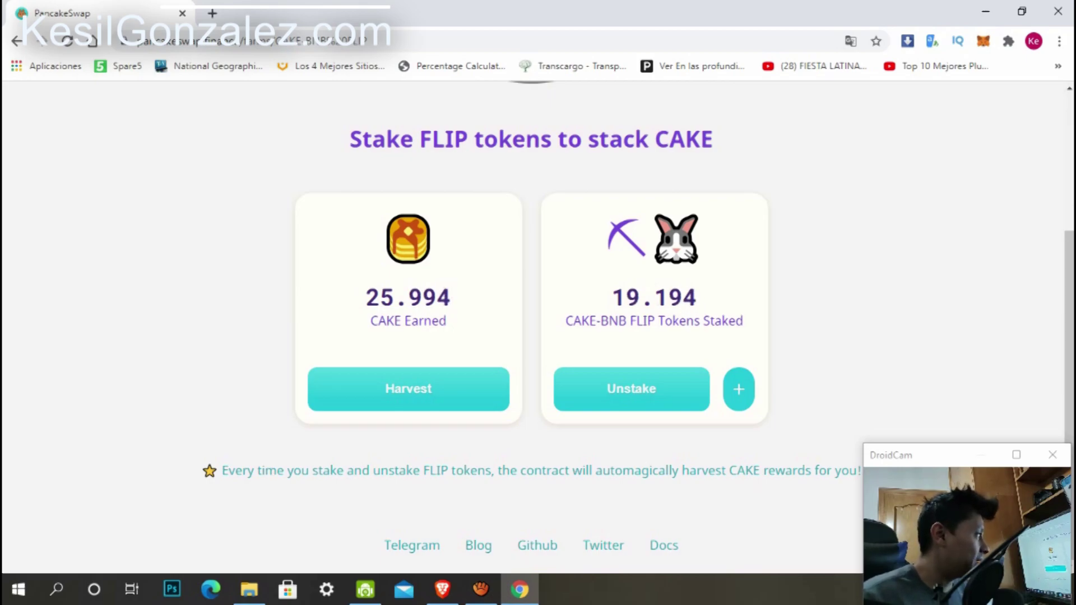
scroll(531, 336, "up", 4)
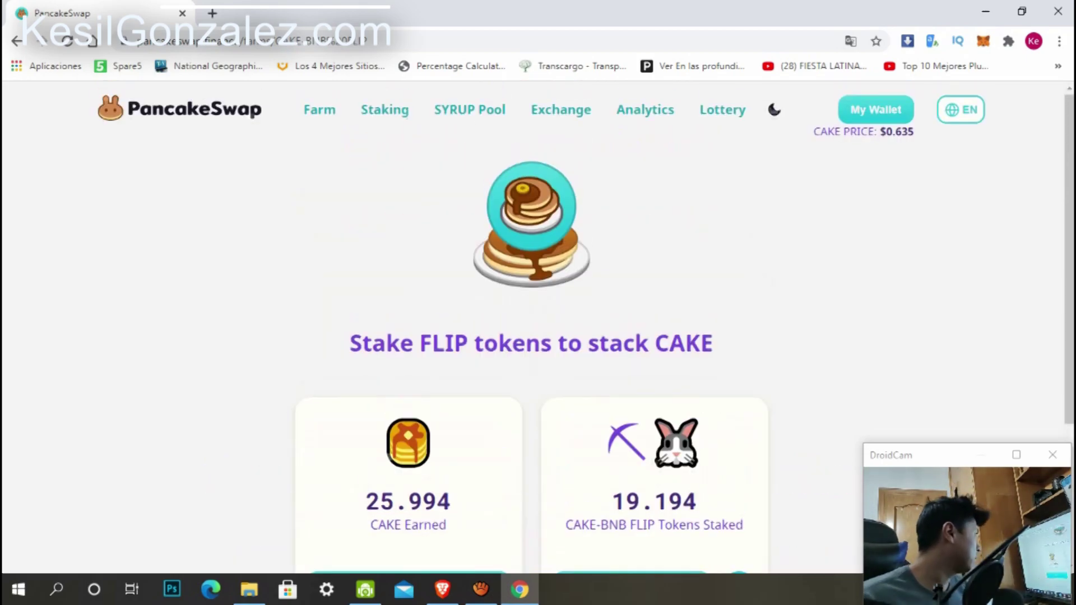
Return to the PancakeSwap home page.
left_click(179, 109)
scroll(531, 336, "down", 1)
scroll(531, 336, "up", 1)
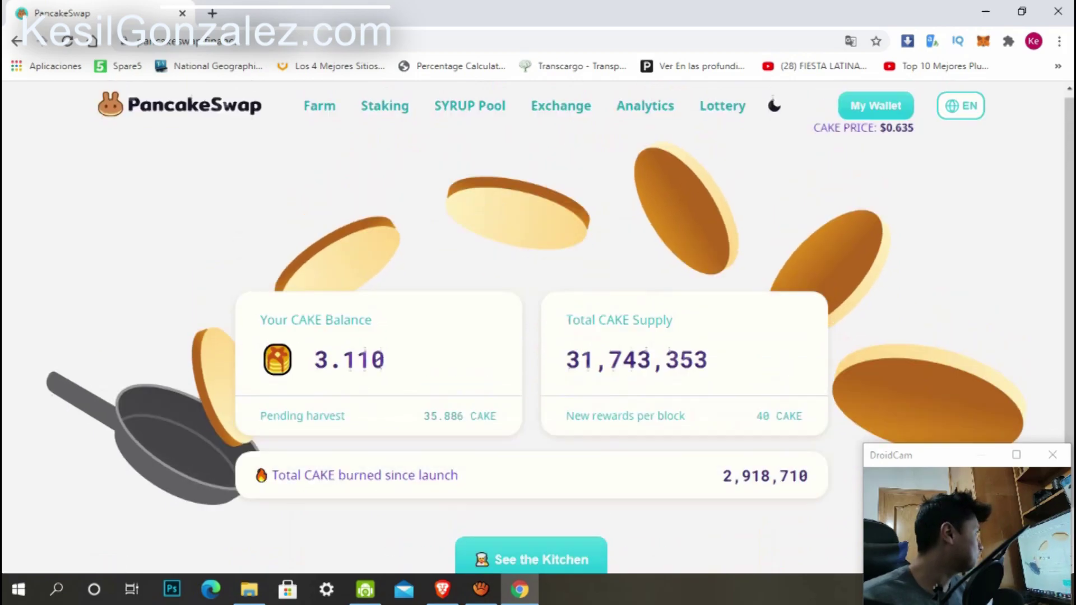
scroll(531, 336, "down", 1)
Go to the farms list via See the Kitchen and open the DOT-BNB FLIP farm.
left_click(531, 495)
scroll(531, 495, "down", 4)
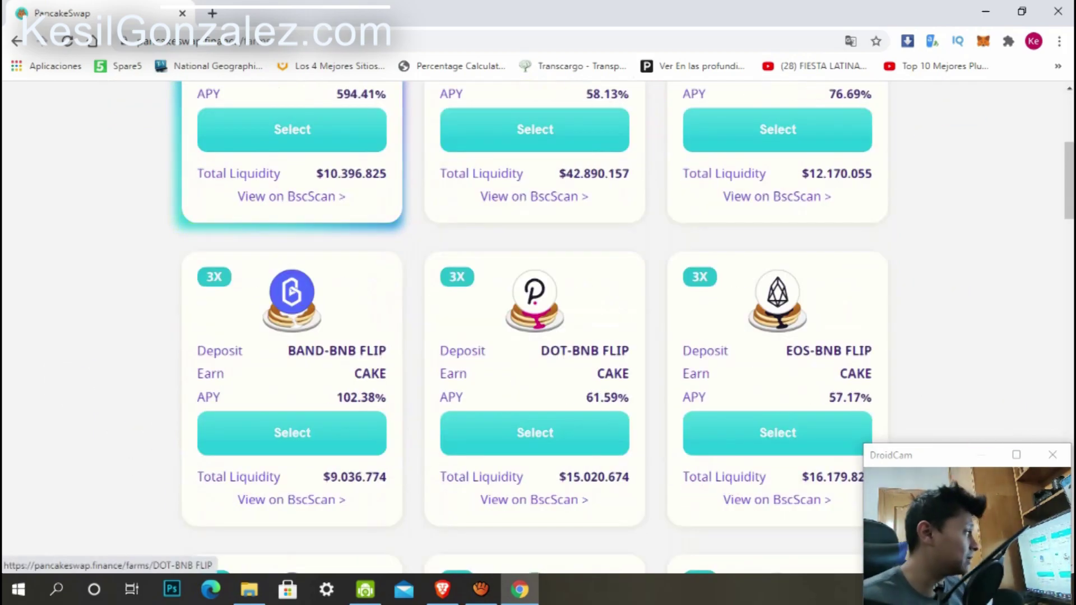
left_click(535, 432)
scroll(535, 433, "down", 3)
scroll(531, 336, "down", 1)
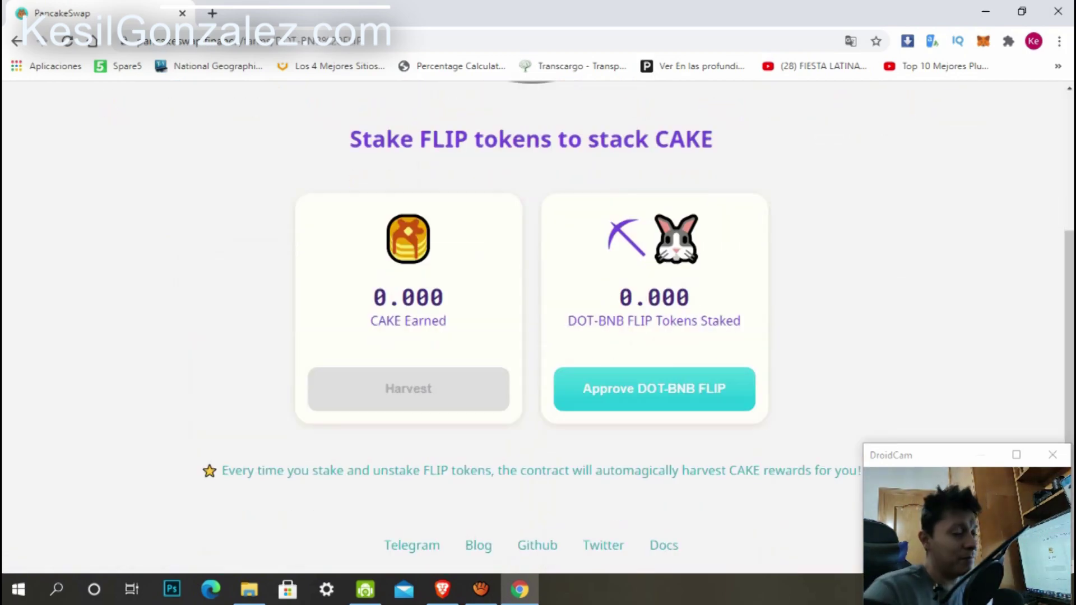
Go through Farm and Exchange to the liquidity Pool view, which shows no liquidity.
scroll(531, 325, "up", 3)
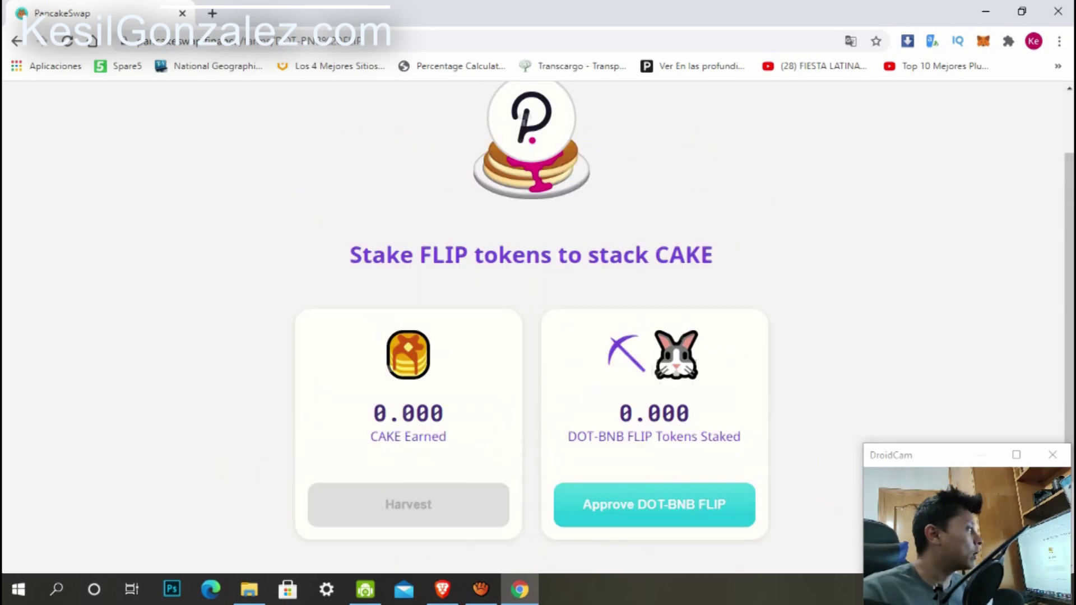
left_click(319, 109)
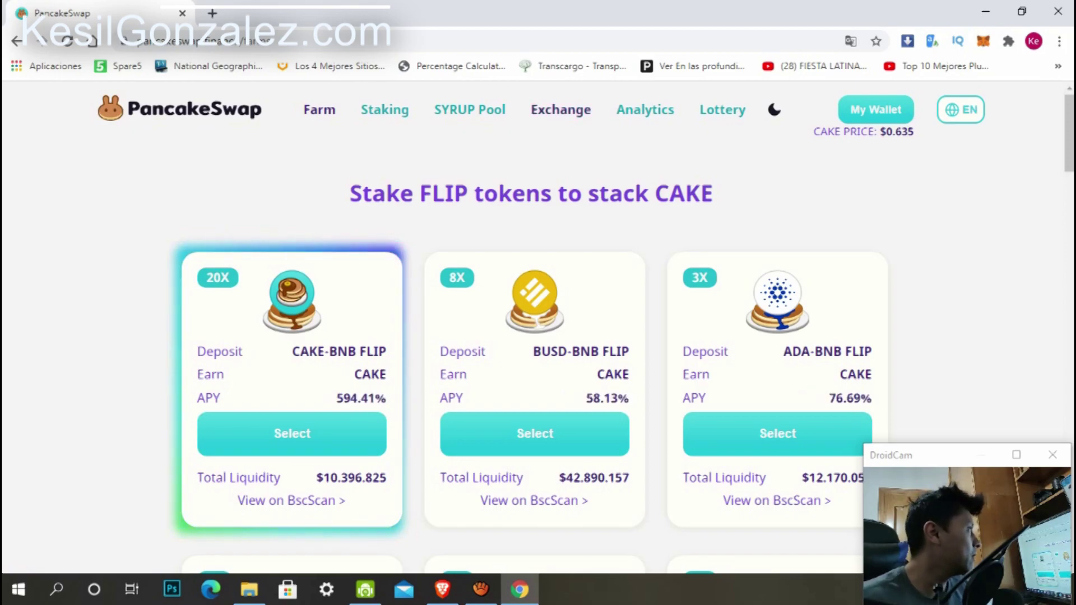
left_click(561, 109)
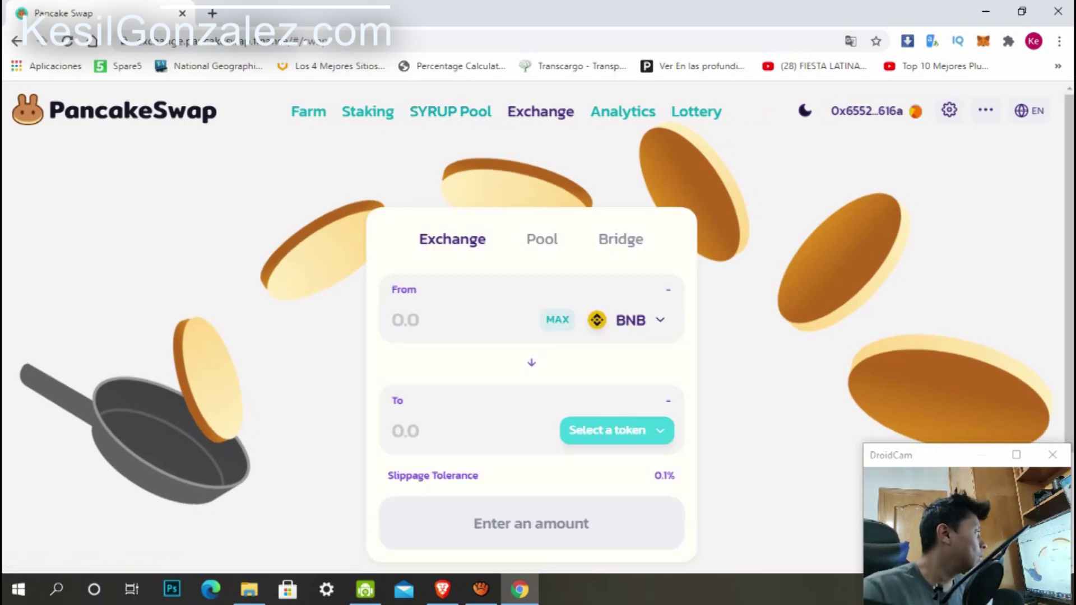
left_click(542, 239)
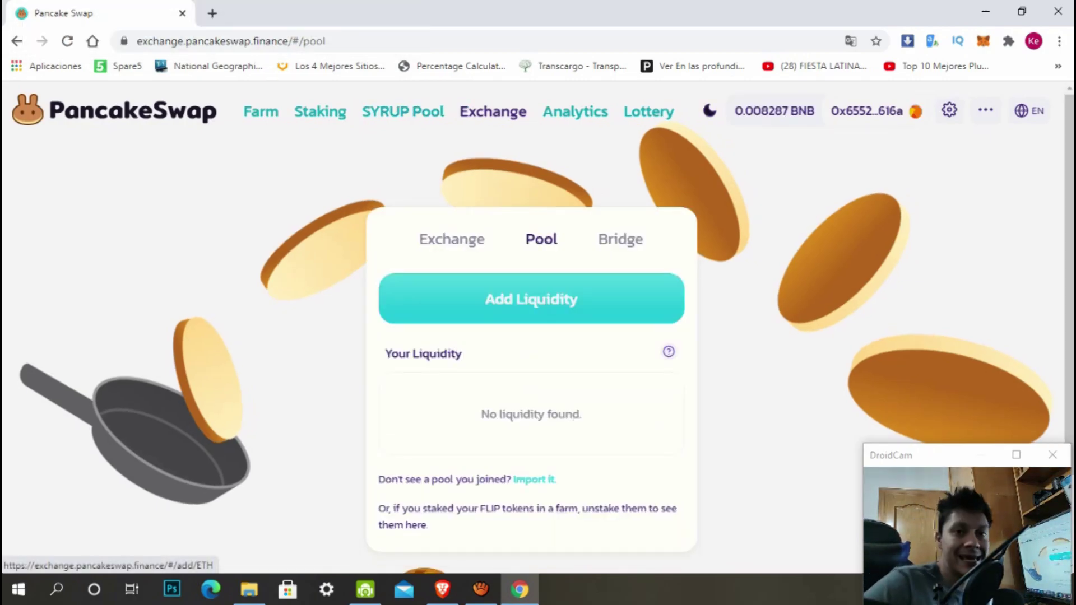
Start a new liquidity addition pairing CAKE with BNB.
left_click(531, 299)
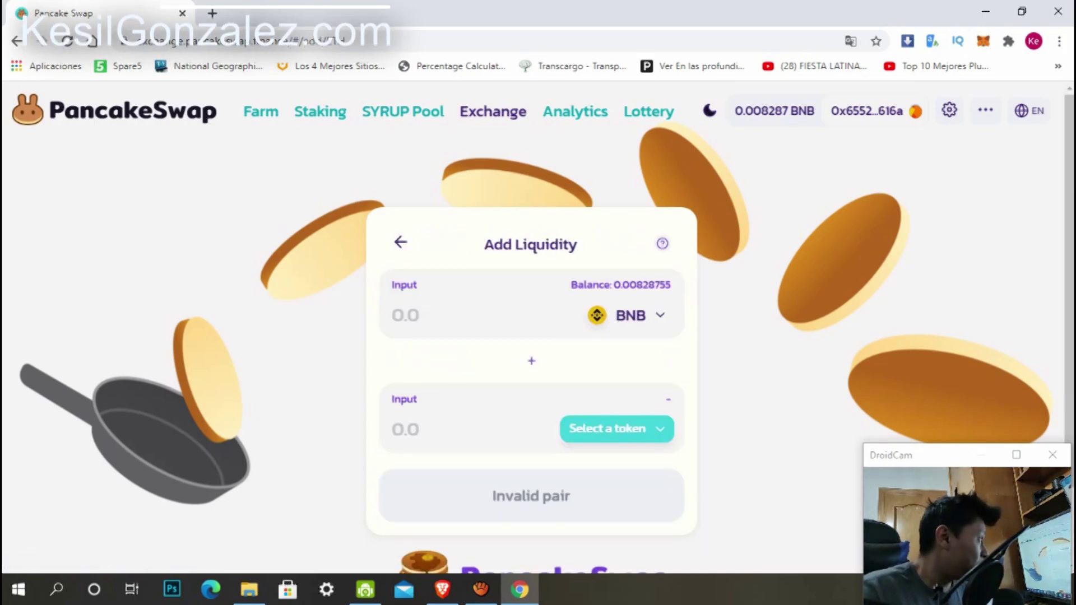
left_click(617, 428)
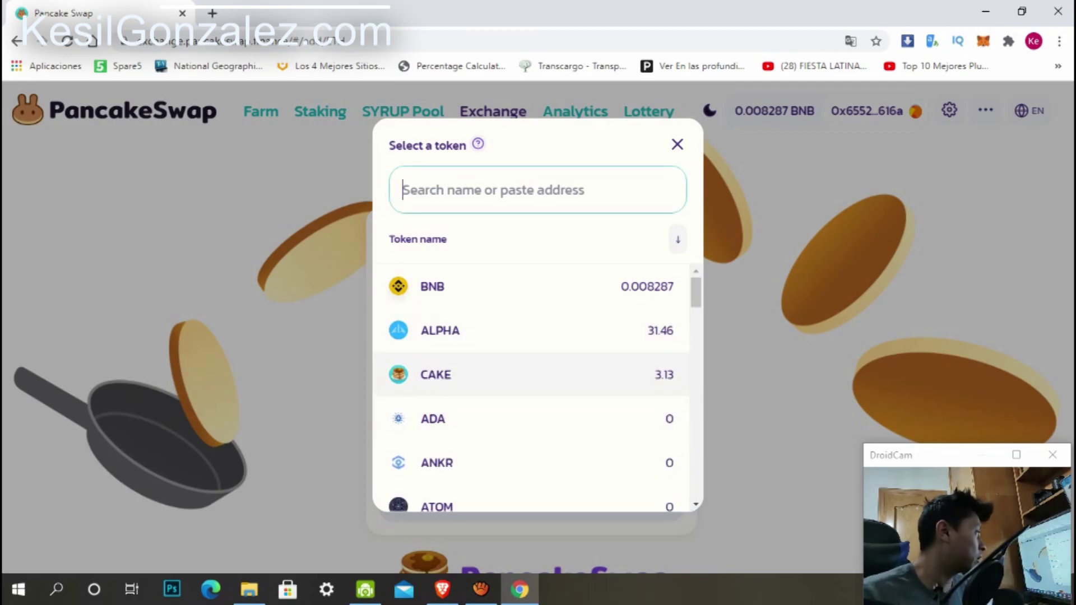
left_click(436, 374)
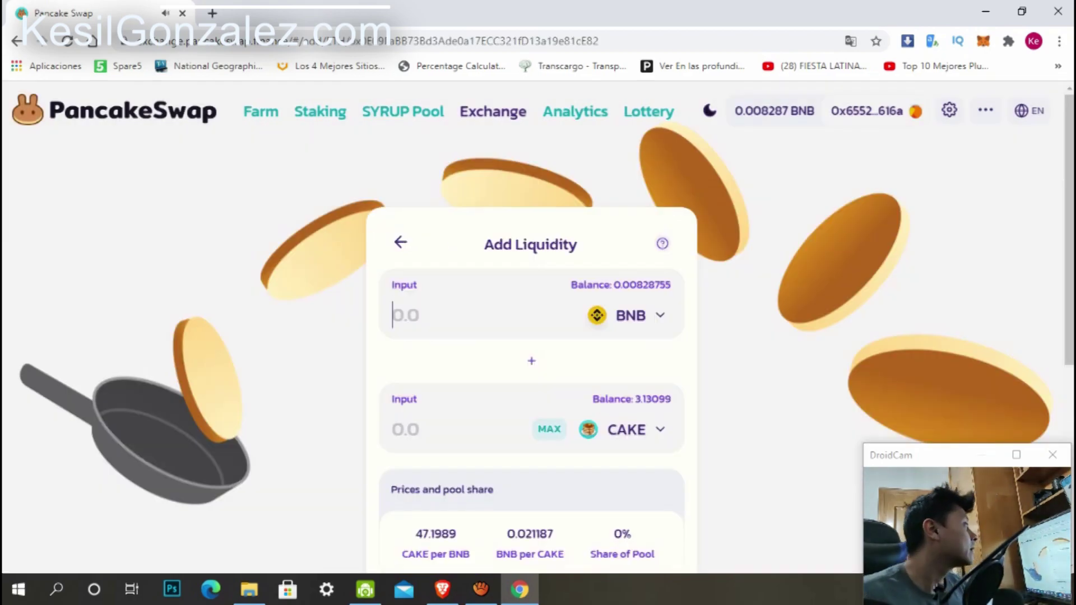
Try BNB amounts, then set the CAKE amount to 30, giving 0.635681 BNB.
type("1")
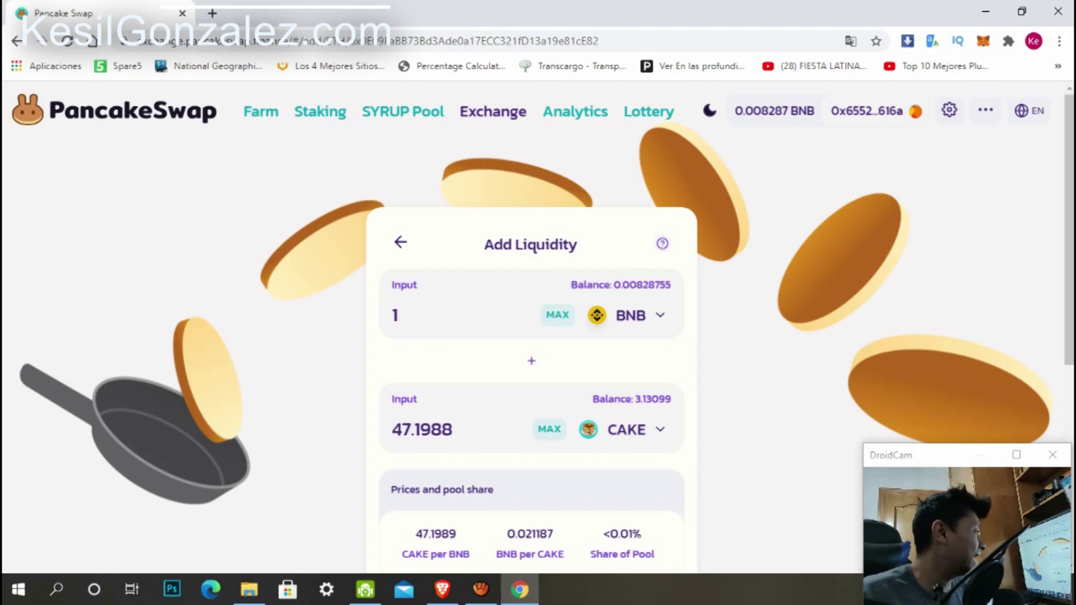
left_click_drag(674, 398, 391, 429)
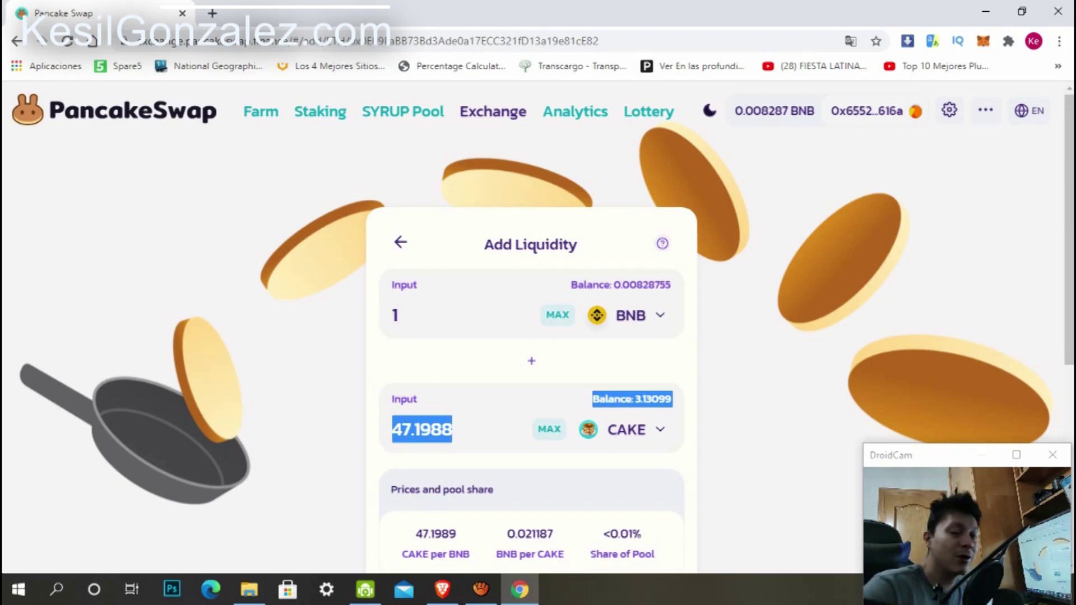
left_click(392, 429)
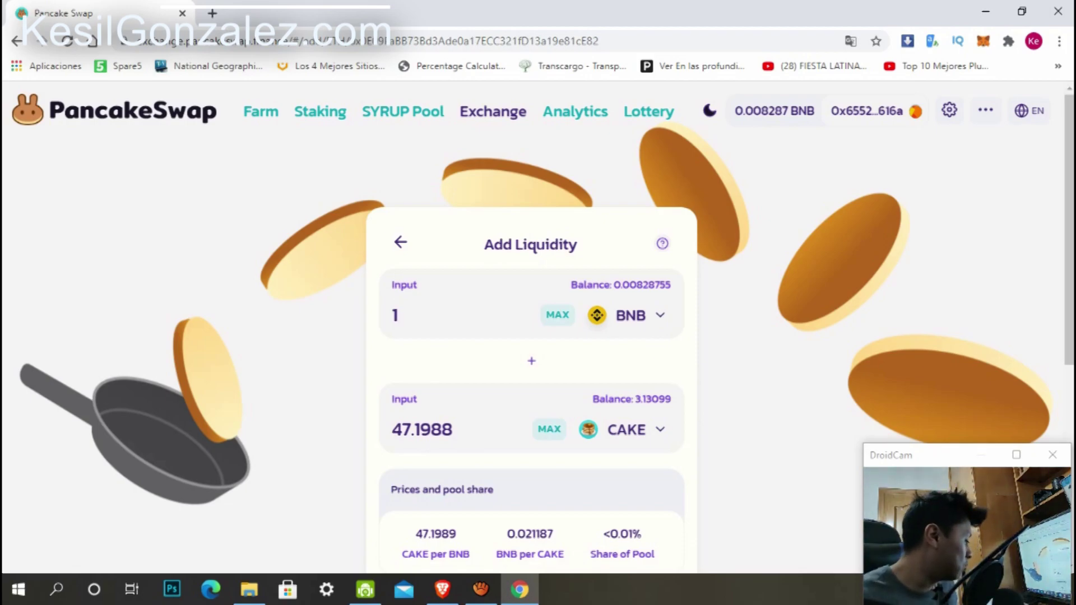
key("BackSpace")
type("2")
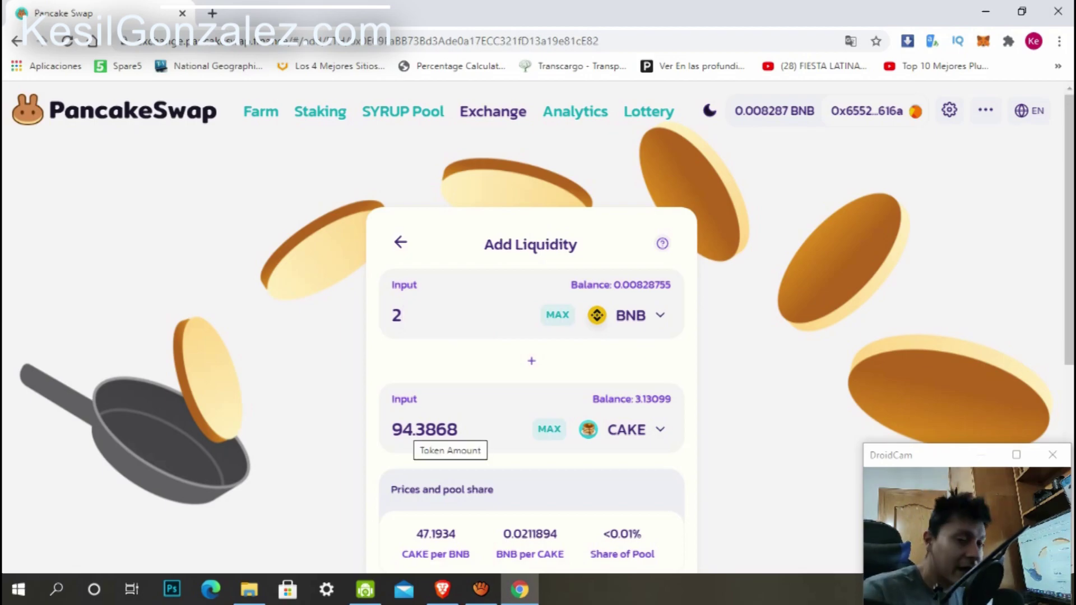
left_click(451, 429)
double_click(451, 430)
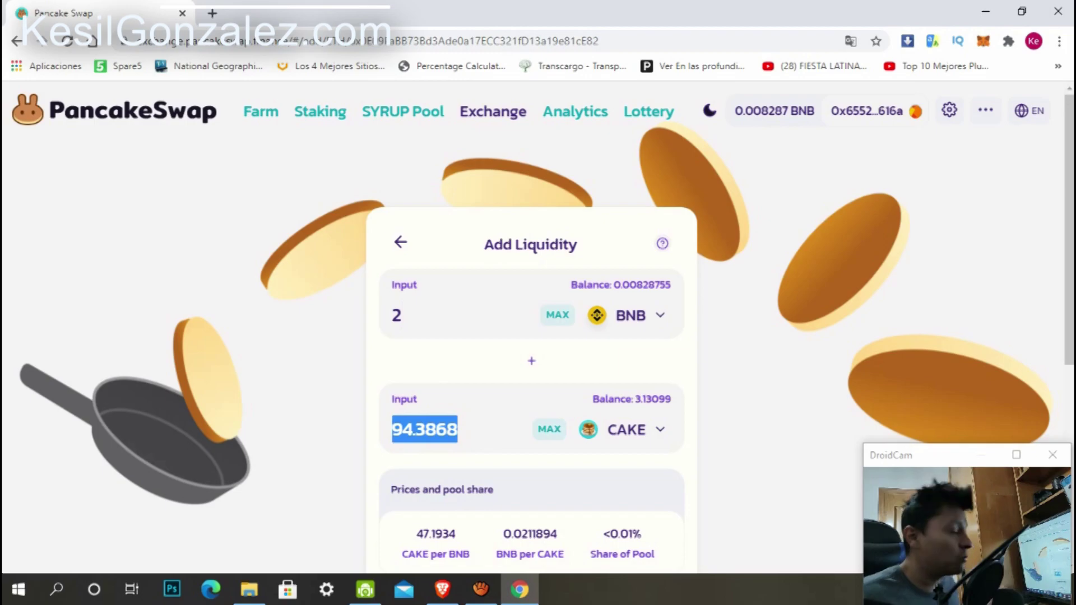
type("30")
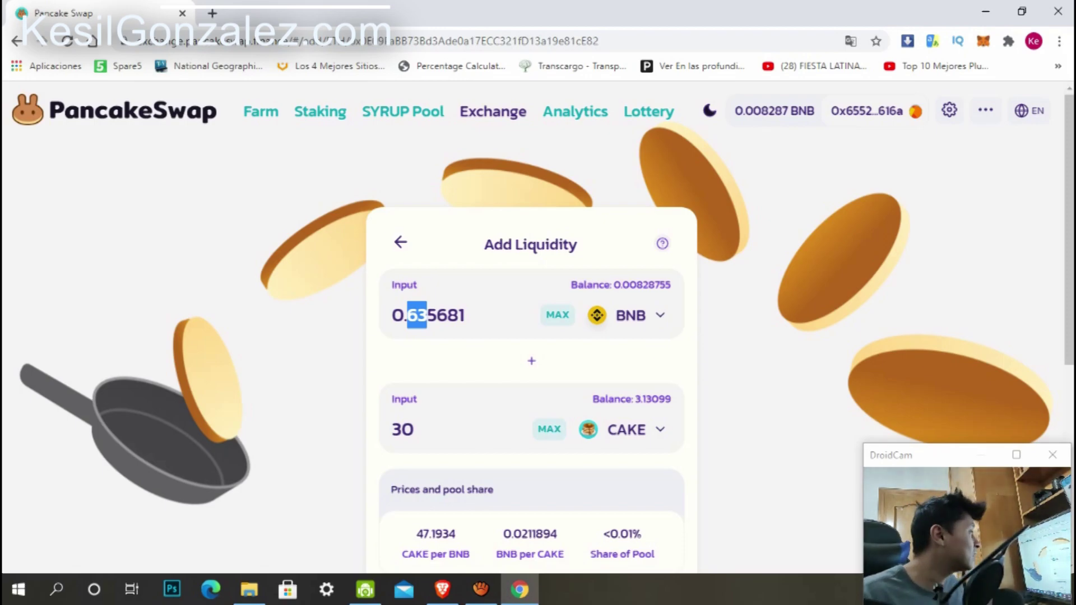
Choose BUSD as the first liquidity token.
left_click(639, 314)
scroll(532, 387, "down", 4)
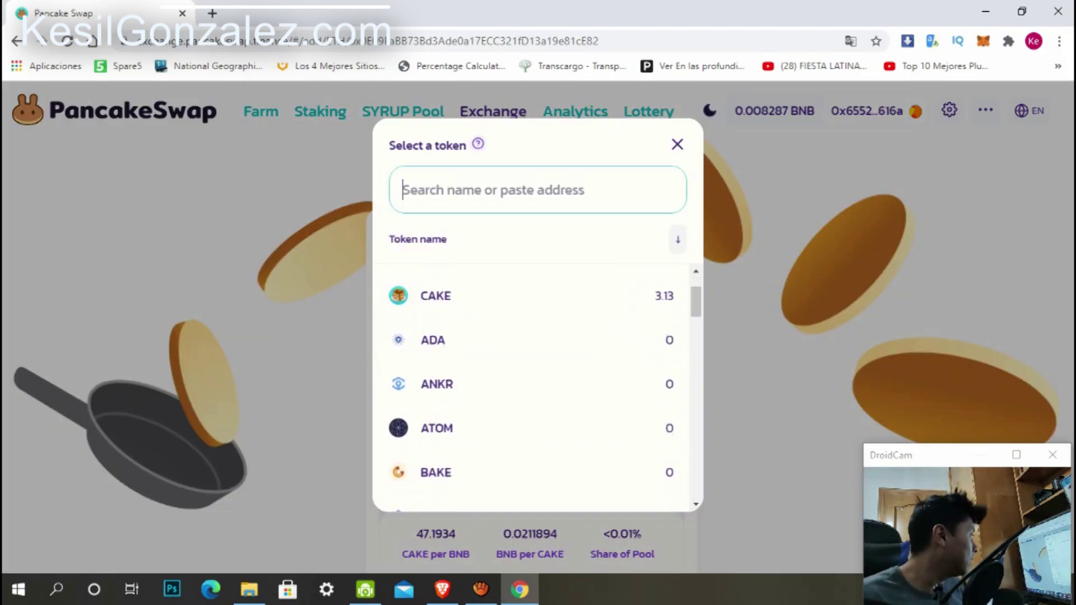
scroll(532, 386, "down", 2)
scroll(532, 387, "down", 4)
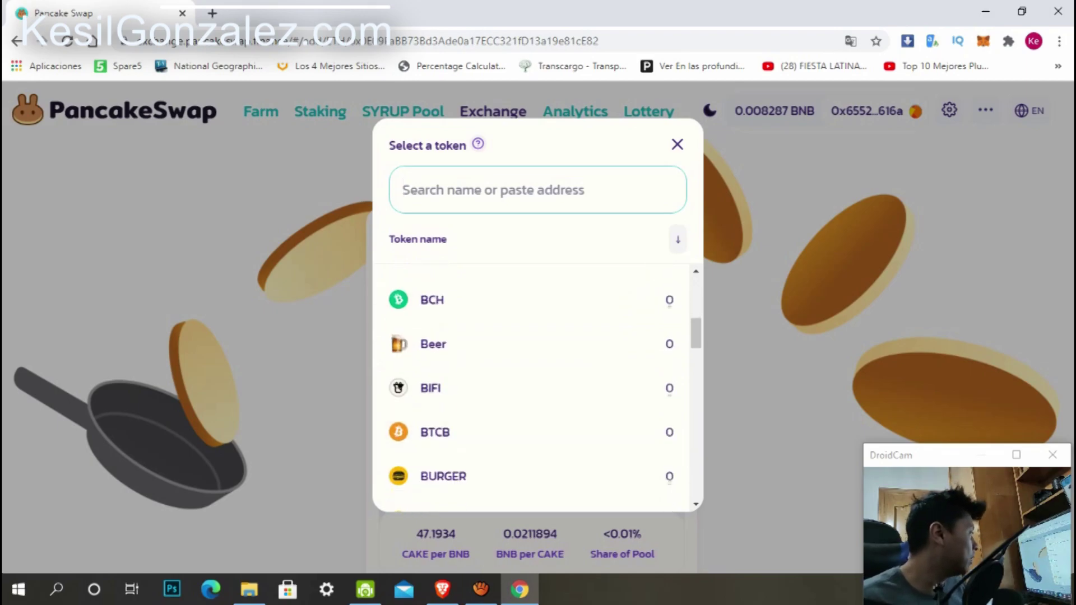
scroll(533, 387, "down", 1)
left_click(437, 308)
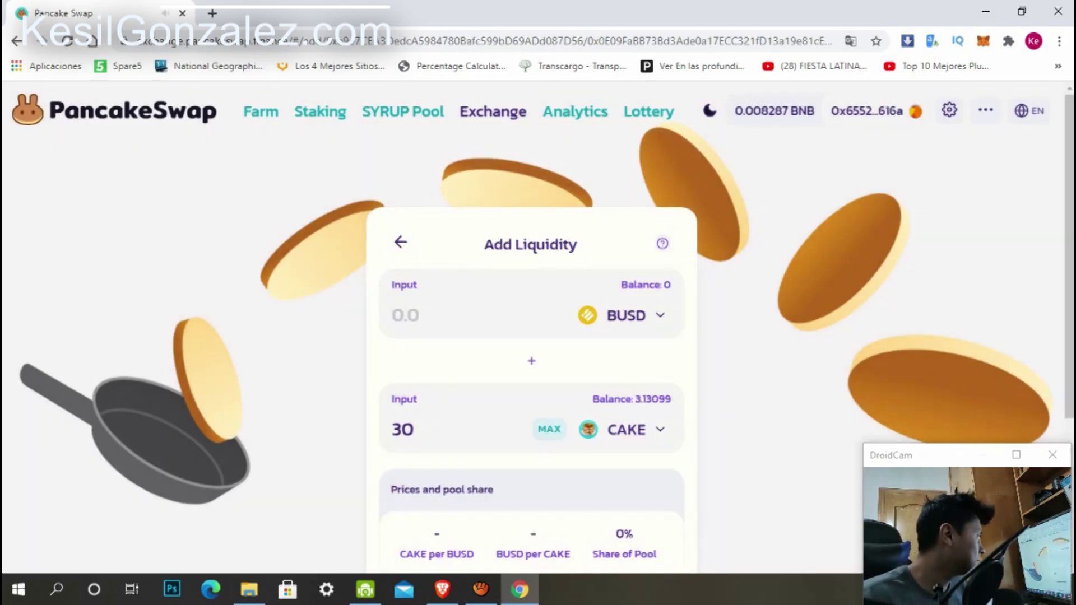
Search 'us' and pick USDT as the second token.
left_click(626, 315)
scroll(533, 386, "down", 5)
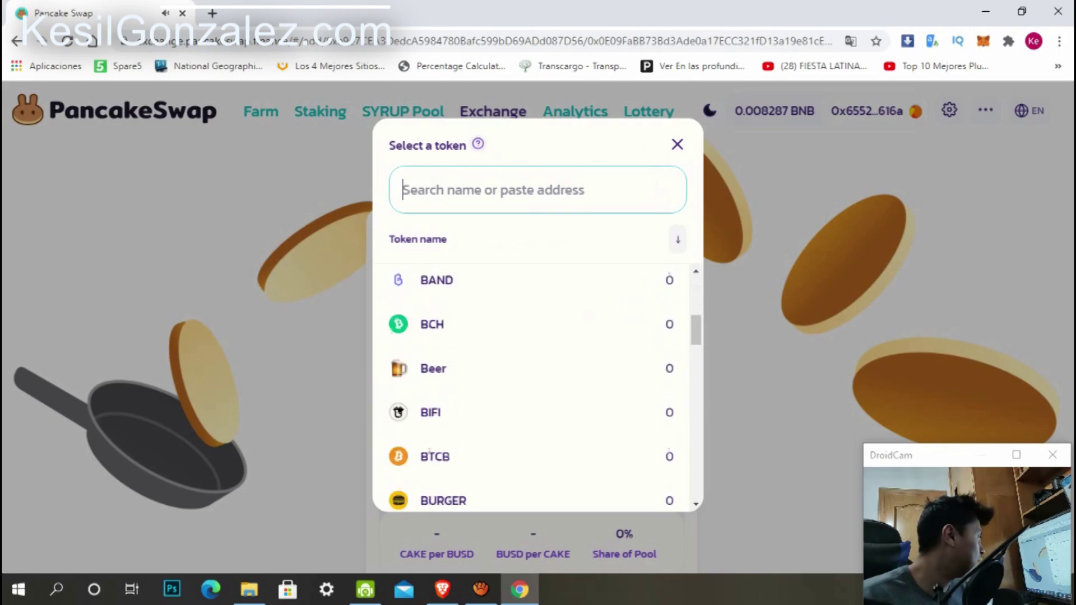
scroll(532, 386, "down", 10)
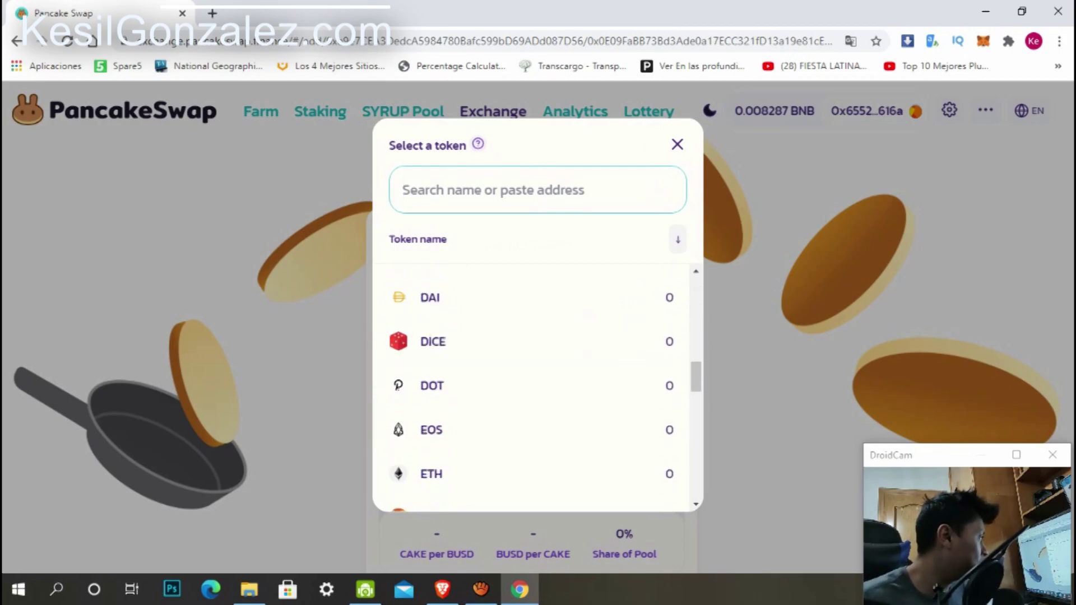
type("us")
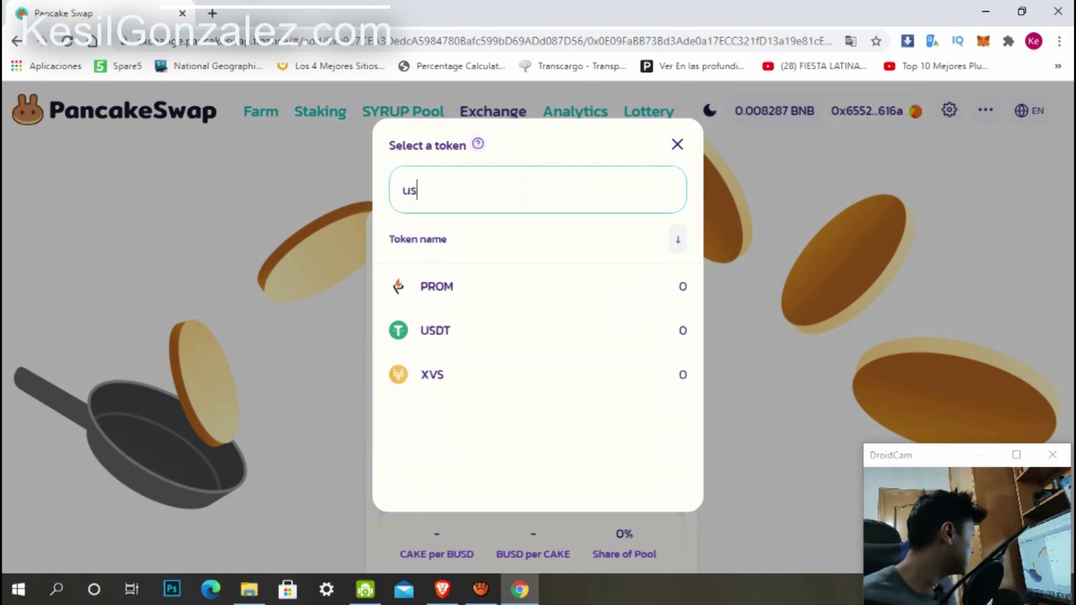
left_click(437, 329)
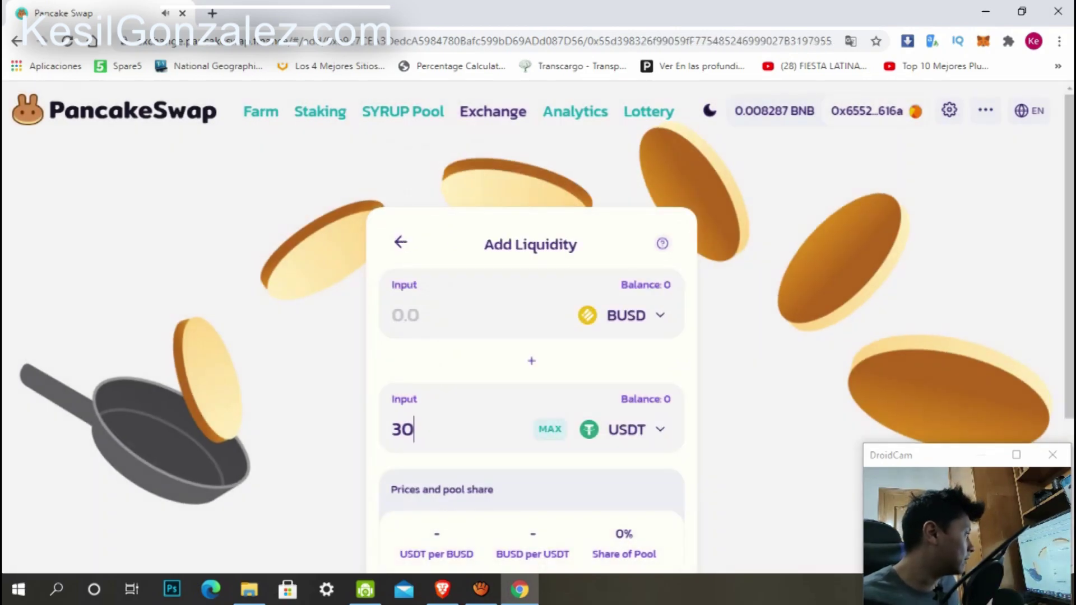
Enter 30 USDT so BUSD auto-fills to 30.0088 at 1.00029 BUSD per USDT.
key("BackSpace")
key("BackSpace")
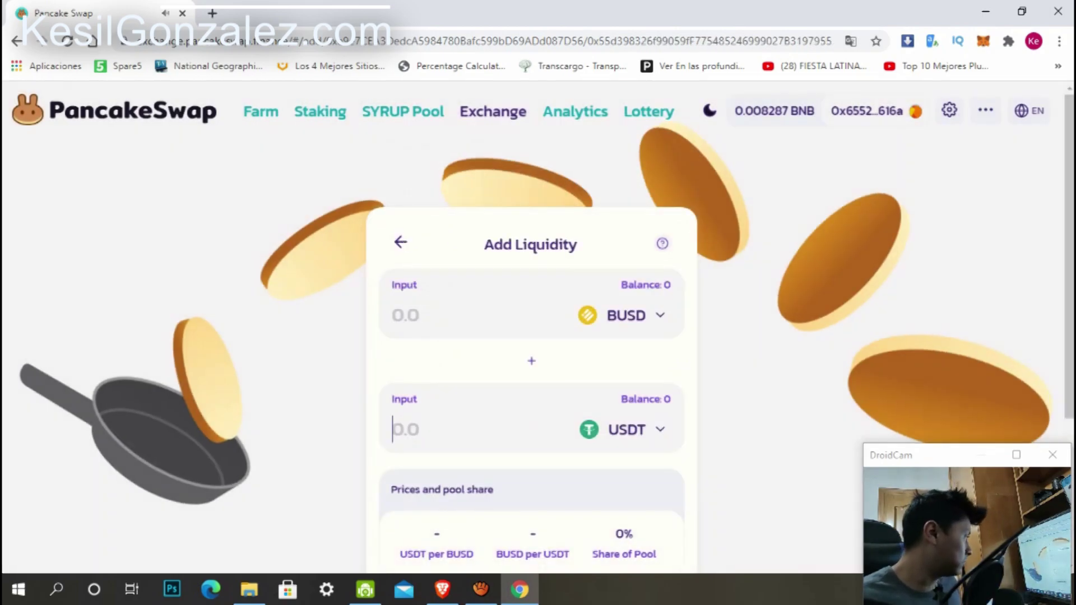
type("1")
key("BackSpace")
type("30")
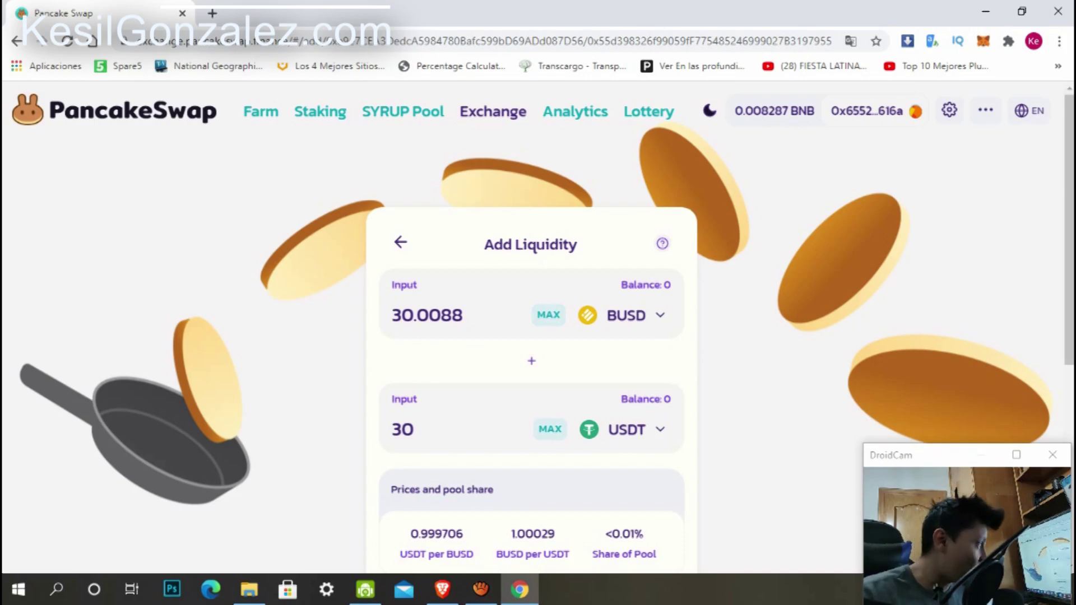
scroll(531, 325, "down", 3)
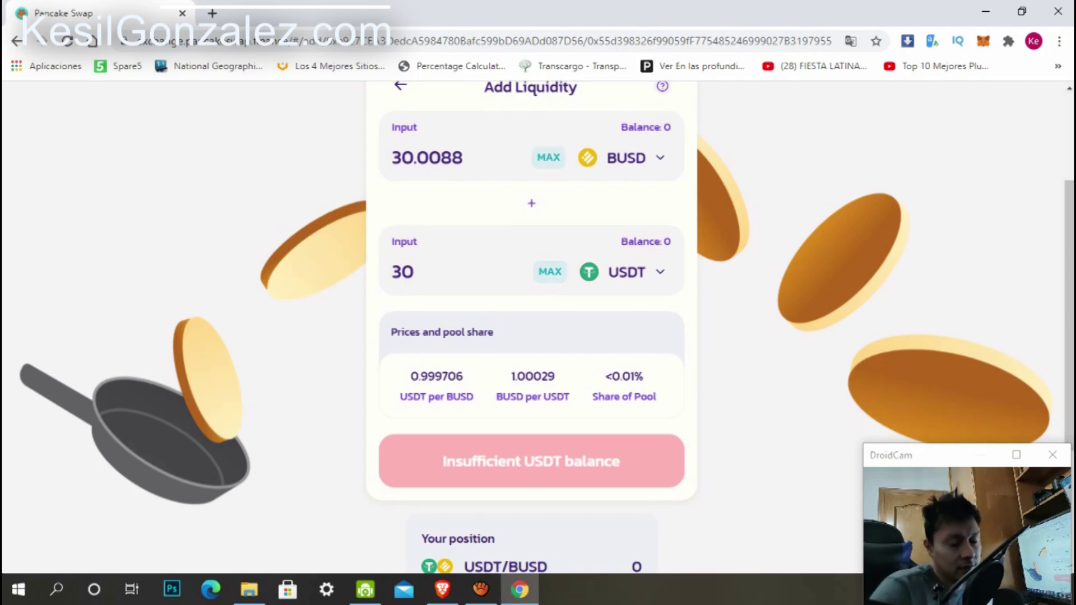
scroll(531, 324, "up", 2)
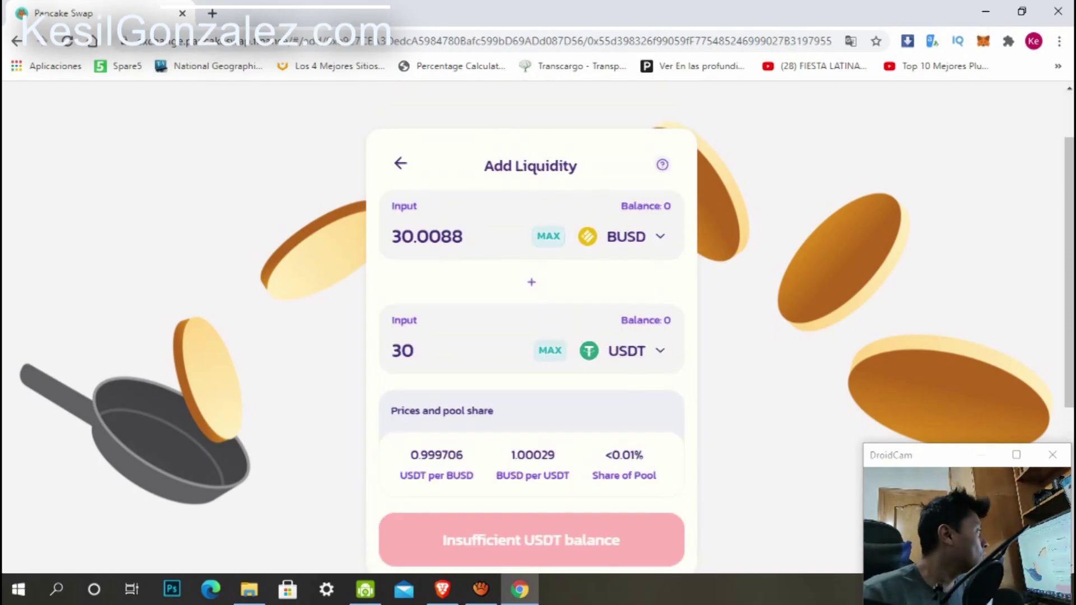
left_click_drag(463, 236, 393, 236)
scroll(392, 236, "down", 3)
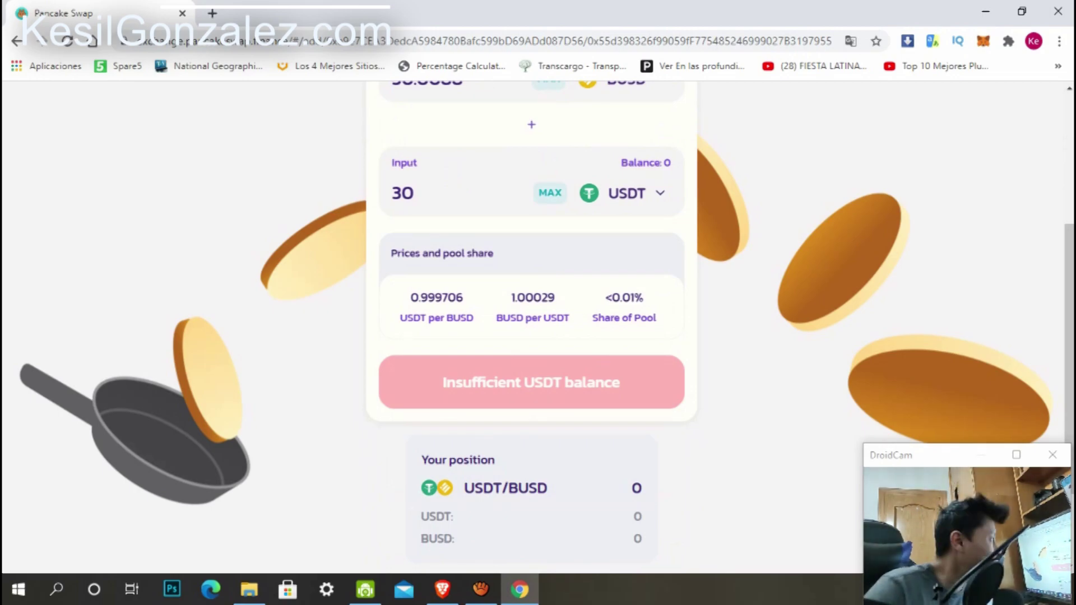
scroll(531, 336, "up", 3)
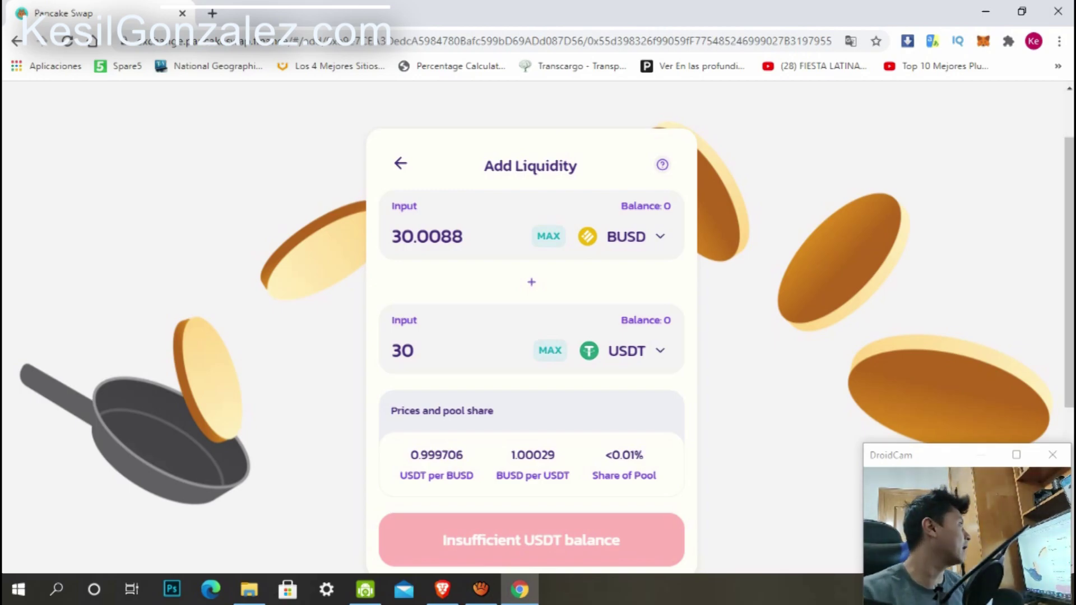
scroll(531, 336, "up", 2)
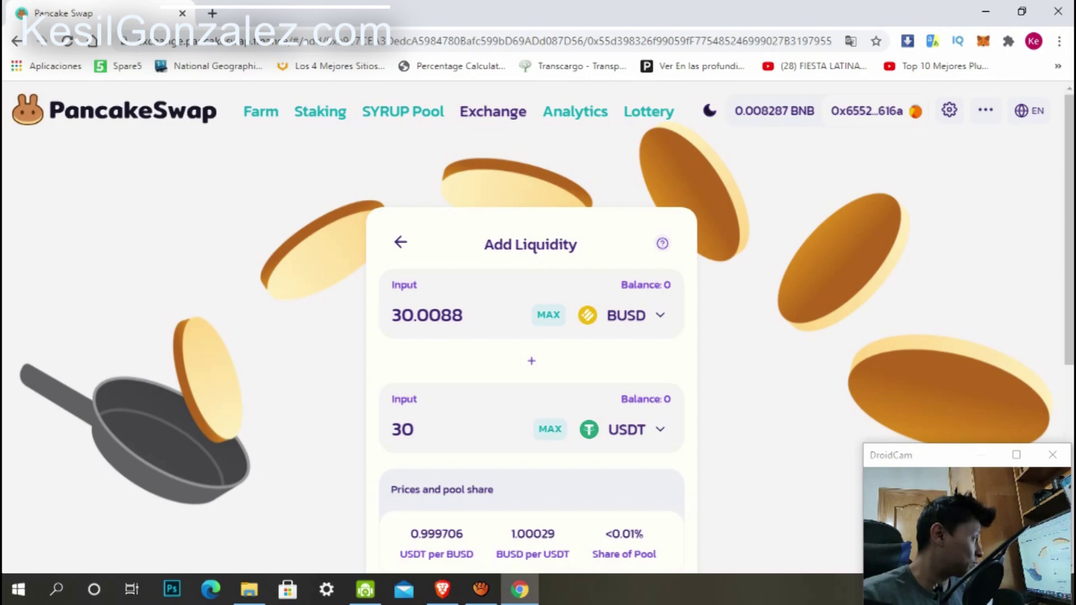
Switch the pair to CAKE/BNB and enter 5 CAKE, auto-filling 0.105847 BNB.
left_click(626, 314)
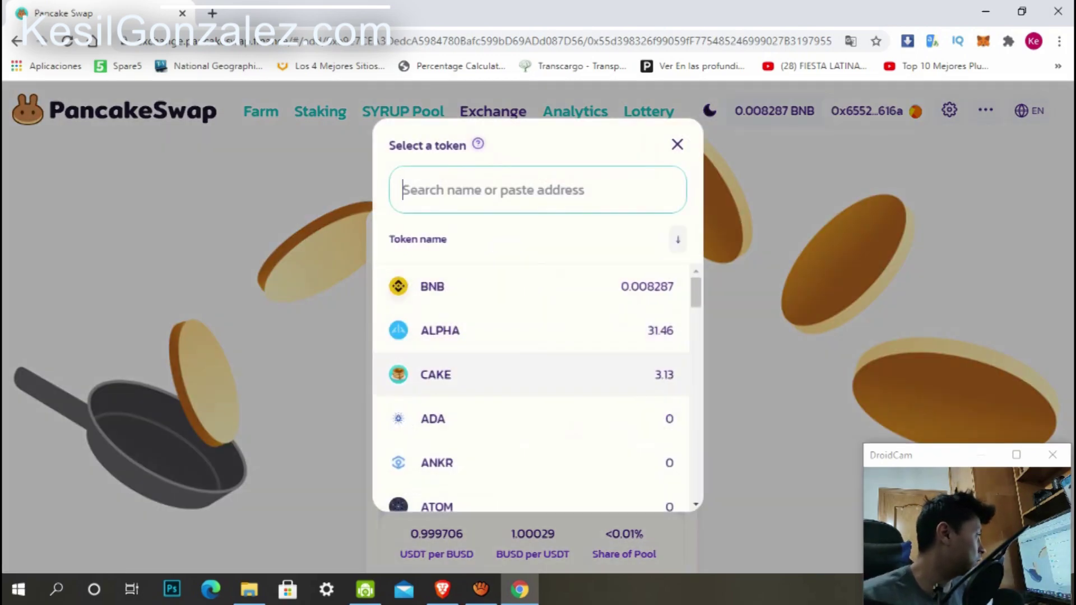
left_click(435, 374)
left_click(622, 315)
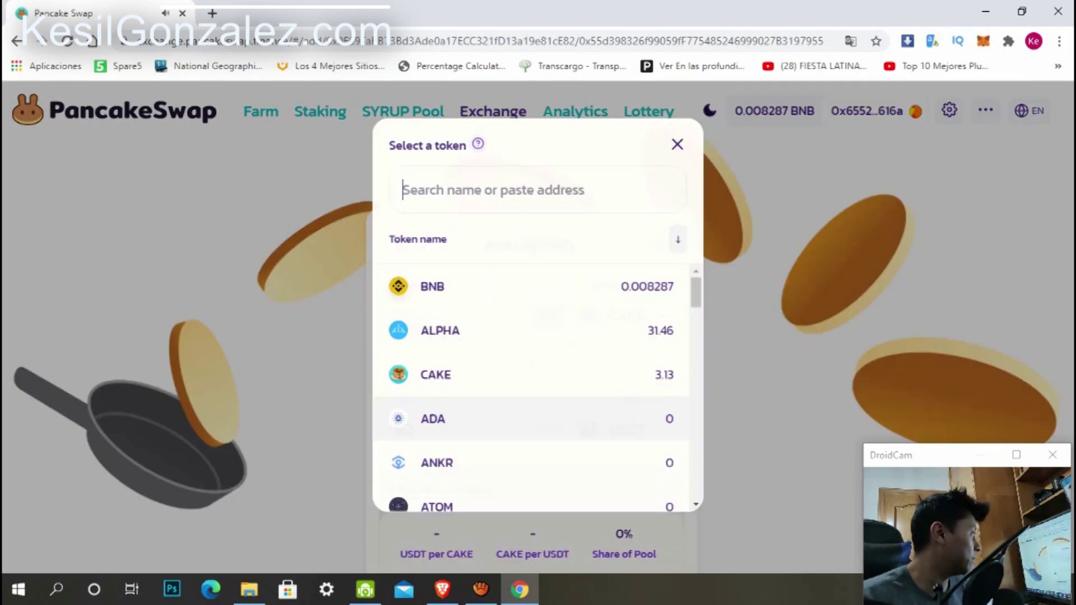
left_click(432, 286)
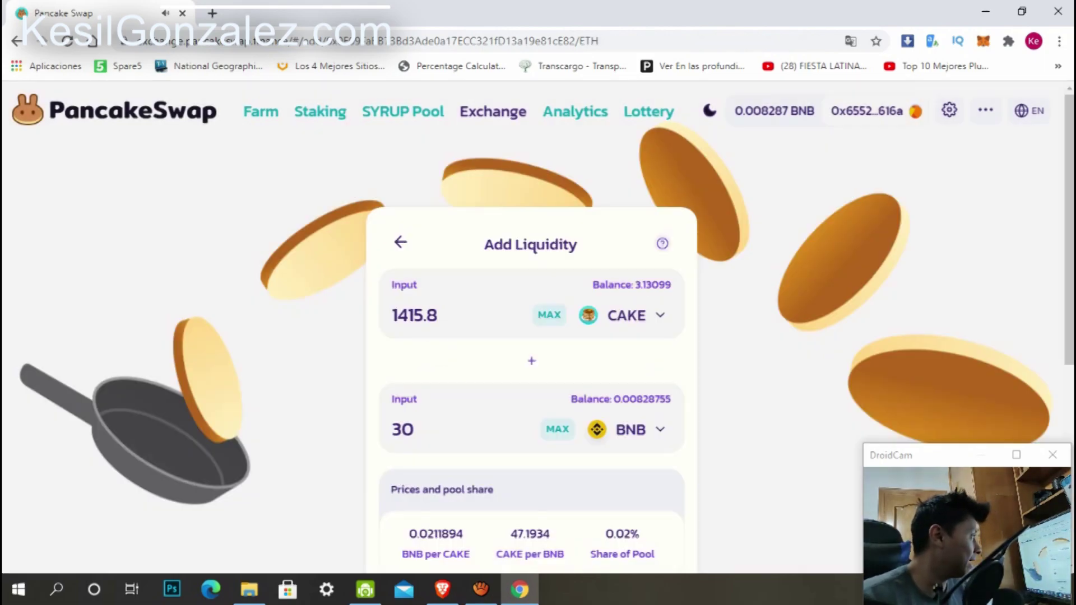
double_click(415, 314)
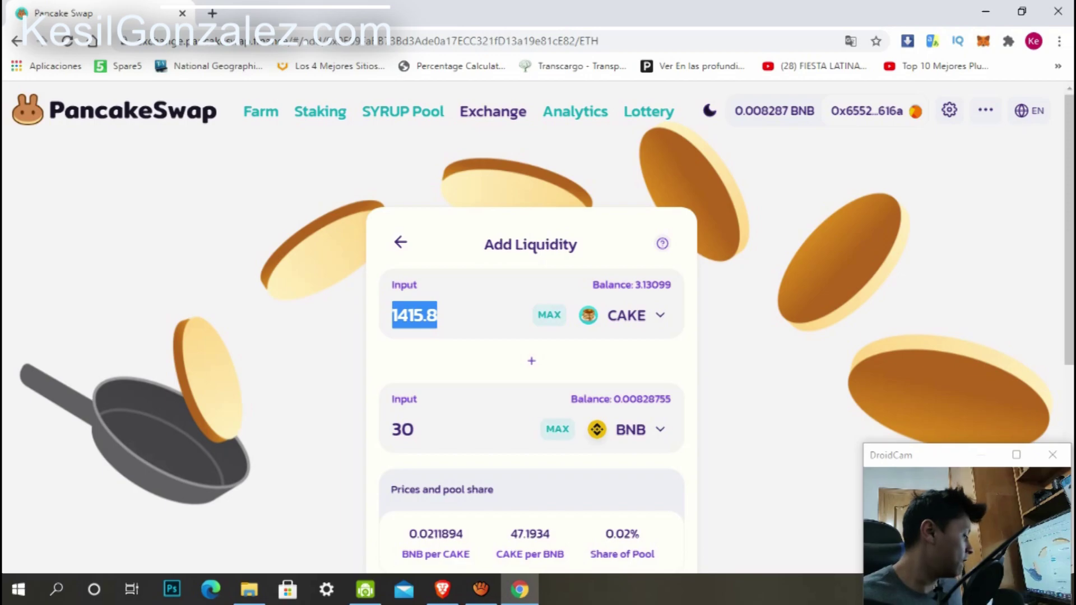
type("5")
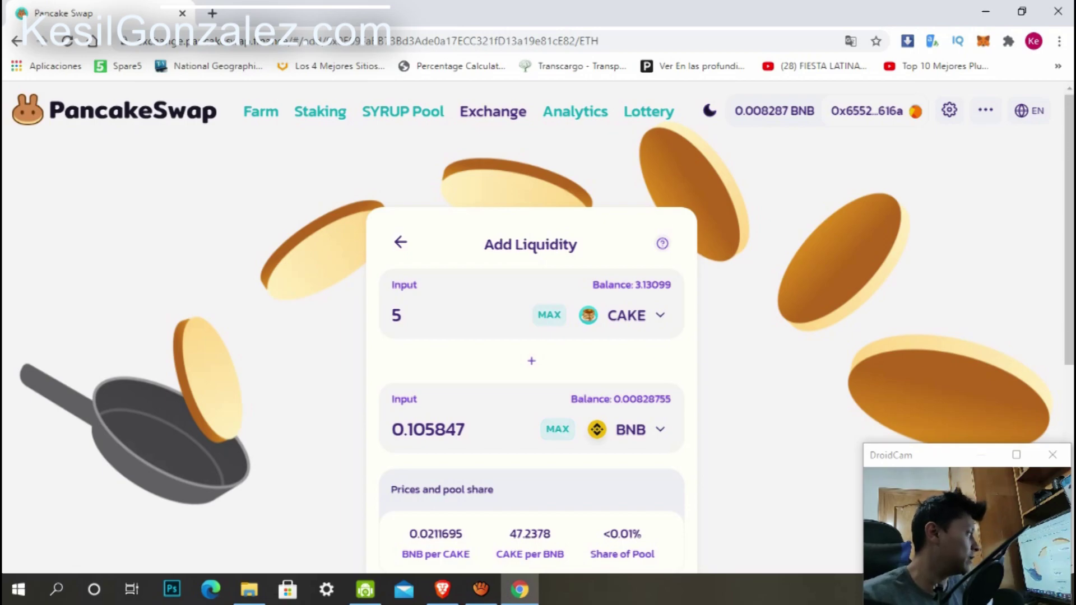
scroll(531, 325, "down", 3)
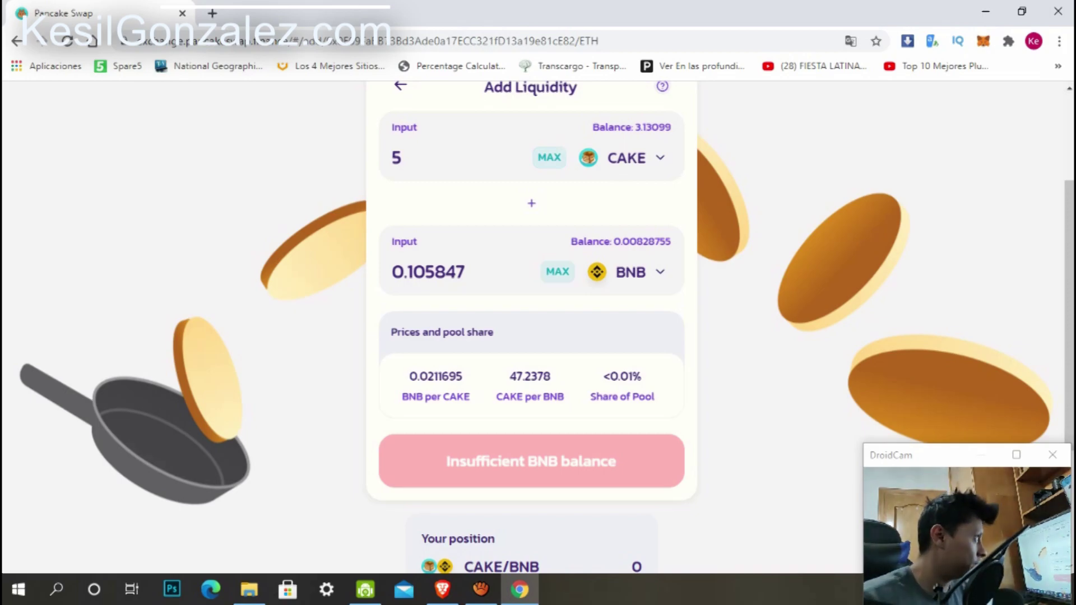
scroll(532, 325, "up", 3)
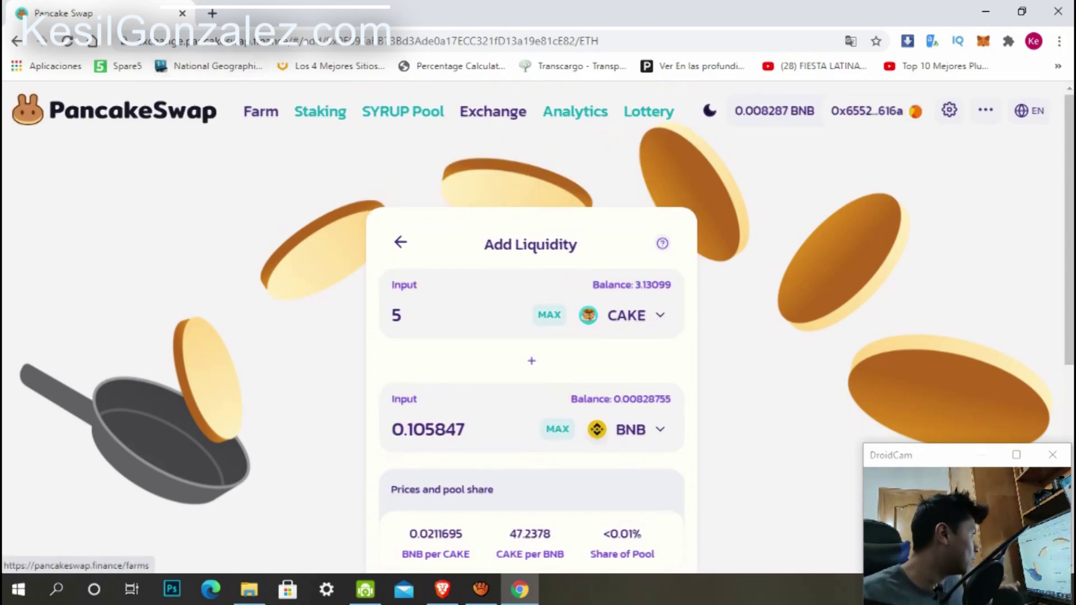
Open the CAKE-BNB FLIP farm details and inspect the staked-token label.
left_click(260, 111)
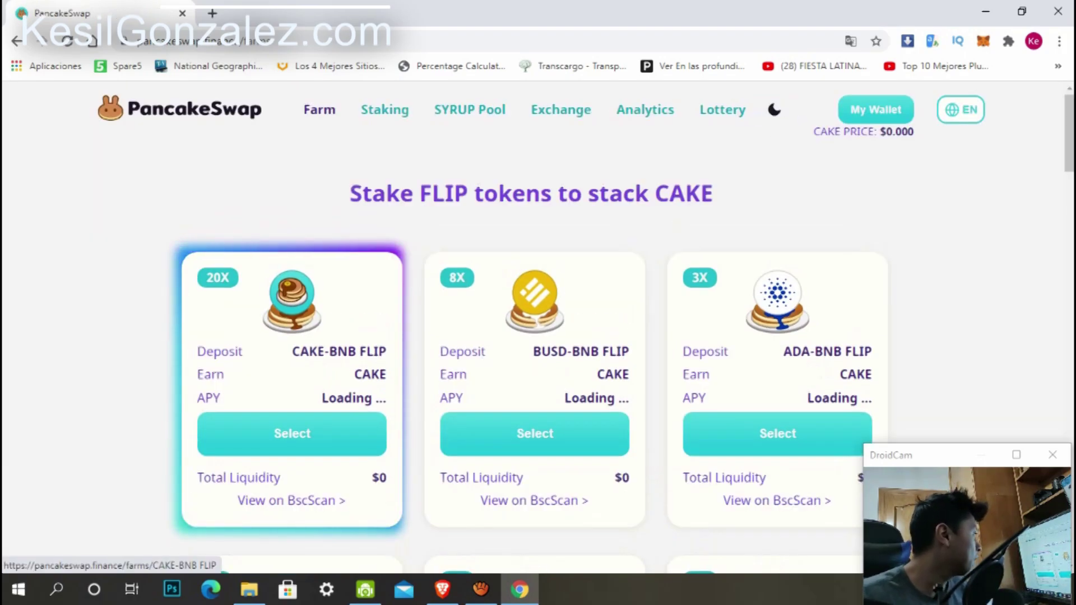
left_click(291, 387)
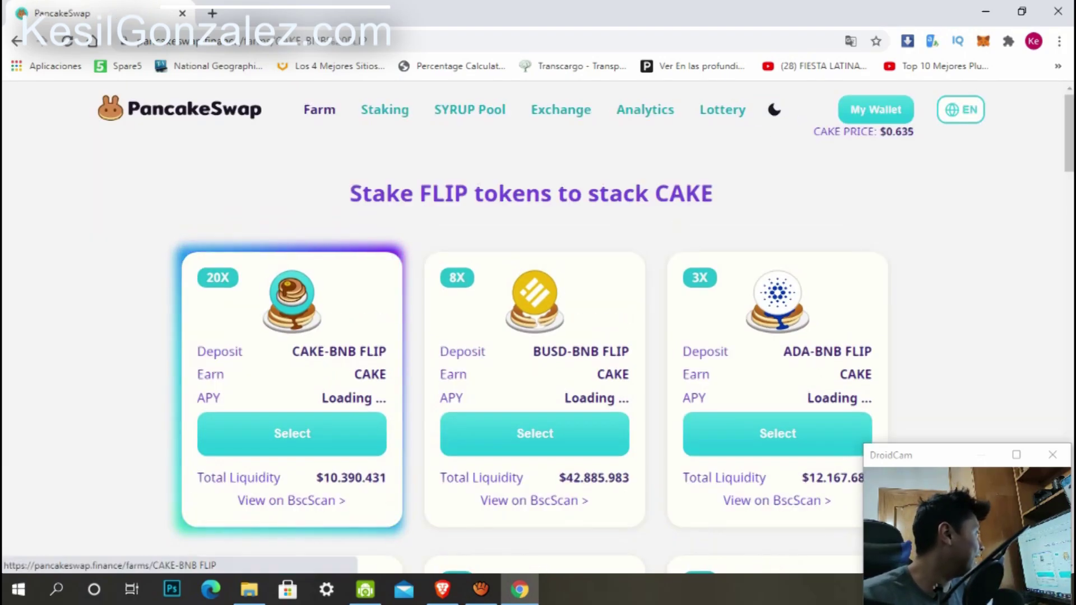
scroll(538, 327, "down", 4)
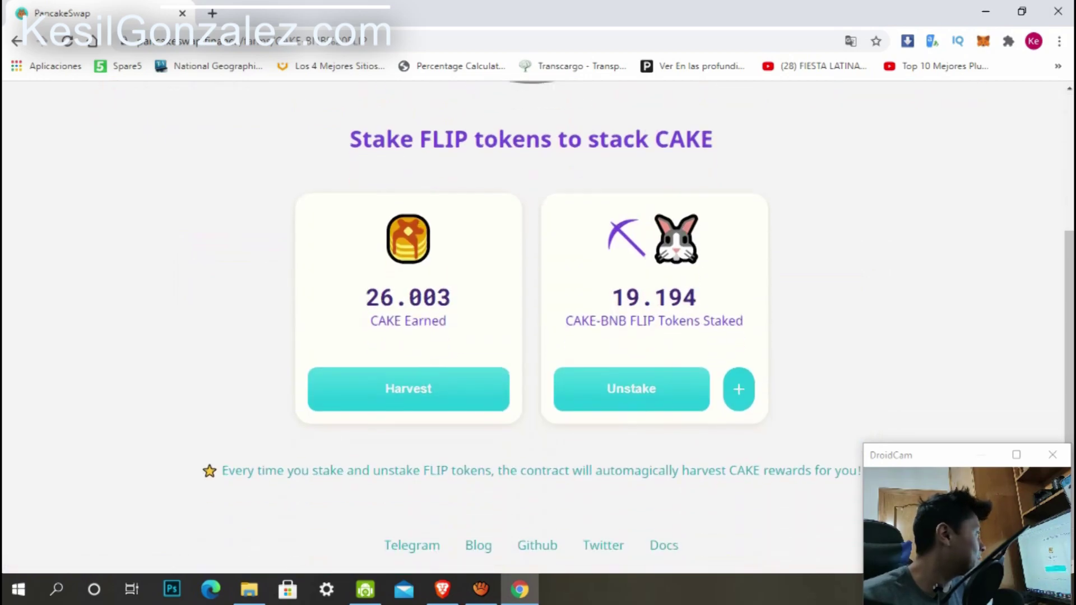
left_click_drag(572, 321, 654, 321)
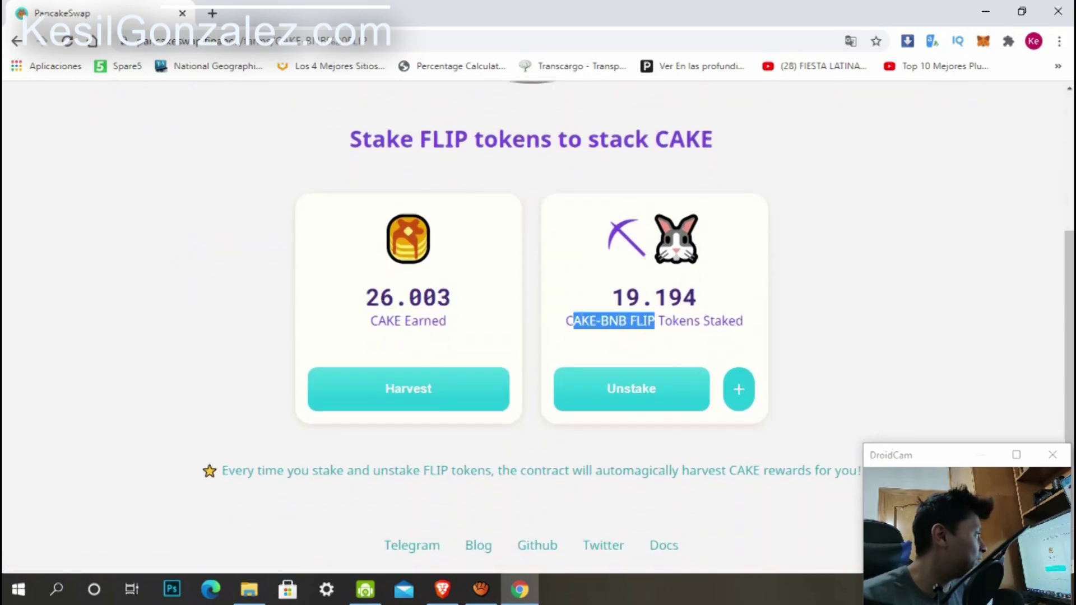
left_click(655, 320)
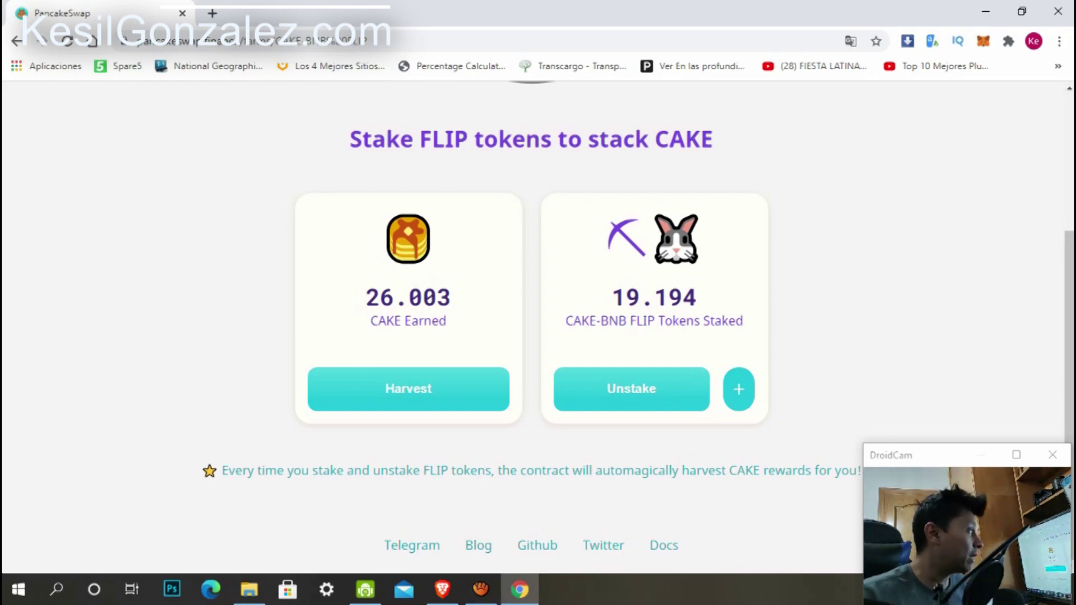
Highlight the 19.194 CAKE-BNB FLIP staked amount, then go back to the farm list.
left_click_drag(566, 321, 653, 297)
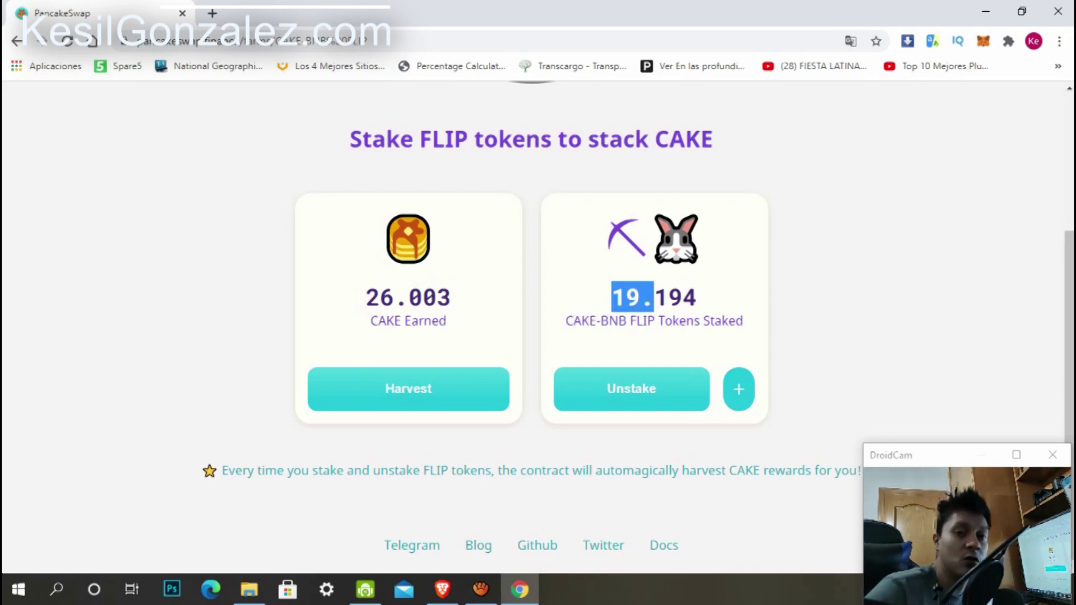
left_click_drag(573, 321, 655, 320)
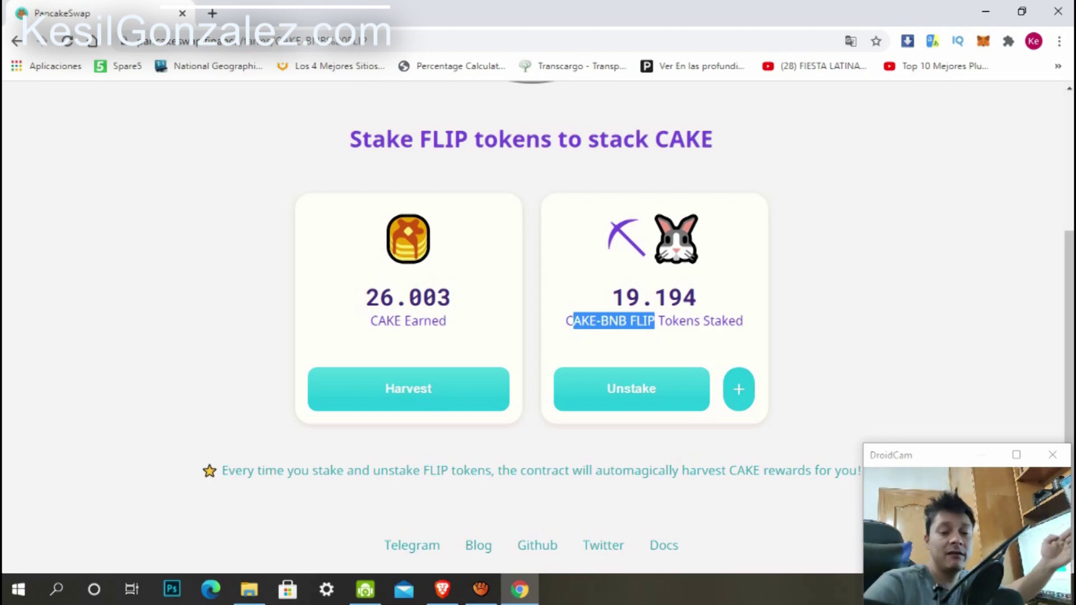
left_click_drag(612, 297, 698, 297)
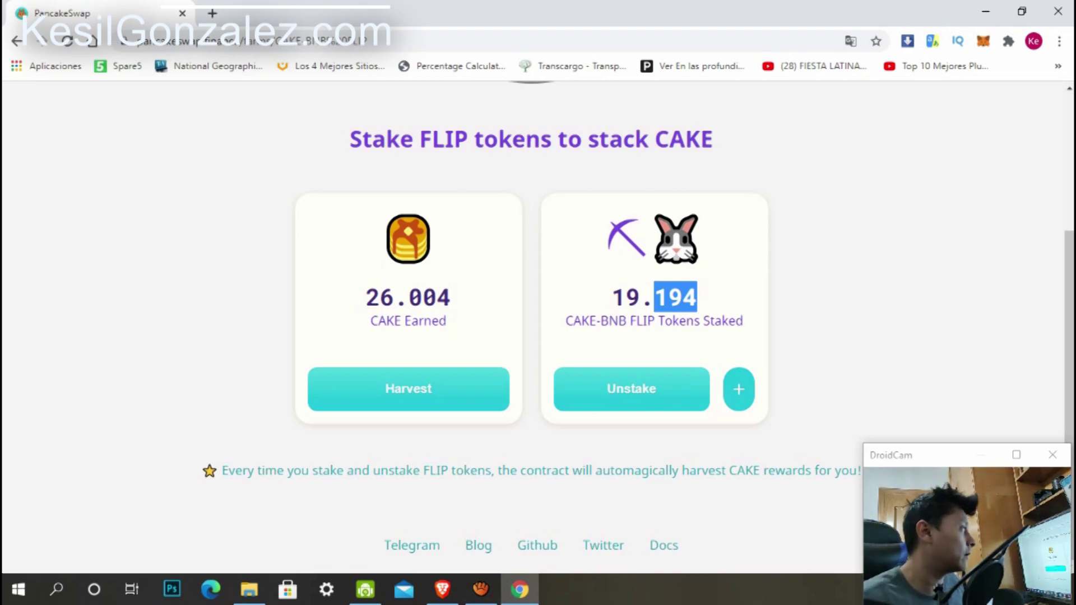
left_click_drag(626, 321, 657, 320)
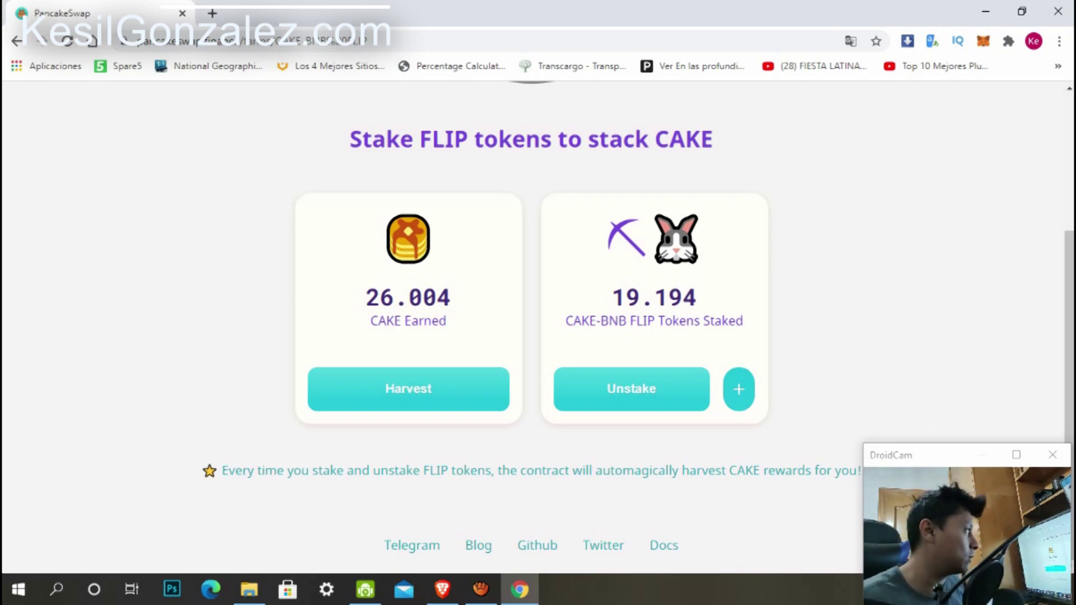
double_click(654, 297)
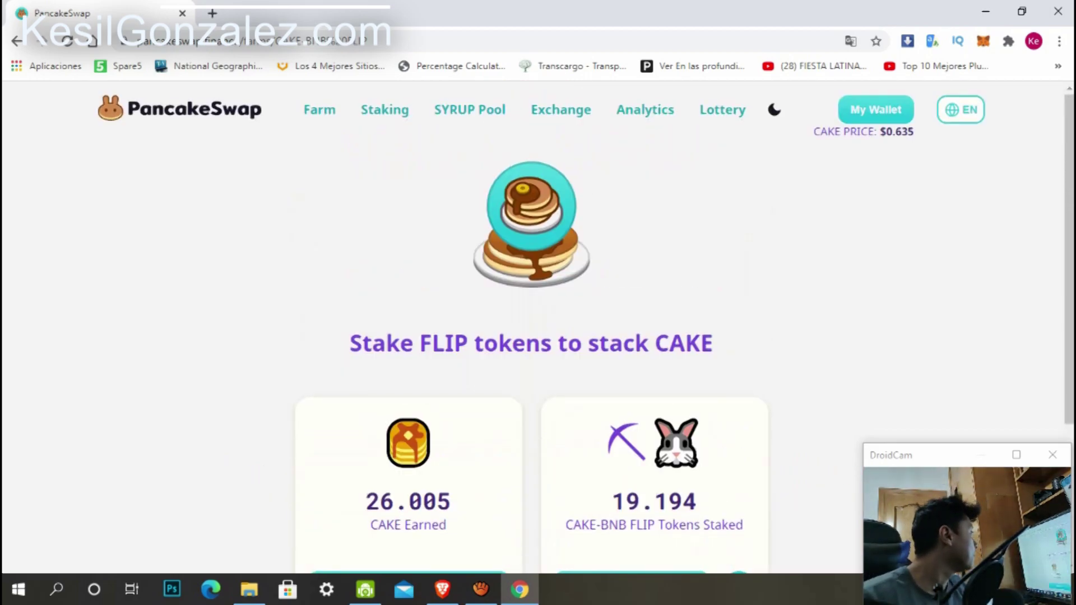
scroll(537, 325, "down", 3)
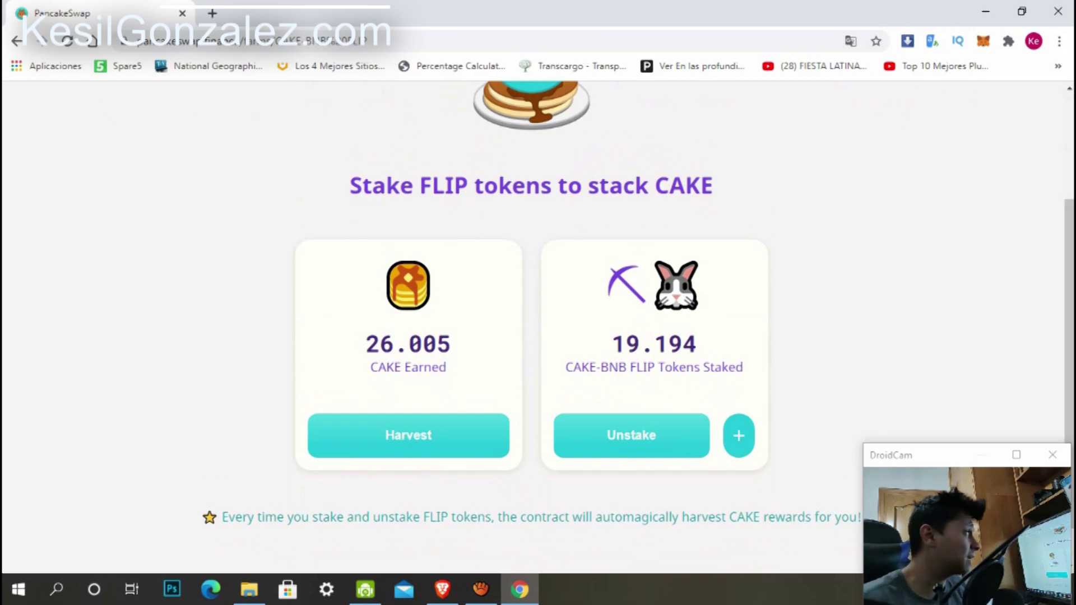
left_click(320, 109)
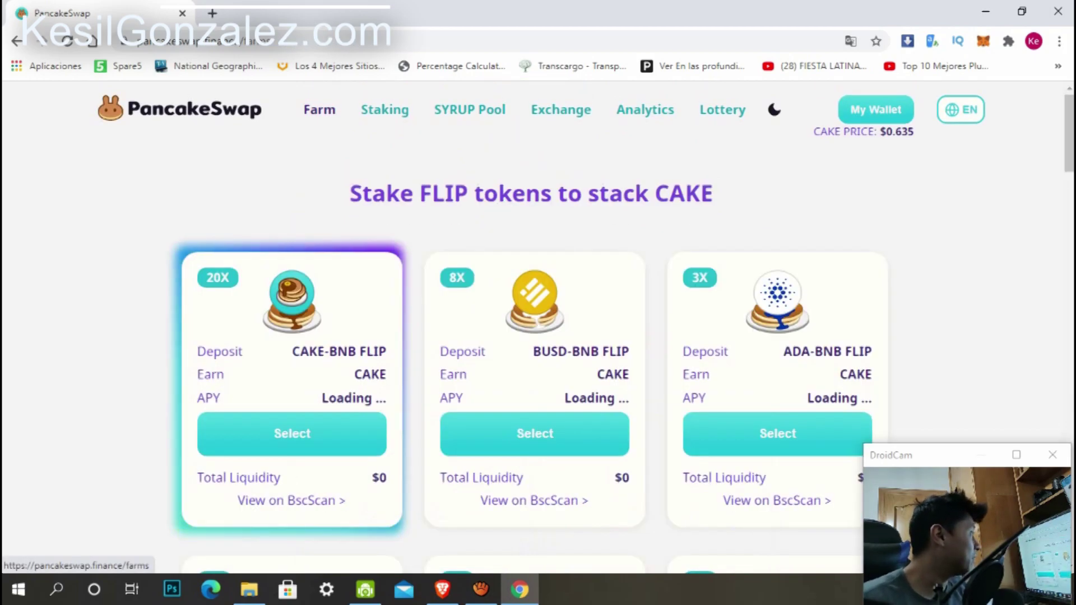
scroll(538, 324, "down", 3)
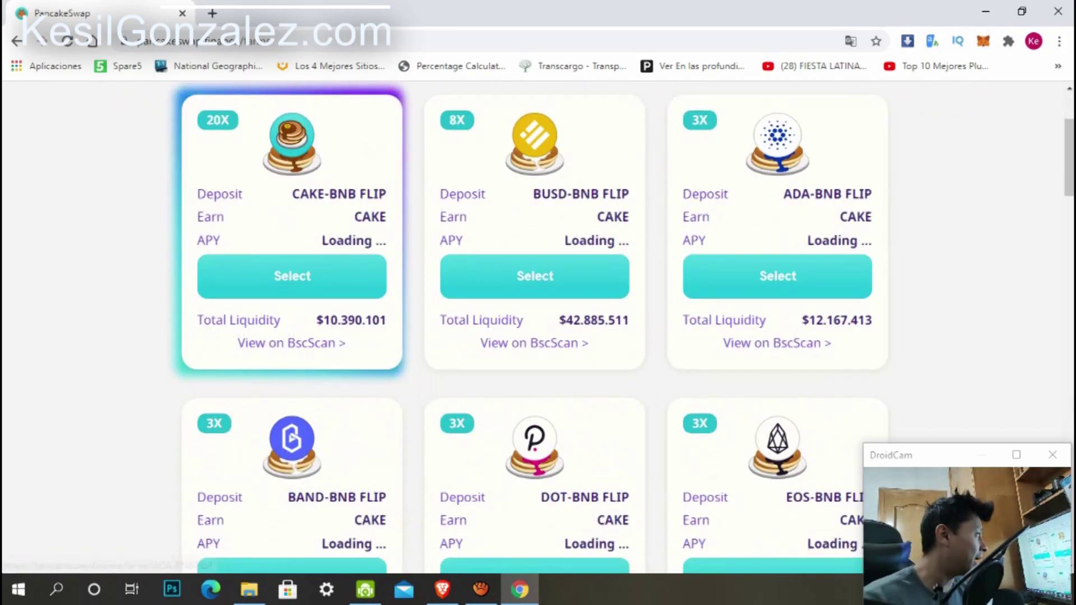
Highlight the CAKE-BNB FLIP farm name, then view the BUSD-BNB FLIP farm page.
left_click_drag(292, 194, 378, 194)
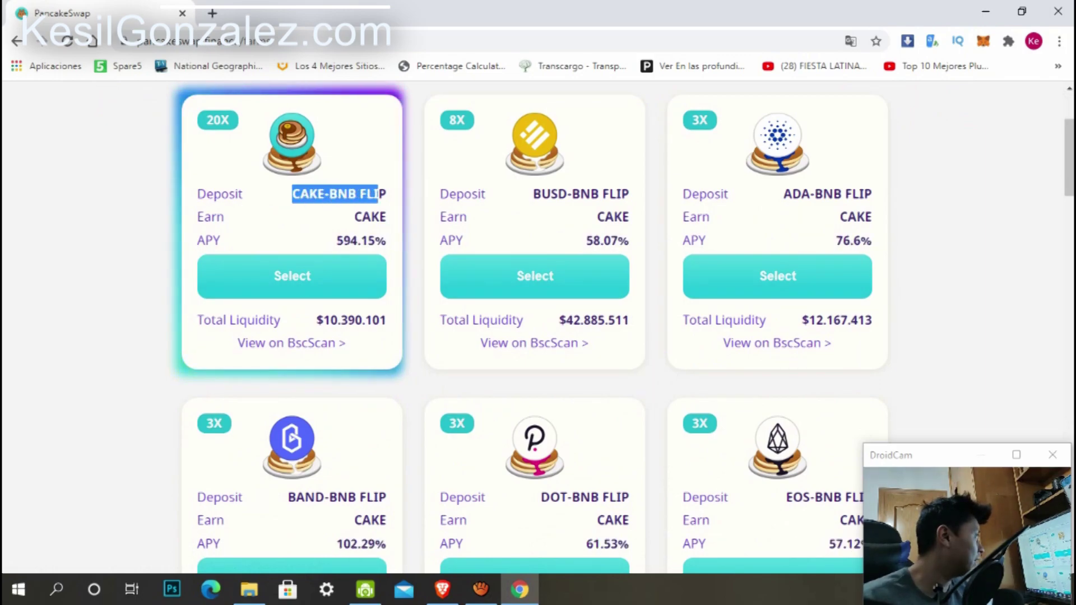
double_click(219, 194)
left_click(534, 276)
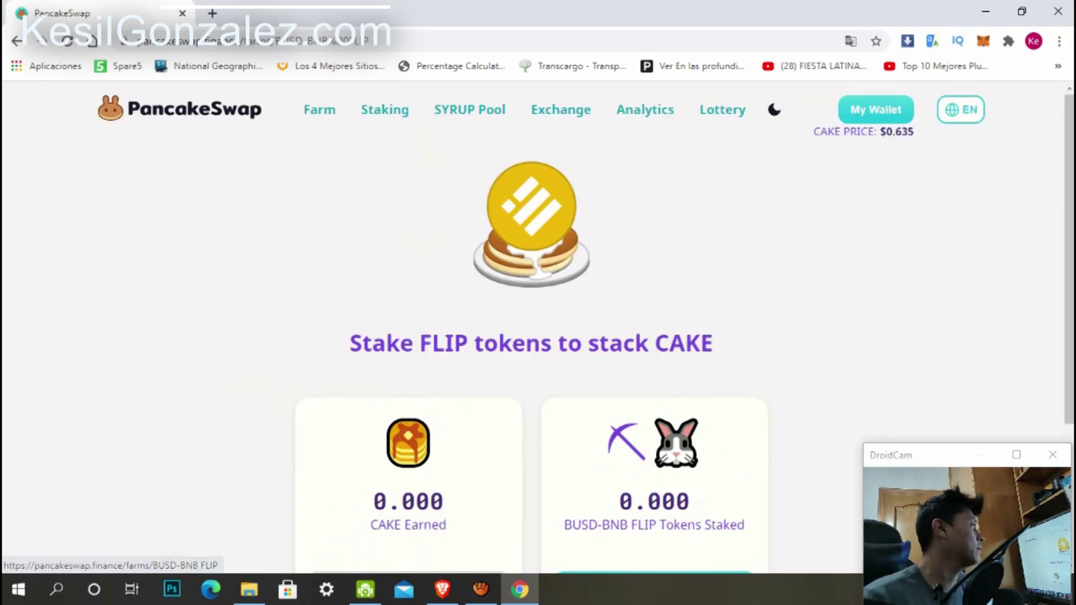
scroll(538, 325, "down", 3)
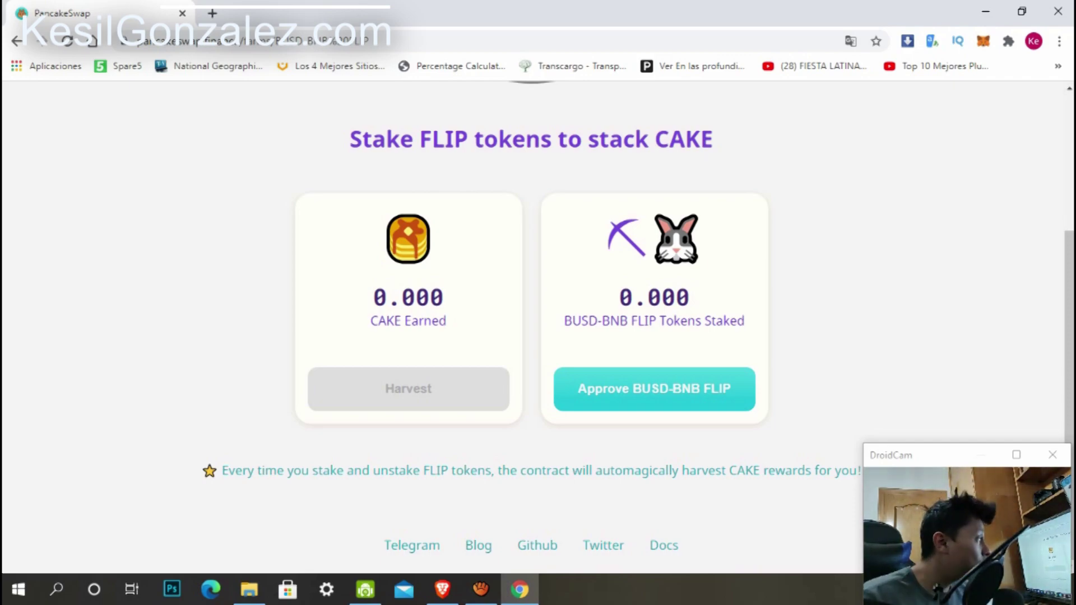
scroll(538, 325, "up", 3)
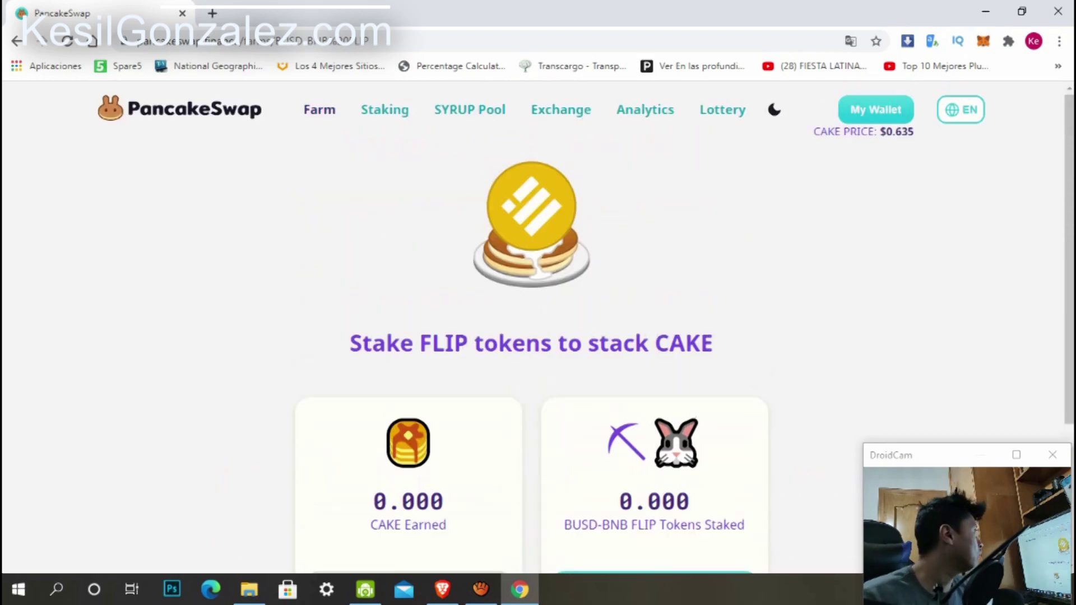
Return to the farm list and start a deposit on the CAKE-BNB FLIP farm.
left_click(319, 109)
left_click(291, 433)
scroll(538, 325, "down", 3)
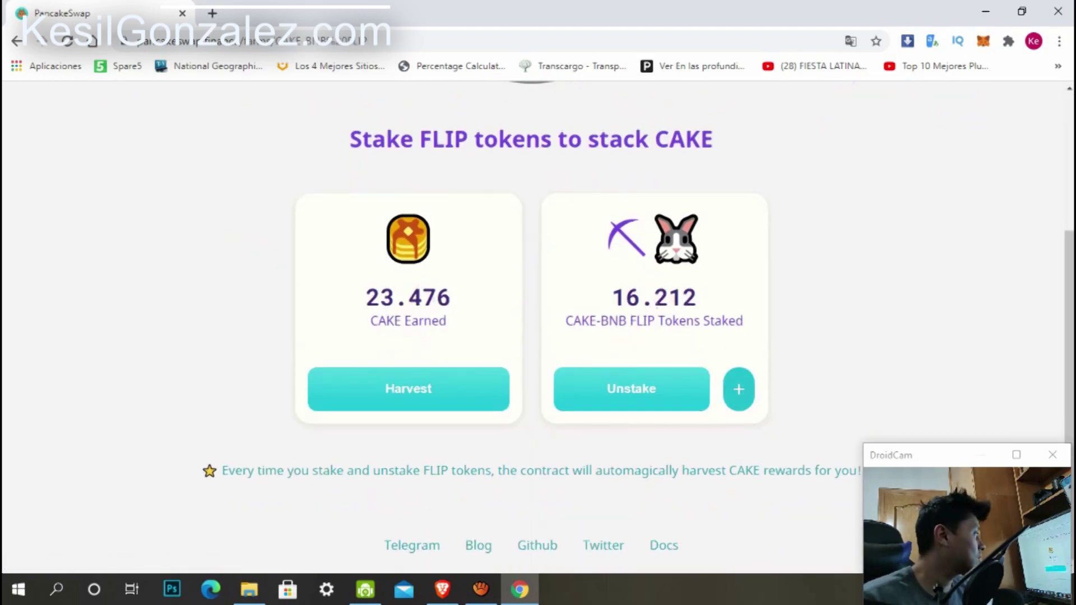
left_click(745, 388)
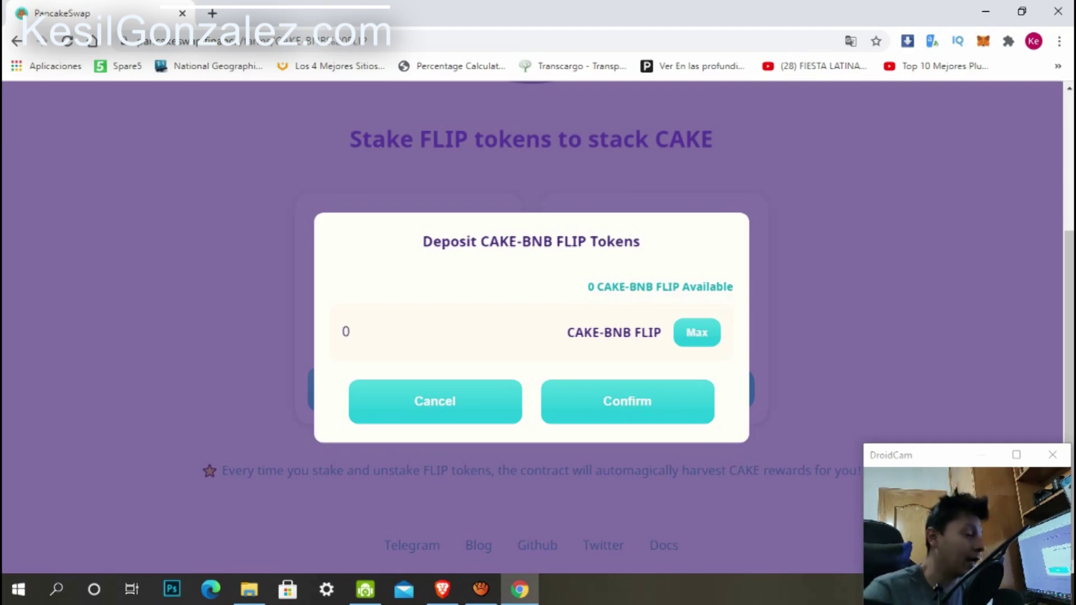
Highlight the 0 CAKE-BNB FLIP available balance in the deposit dialog.
left_click_drag(597, 287, 656, 287)
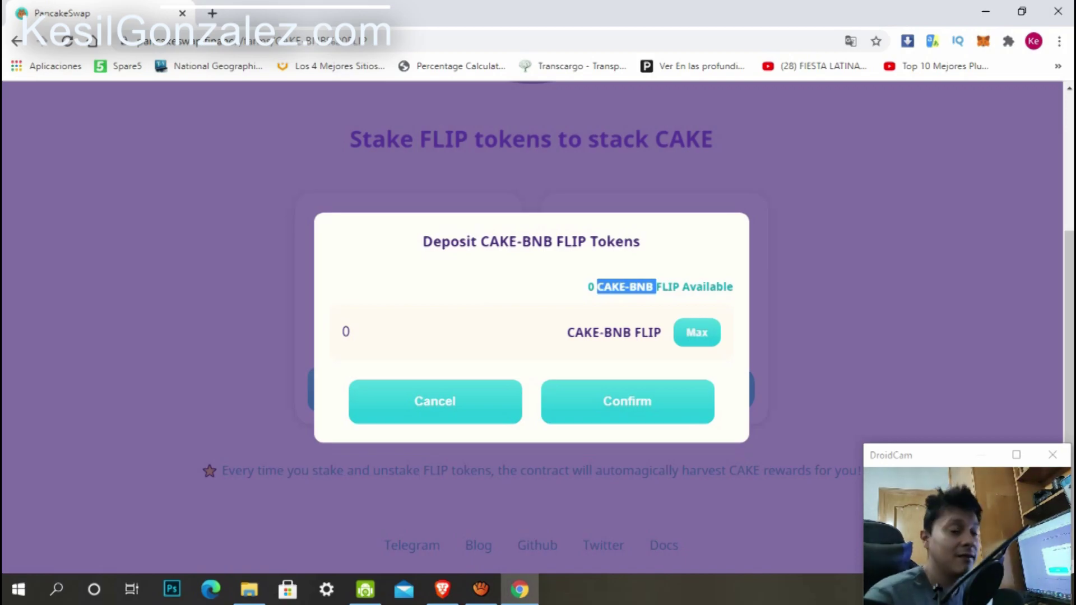
Close the deposit dialog and highlight the 19.194 FLIP staked and 26.007 CAKE earned.
key("Escape")
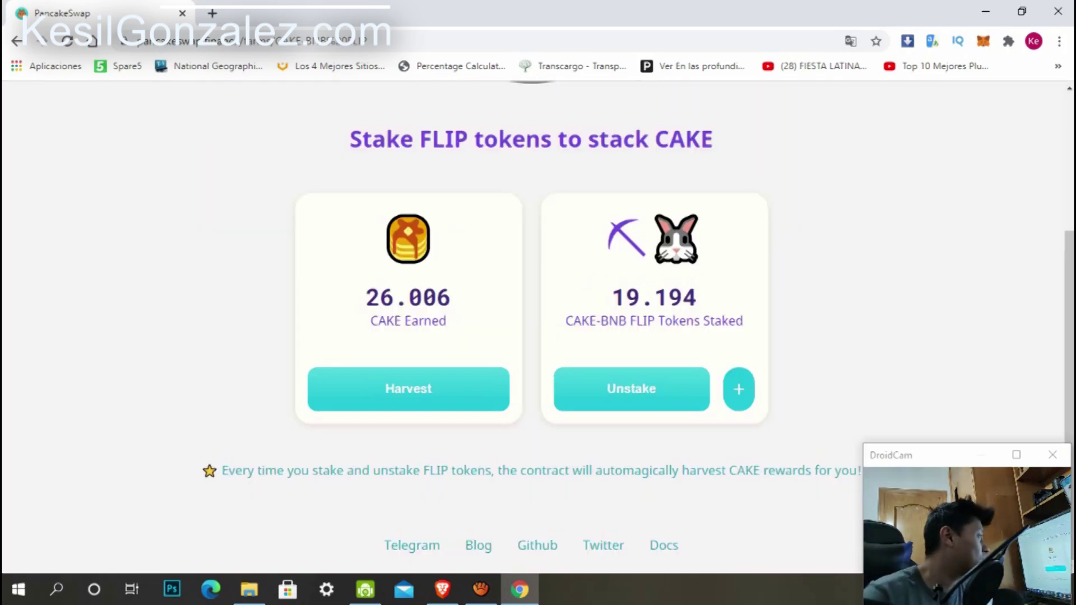
left_click_drag(612, 297, 681, 297)
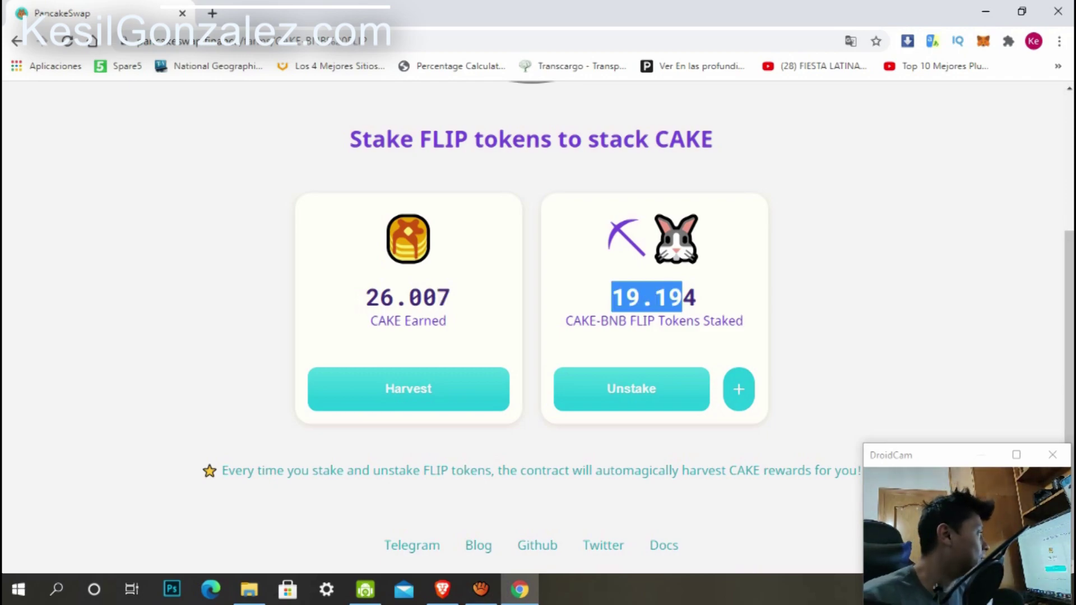
left_click_drag(369, 320, 446, 320)
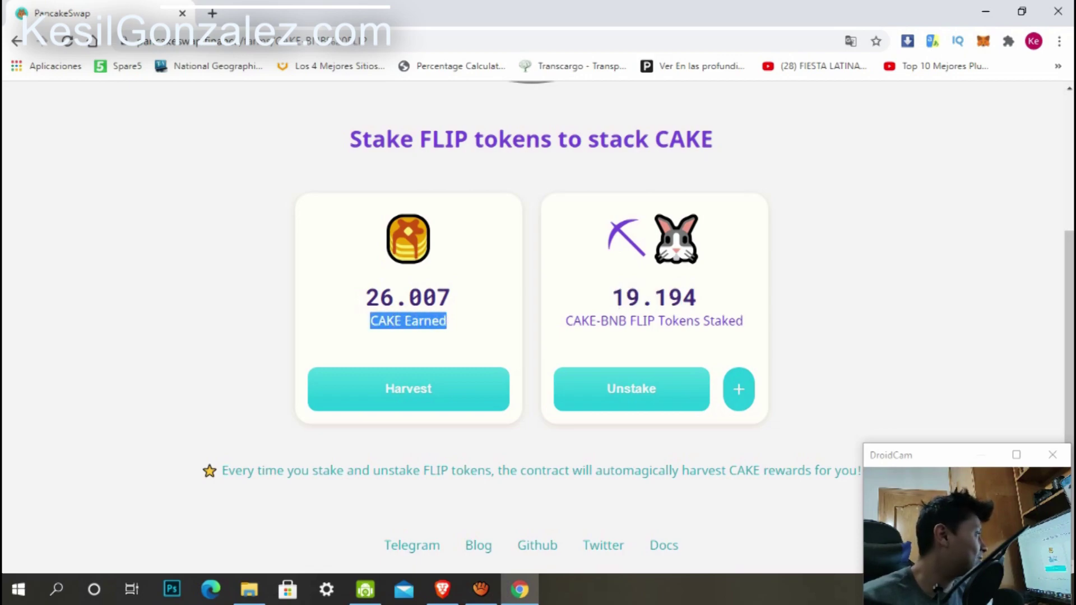
left_click_drag(365, 297, 452, 297)
left_click_drag(610, 297, 697, 297)
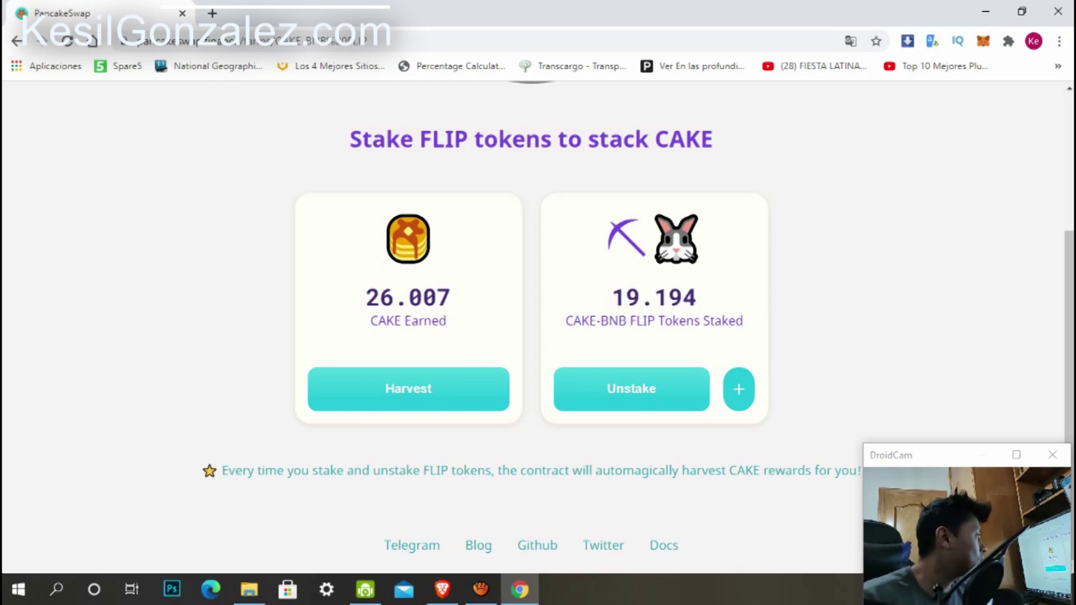
left_click_drag(364, 297, 452, 297)
left_click(452, 297)
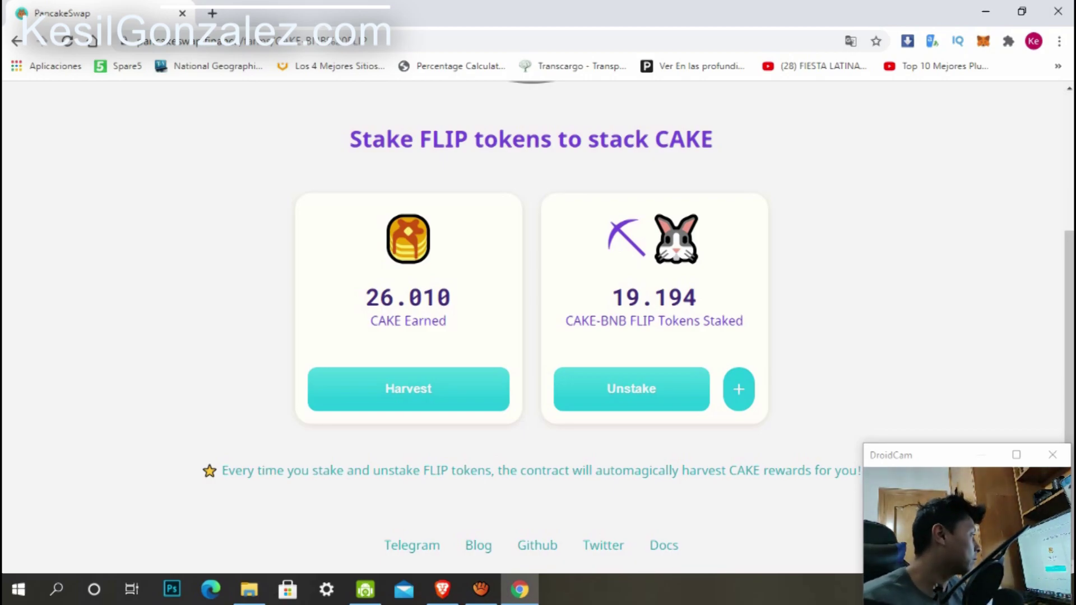
Recheck the 19.194 FLIP staked and 26.010 CAKE earned figures on the farm card.
scroll(538, 325, "up", 4)
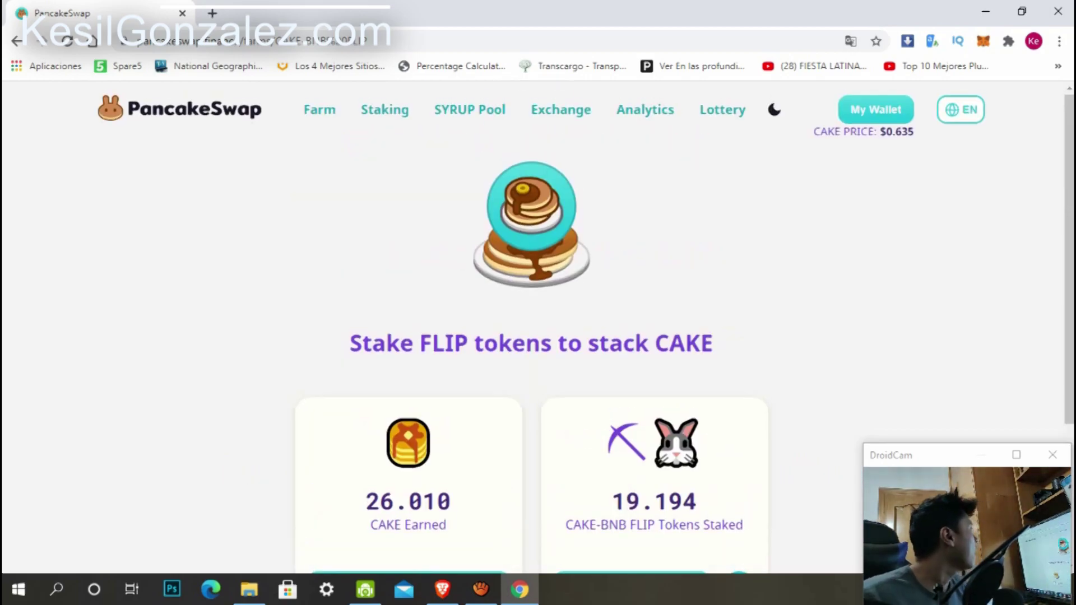
scroll(538, 325, "down", 3)
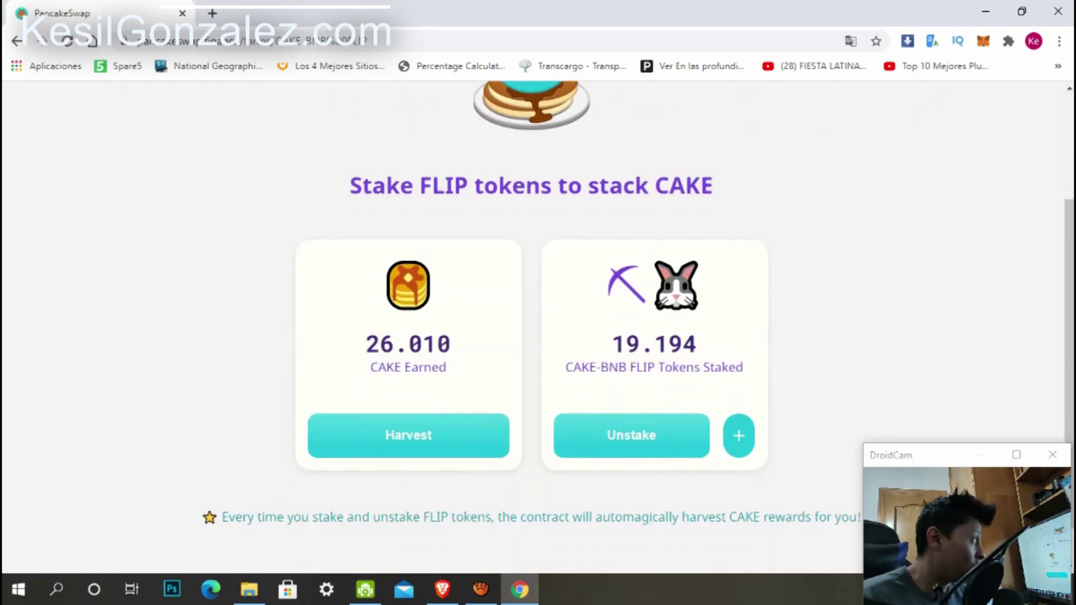
left_click_drag(610, 342, 698, 343)
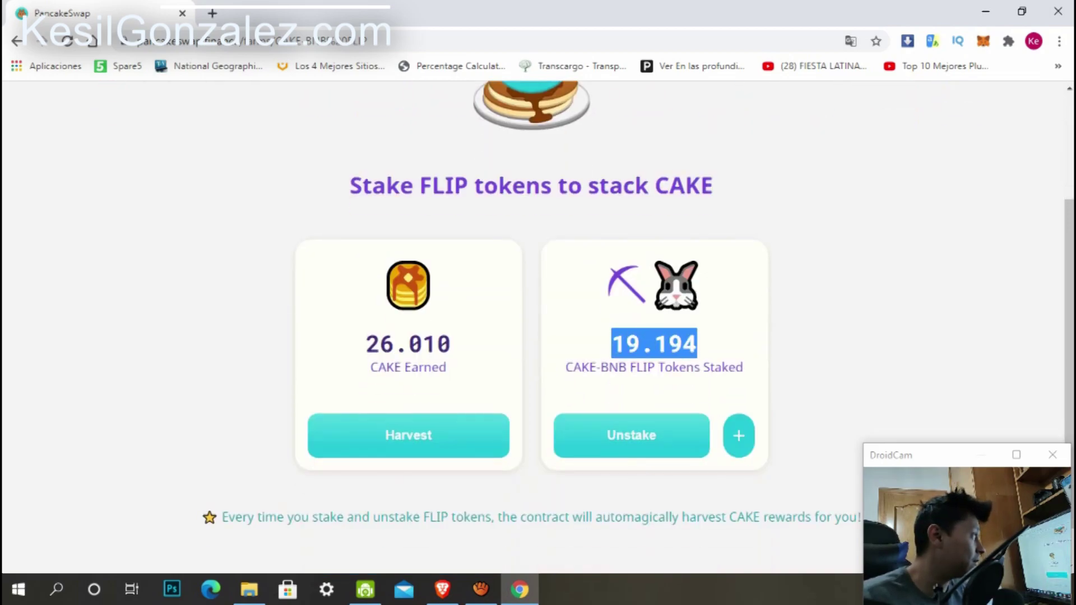
left_click(698, 343)
left_click_drag(610, 343, 697, 343)
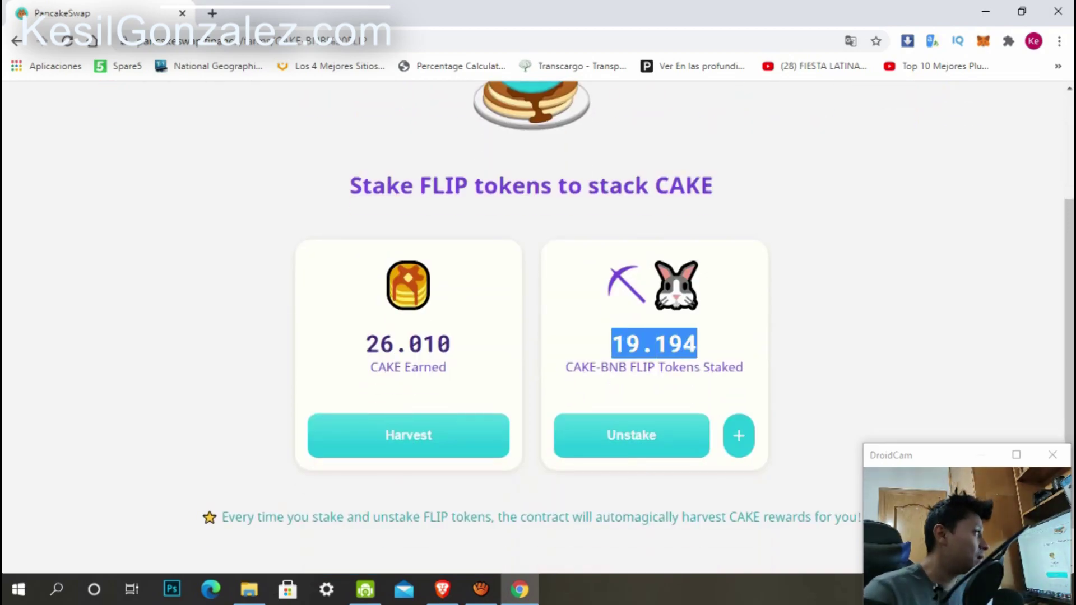
left_click(698, 343)
left_click_drag(365, 343, 451, 343)
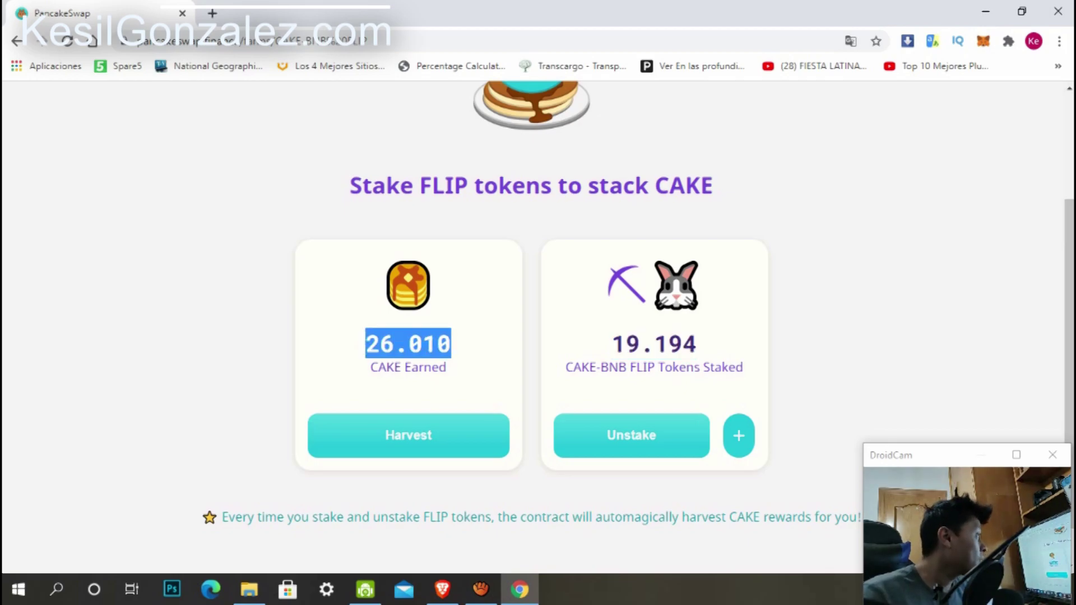
left_click(451, 342)
scroll(408, 343, "up", 3)
Go to the Staking page and scroll to the CAKE-for-SYRUP staking cards.
left_click(384, 110)
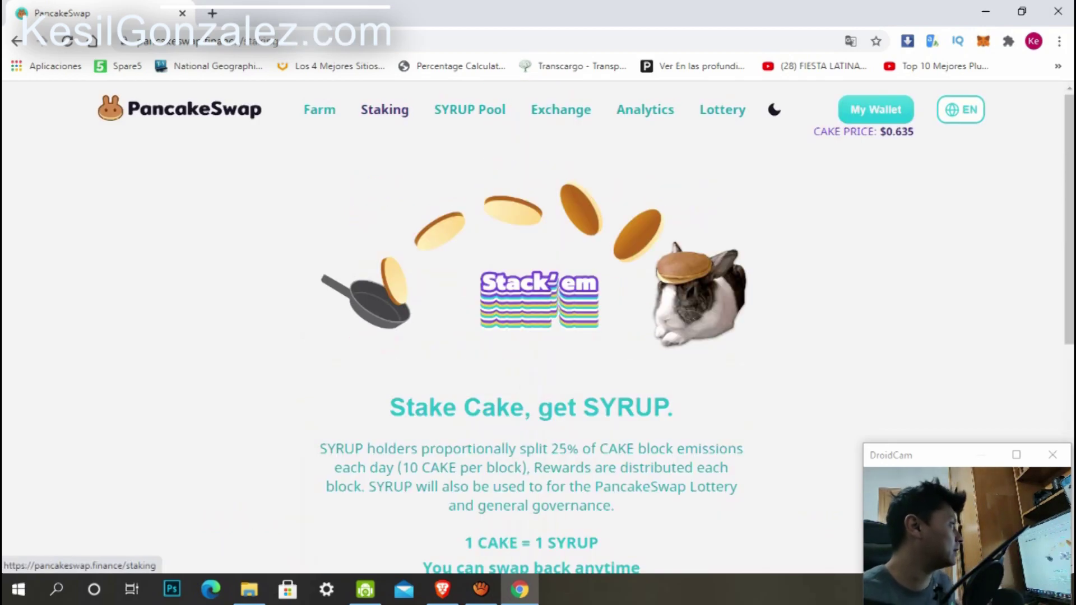
scroll(538, 325, "down", 5)
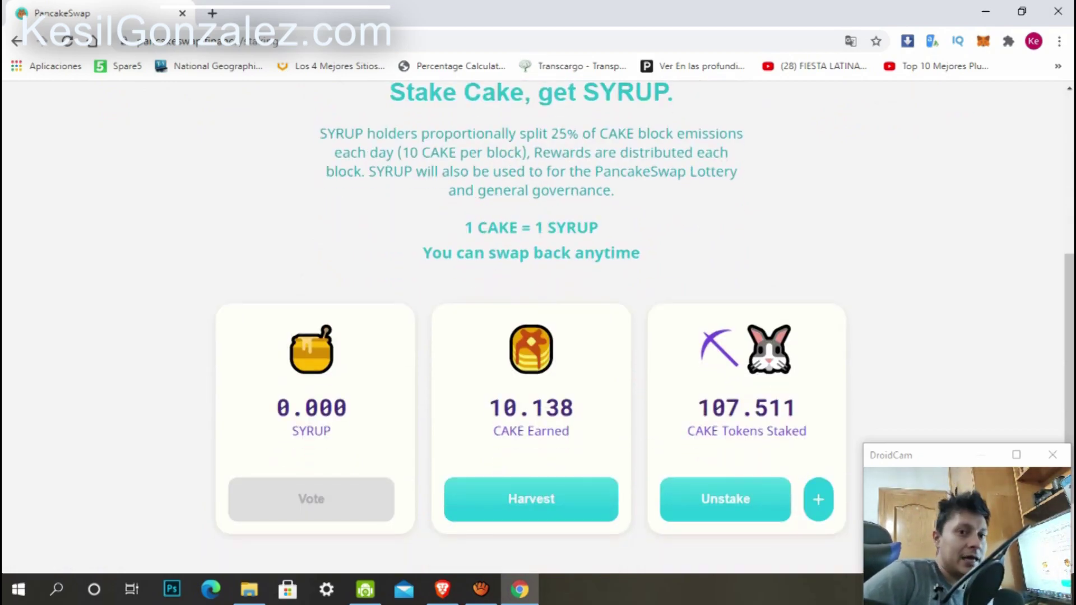
scroll(537, 325, "up", 5)
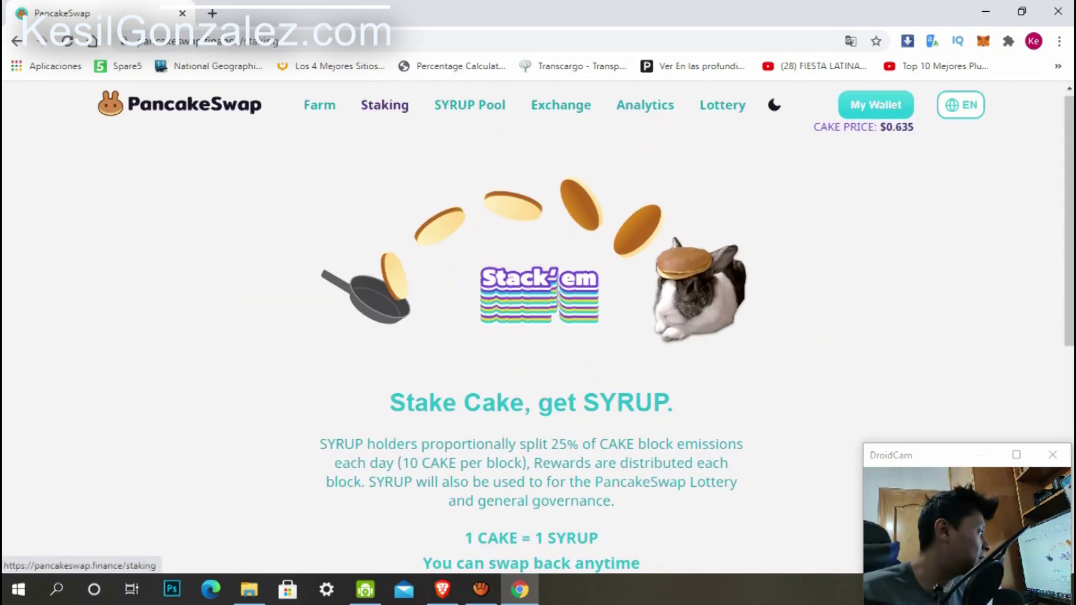
scroll(538, 325, "down", 7)
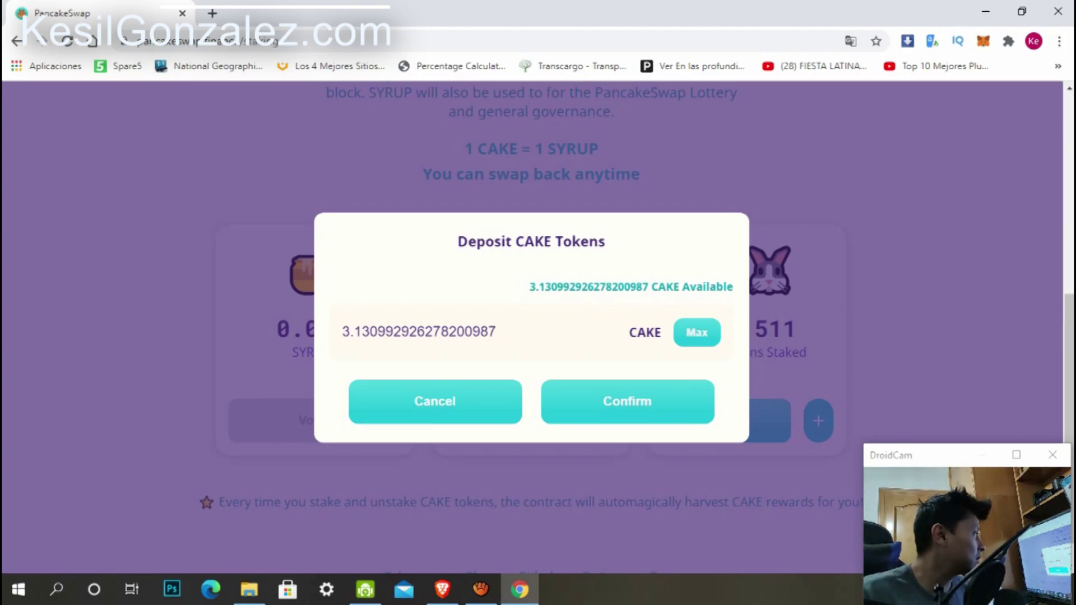
Confirm the CAKE staking deposit and approve the transaction in MetaMask after checking the gas fee.
left_click(627, 401)
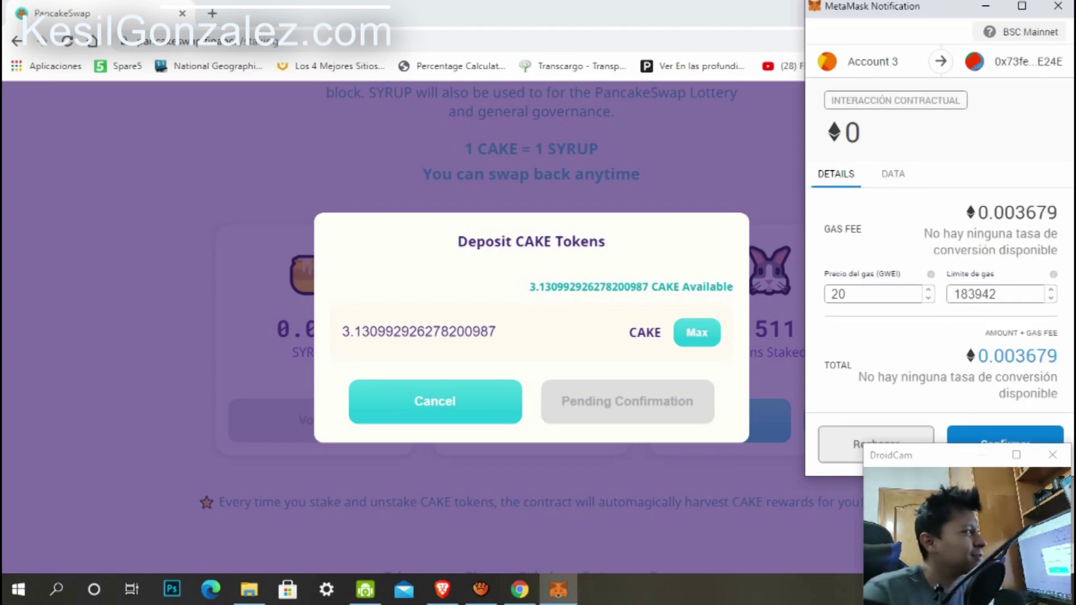
left_click_drag(994, 212, 1025, 212)
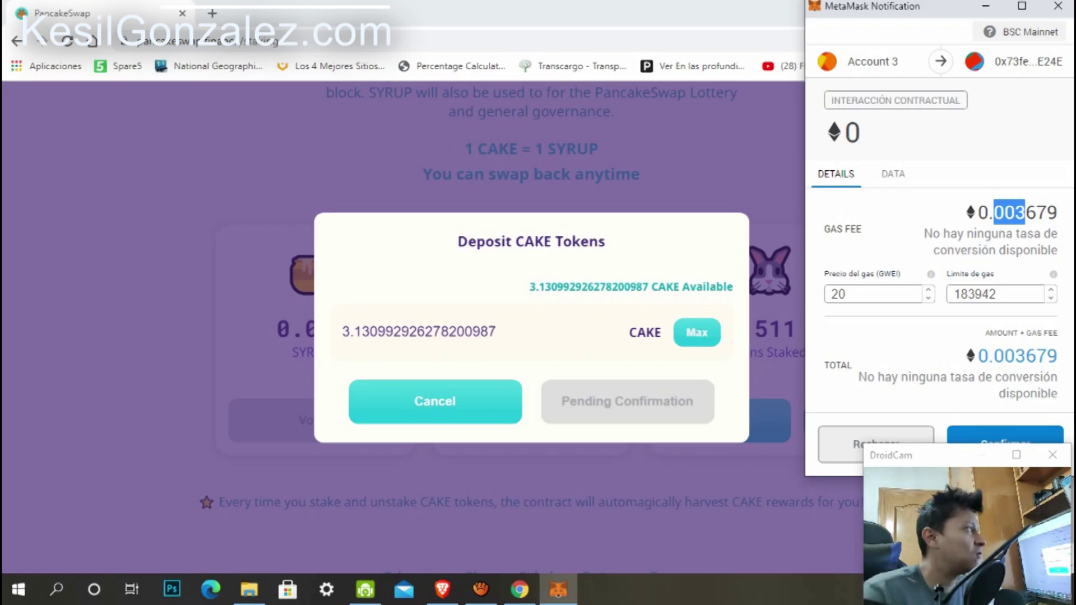
left_click_drag(941, 454, 933, 467)
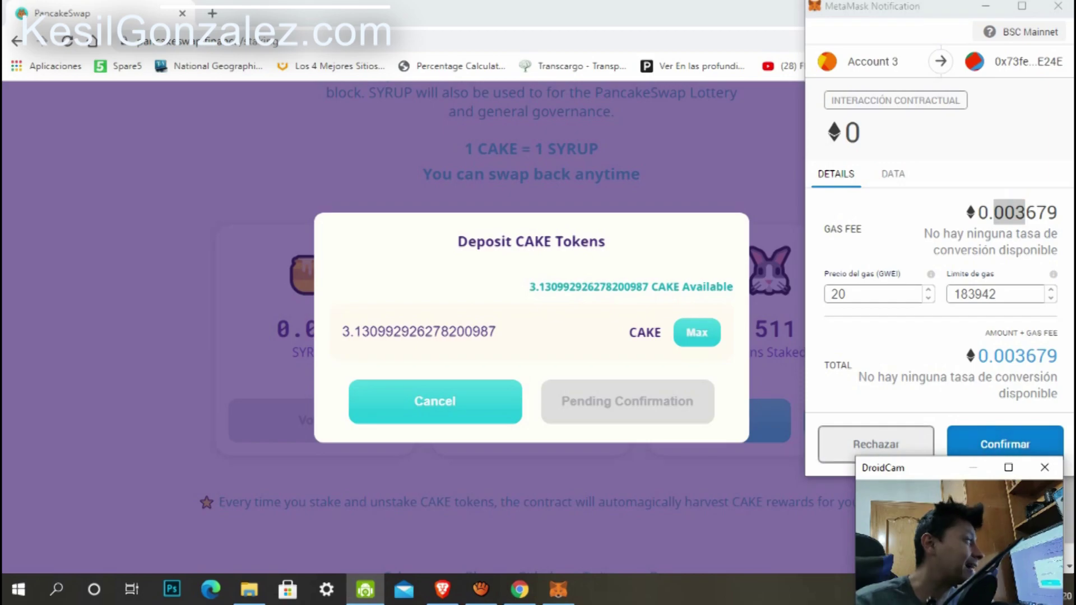
key("alt+Tab")
key("Return")
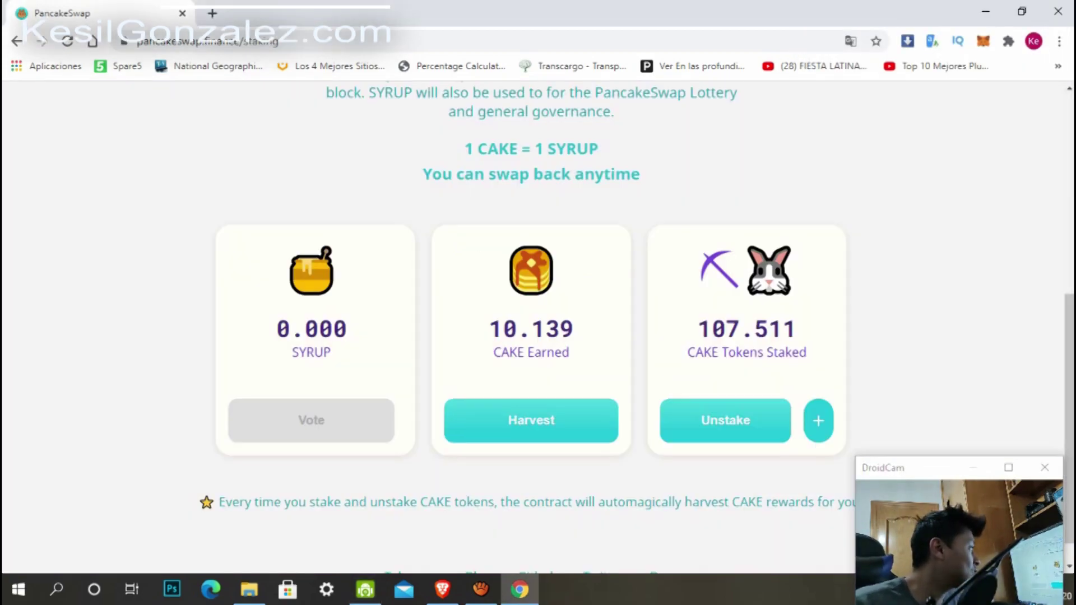
left_click_drag(697, 328, 735, 352)
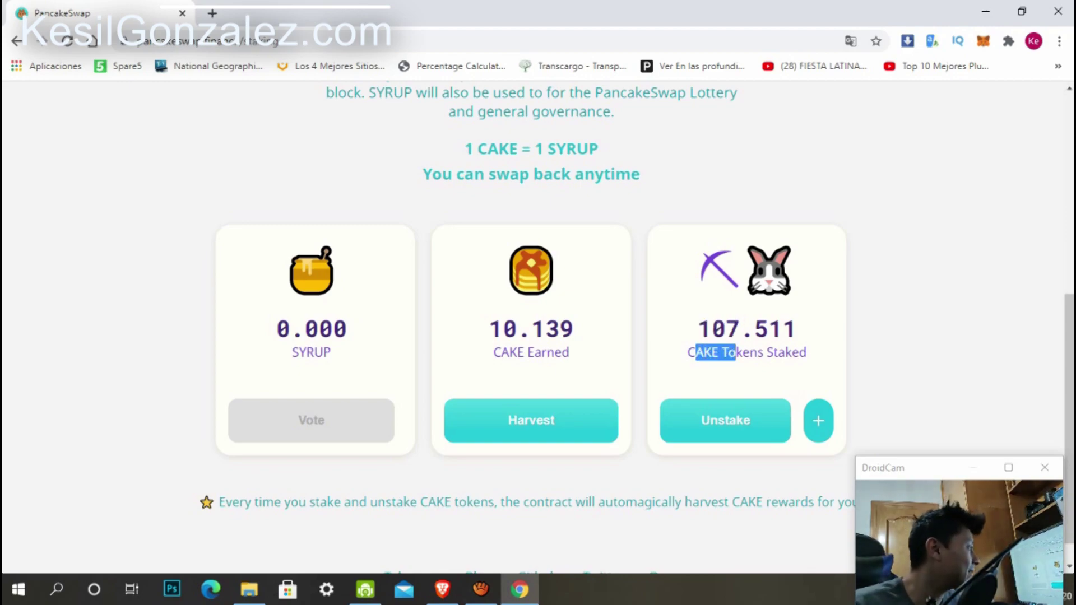
left_click(508, 351)
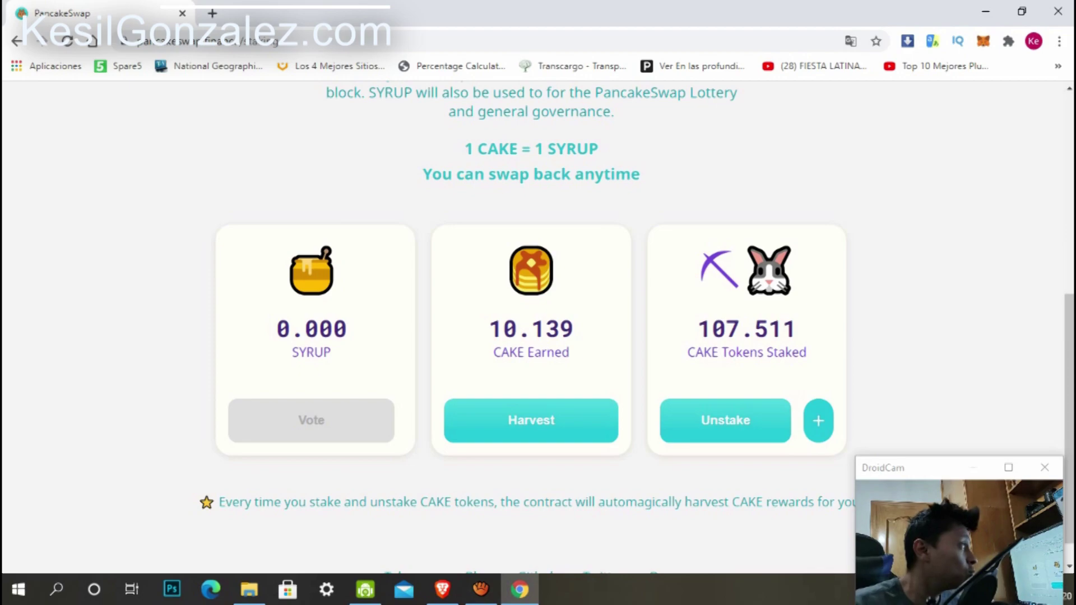
left_click_drag(697, 329, 740, 329)
left_click(736, 325)
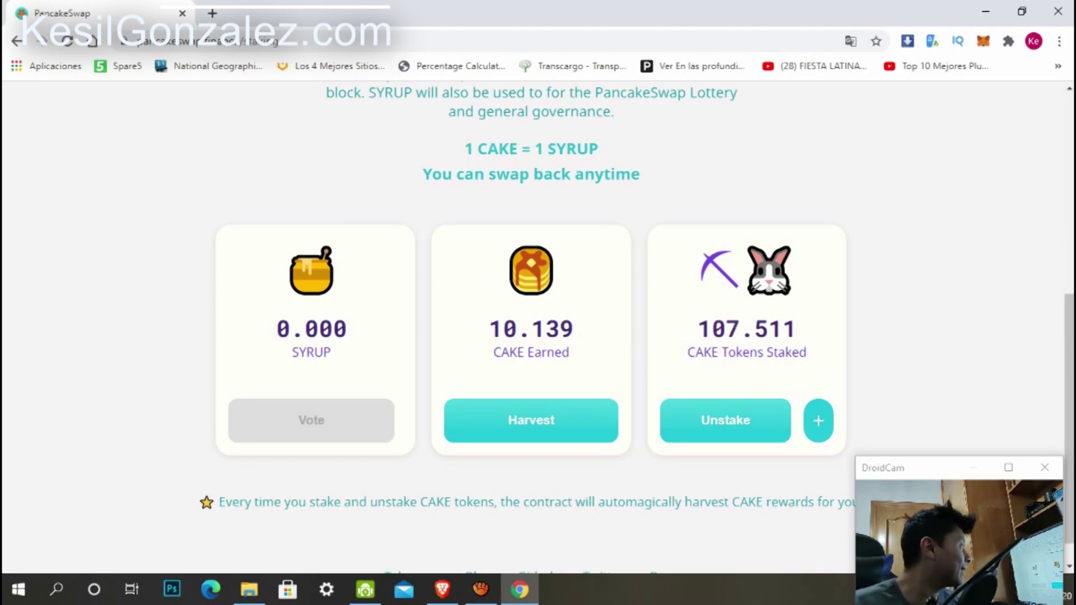
left_click_drag(277, 329, 348, 329)
left_click(346, 328)
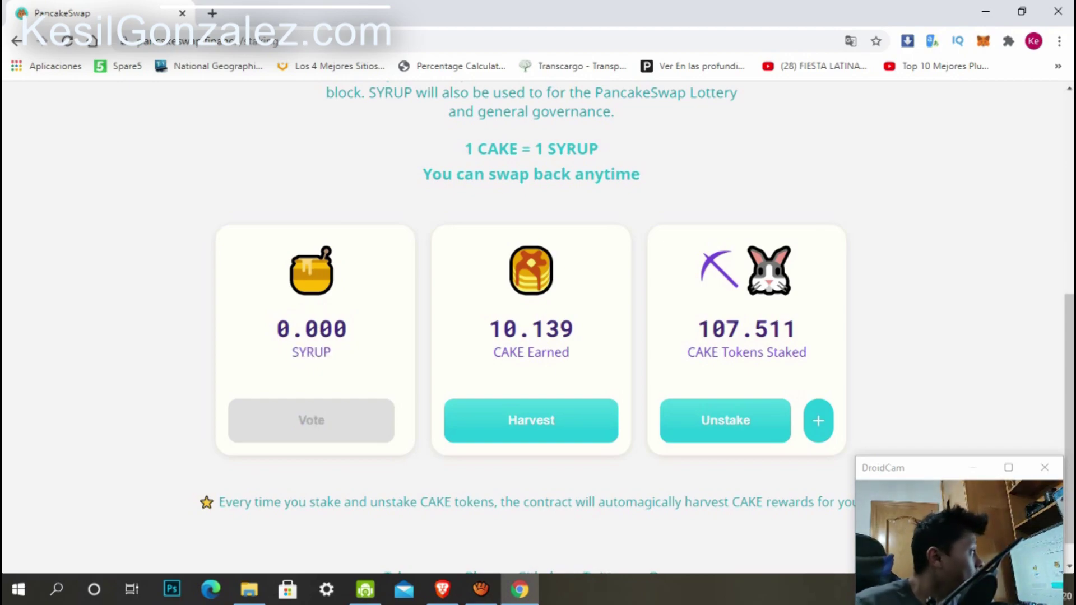
scroll(531, 325, "up", 8)
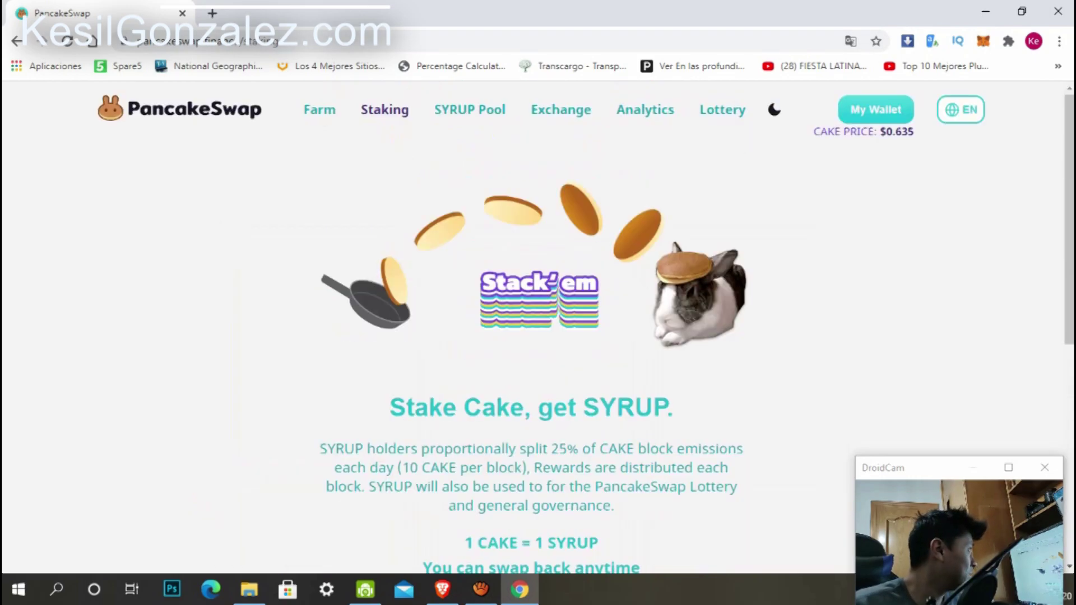
left_click(319, 110)
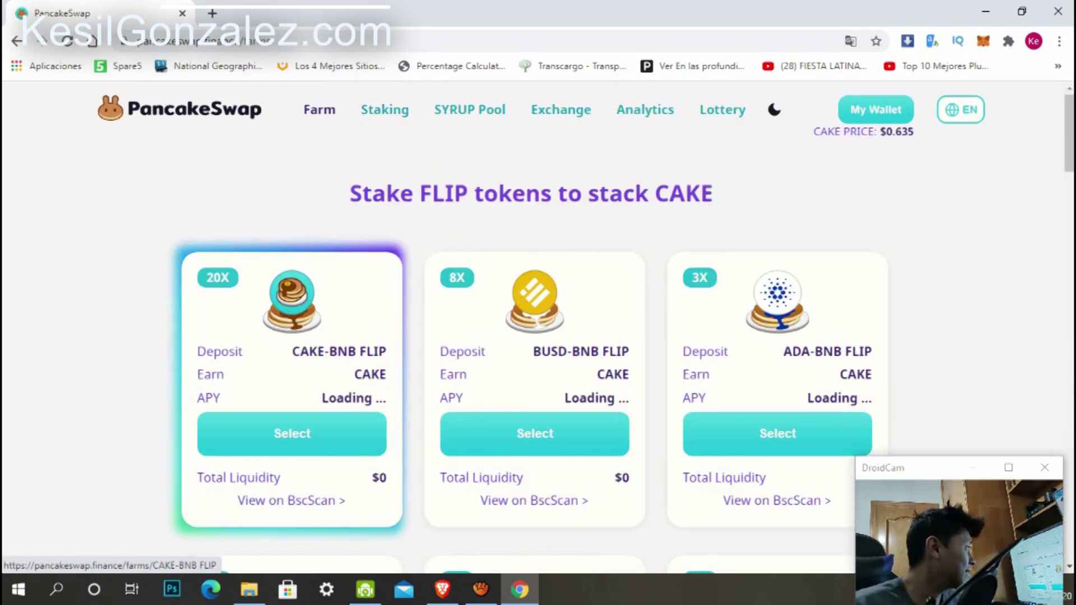
left_click(384, 109)
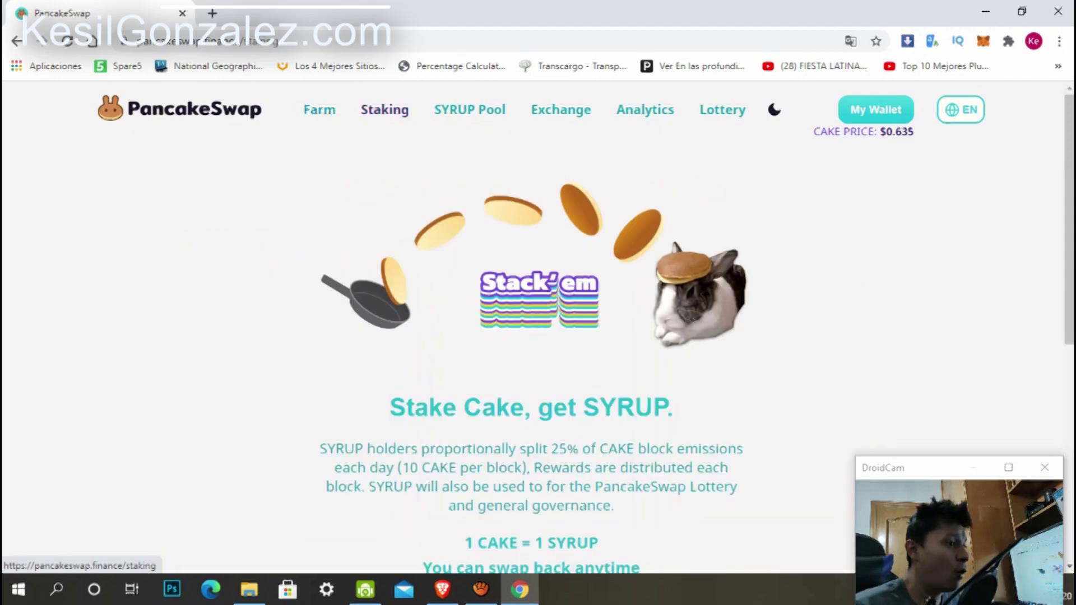
scroll(385, 109, "down", 4)
scroll(531, 325, "down", 2)
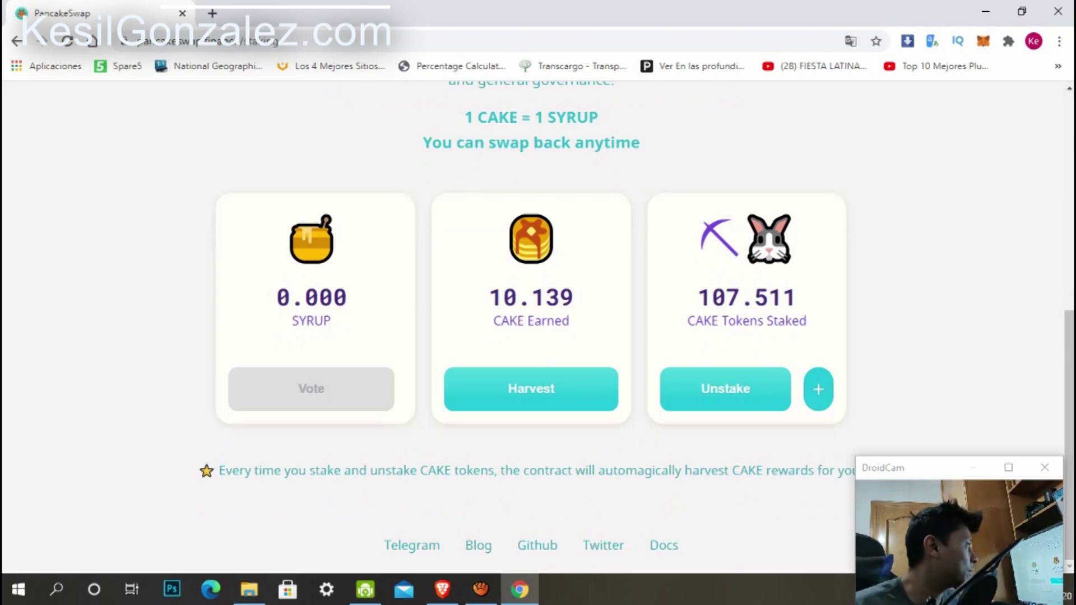
left_click_drag(697, 297, 753, 297)
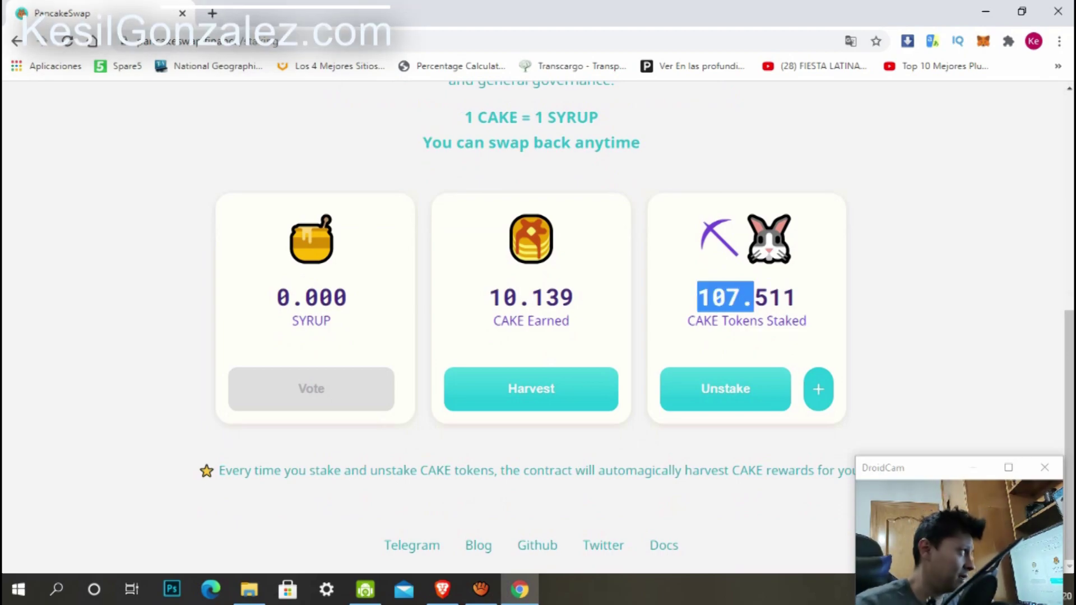
left_click(753, 297)
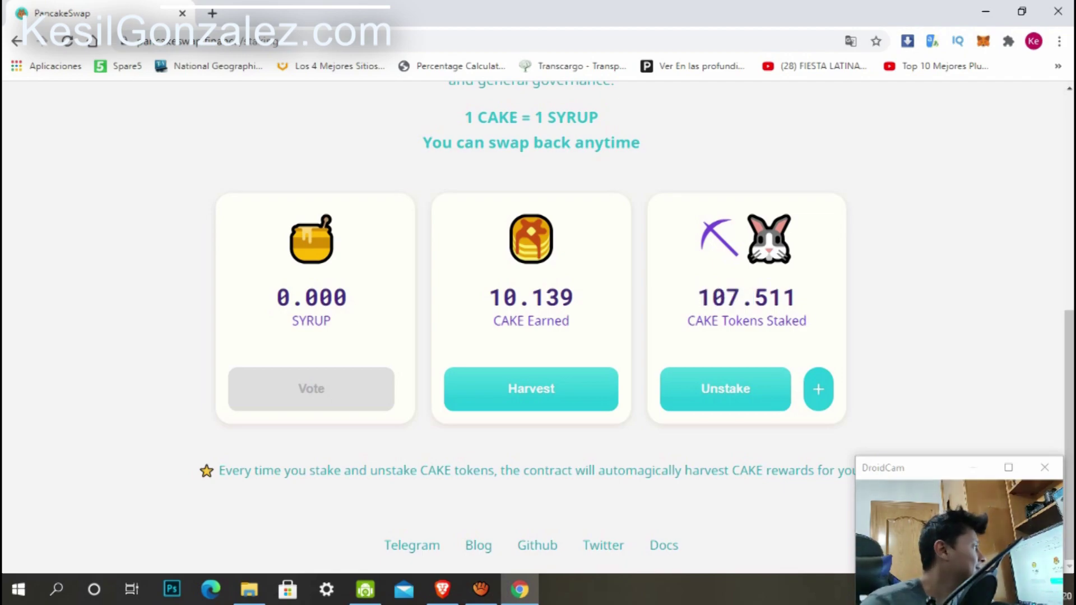
left_click_drag(277, 297, 347, 297)
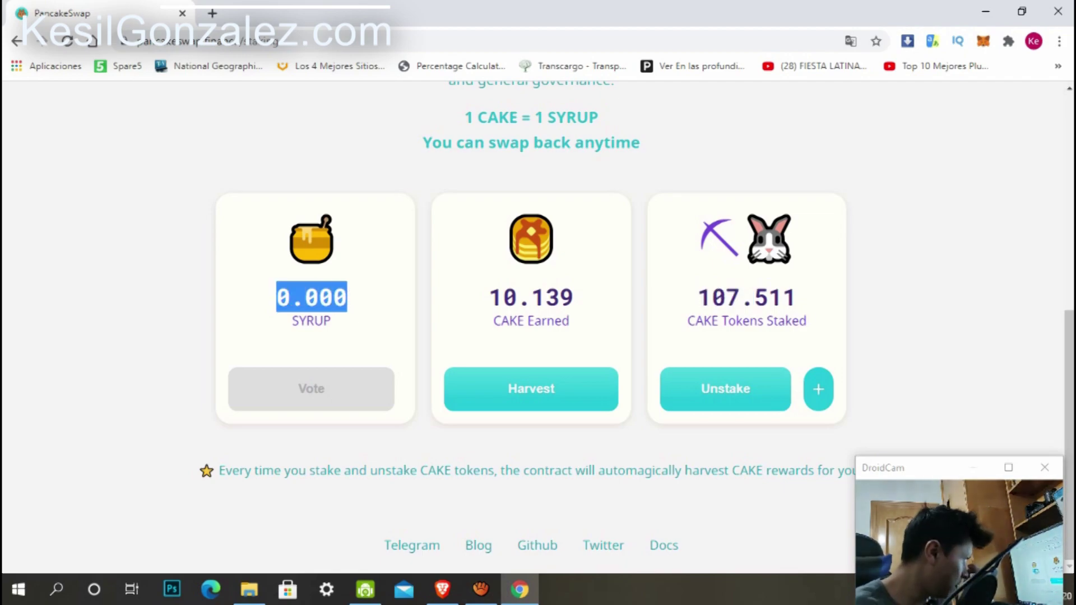
left_click_drag(697, 297, 782, 297)
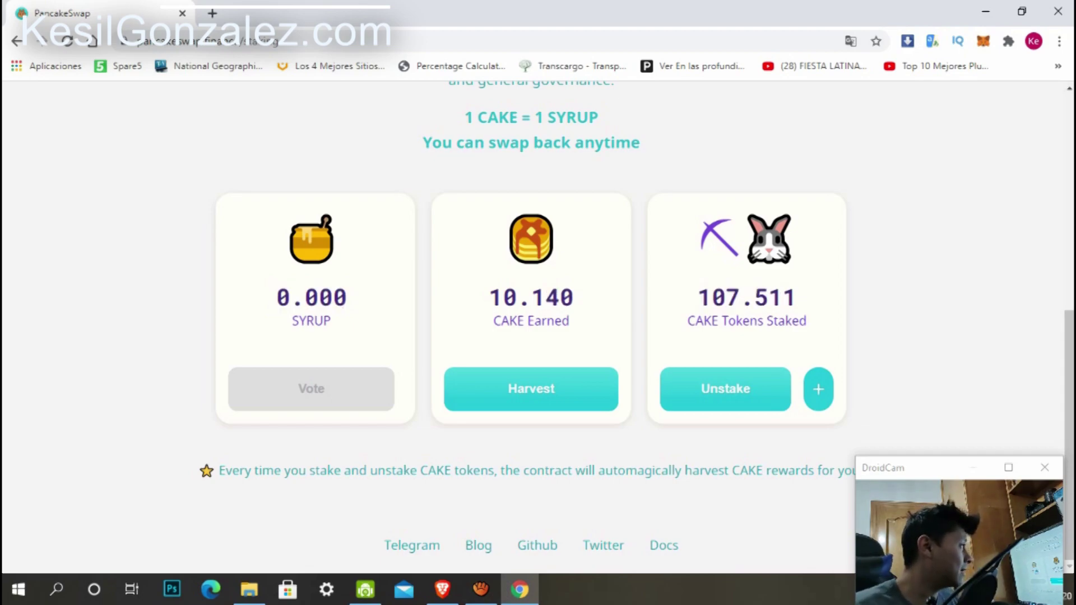
left_click_drag(530, 297, 559, 297)
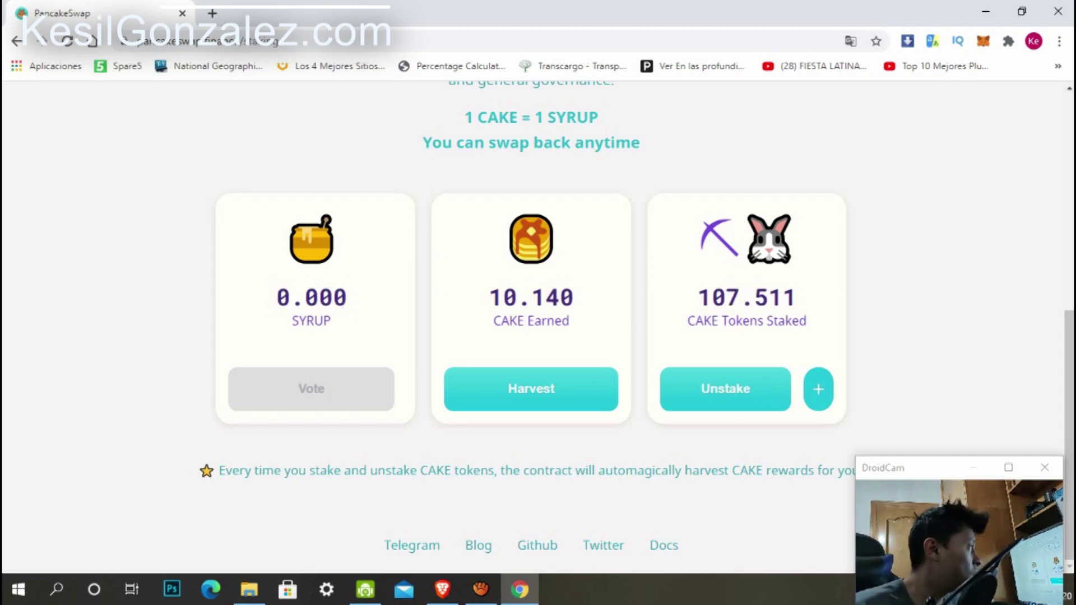
left_click_drag(488, 297, 558, 297)
left_click_drag(697, 297, 753, 297)
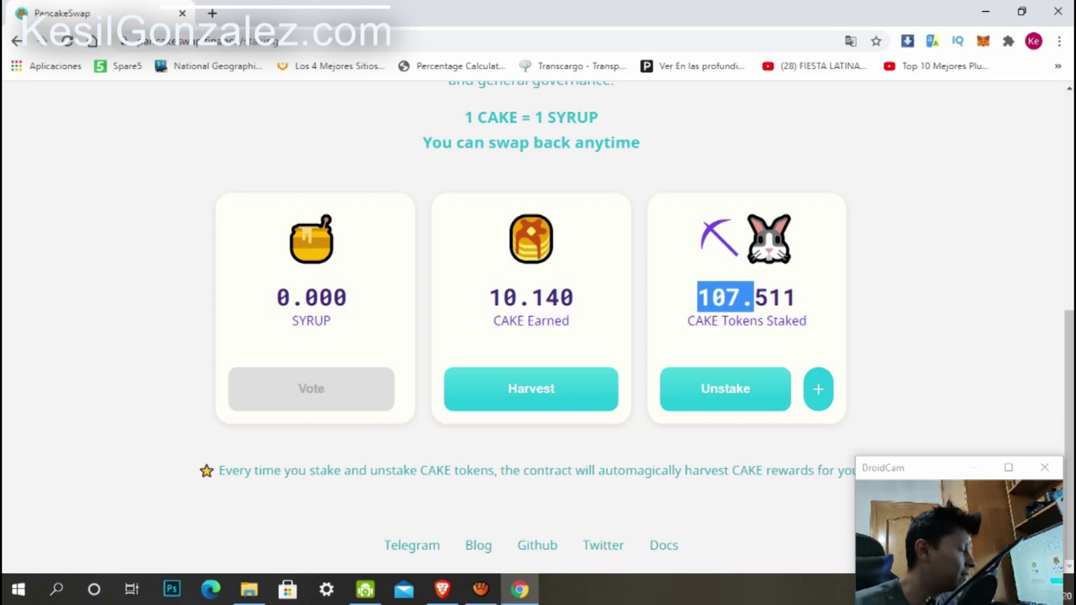
left_click_drag(529, 297, 560, 297)
left_click(559, 297)
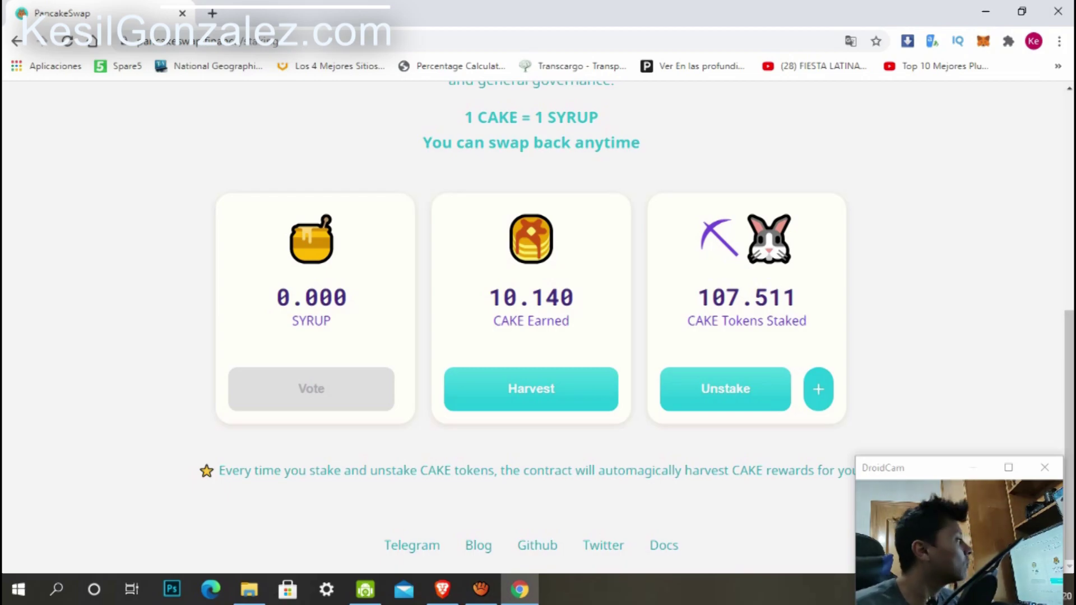
scroll(537, 325, "up", 8)
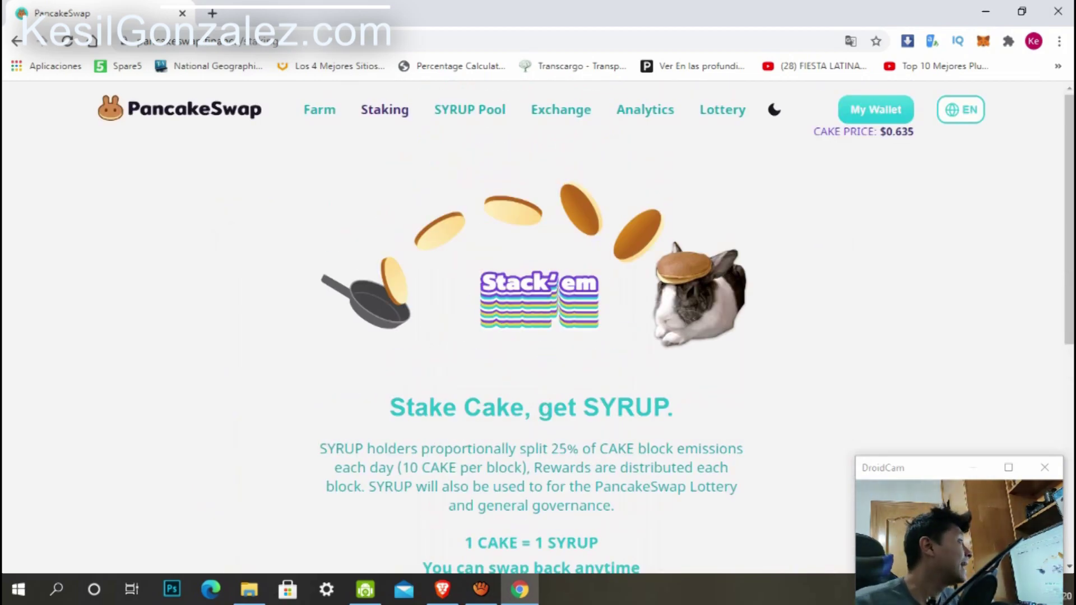
scroll(538, 325, "down", 7)
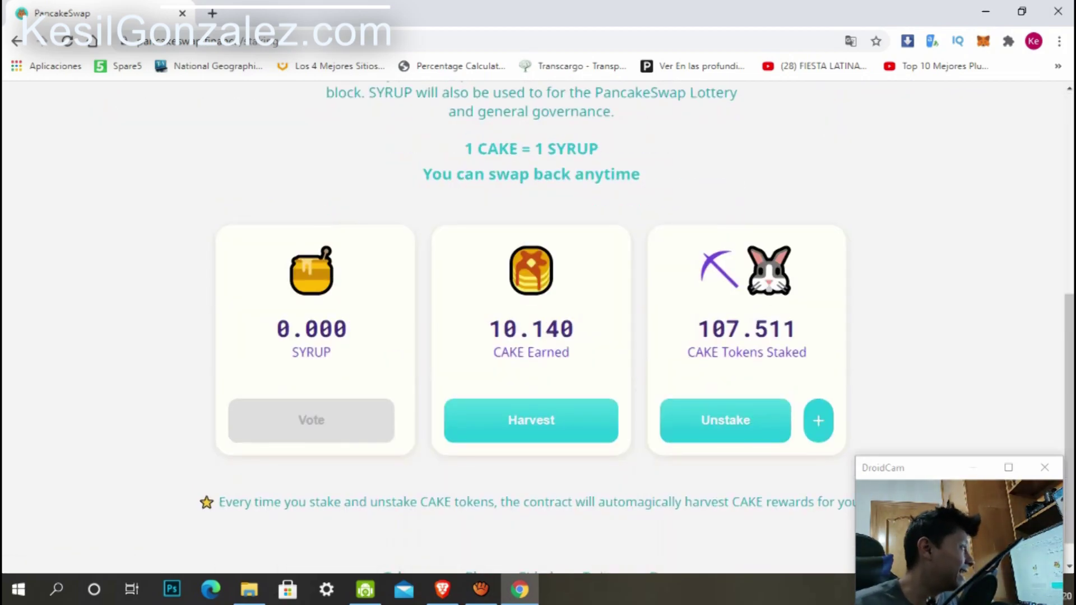
double_click(311, 352)
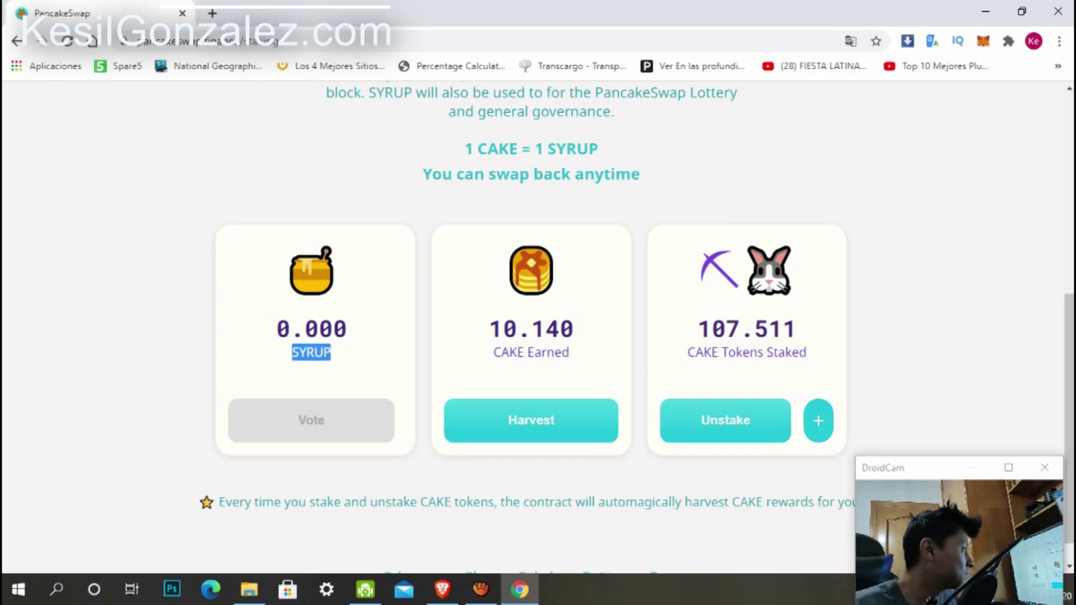
scroll(538, 325, "up", 7)
scroll(538, 325, "down", 6)
scroll(537, 325, "up", 6)
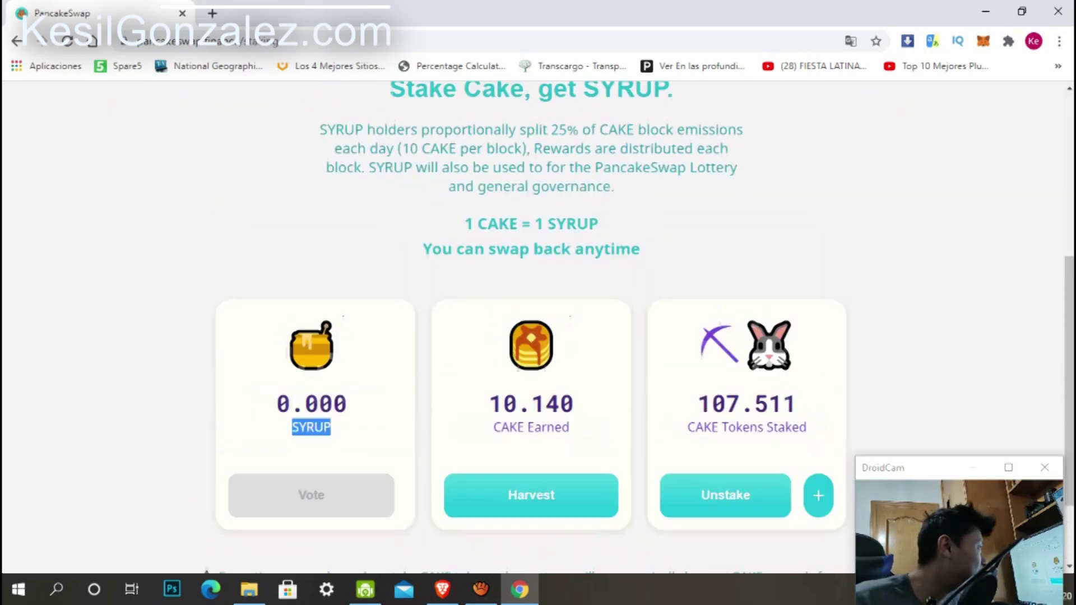
scroll(538, 325, "down", 7)
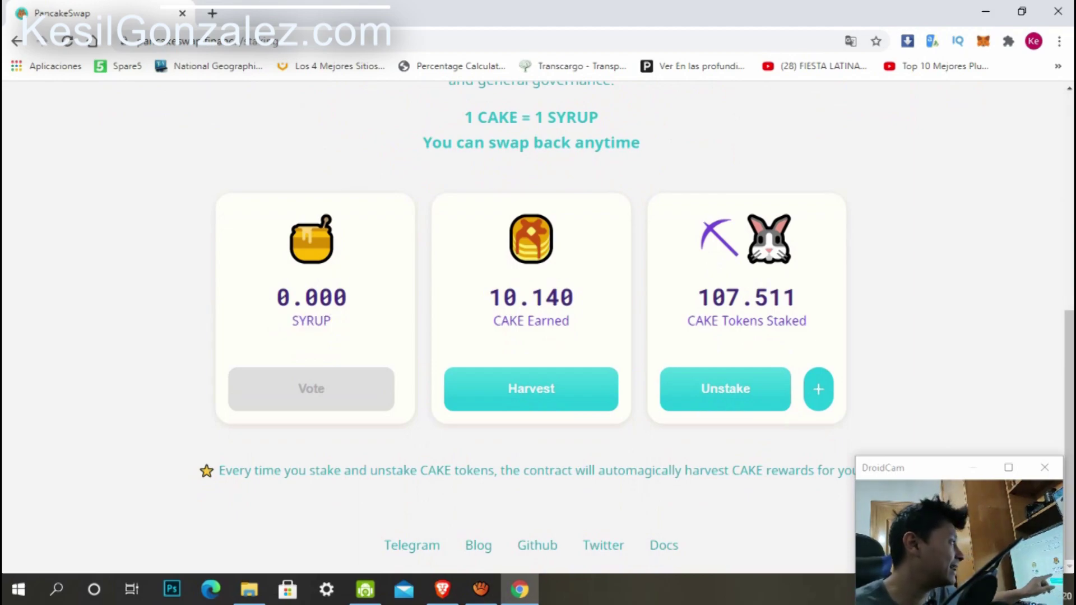
left_click_drag(489, 297, 574, 297)
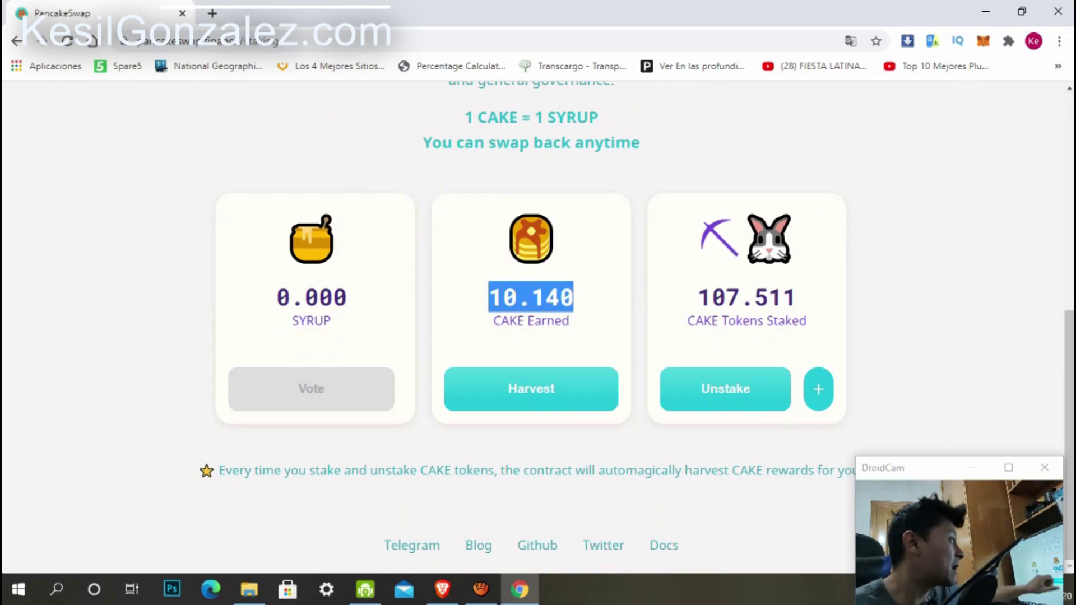
left_click_drag(697, 297, 740, 297)
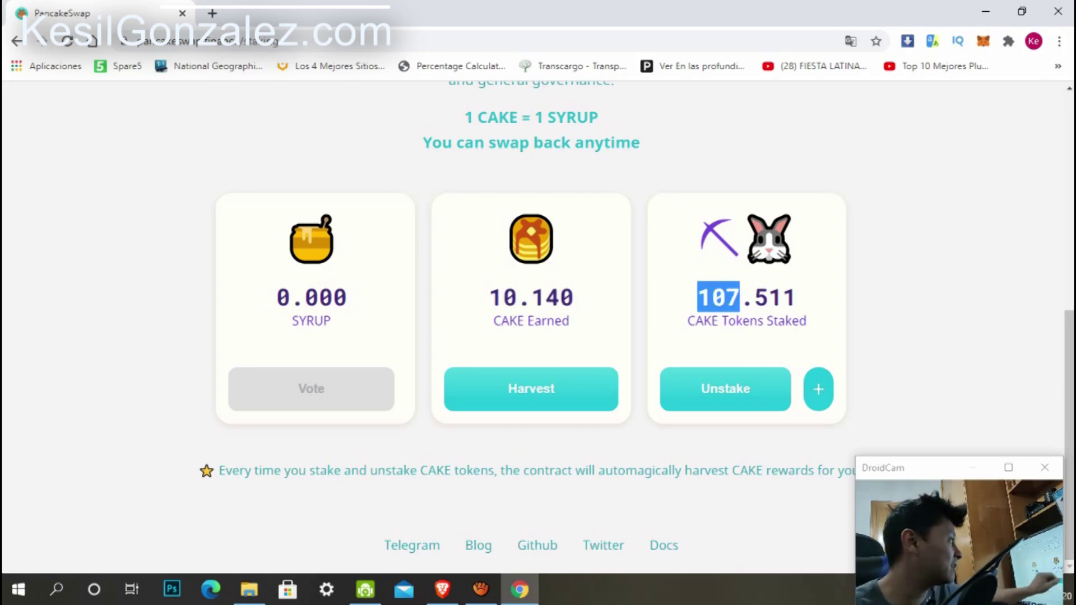
left_click_drag(277, 297, 347, 297)
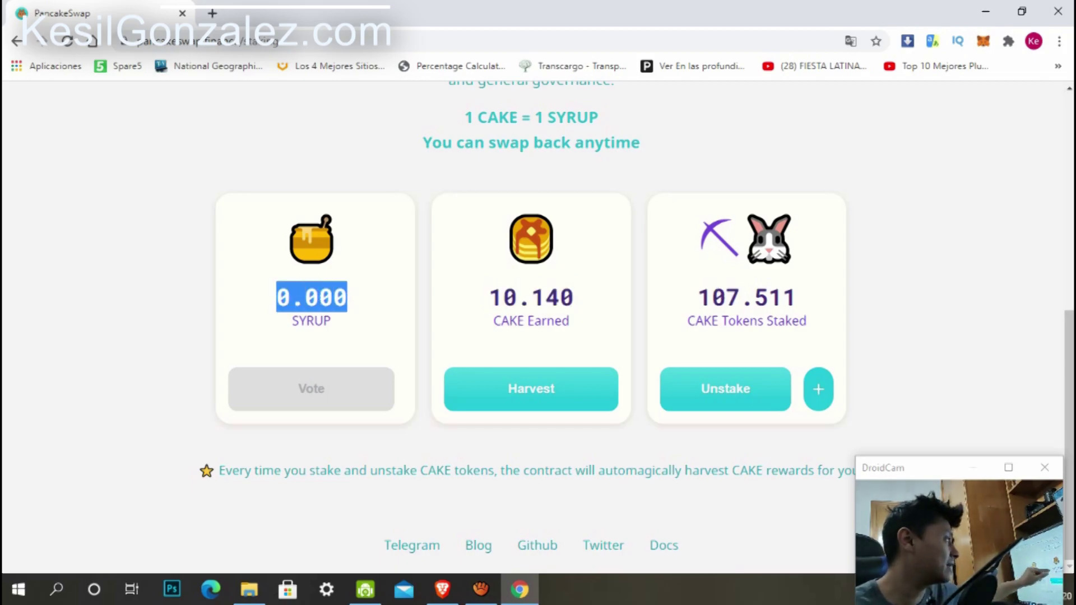
scroll(531, 336, "up", 7)
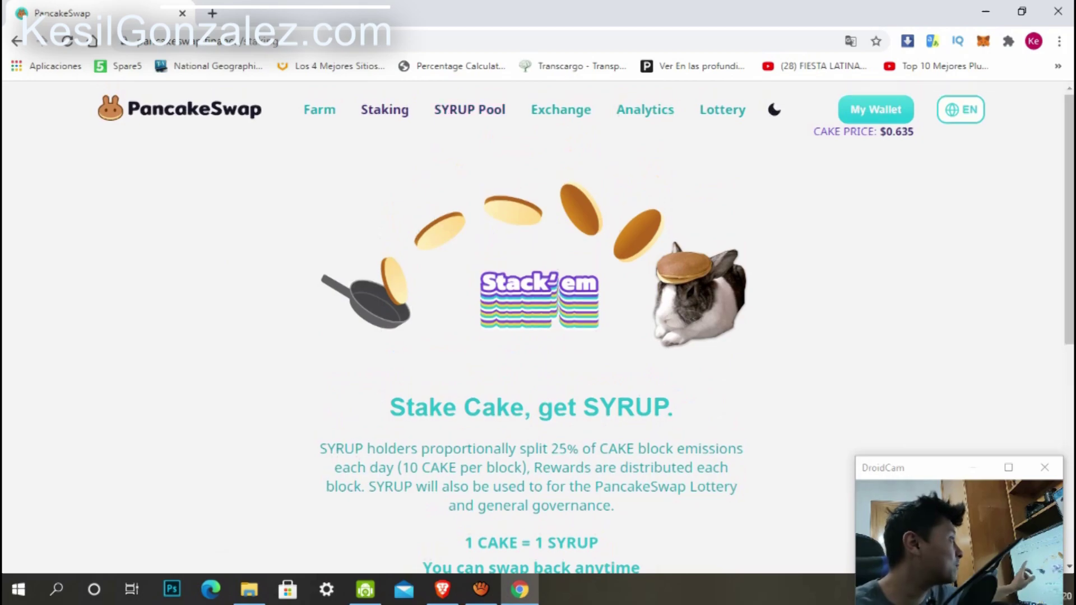
On the SYRUP Pool page, highlight the TWT Pool's 107.511 SYRUP stake and 12.884 TWT earned.
left_click(469, 110)
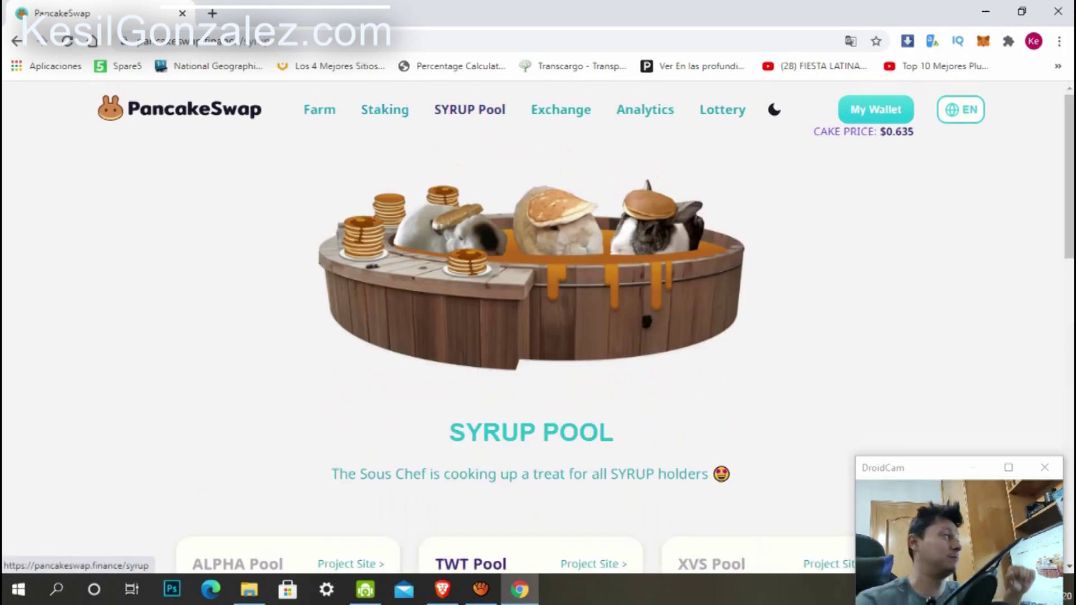
scroll(531, 336, "down", 1)
scroll(531, 336, "down", 6)
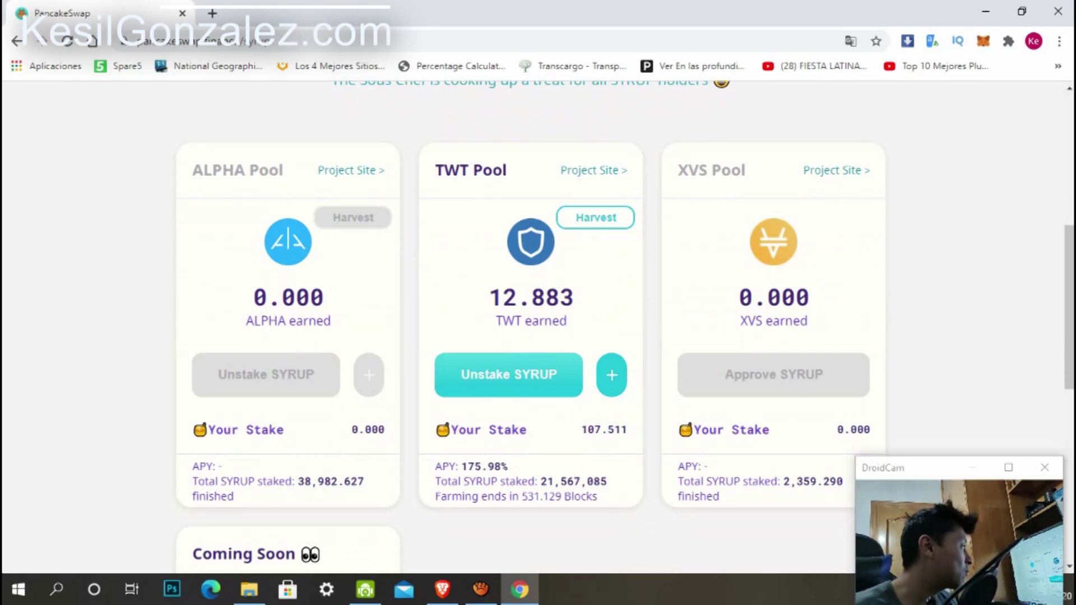
left_click_drag(580, 430, 628, 429)
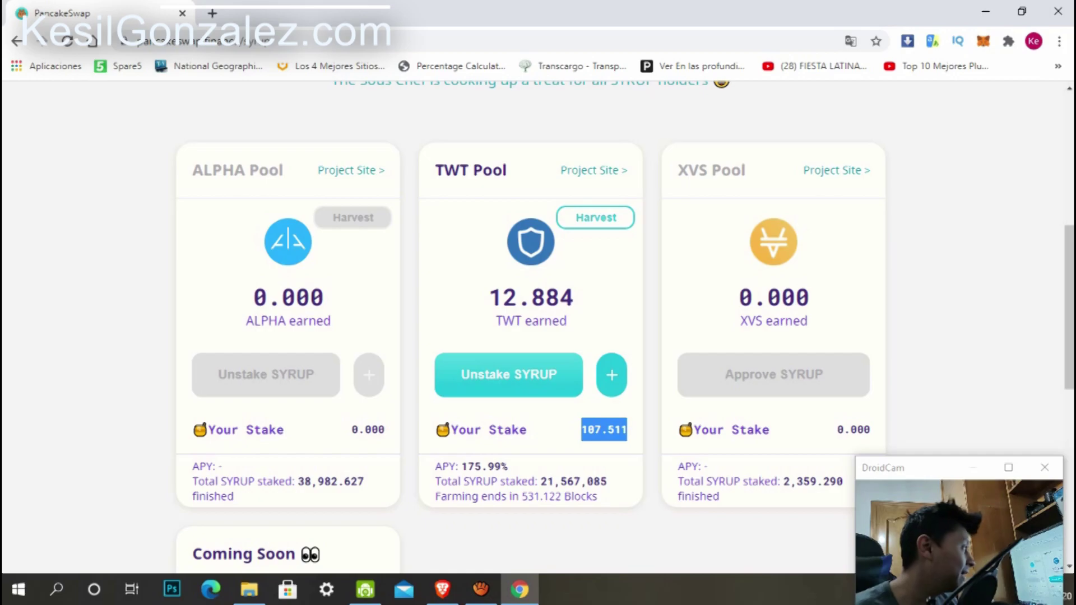
left_click_drag(452, 430, 620, 429)
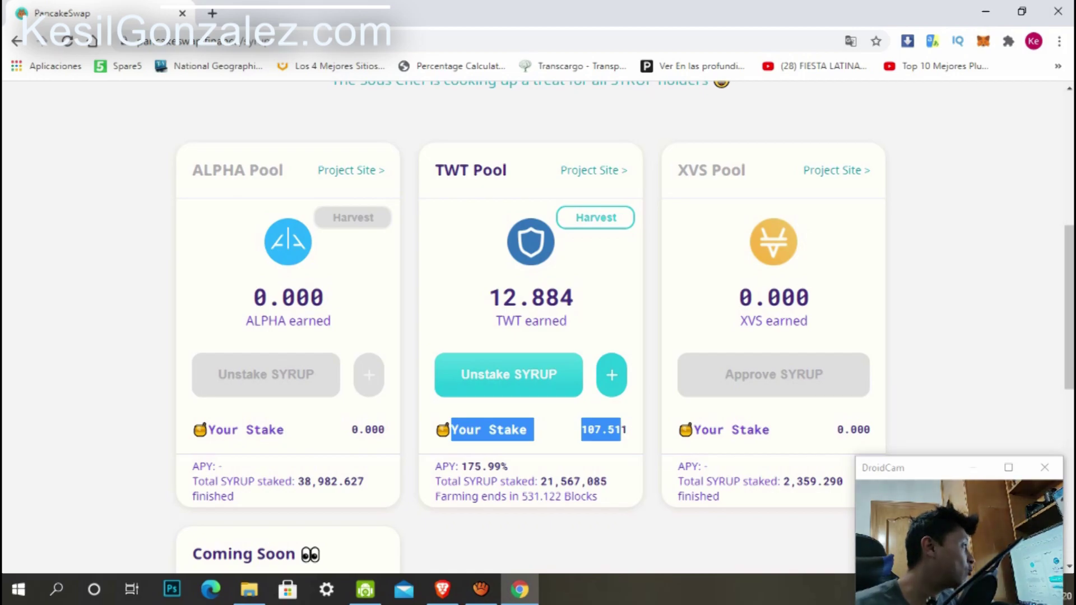
double_click(531, 297)
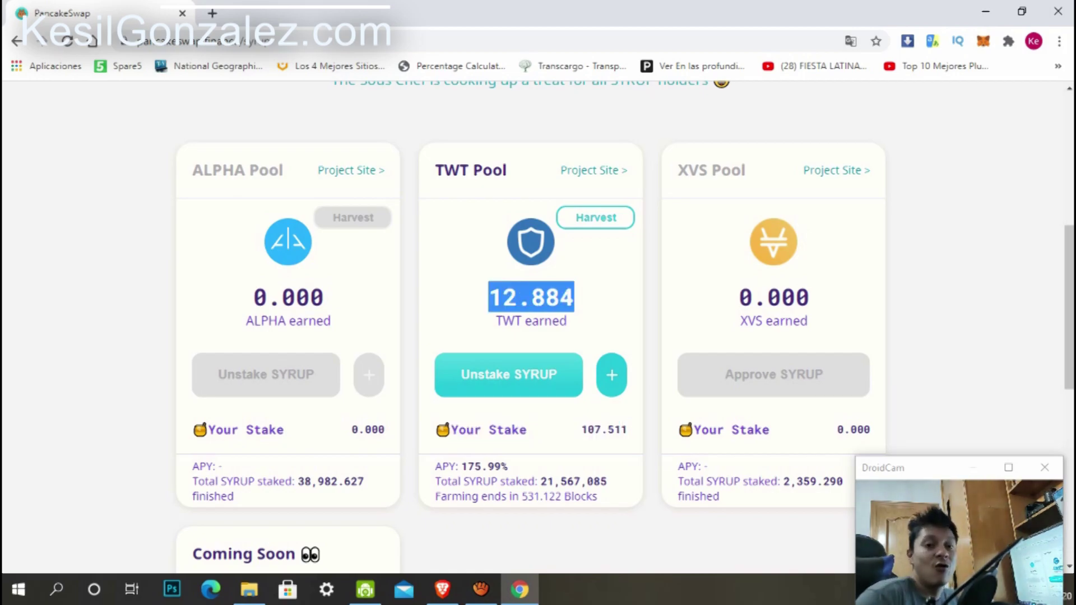
scroll(530, 325, "up", 7)
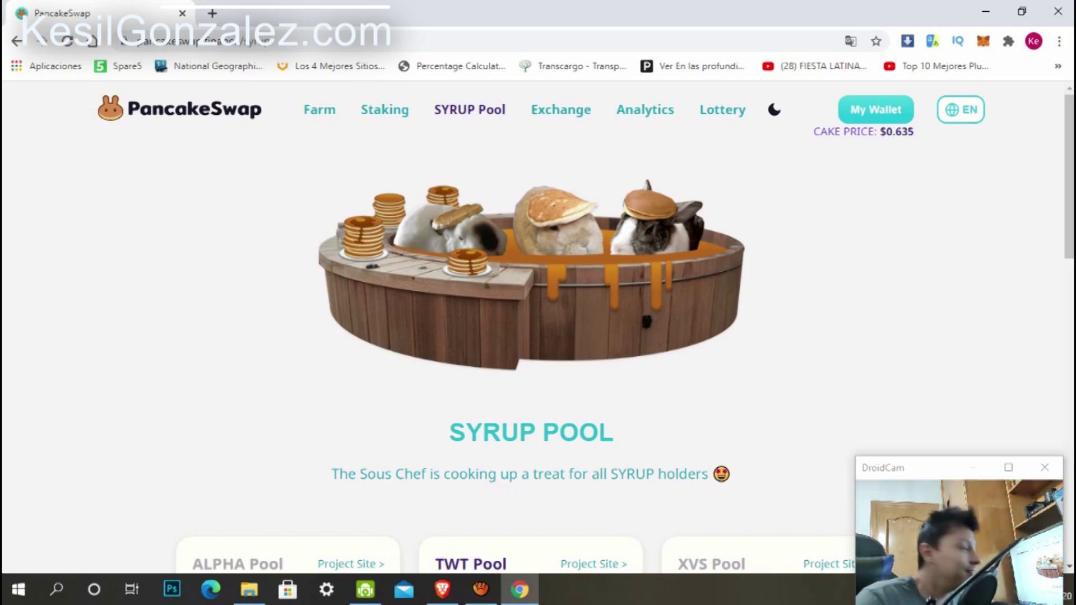
left_click(319, 109)
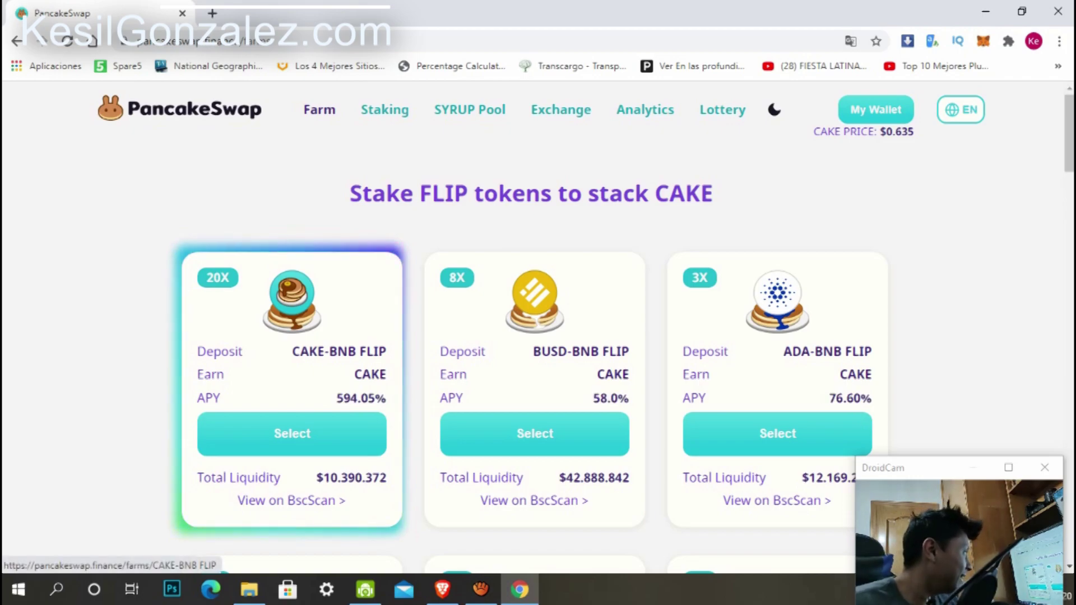
left_click(292, 433)
scroll(531, 303, "down", 3)
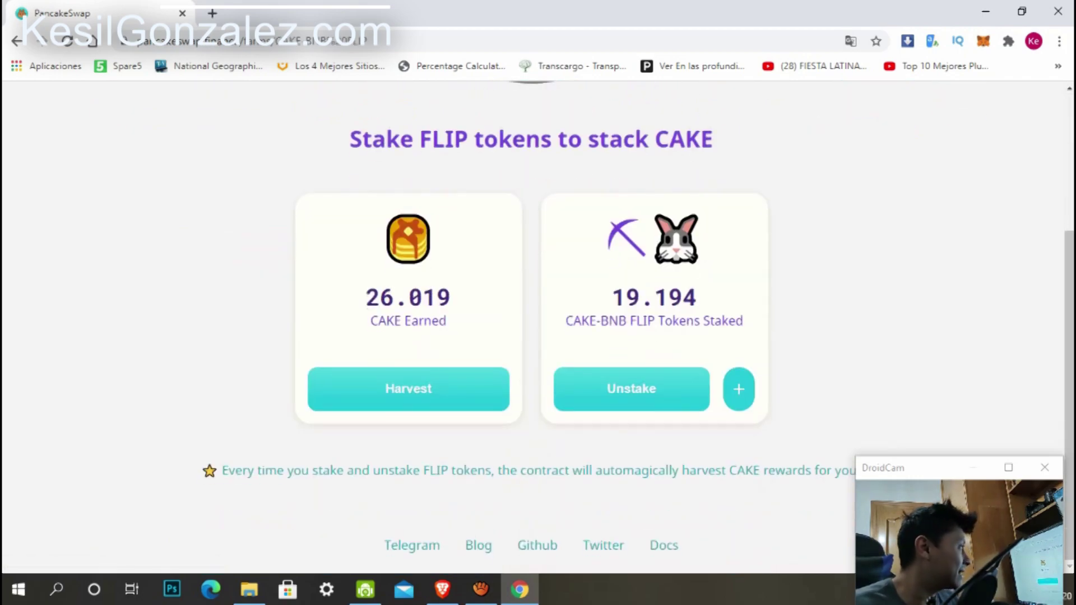
scroll(531, 303, "up", 3)
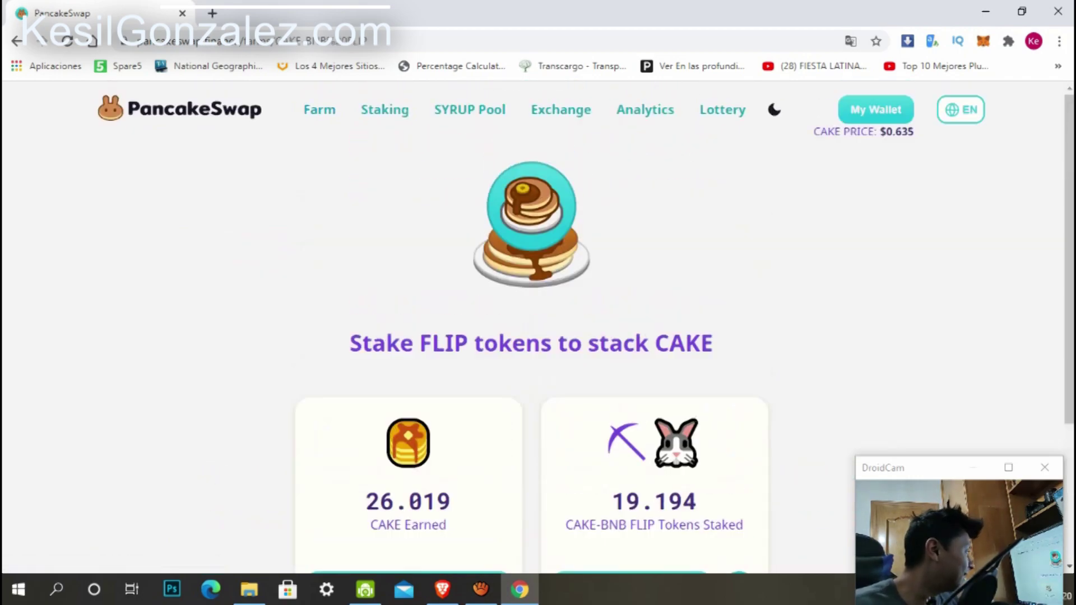
left_click(384, 110)
scroll(384, 109, "down", 5)
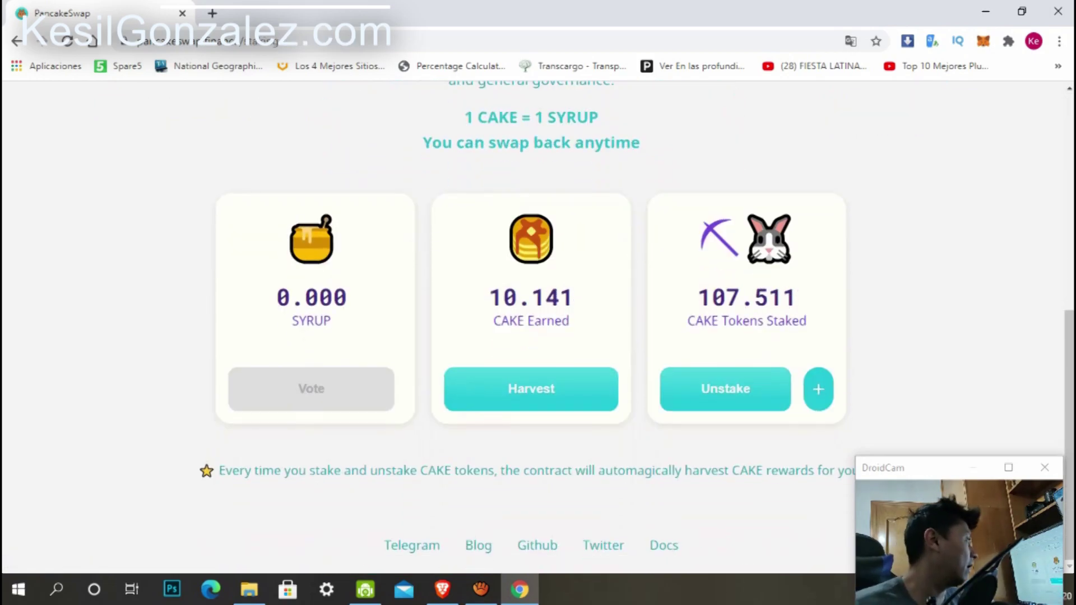
left_click_drag(291, 320, 331, 321)
left_click_drag(493, 321, 570, 320)
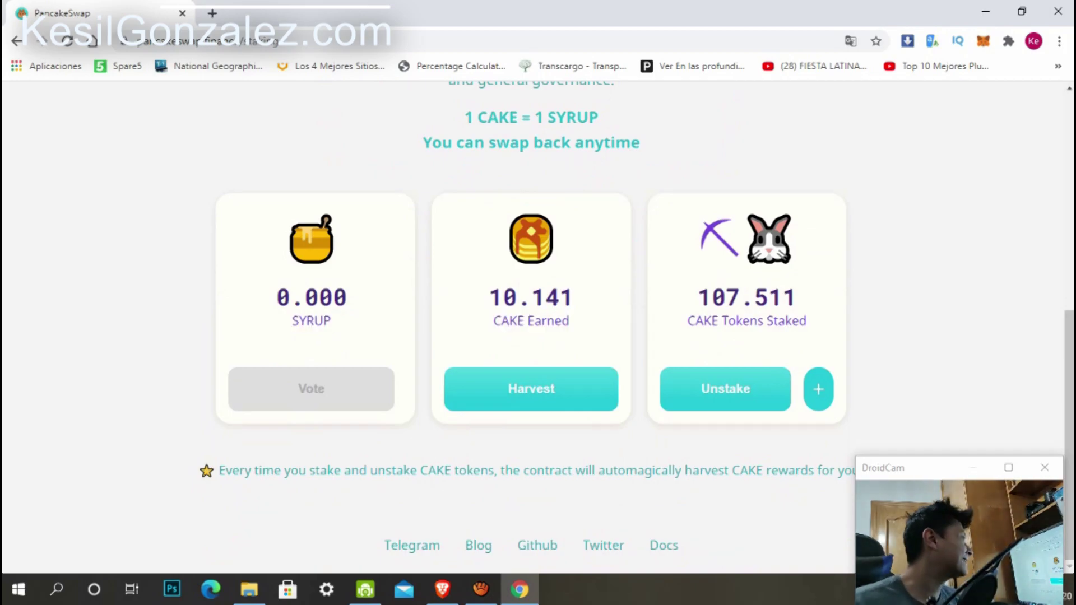
double_click(311, 320)
scroll(538, 325, "up", 8)
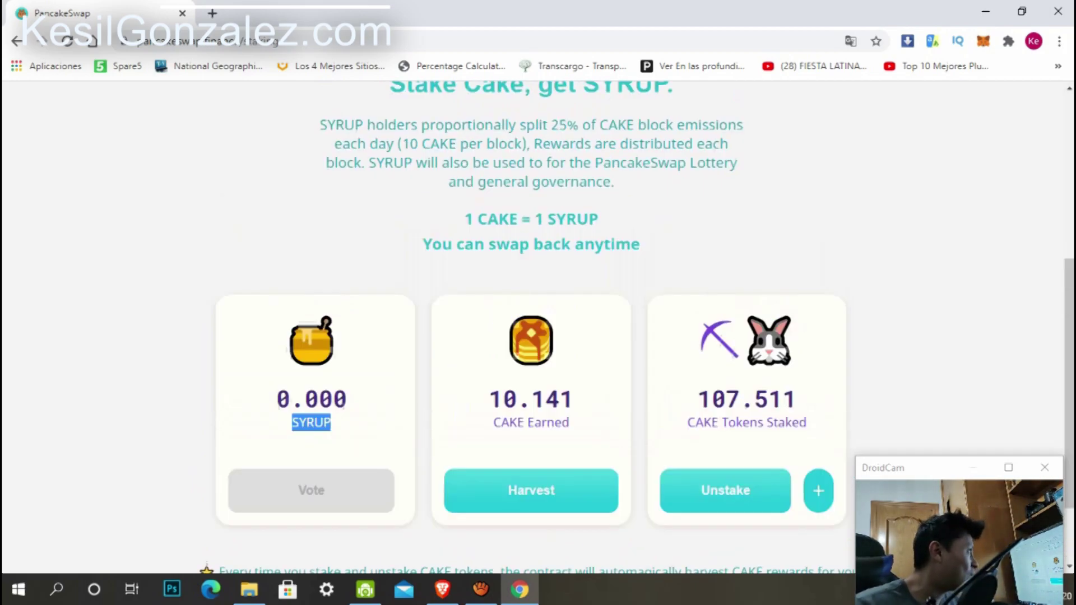
left_click(469, 109)
scroll(538, 325, "down", 5)
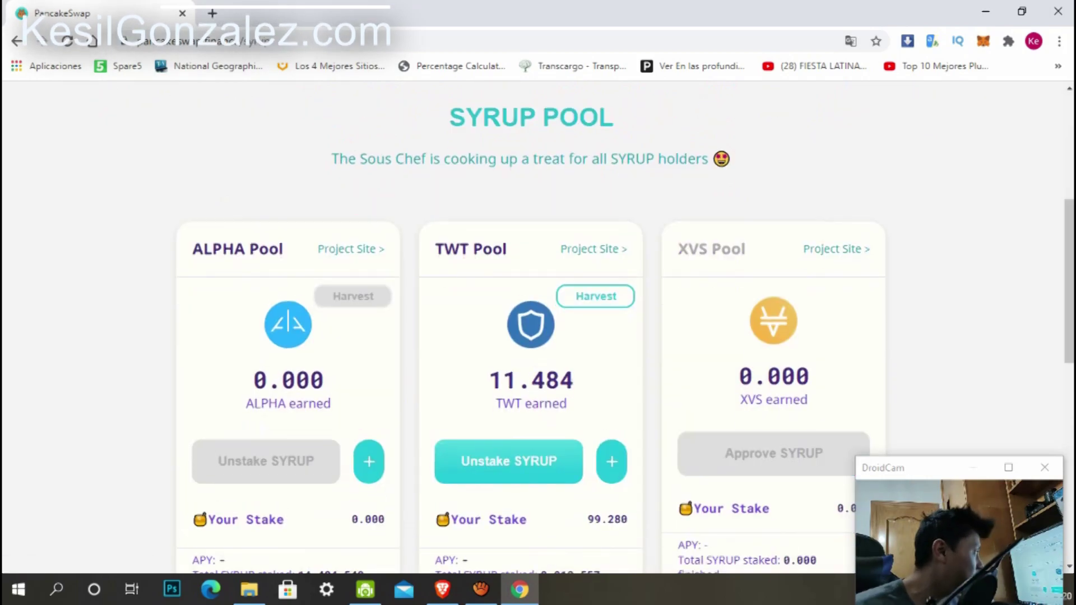
scroll(538, 325, "down", 1)
left_click_drag(444, 170, 508, 169)
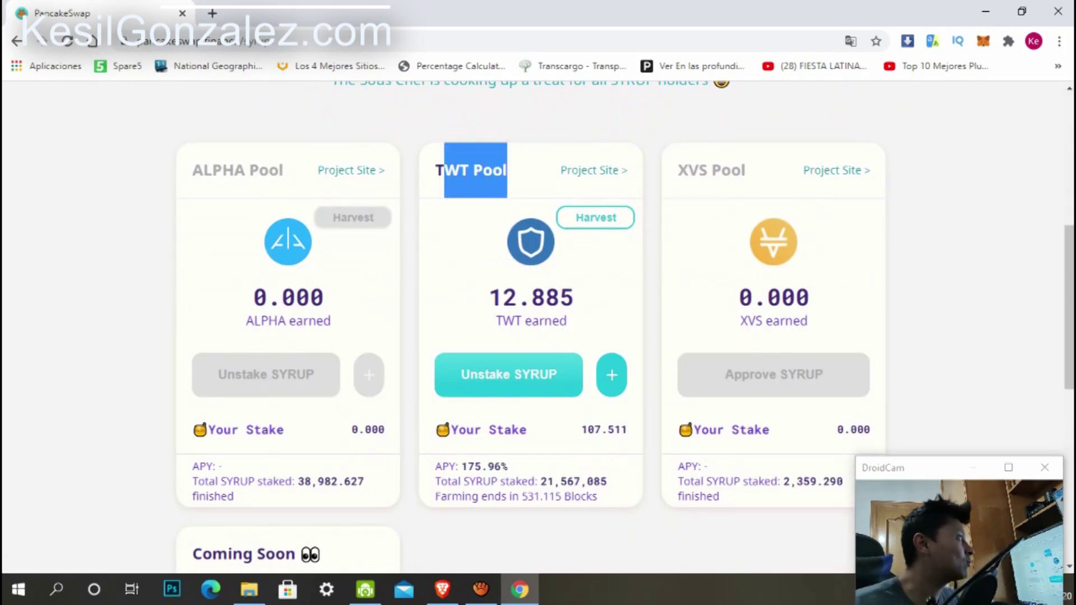
scroll(538, 325, "up", 7)
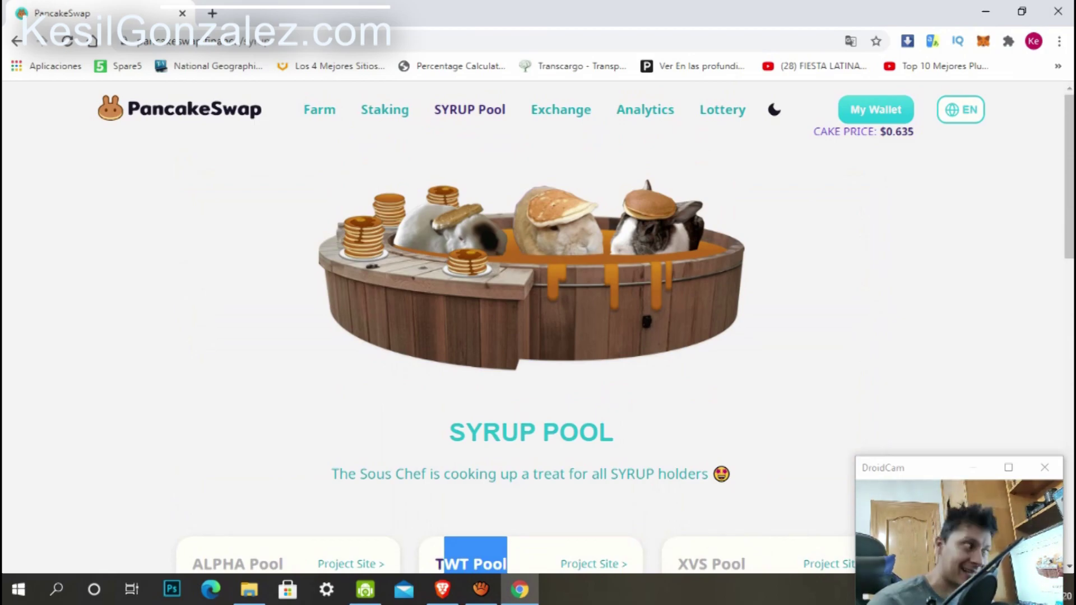
scroll(538, 325, "down", 1)
scroll(538, 324, "down", 2)
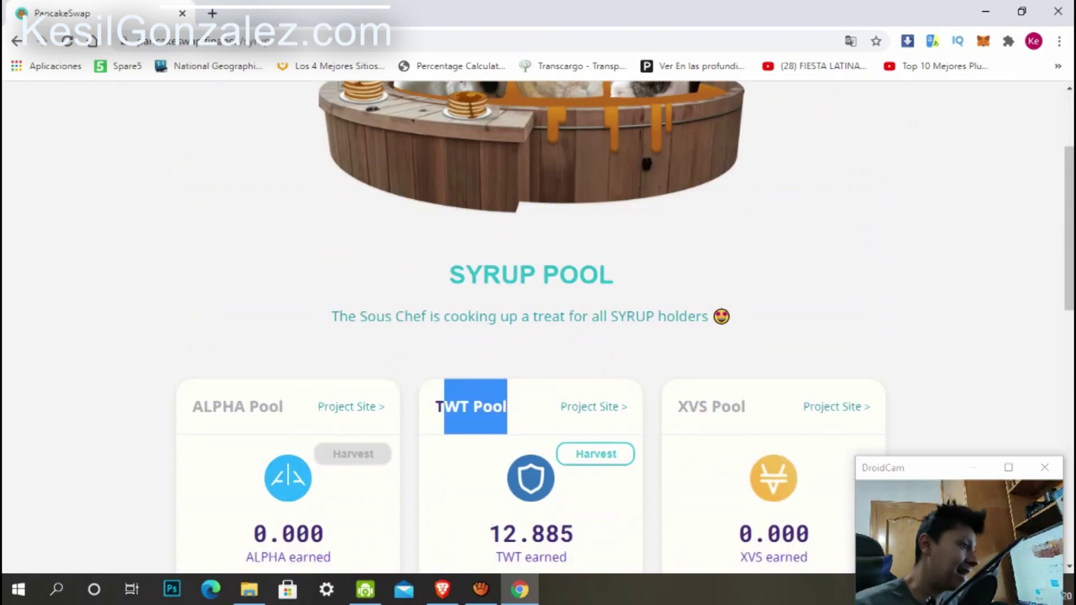
scroll(538, 325, "down", 3)
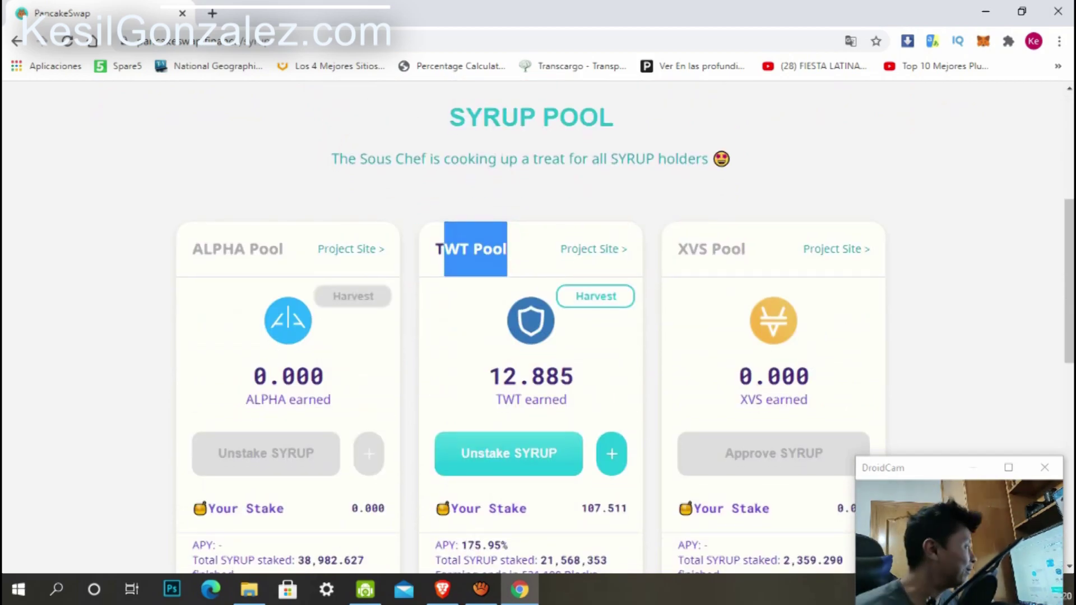
scroll(538, 325, "up", 5)
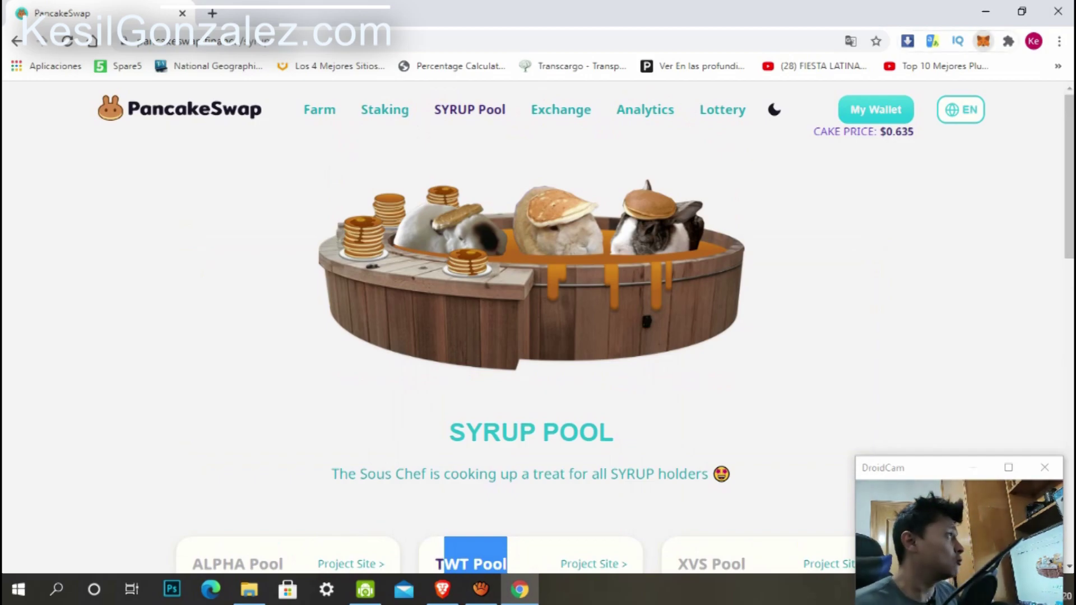
Check the MetaMask wallet balance, then go to the Exchange page.
left_click(982, 41)
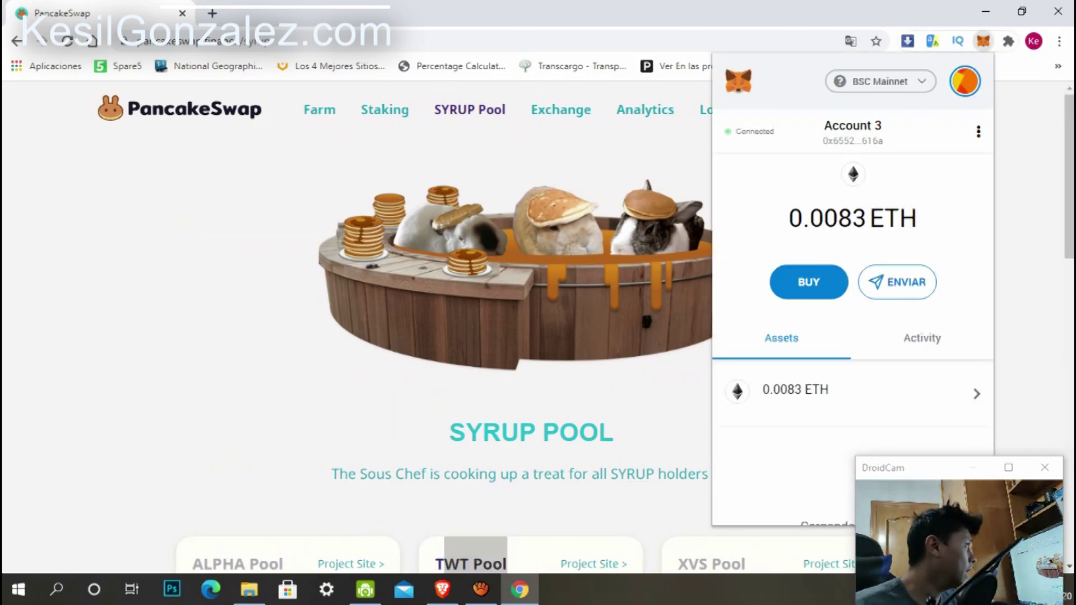
key("Escape")
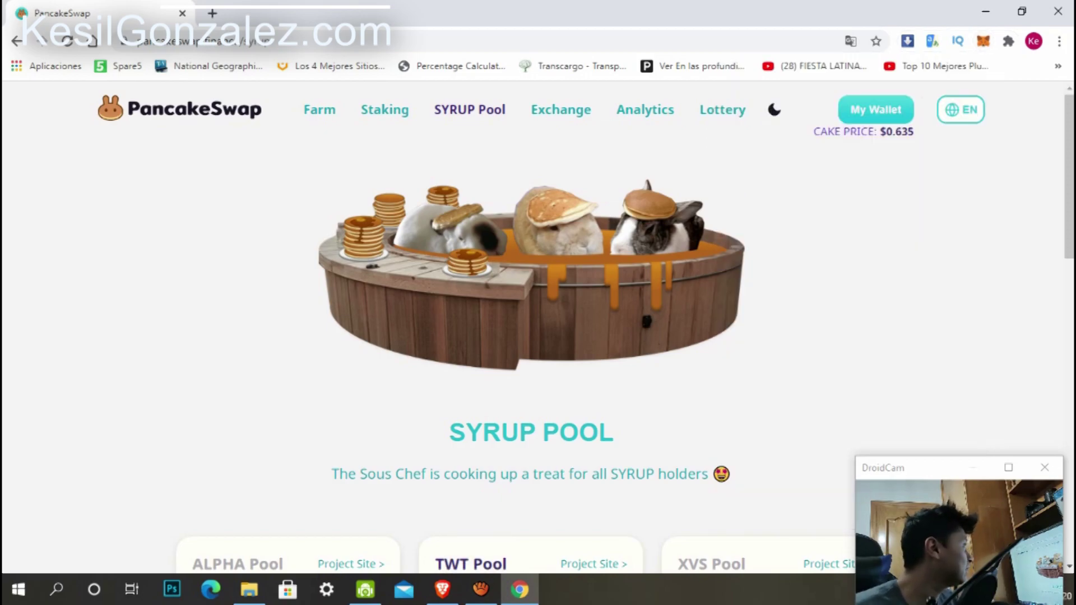
left_click(560, 110)
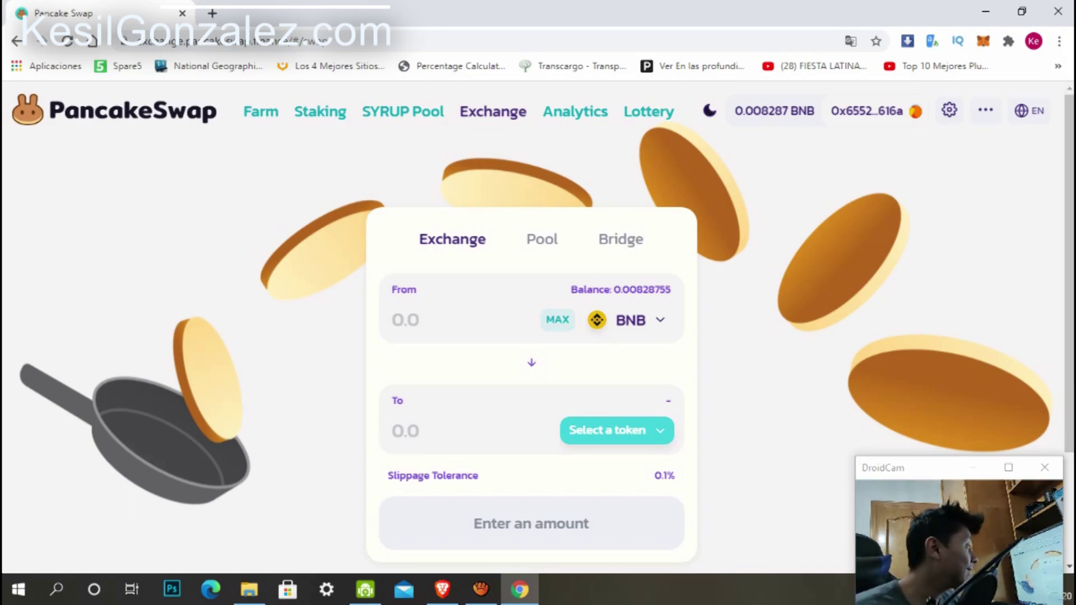
Set up a CAKE to BNB swap with an amount of 0.5 CAKE.
left_click(607, 430)
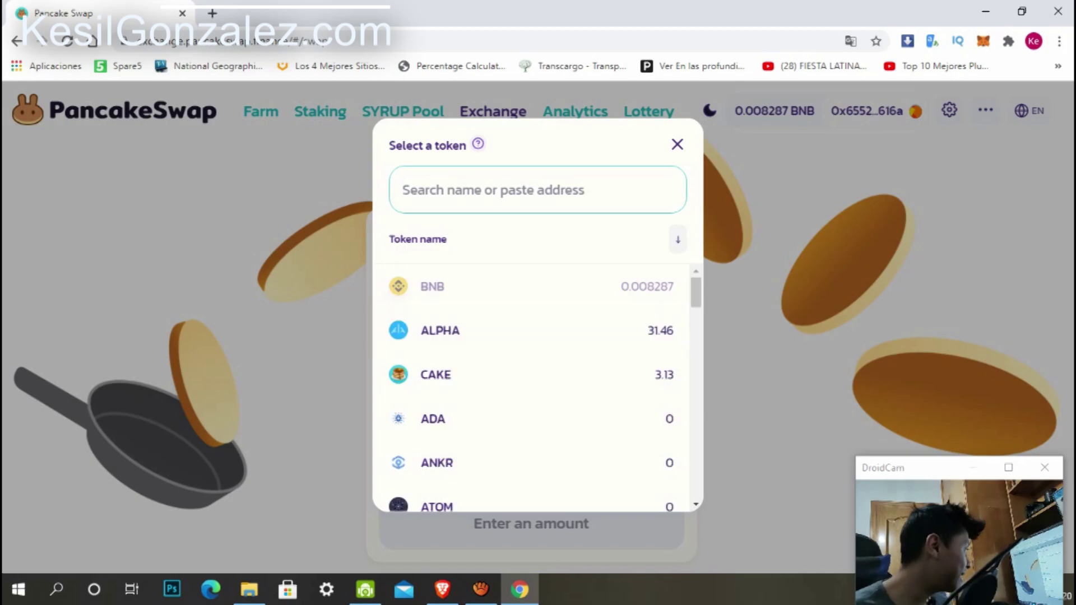
left_click(436, 375)
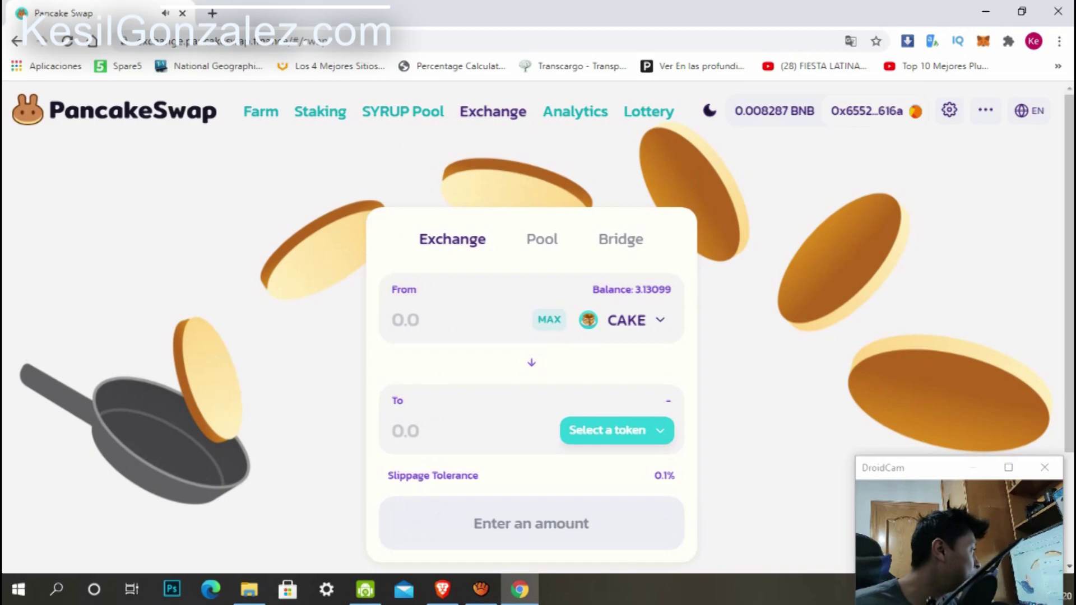
left_click(607, 430)
left_click(432, 286)
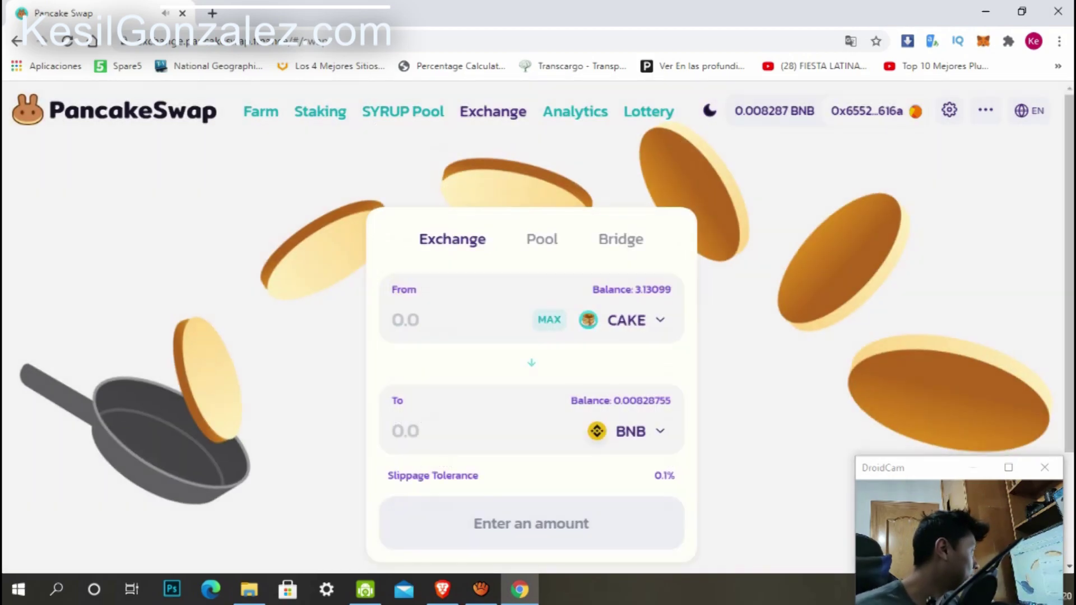
left_click(415, 319)
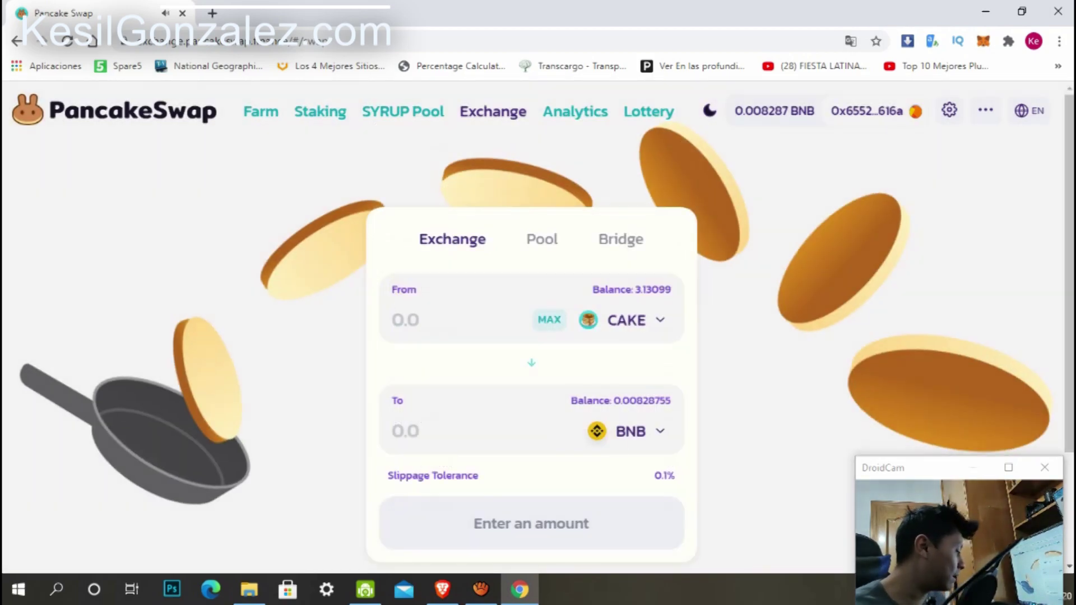
type("0.")
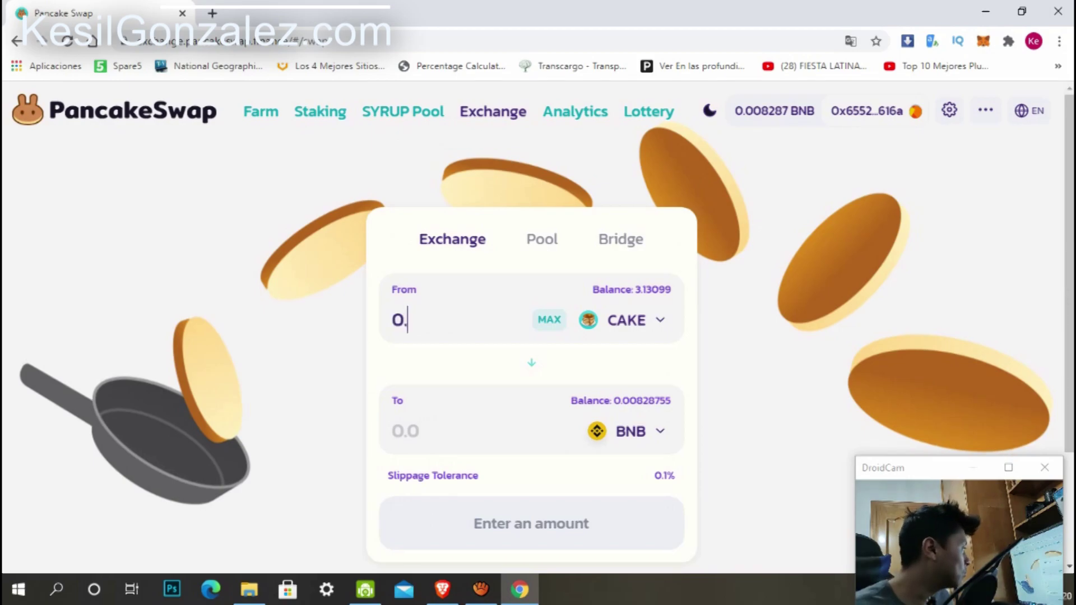
type("5")
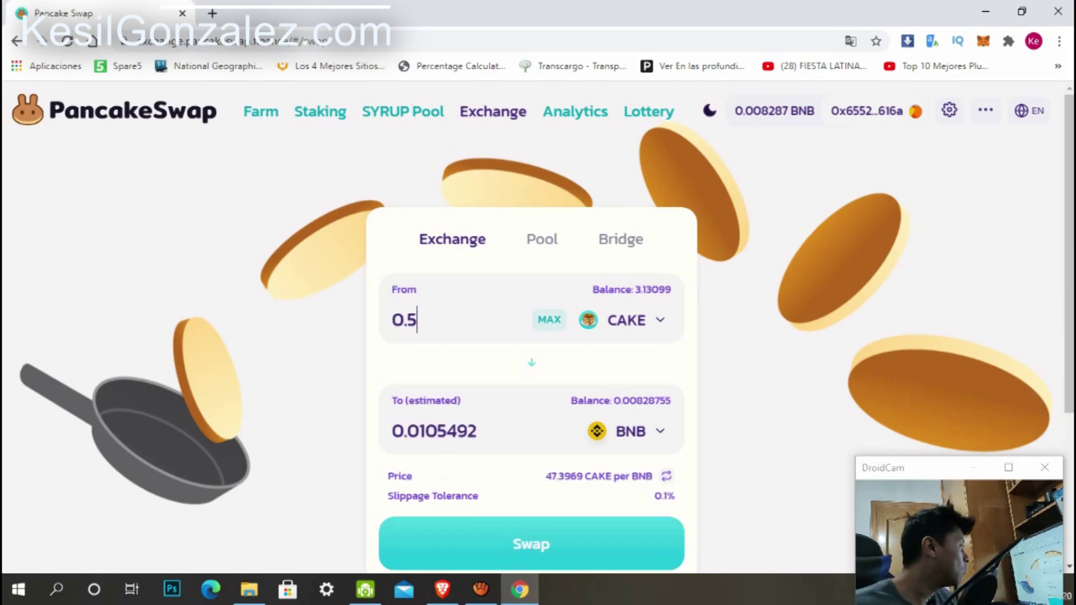
Review the 47.3969 CAKE per BNB price and BNB estimate, then change the amount to 0.6 CAKE.
scroll(531, 336, "down", 1)
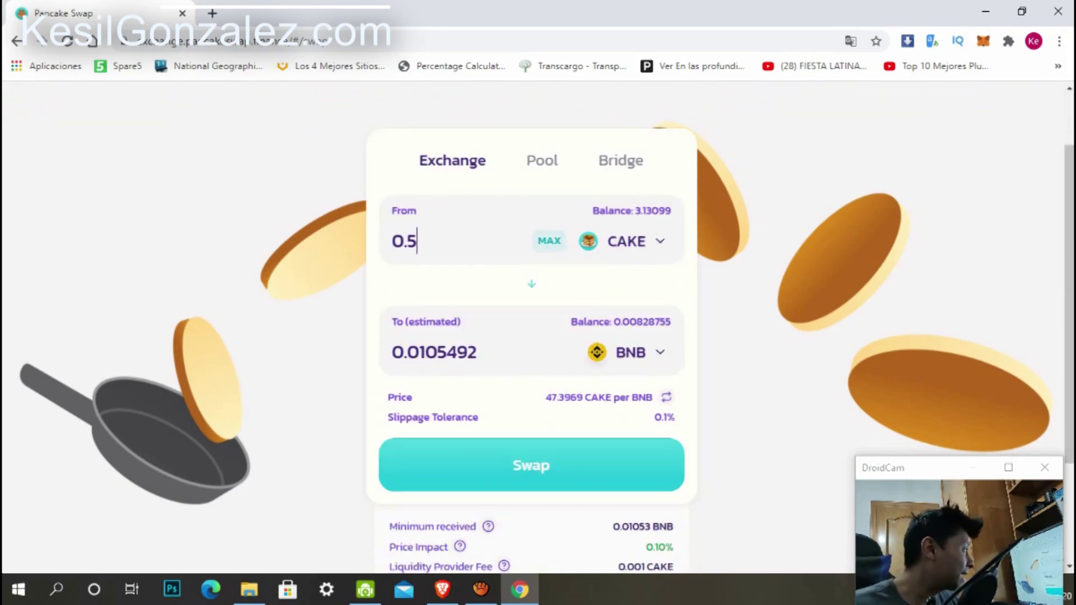
left_click_drag(653, 398, 559, 397)
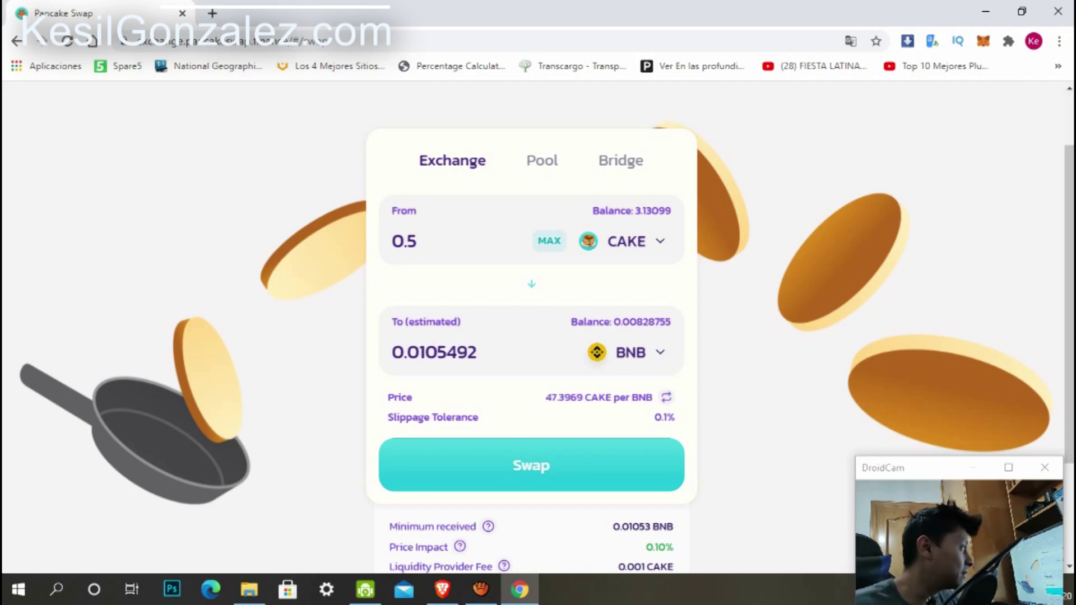
left_click_drag(653, 397, 545, 397)
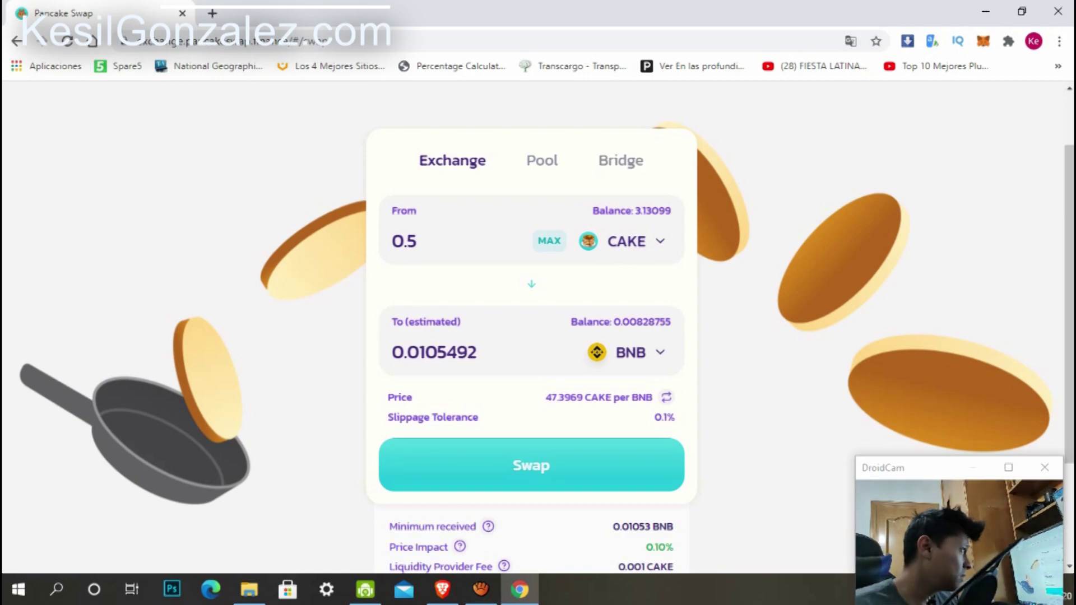
left_click(404, 241)
key("End")
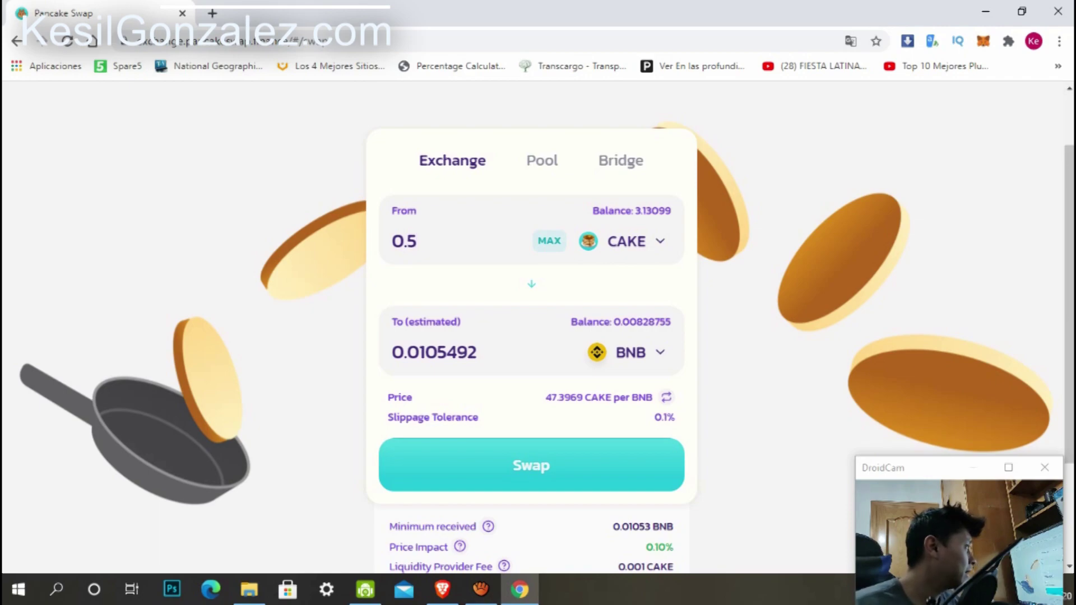
left_click(477, 351)
key("shift+Left")
key("shift+Left")
key("shift+Left")
key("shift+Left")
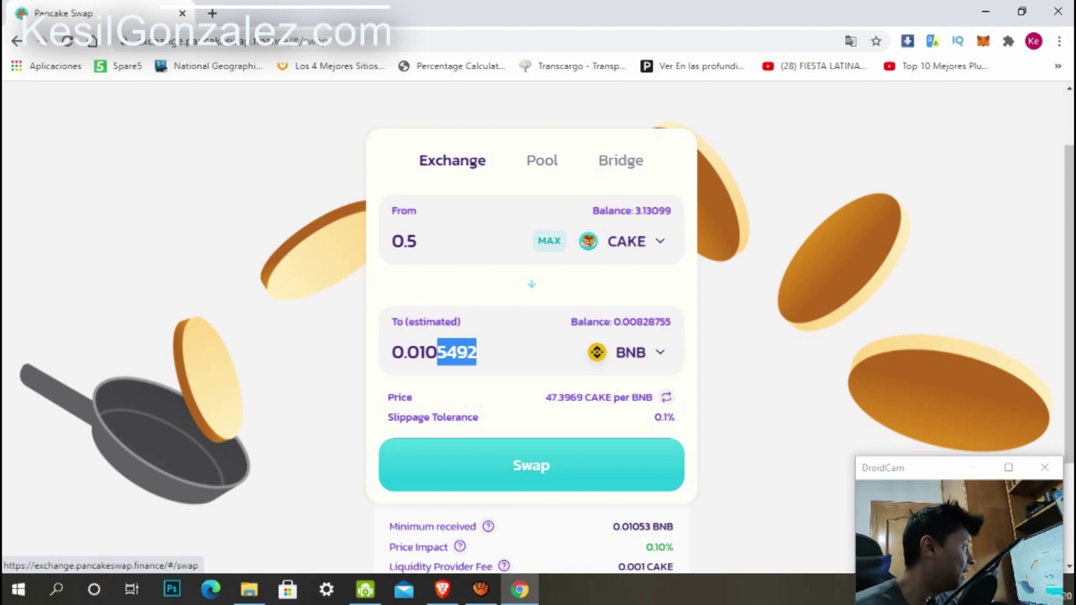
key("Right")
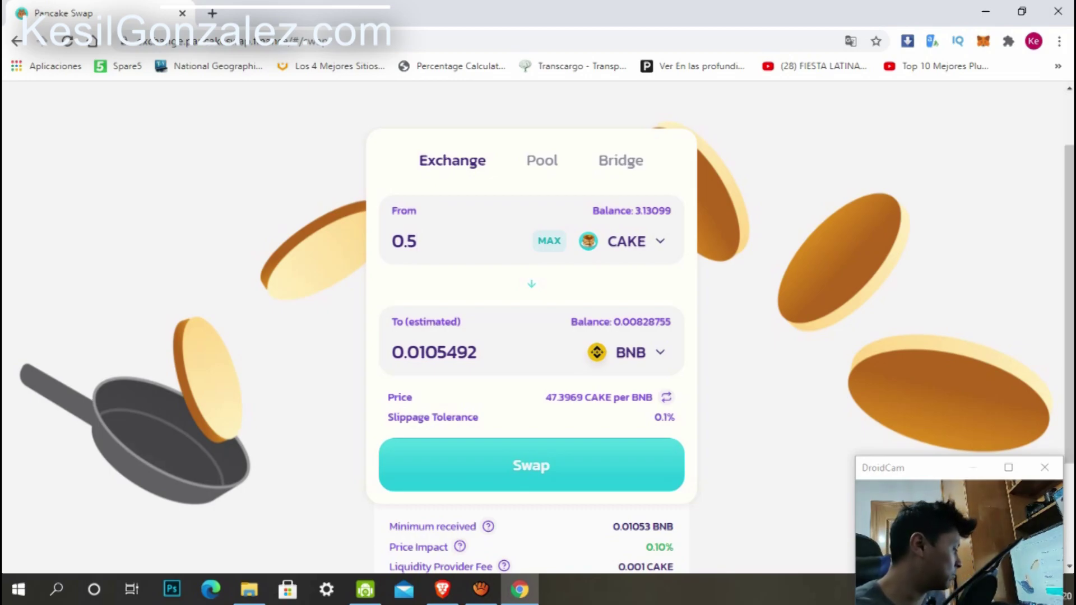
key("BackSpace")
type("6")
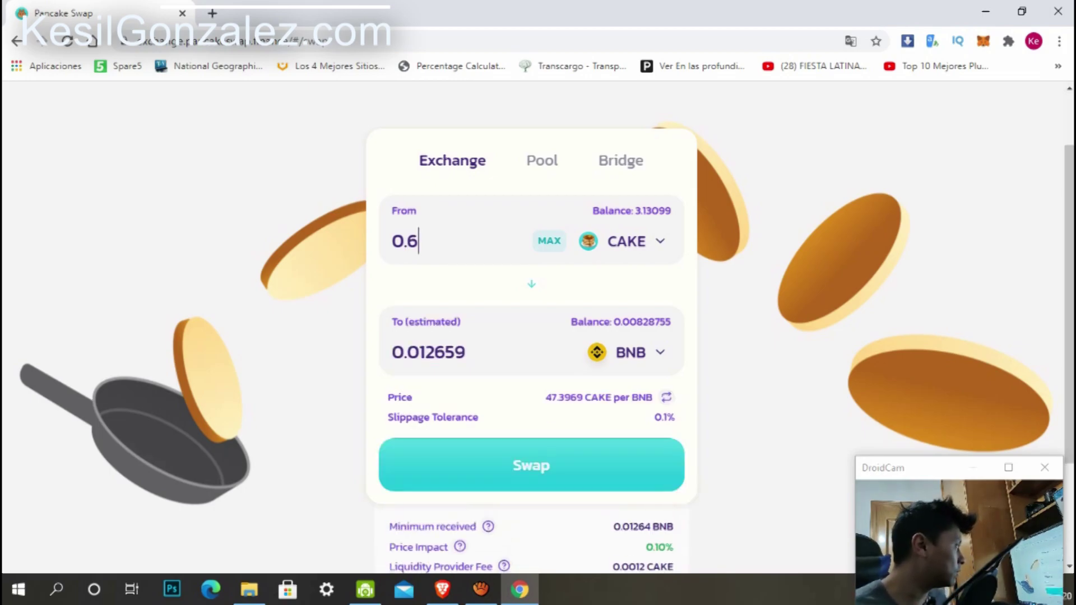
scroll(538, 325, "down", 1)
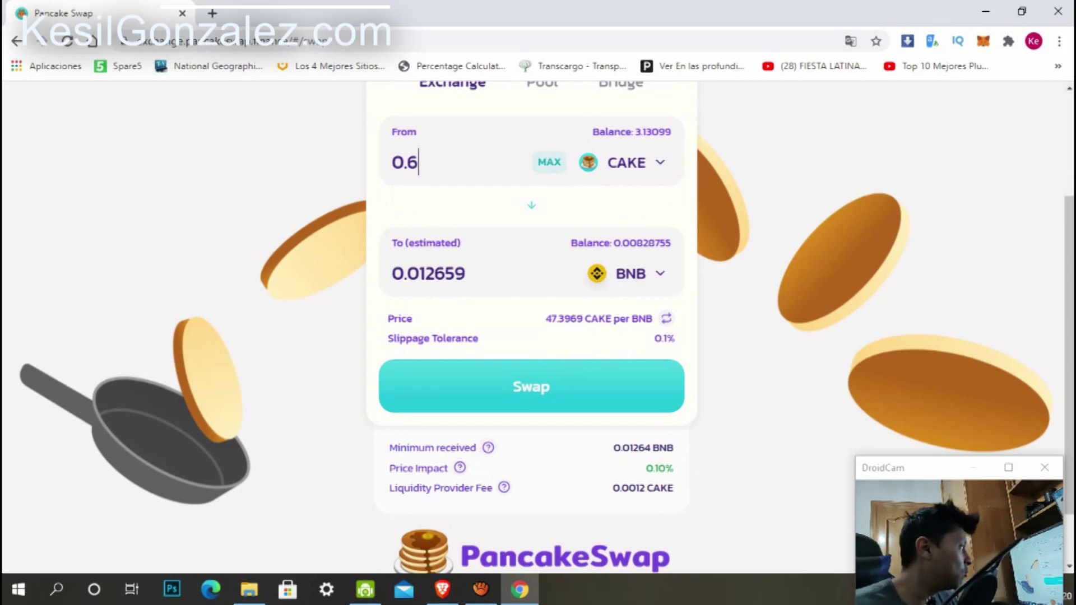
Swap 0.6 CAKE for about 0.0126564 BNB, accepting the updated price and approving it in MetaMask.
left_click(531, 386)
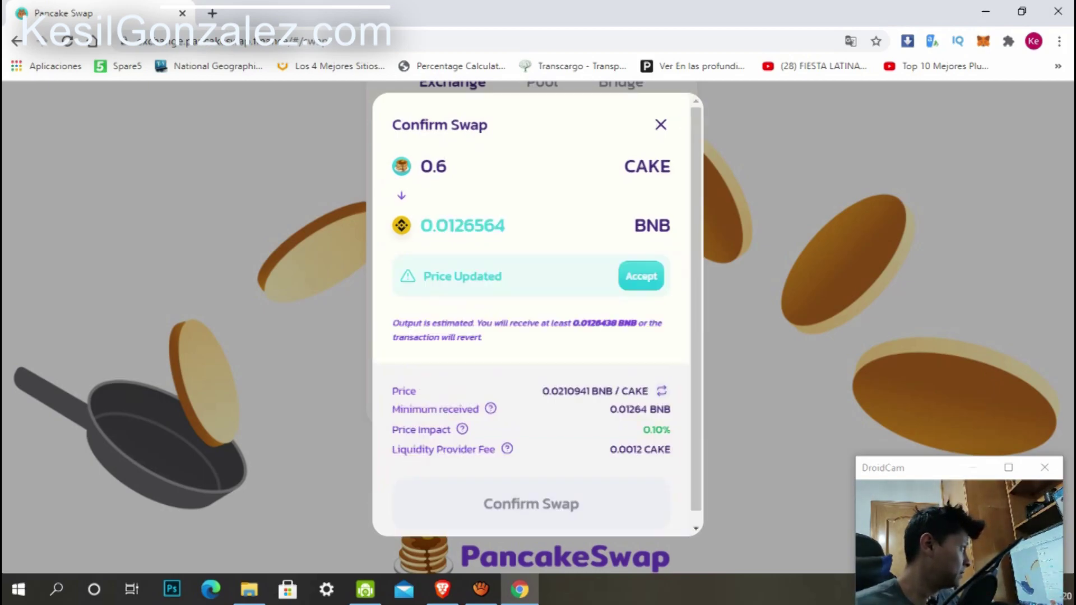
left_click(641, 276)
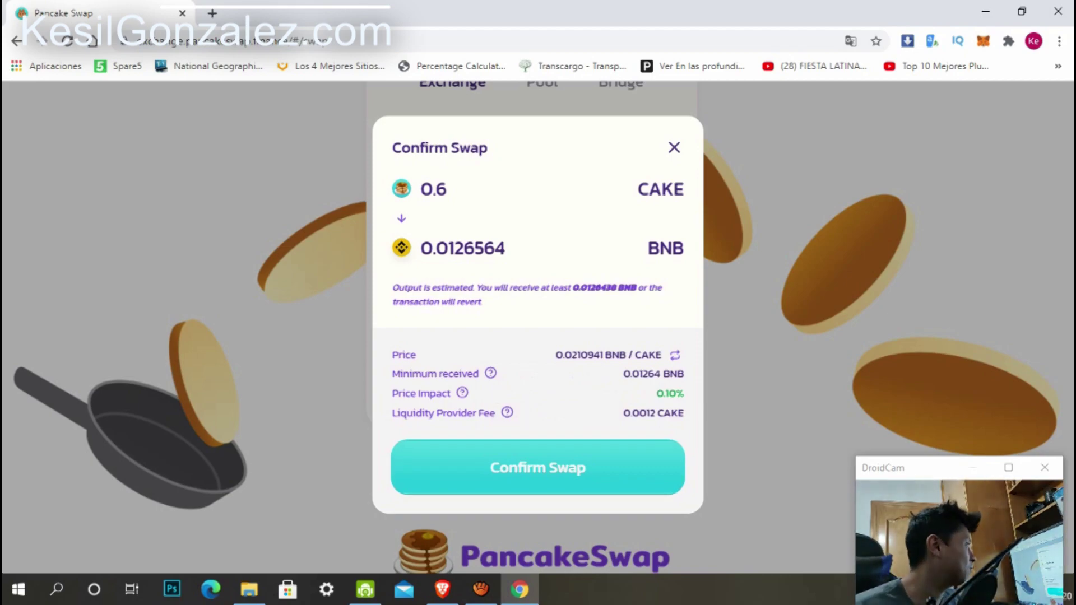
left_click(538, 467)
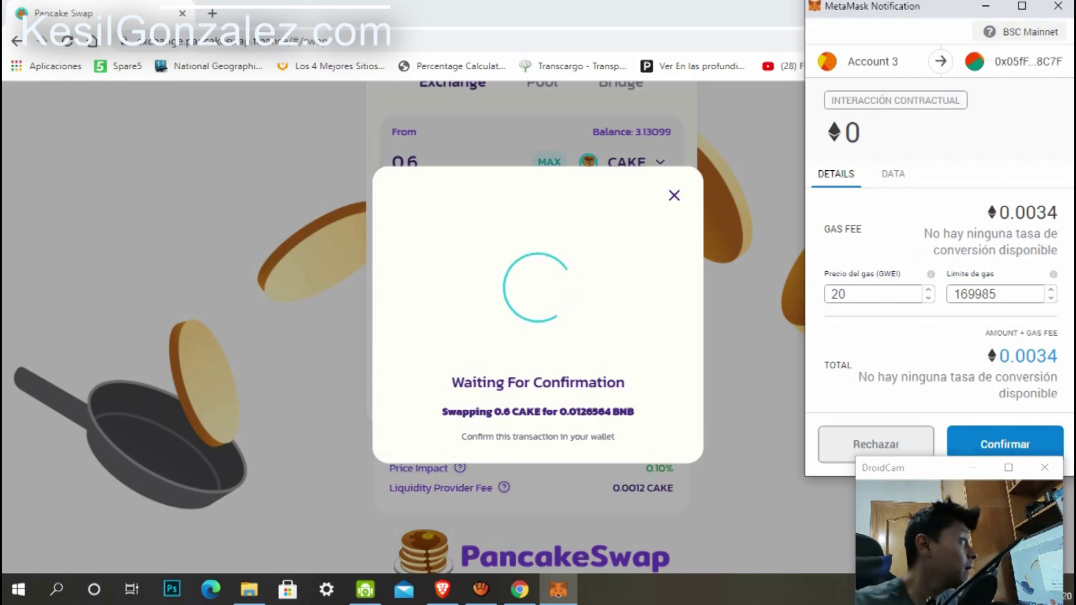
left_click(846, 294)
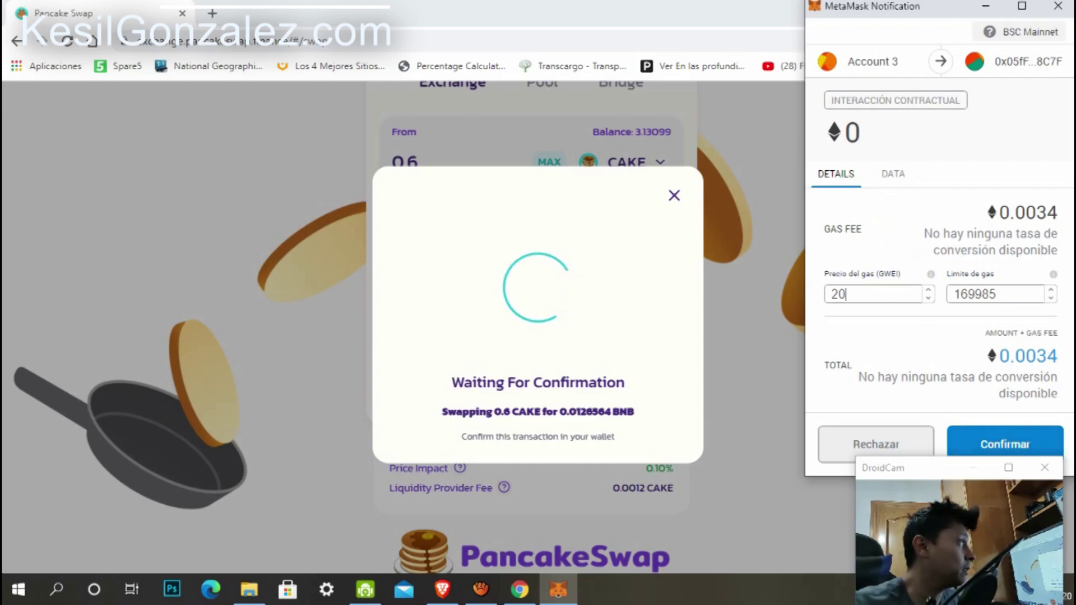
left_click(1004, 444)
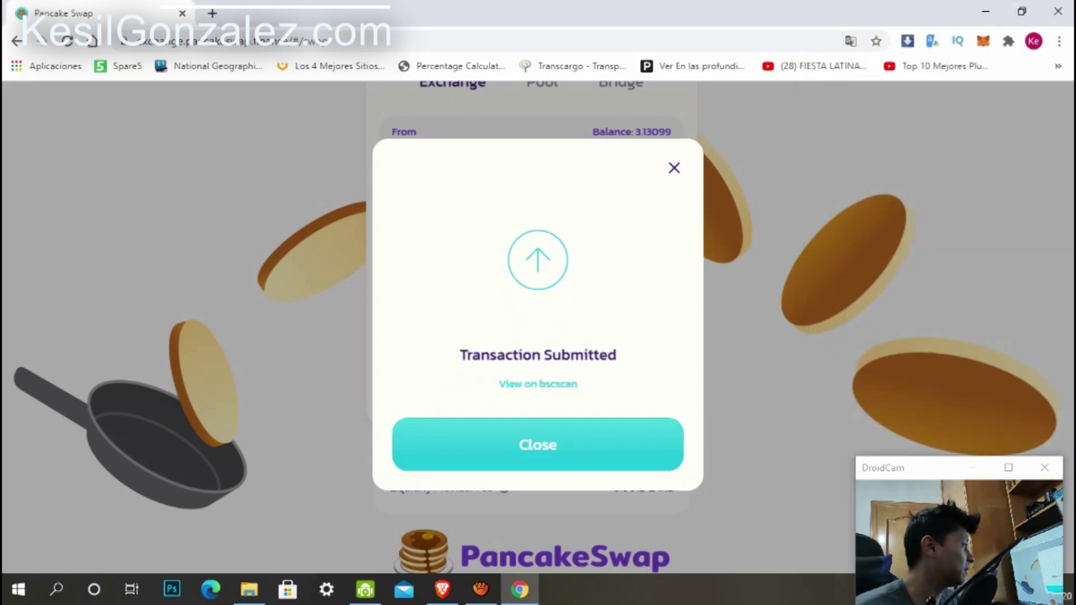
left_click(537, 444)
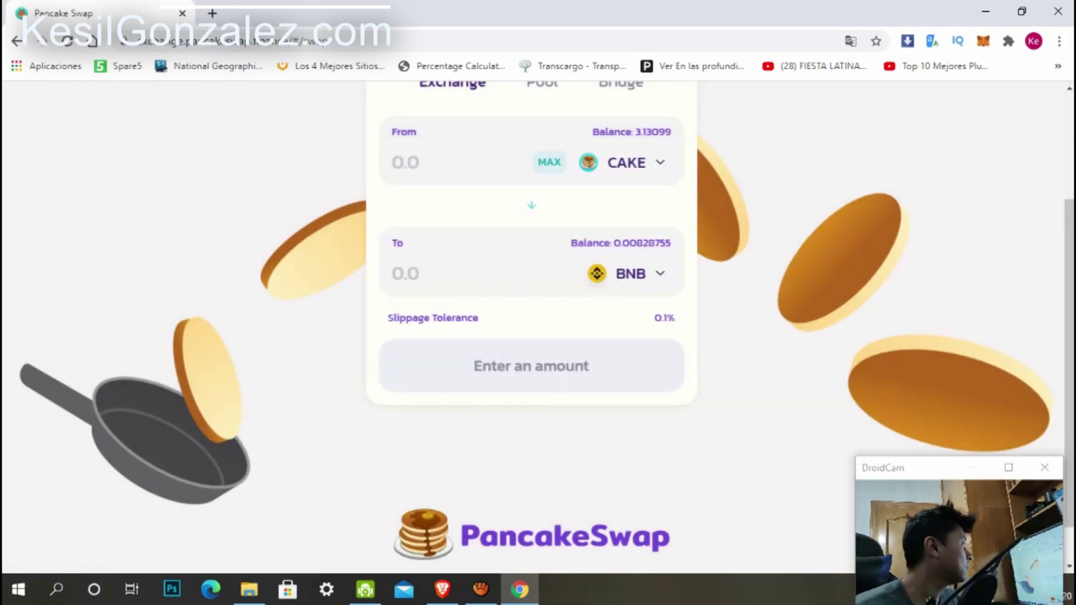
Check the pending swap transaction's status in the account details.
scroll(537, 325, "up", 3)
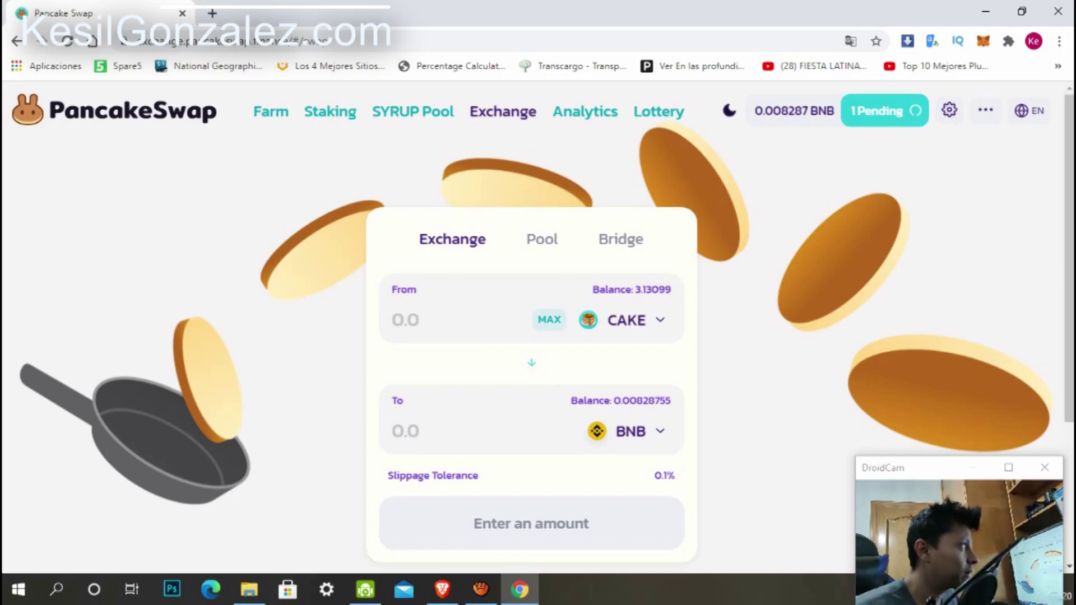
left_click(884, 111)
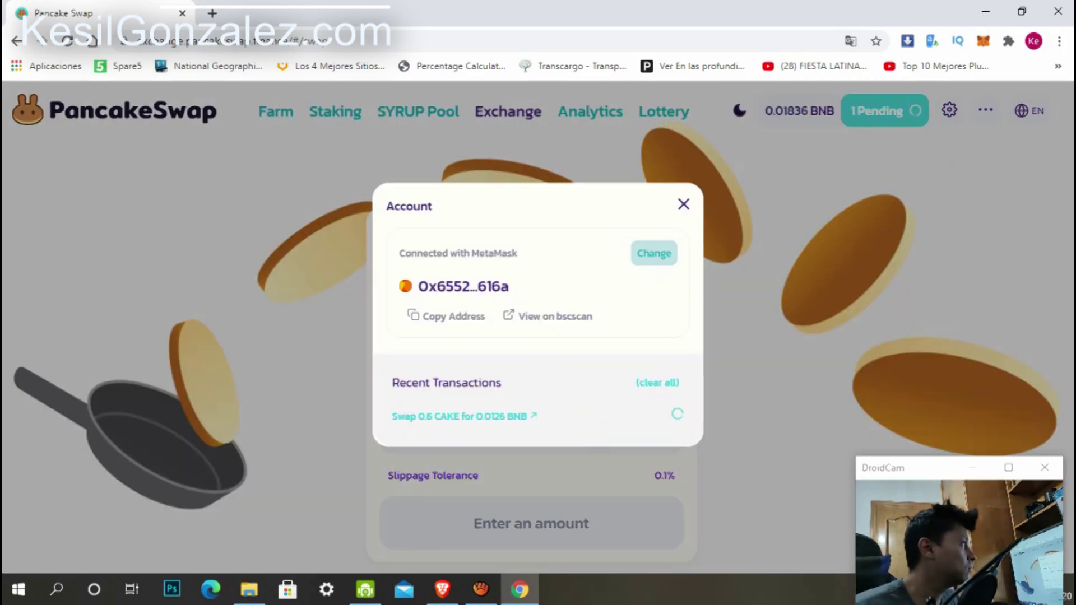
key("Escape")
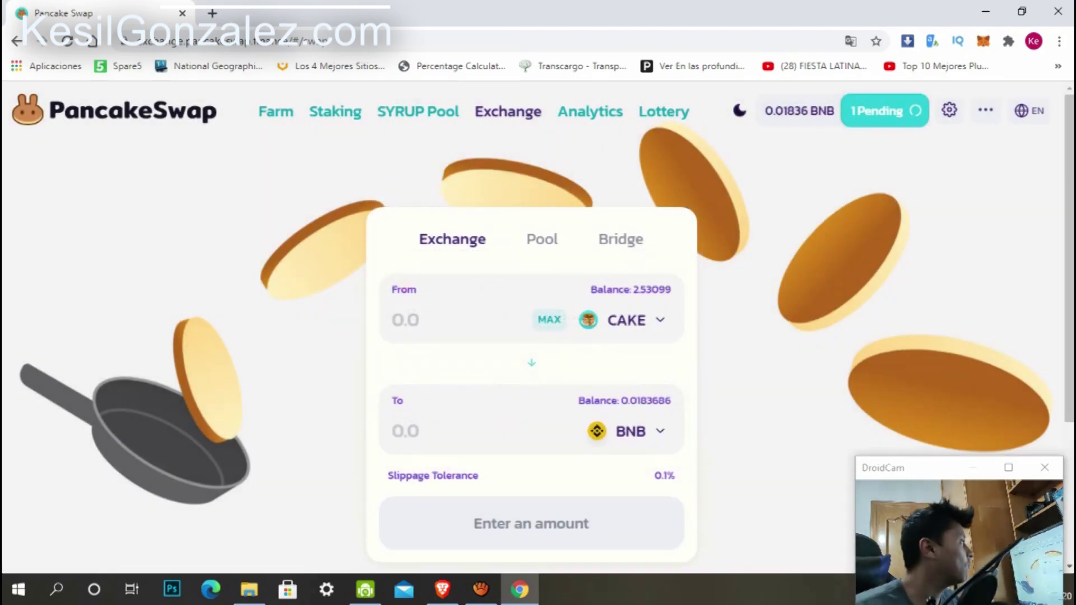
left_click(884, 110)
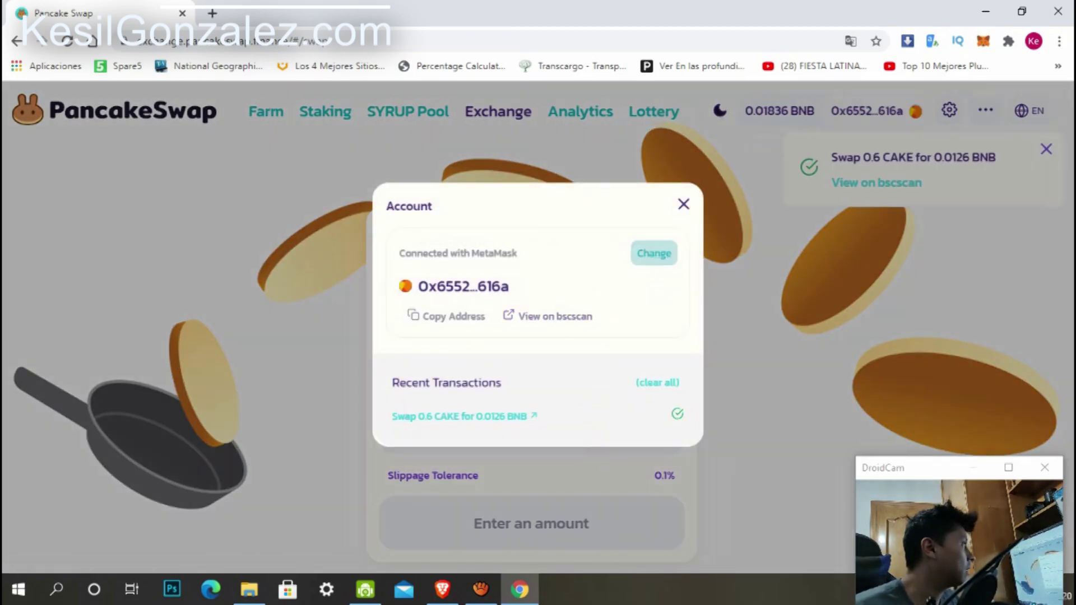
key("Escape")
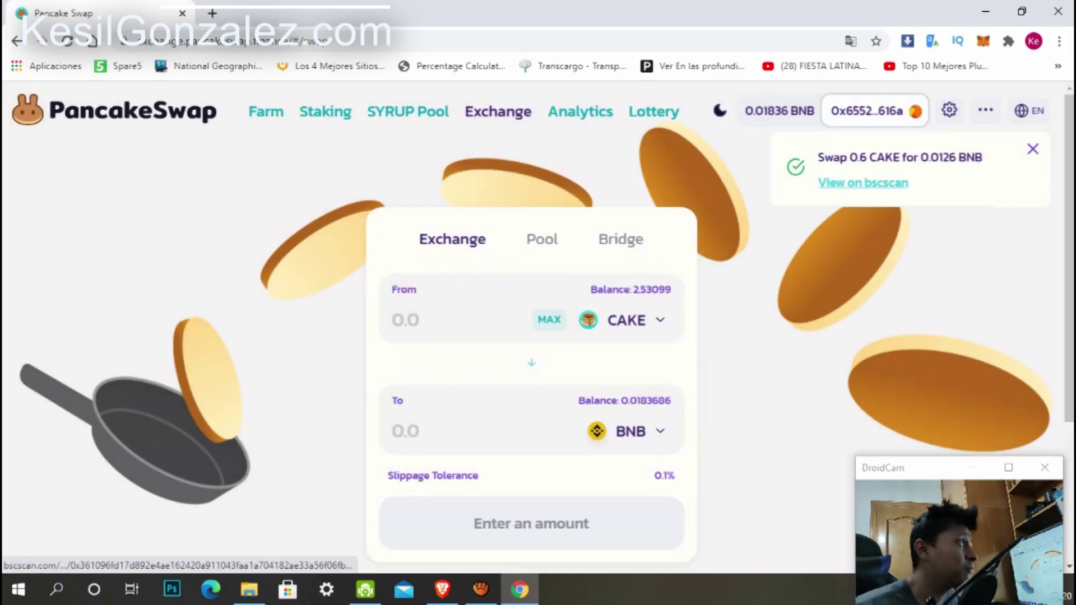
View the swap transaction on BscScan, then close the explorer tab.
left_click(862, 183)
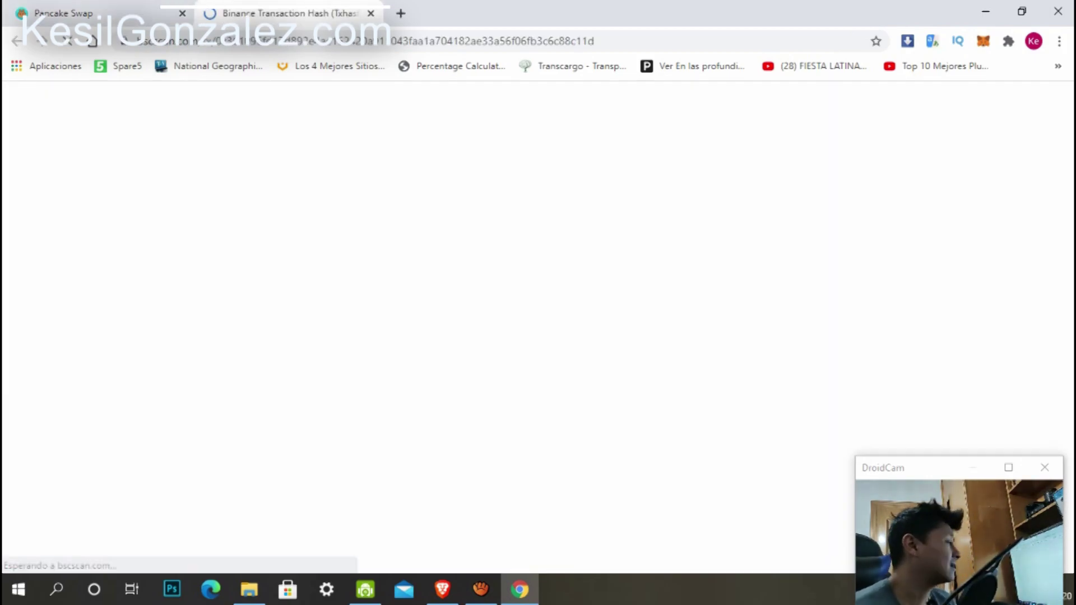
scroll(526, 325, "down", 3)
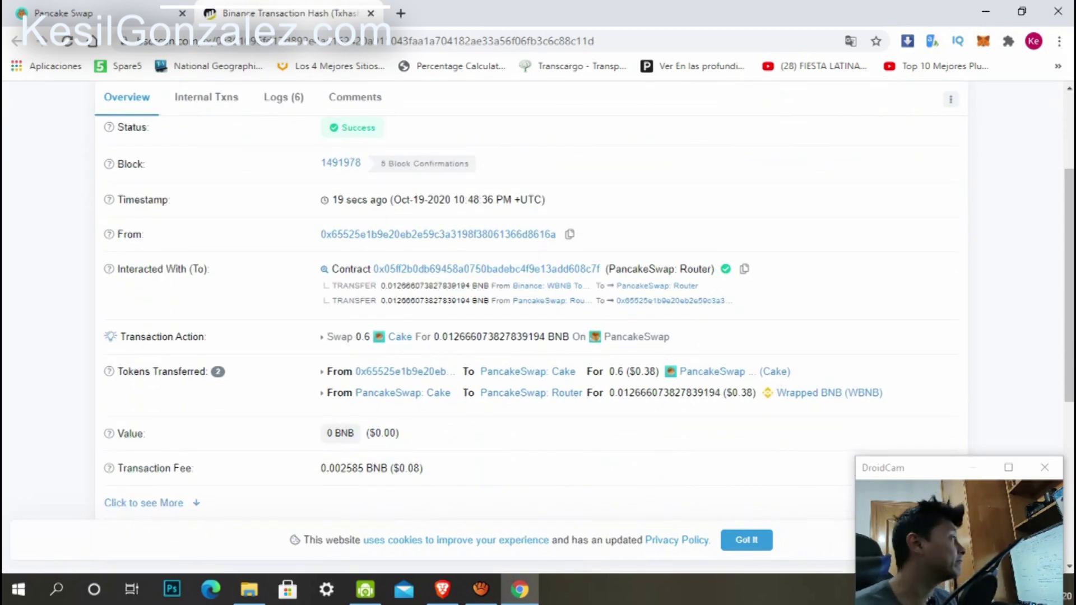
scroll(527, 325, "up", 3)
left_click(370, 13)
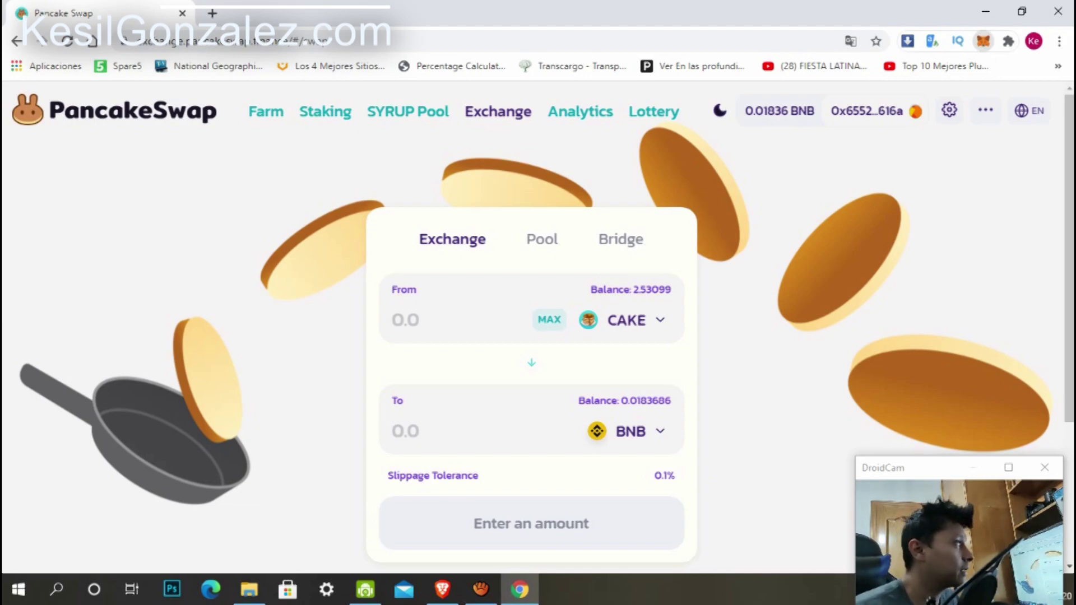
Check the token balances in the MetaMask wallet overview.
left_click(983, 41)
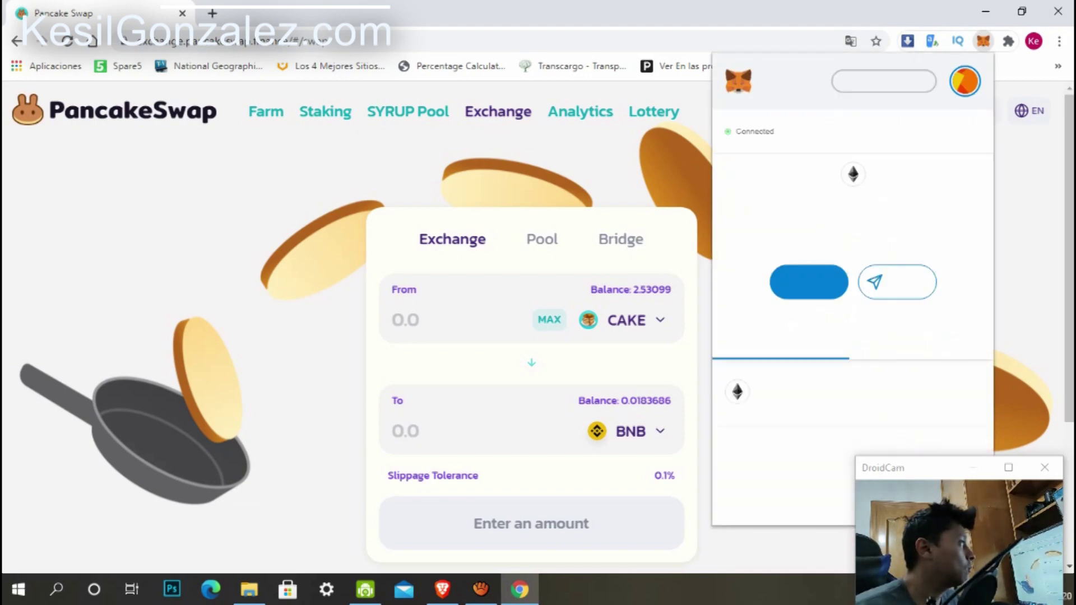
scroll(852, 308, "down", 3)
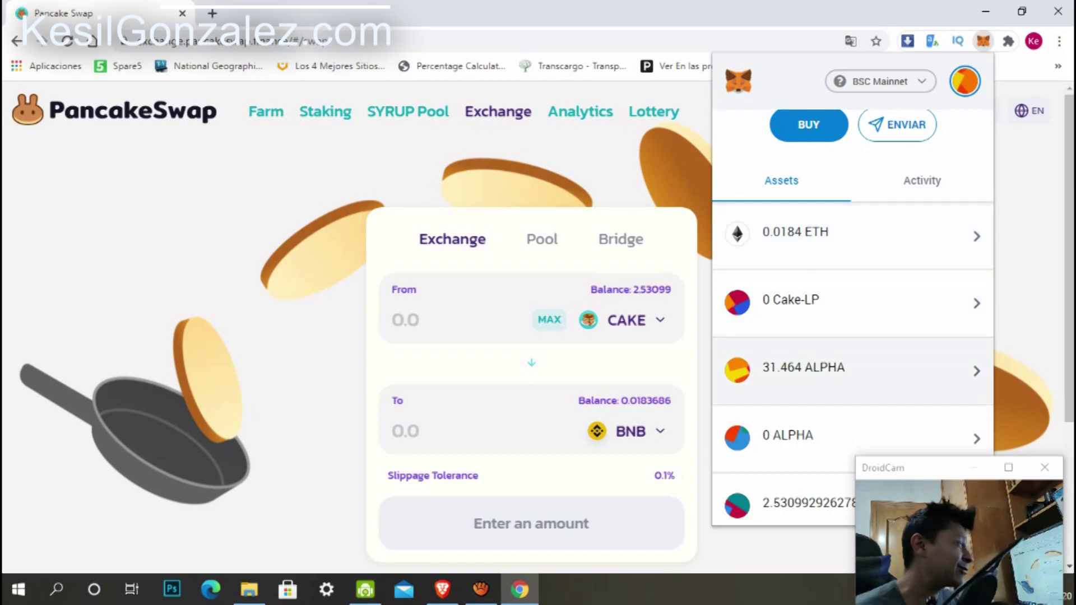
key("Escape")
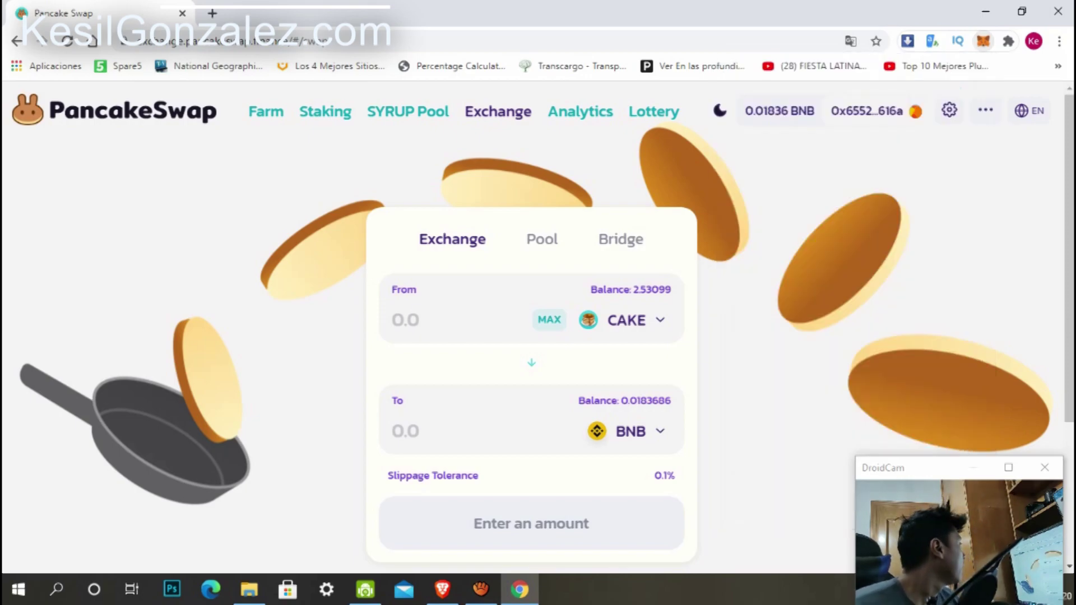
Open the CAKE-BNB FLIP farm and request a harvest of its ~26.03 earned CAKE.
left_click(265, 111)
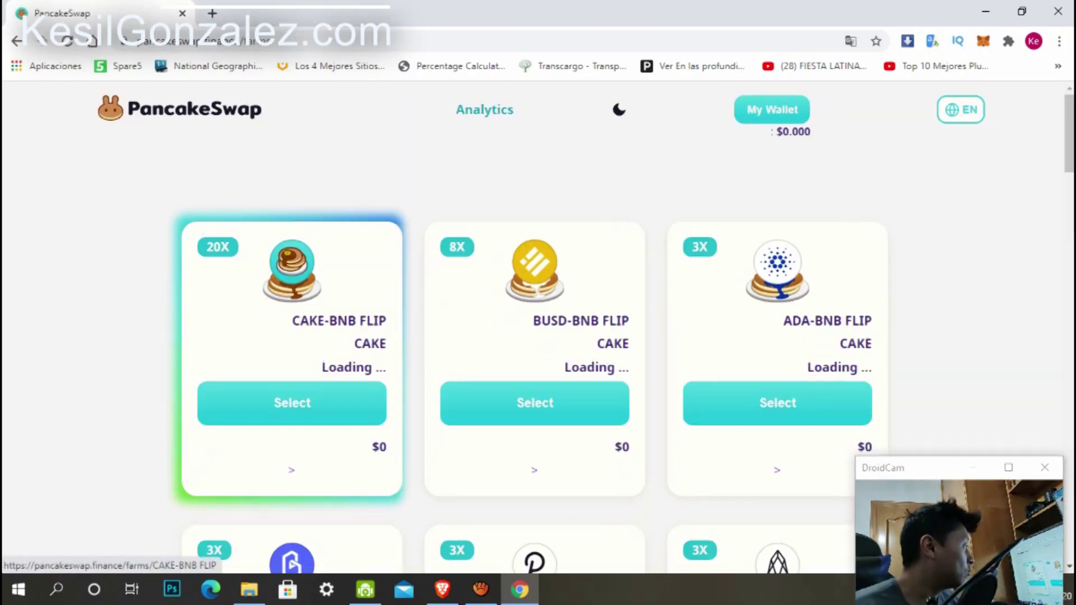
scroll(291, 336, "down", 3)
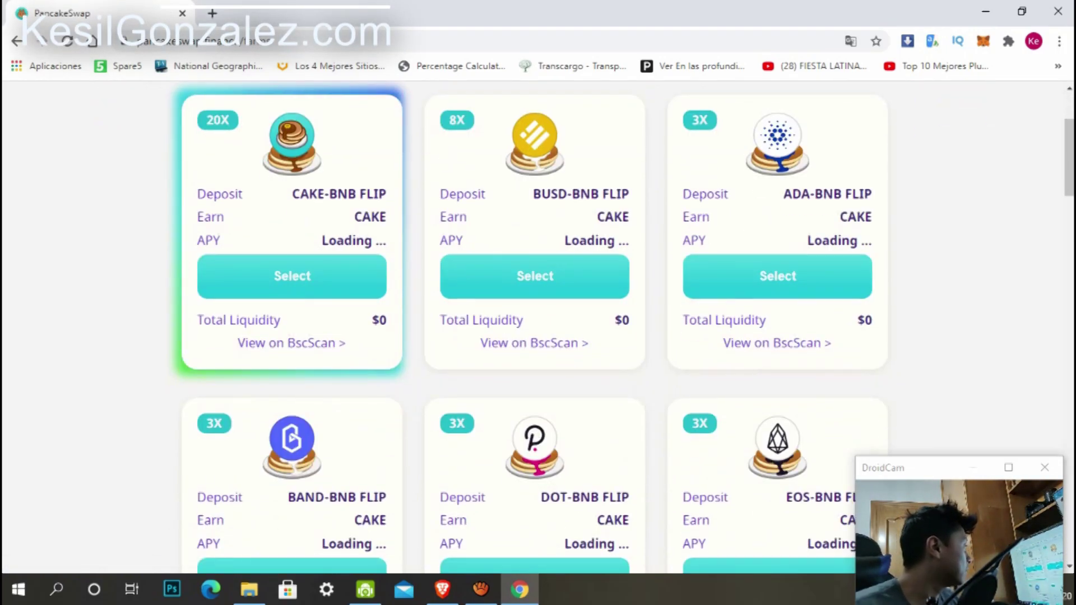
left_click(292, 275)
scroll(531, 302, "down", 4)
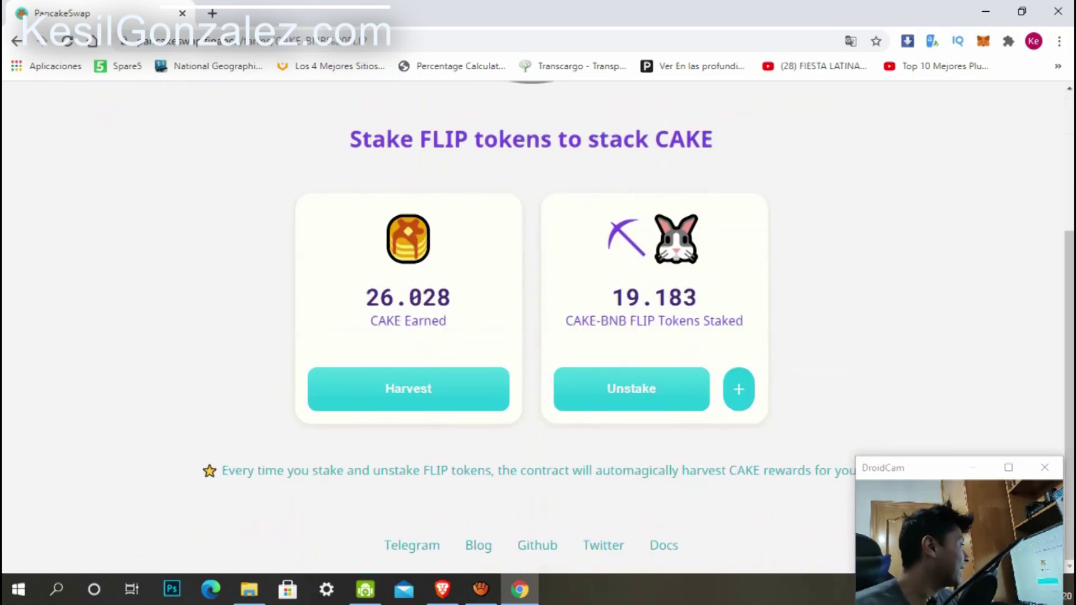
left_click_drag(365, 297, 452, 297)
left_click(452, 297)
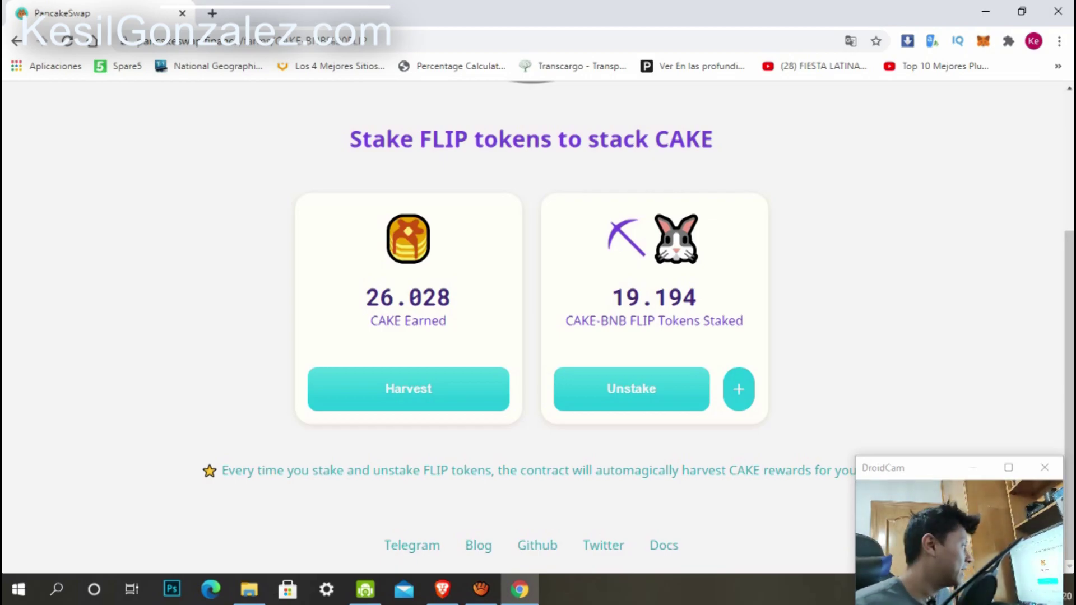
left_click(407, 388)
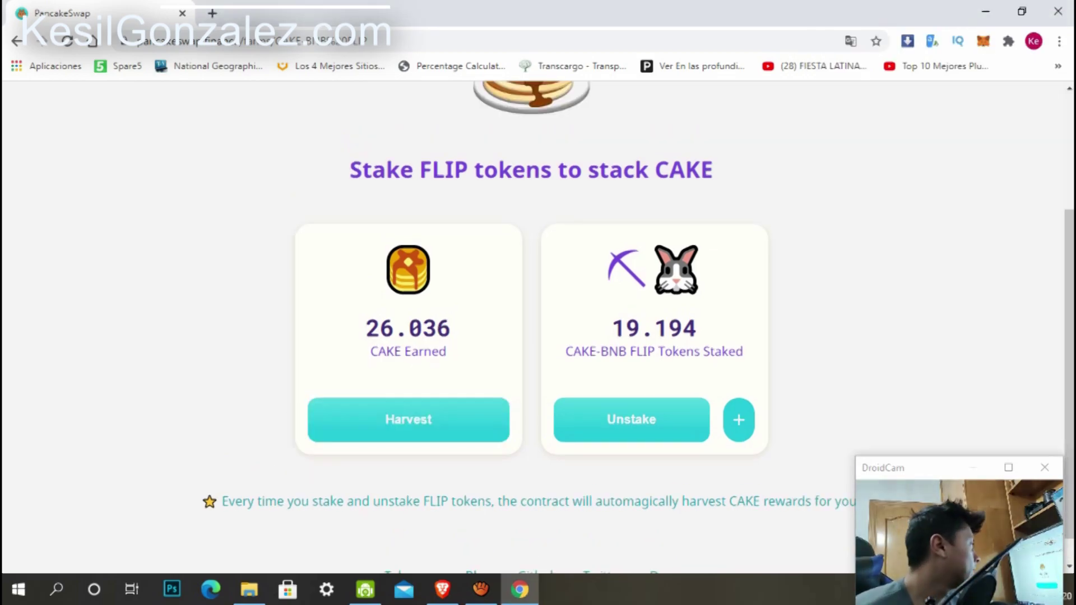
left_click(407, 419)
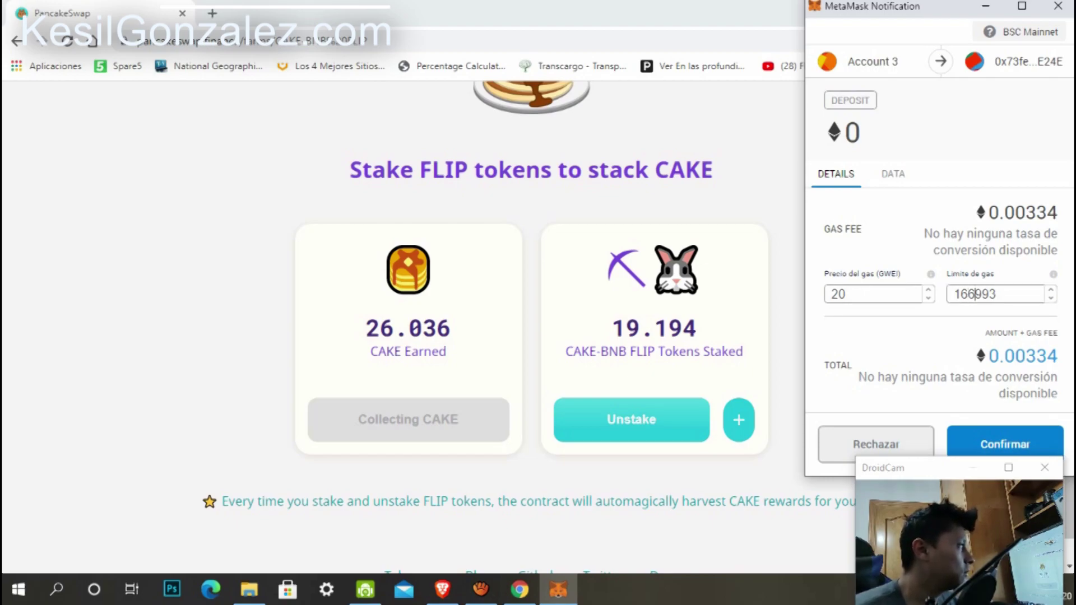
Set the MetaMask gas limit to 200000 and confirm the CAKE-BNB harvest.
key("ctrl+a")
left_click_drag(974, 294, 929, 290)
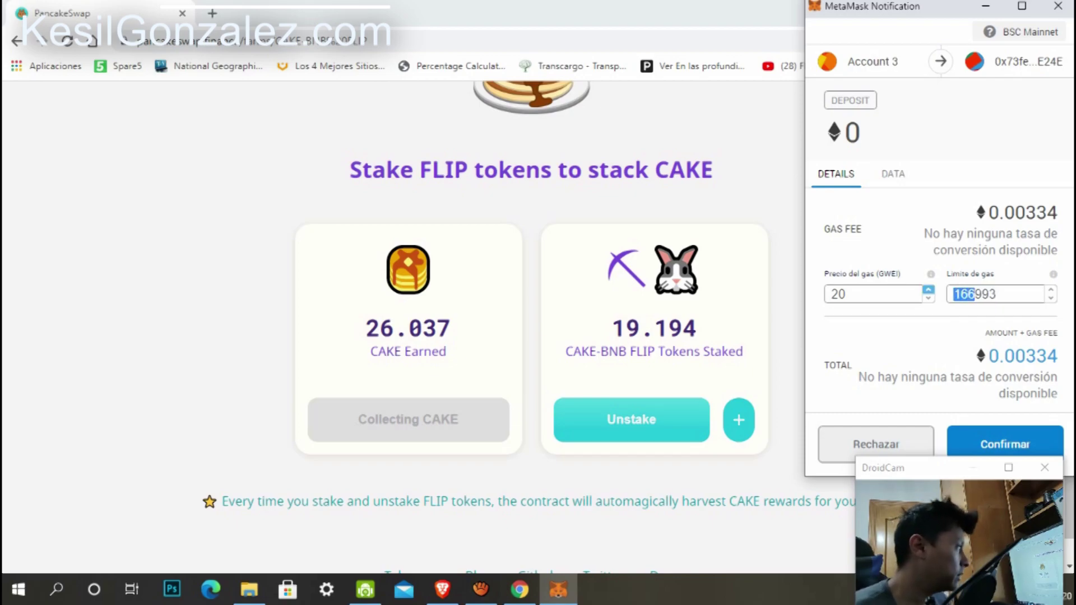
type("200")
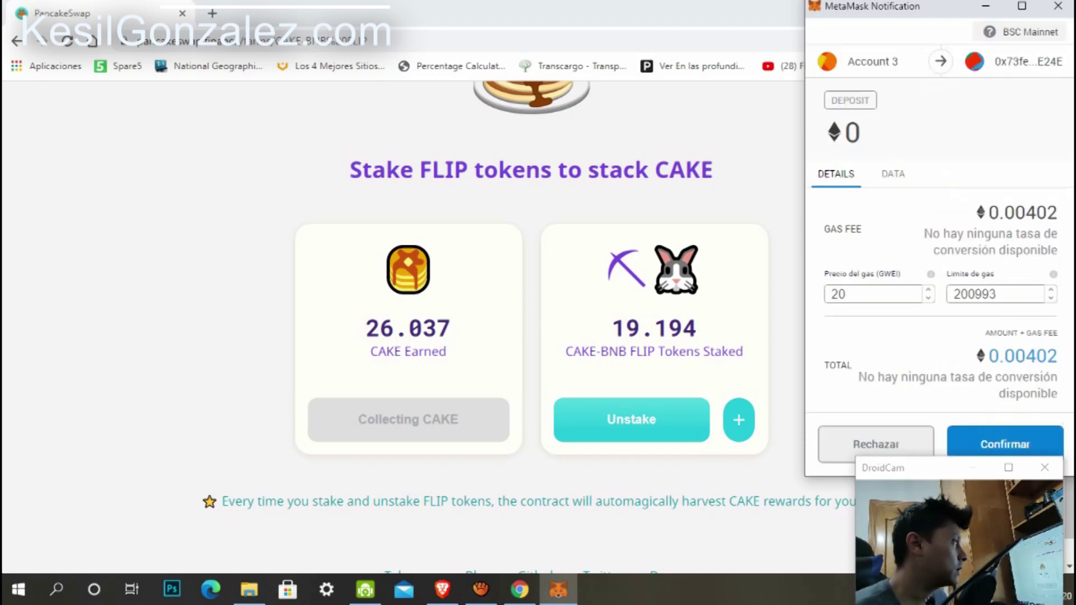
left_click_drag(975, 294, 996, 294)
type("000")
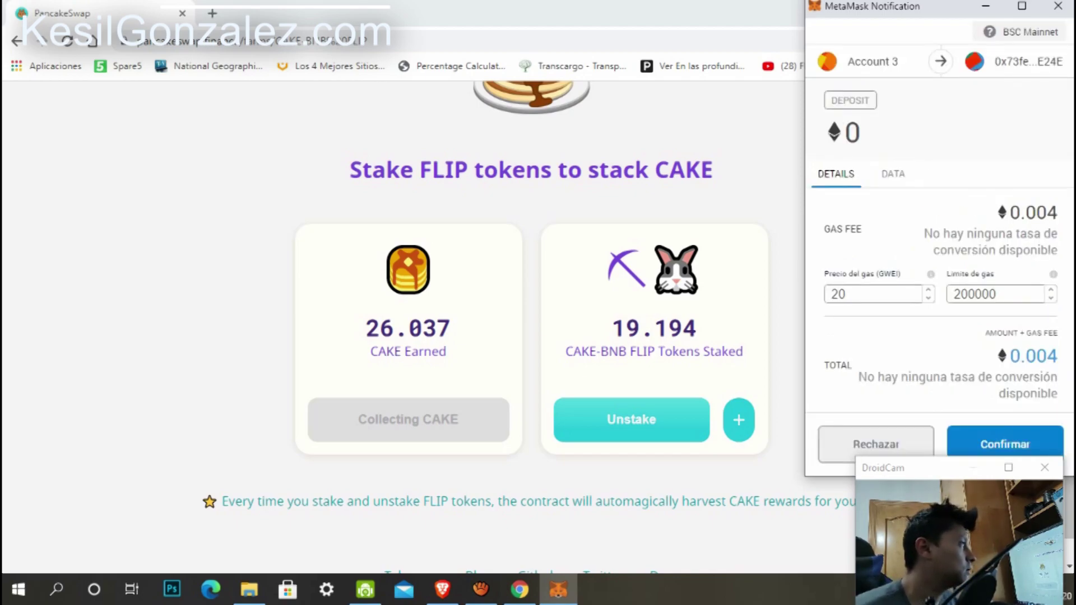
left_click(989, 444)
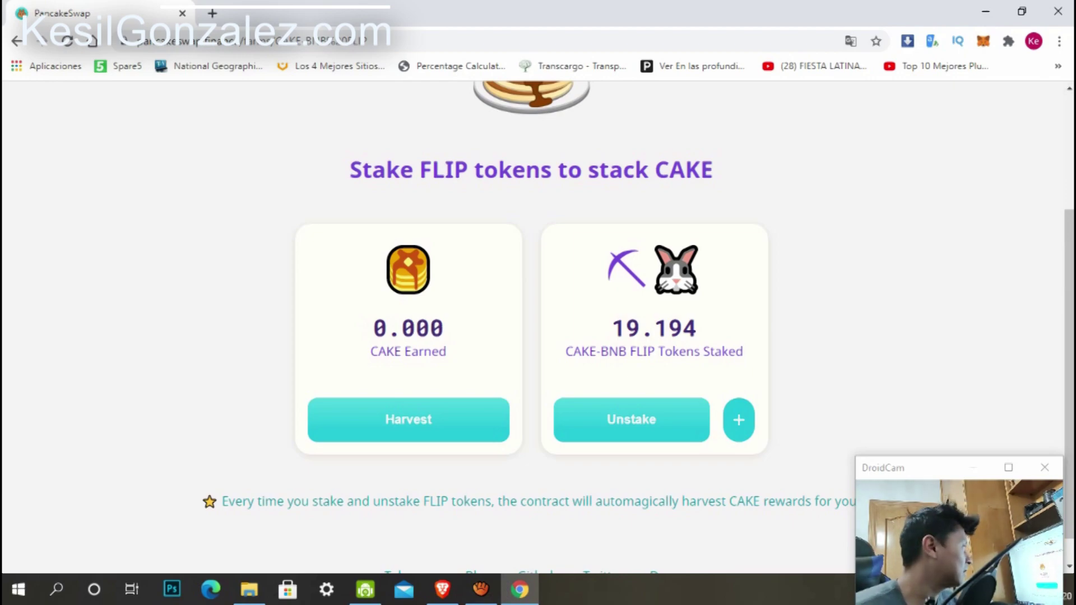
Verify CAKE Earned fell to about 0.001 and the wallet holds 28.568 Cake.
left_click_drag(372, 328, 445, 328)
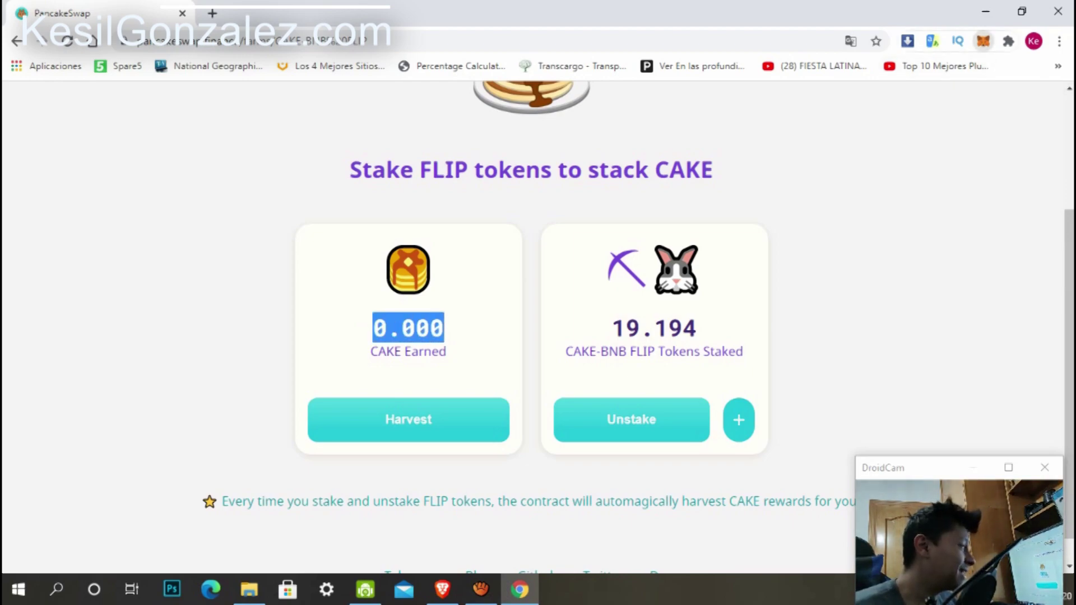
left_click(983, 41)
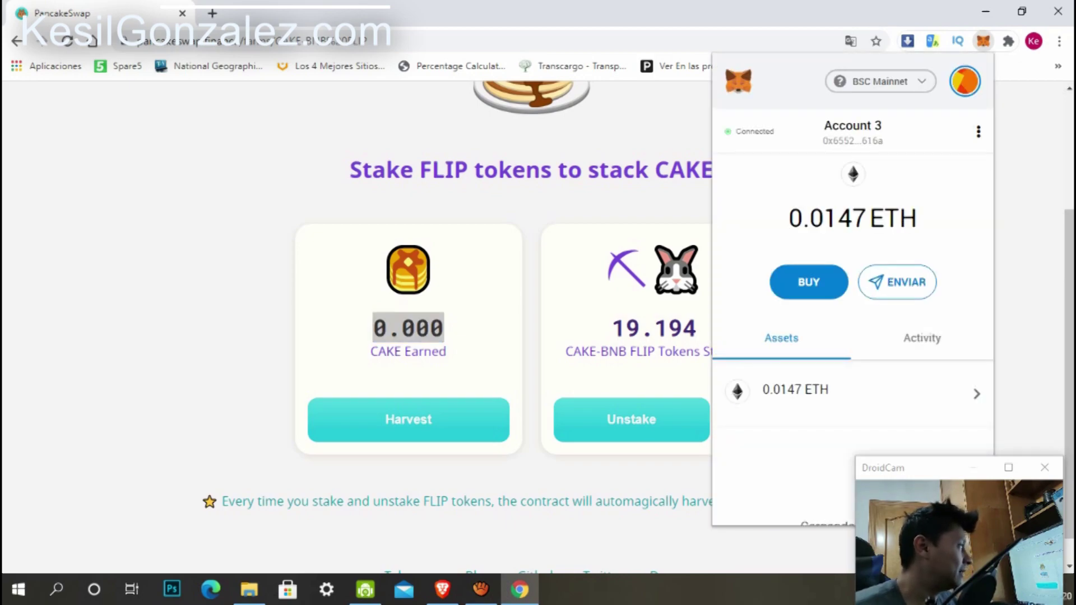
scroll(852, 291, "down", 2)
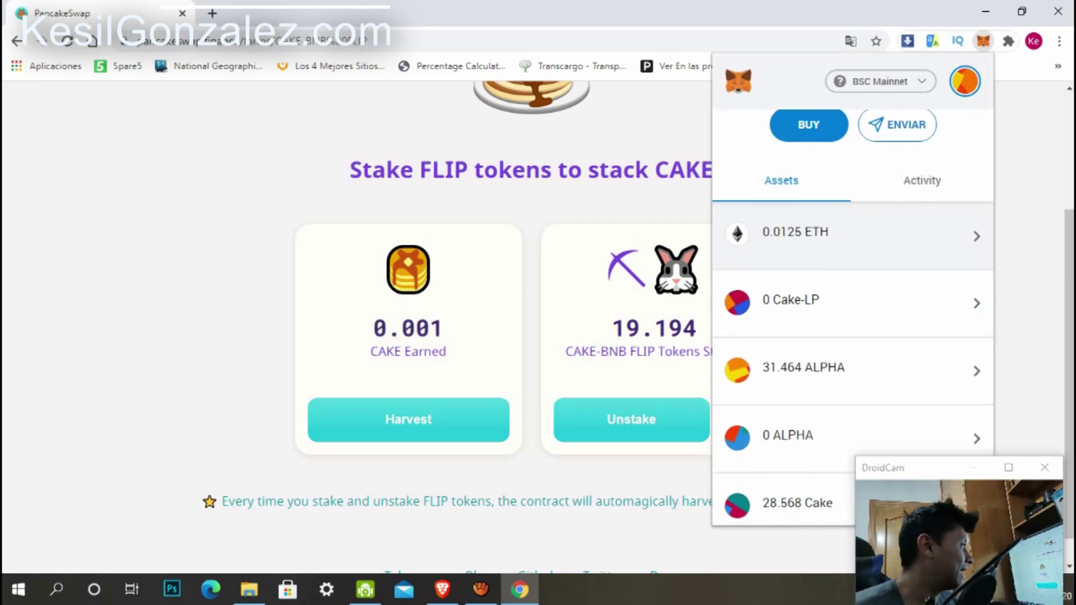
scroll(852, 336, "down", 2)
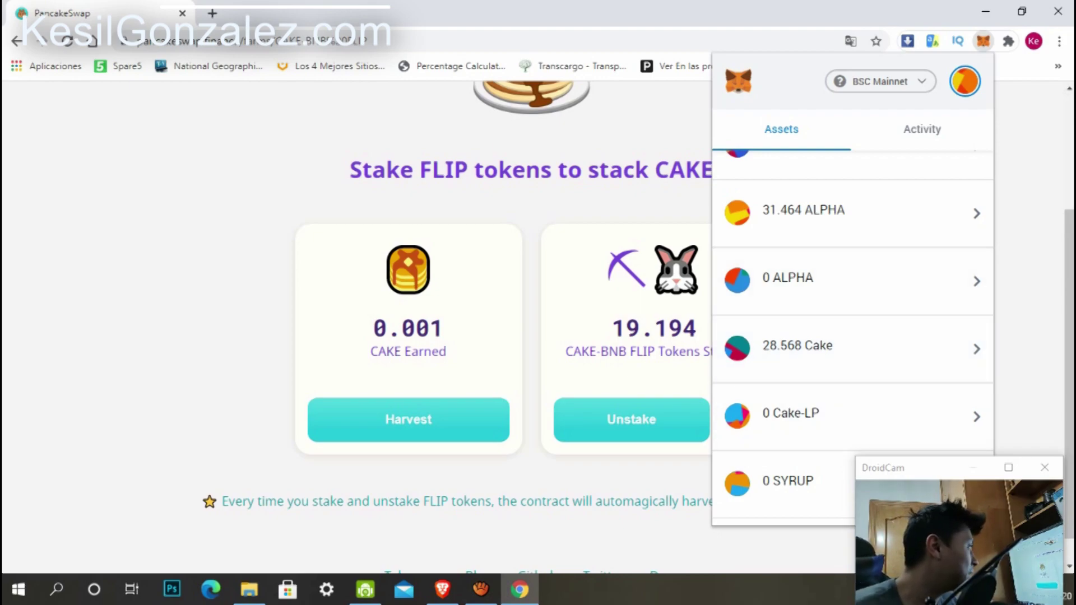
left_click(408, 327)
double_click(408, 328)
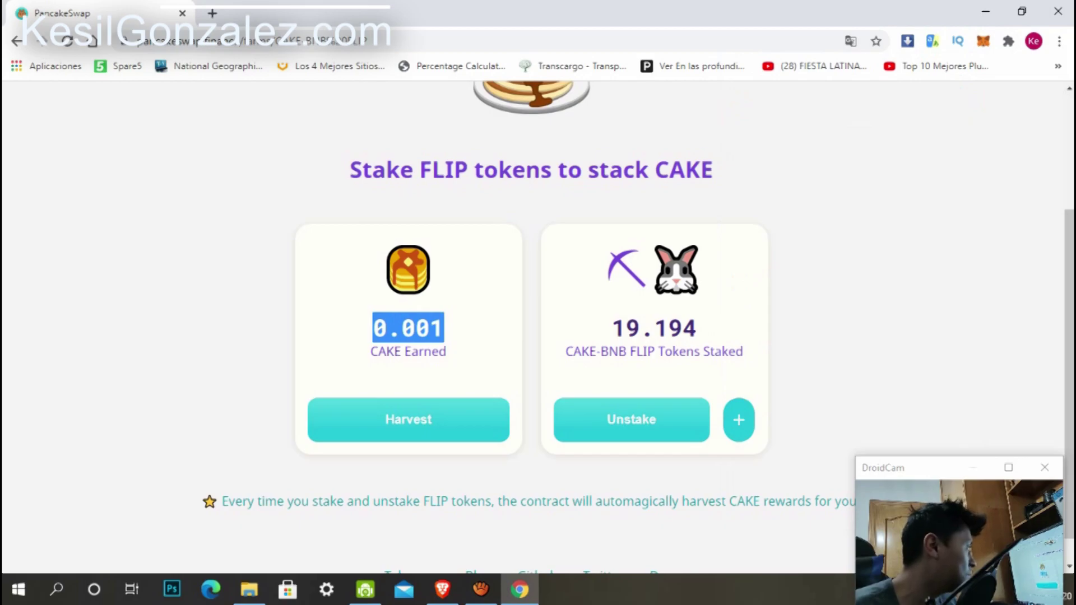
scroll(531, 280, "up", 3)
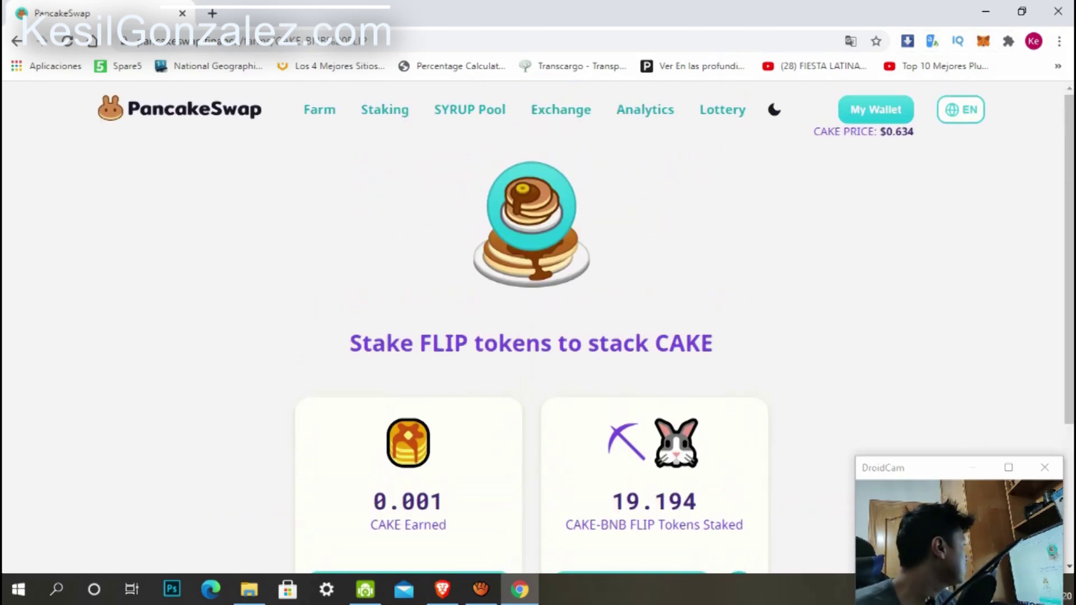
Harvest the ~10.148 CAKE staking rewards, confirming in MetaMask with a 200000 gas limit.
left_click(384, 109)
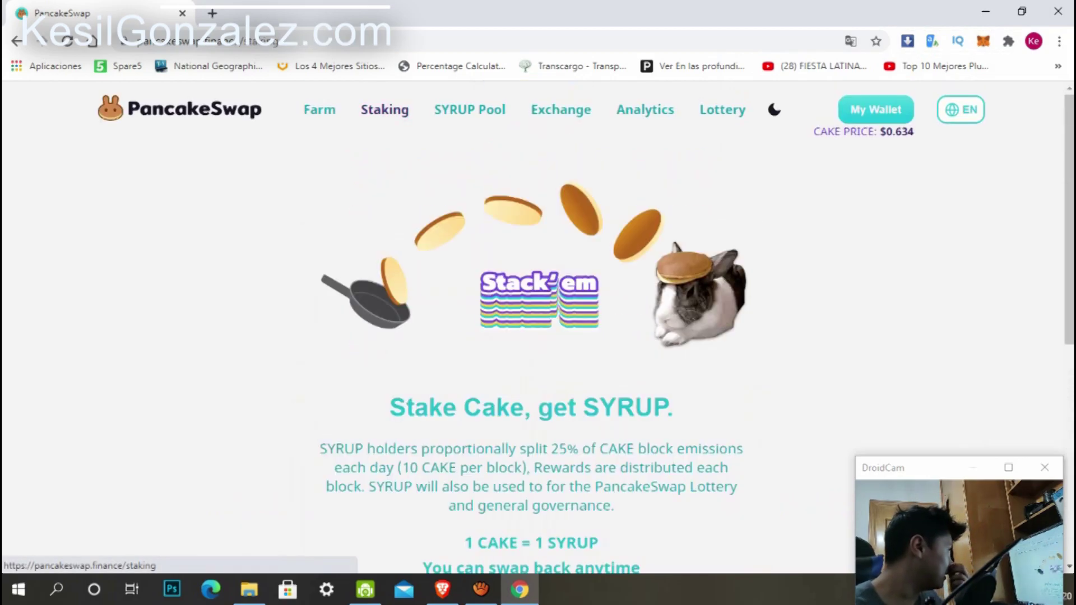
scroll(531, 327, "down", 7)
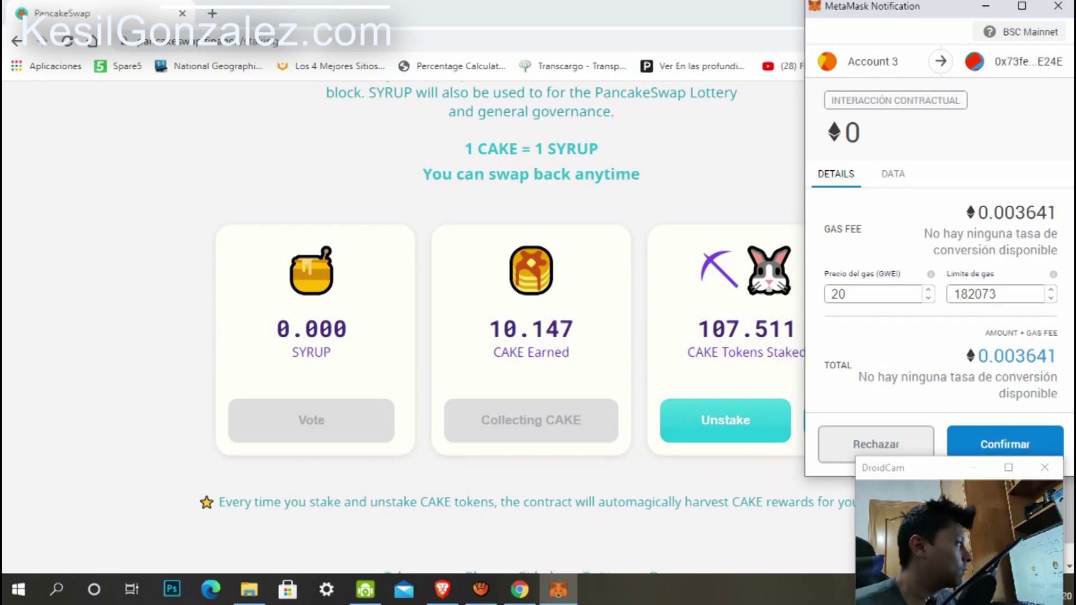
left_click_drag(976, 294, 952, 294)
type("200")
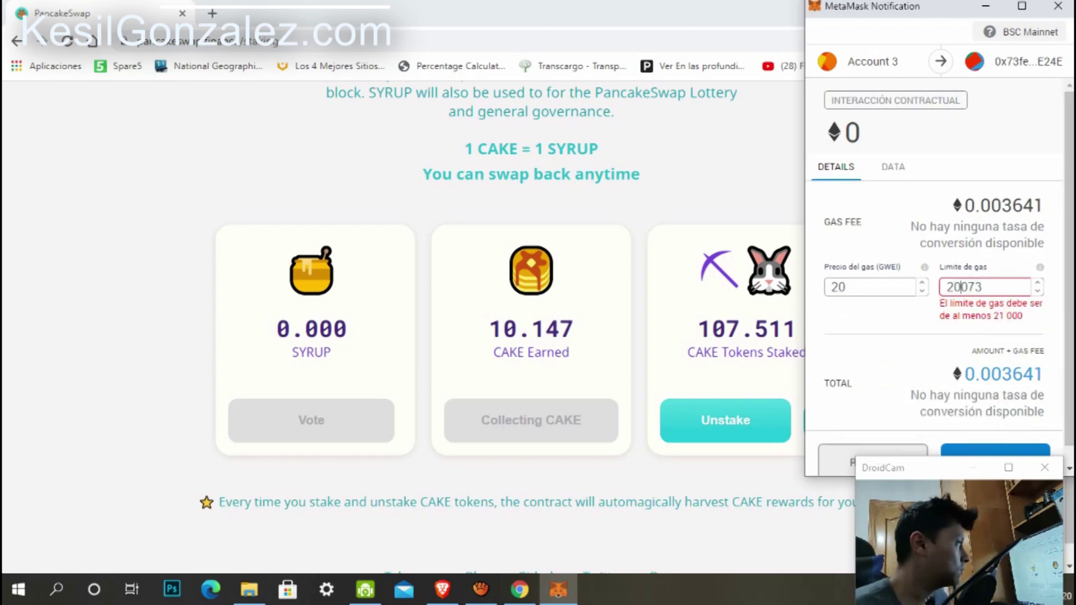
key("shift+End")
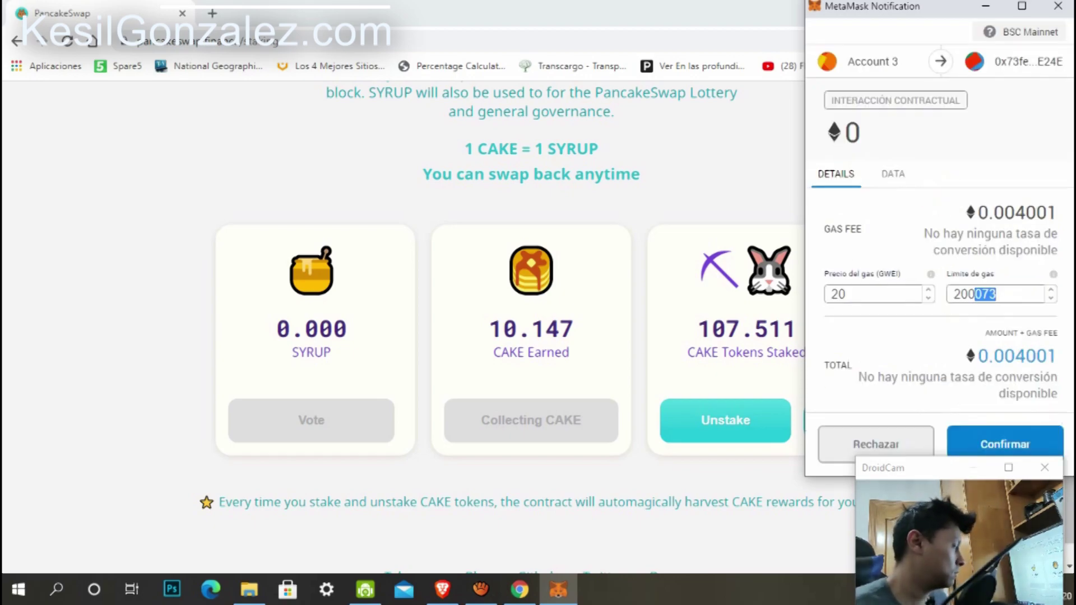
type("0000")
key("Return")
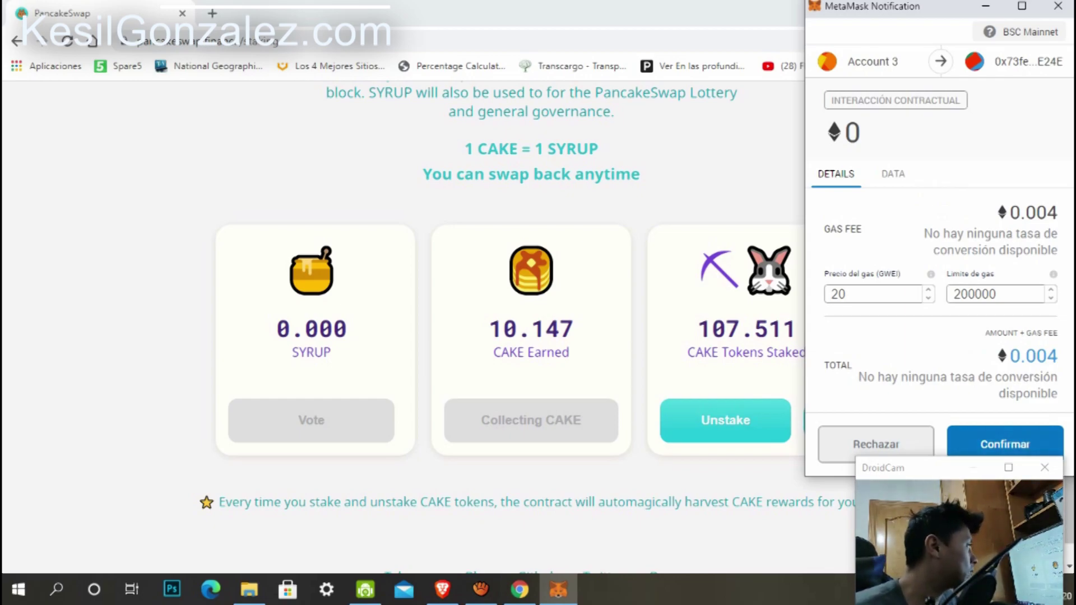
left_click(1004, 443)
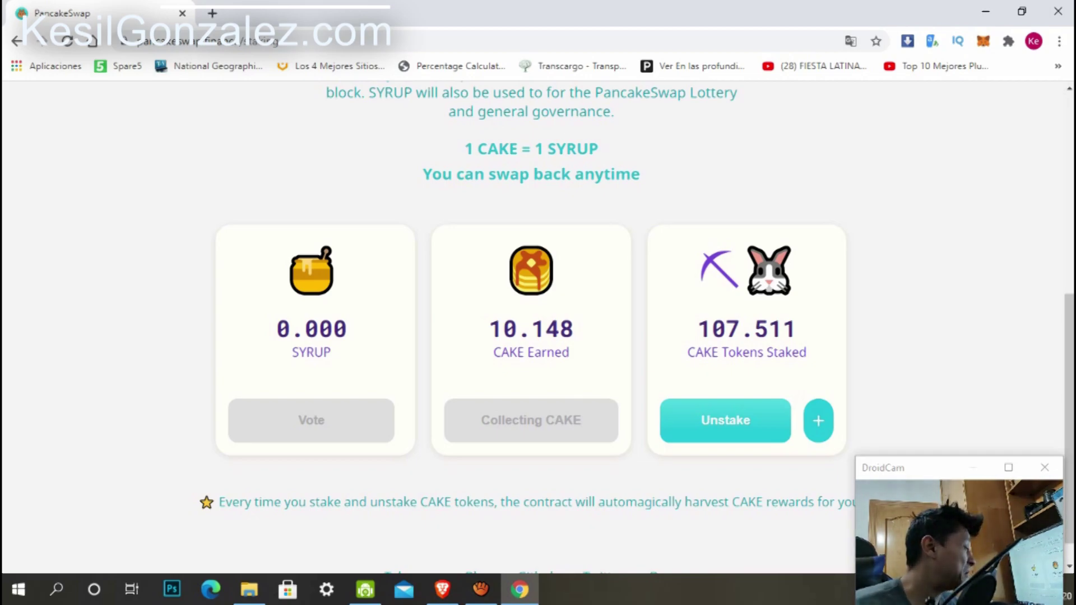
Check the wallet token balances after the staking harvest.
scroll(538, 327, "up", 7)
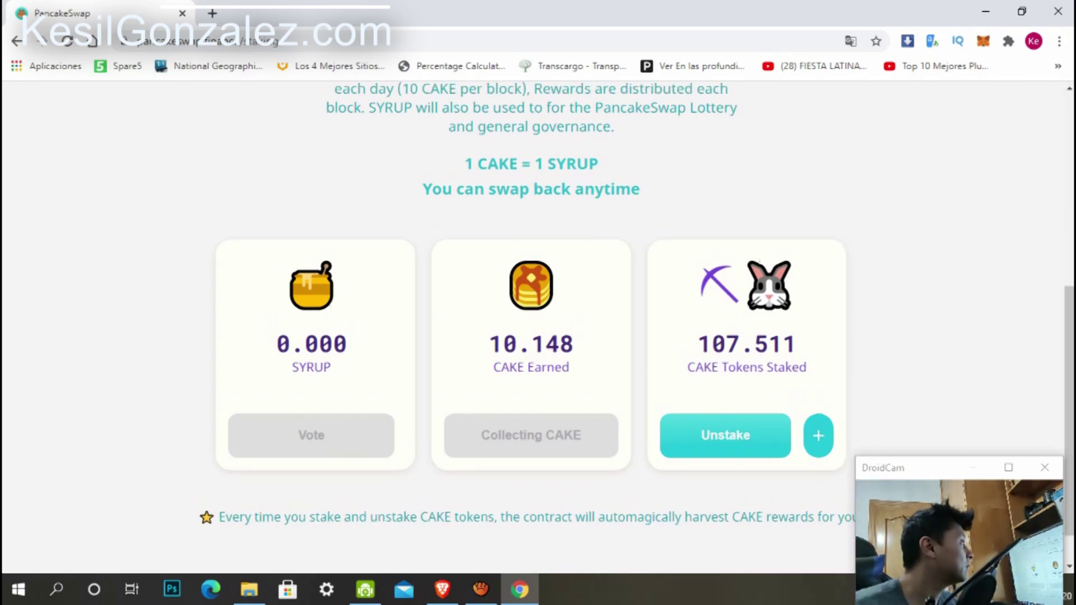
scroll(537, 328, "down", 7)
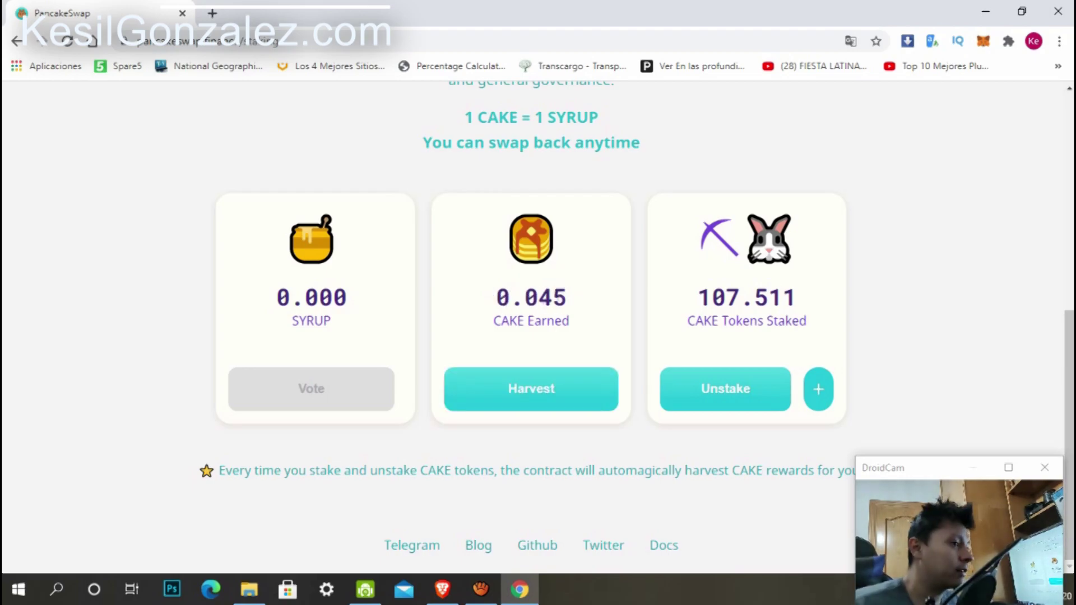
scroll(538, 327, "up", 7)
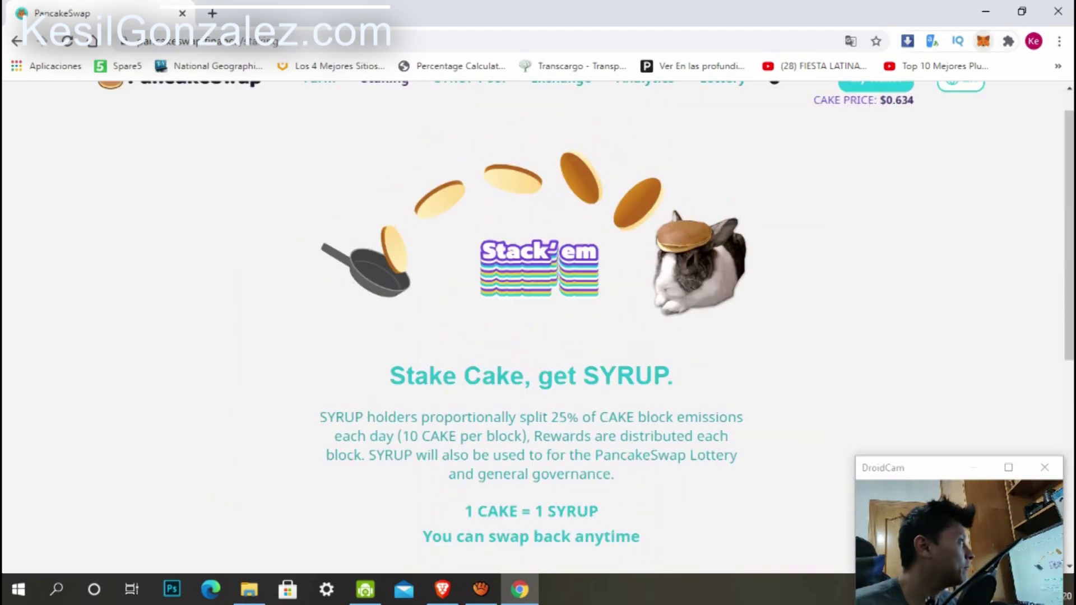
left_click(983, 41)
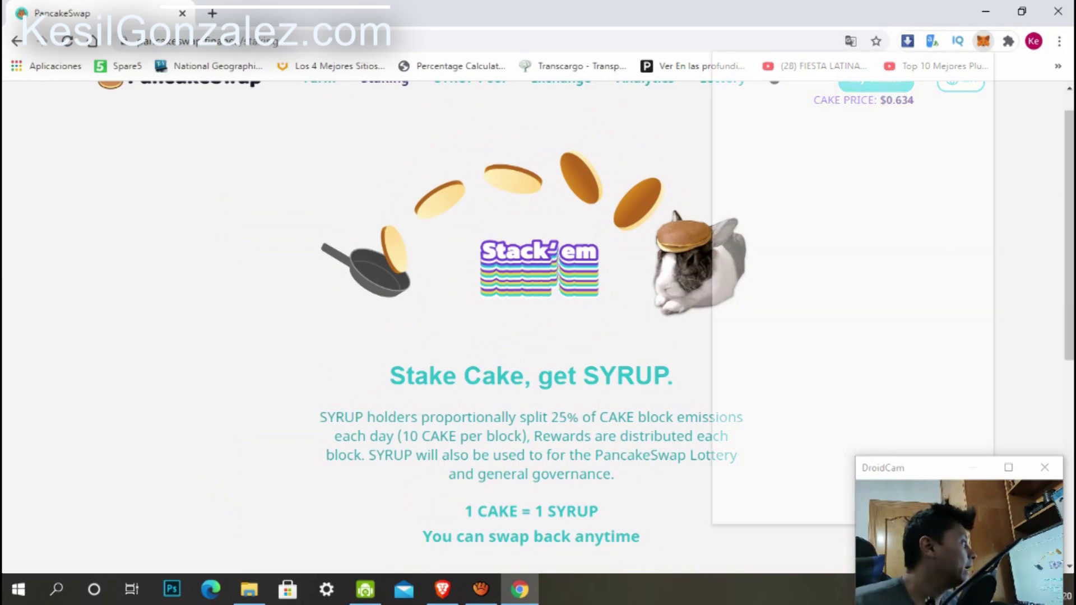
scroll(851, 301, "down", 3)
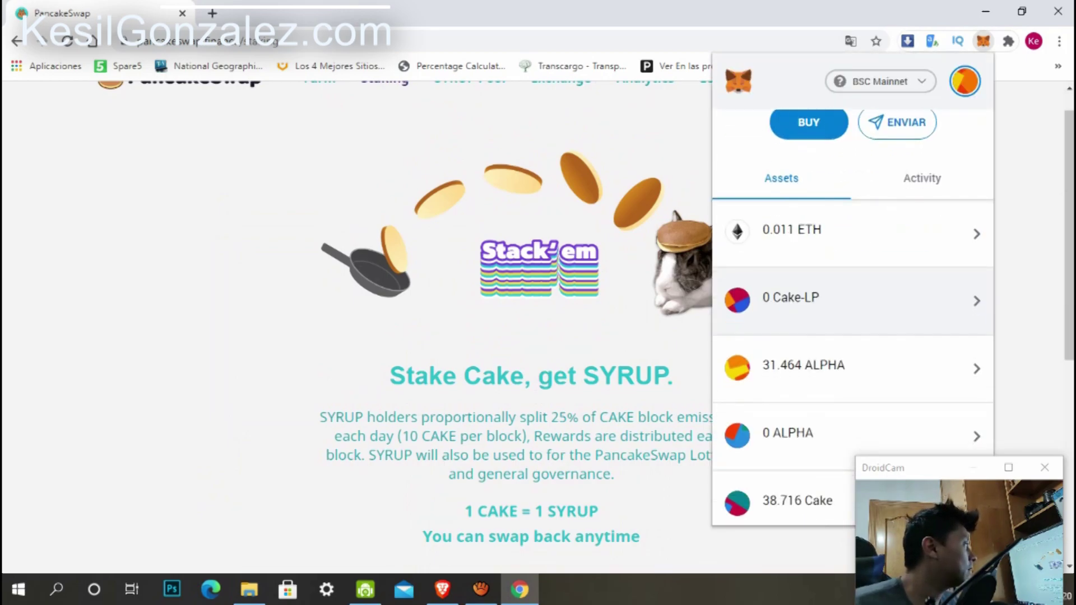
scroll(851, 301, "down", 5)
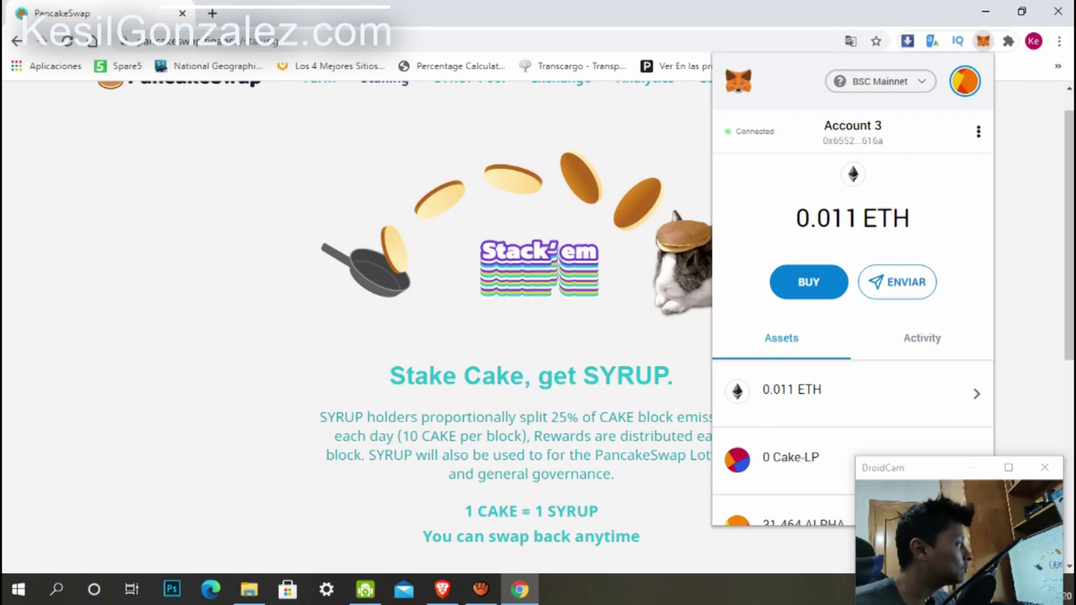
key("Escape")
Glance over the Farms page, then move to the Exchange swap page.
scroll(532, 313, "down", 7)
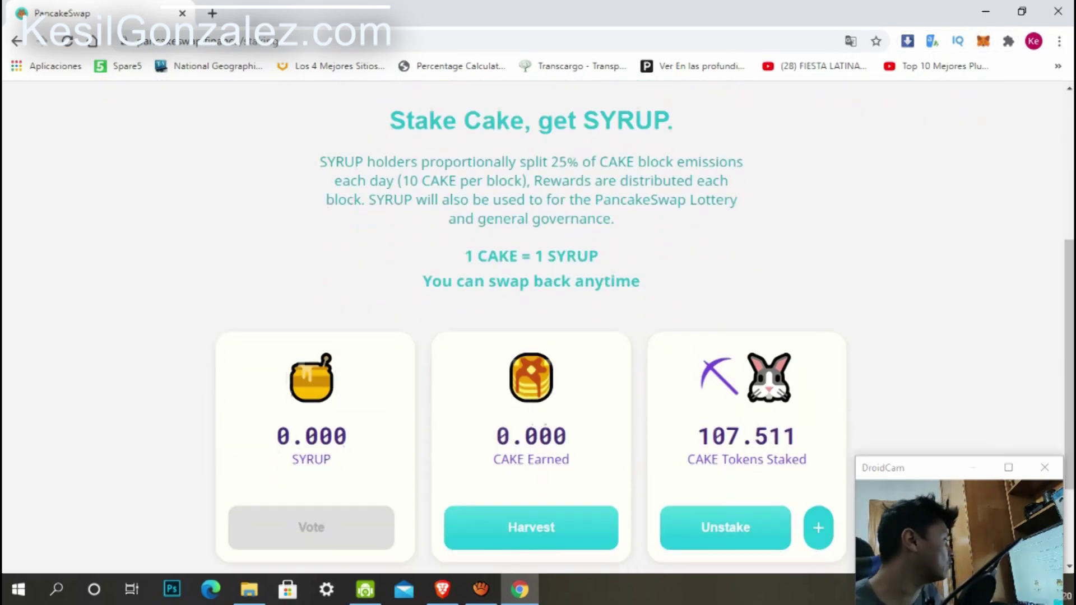
scroll(531, 313, "up", 7)
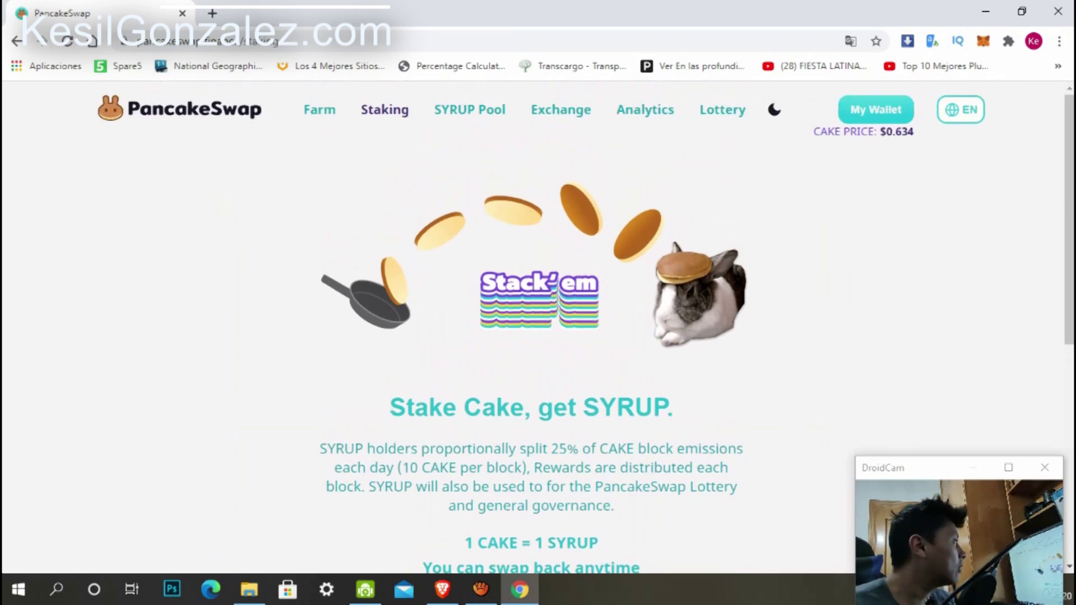
left_click(319, 110)
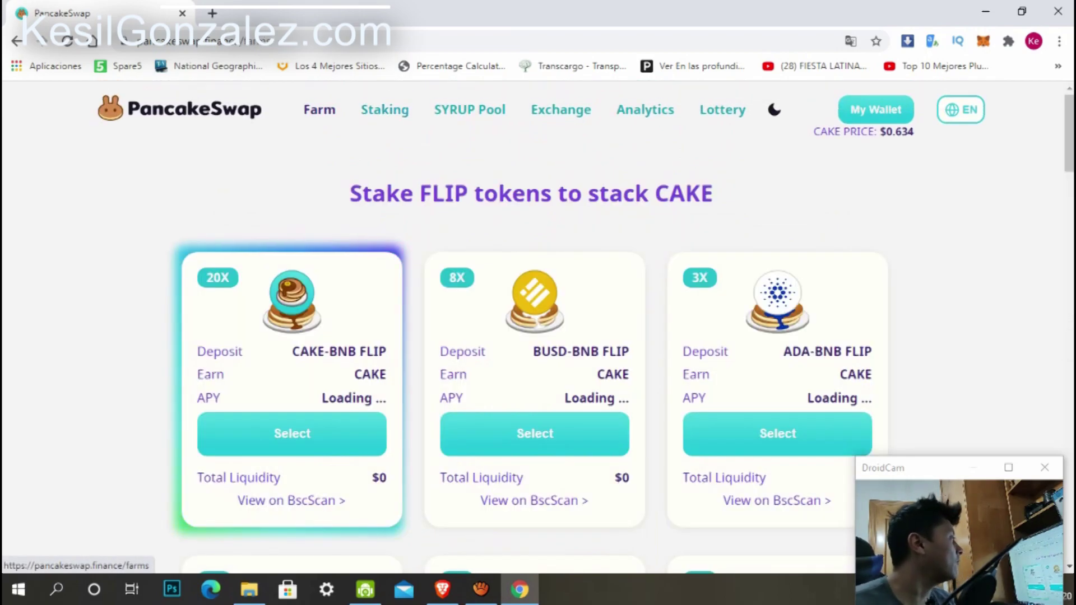
scroll(531, 314, "down", 1)
scroll(531, 314, "up", 1)
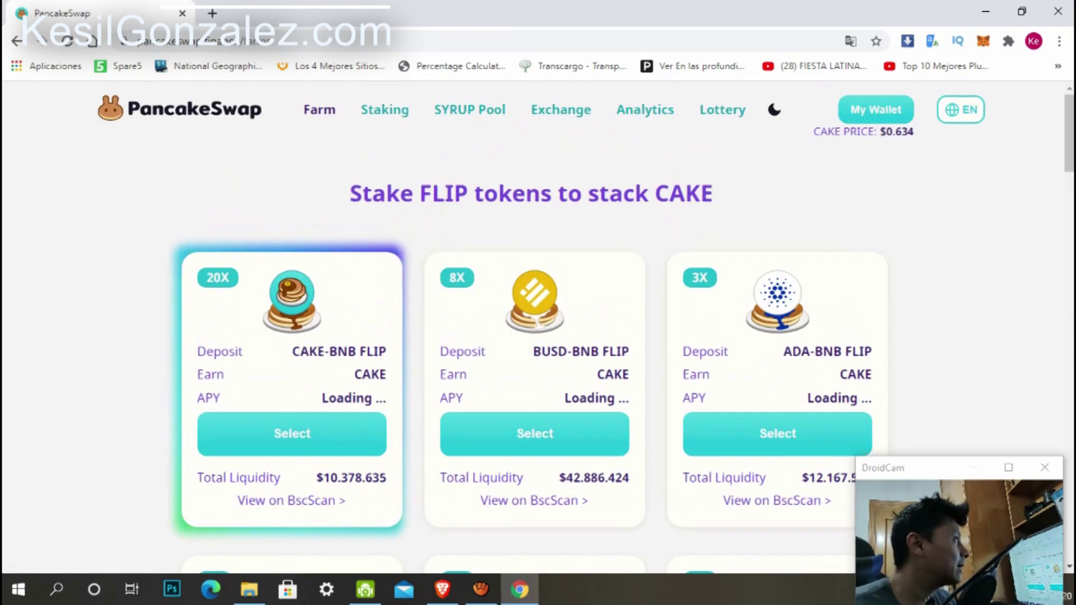
left_click(560, 110)
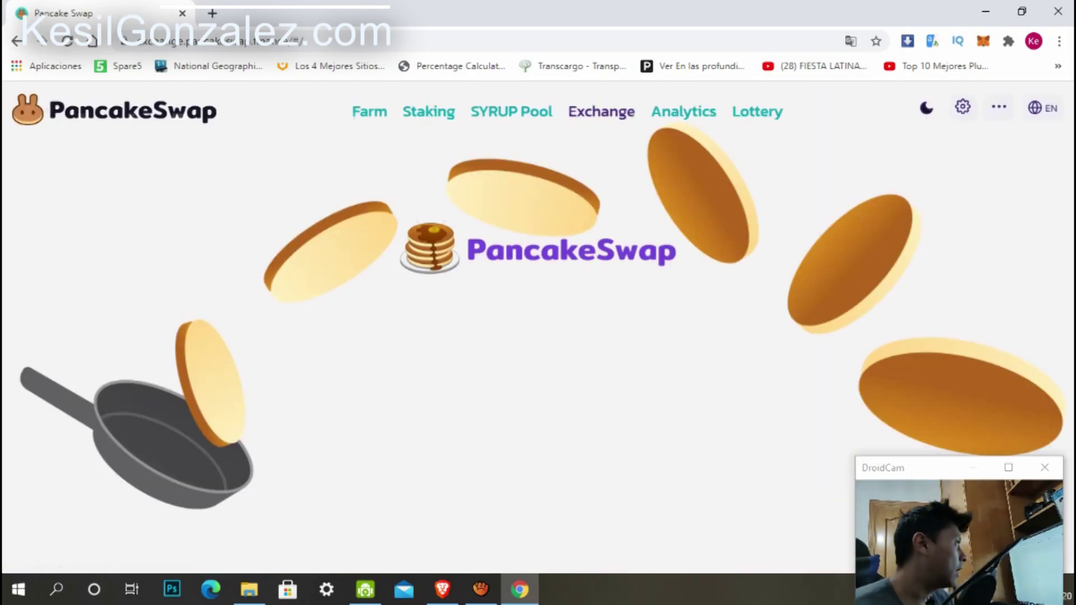
Start adding liquidity with CAKE and BNB as the token pair.
scroll(538, 336, "down", 2)
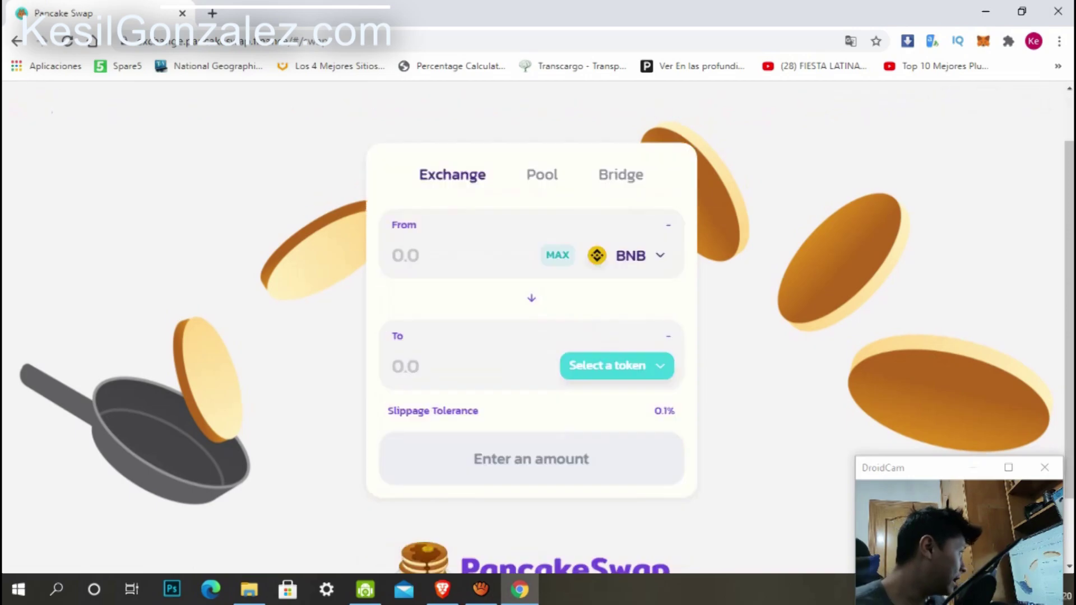
left_click(542, 161)
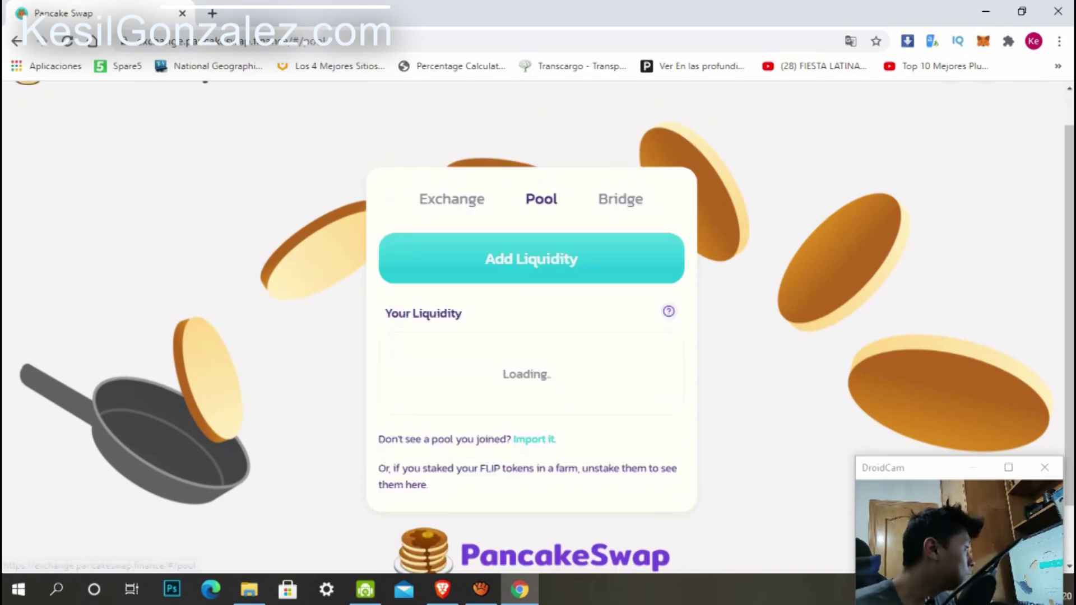
left_click(531, 257)
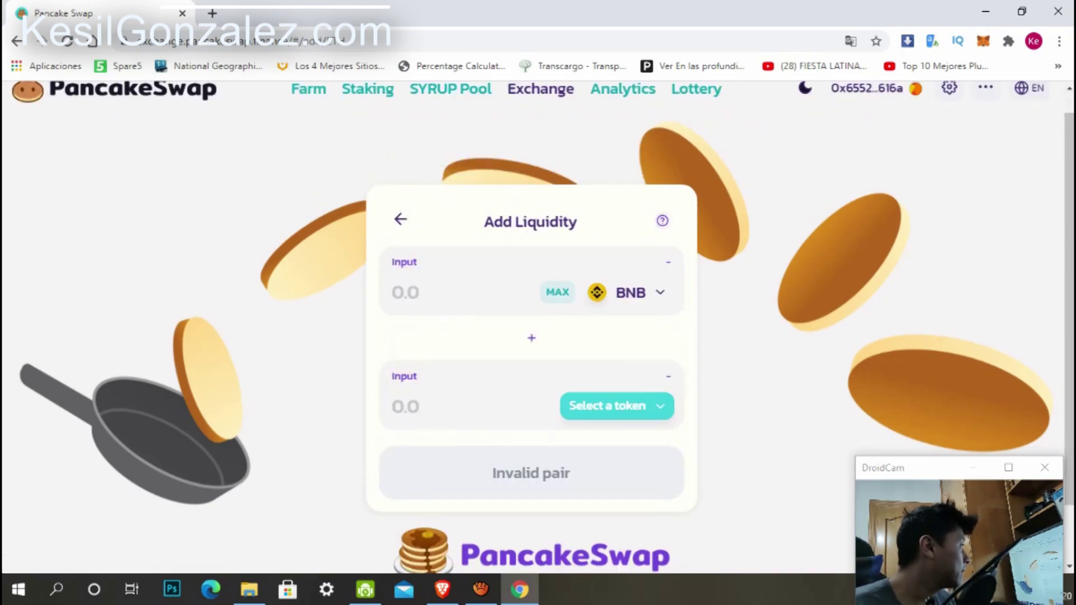
left_click(616, 406)
scroll(532, 443, "down", 2)
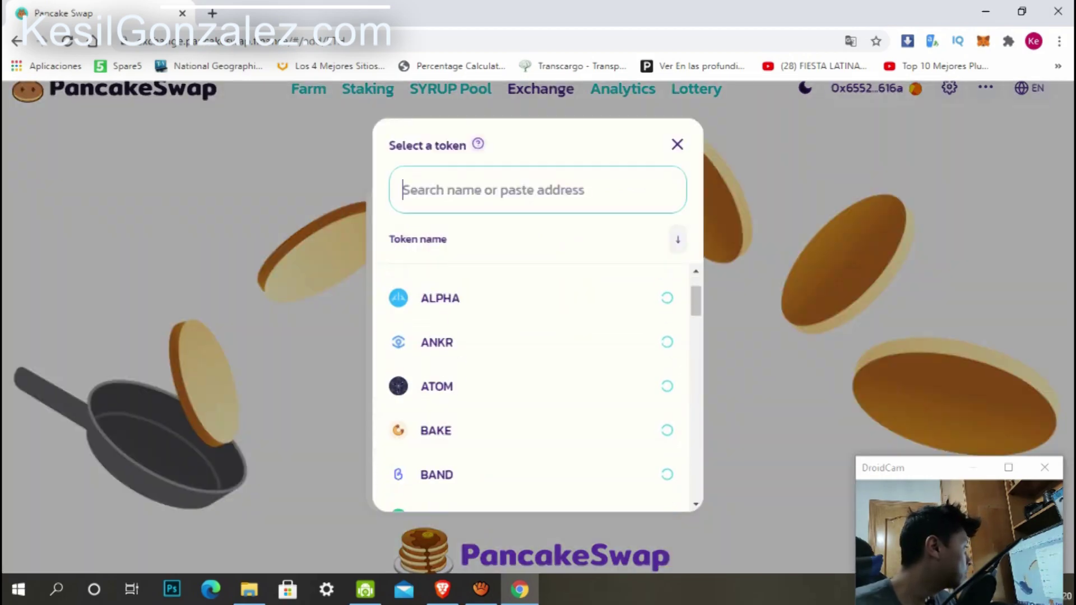
left_click(442, 431)
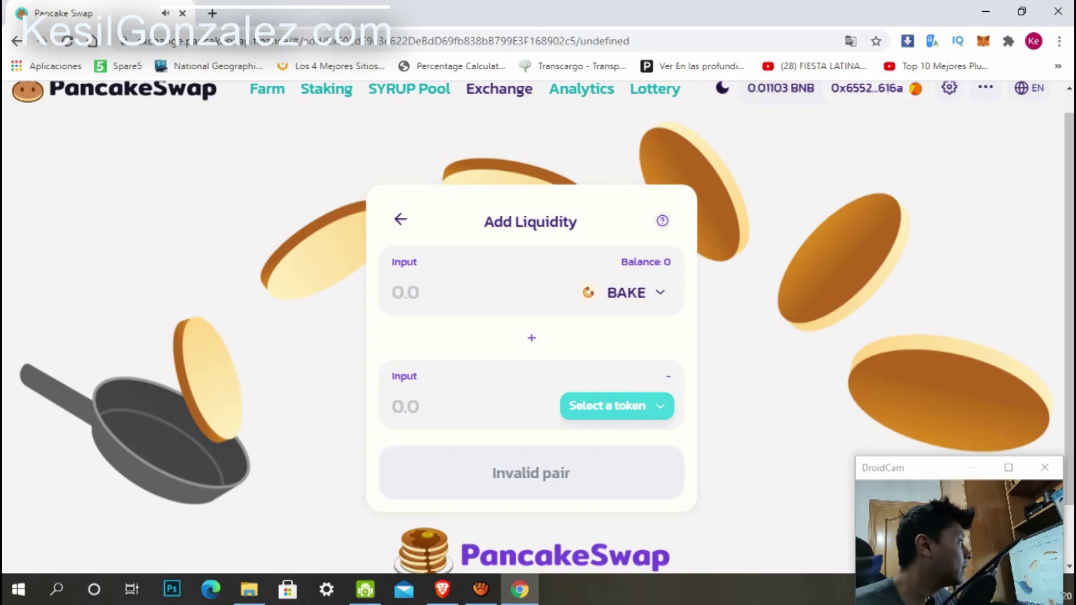
scroll(531, 336, "up", 1)
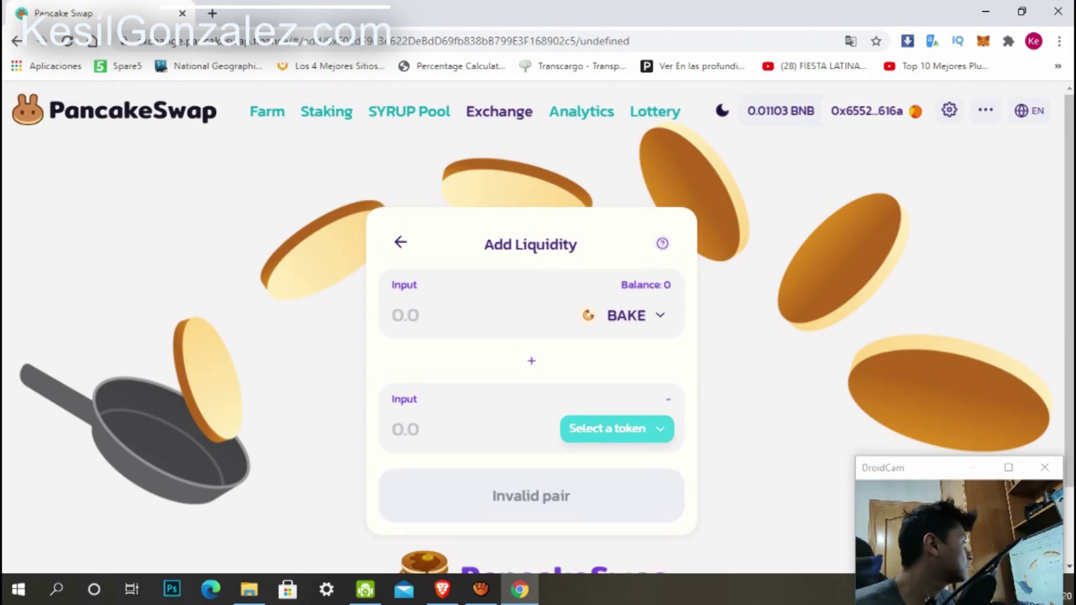
left_click(617, 428)
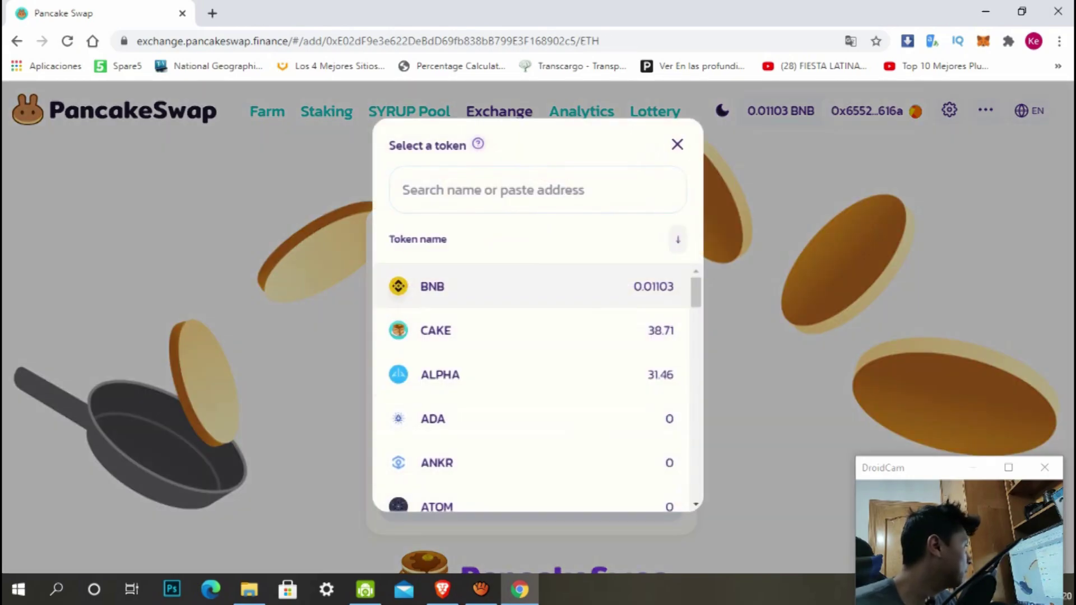
left_click(431, 286)
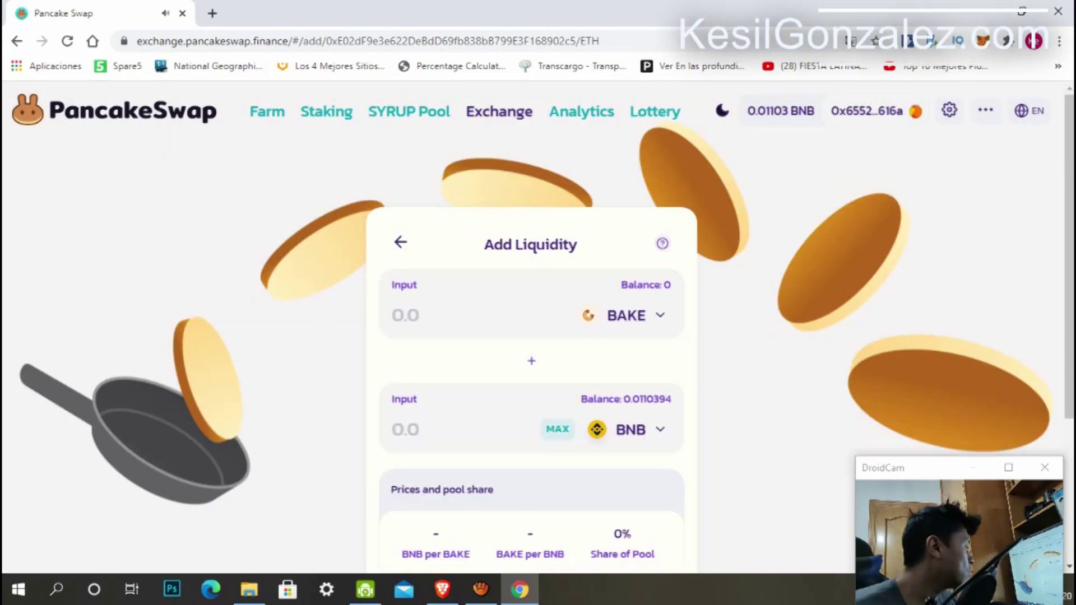
left_click(626, 315)
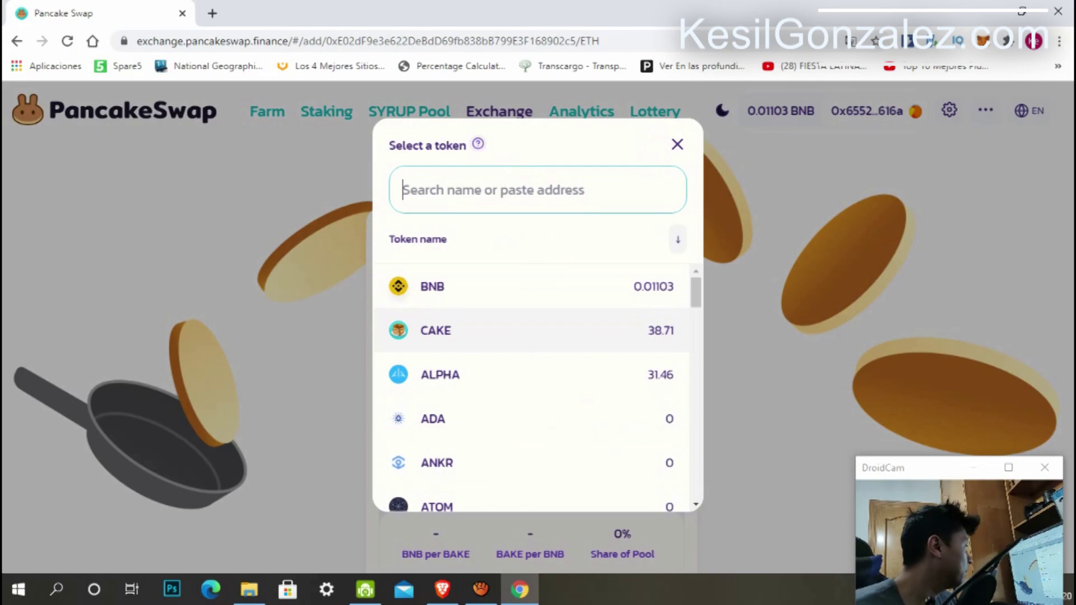
left_click(435, 330)
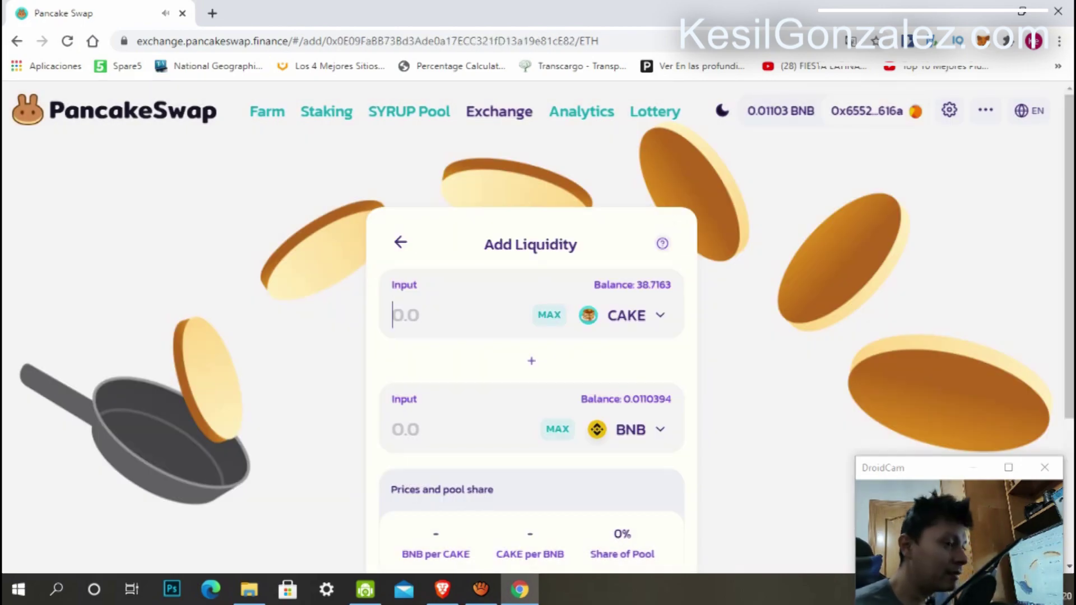
Enter 38 CAKE and the matching BNB amount, find BNB insufficient, and return to Farms.
type("38")
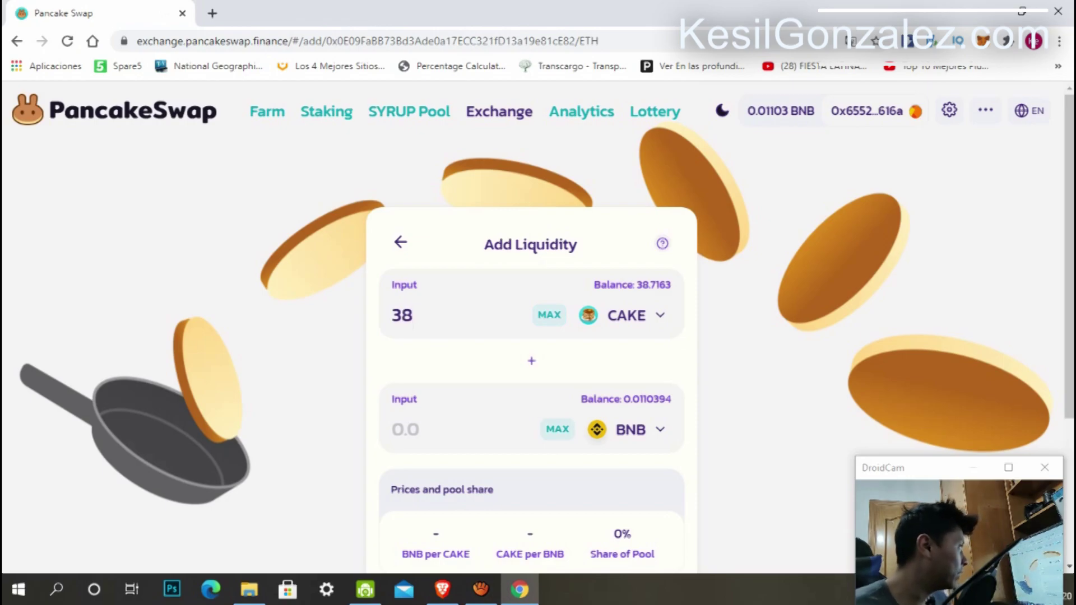
left_click(405, 429)
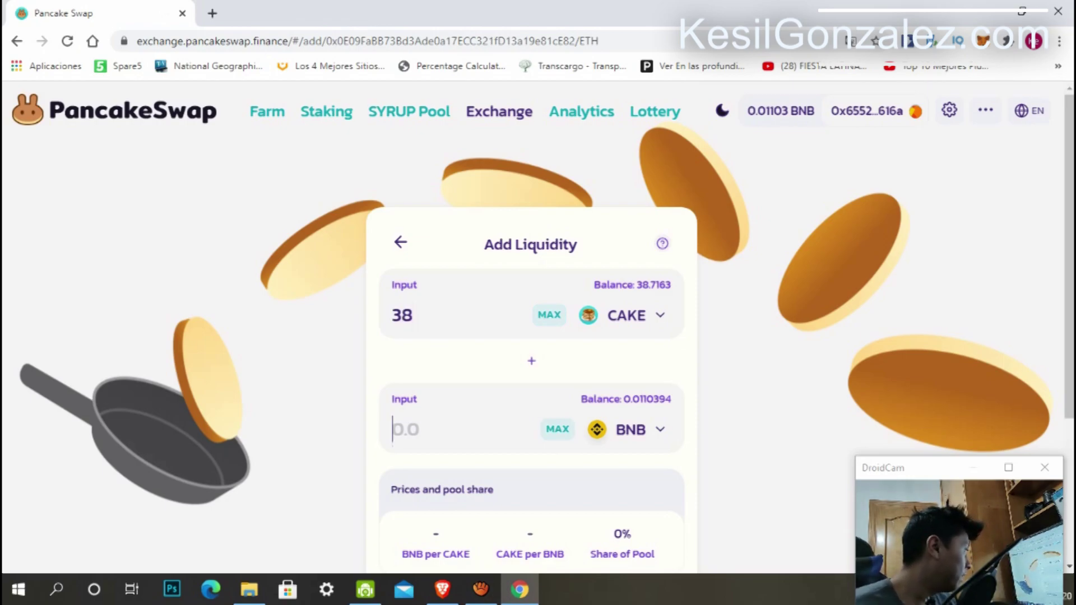
scroll(538, 325, "down", 1)
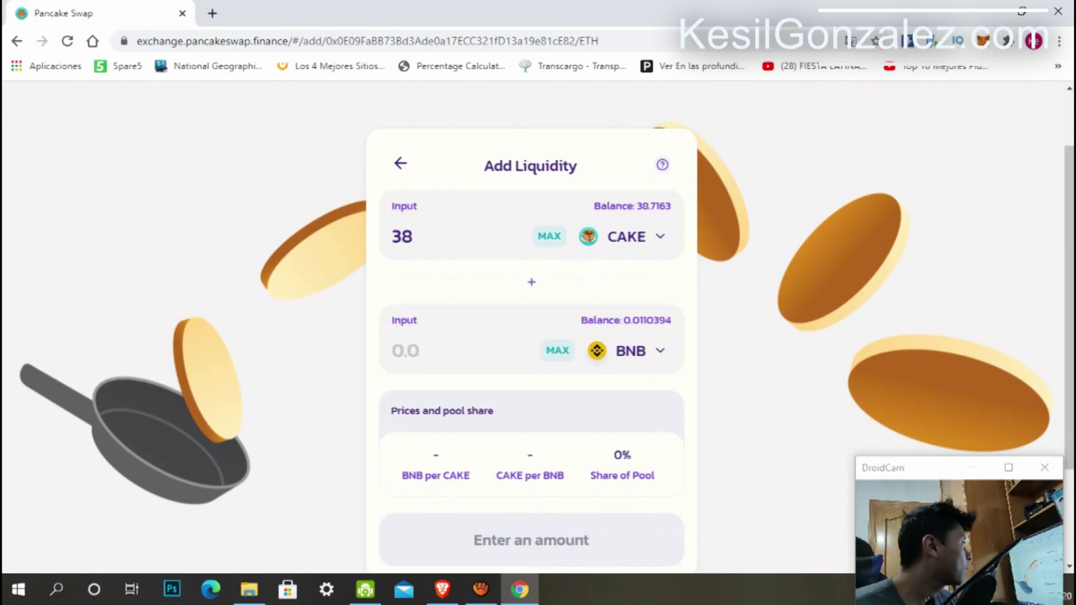
type("0.80257")
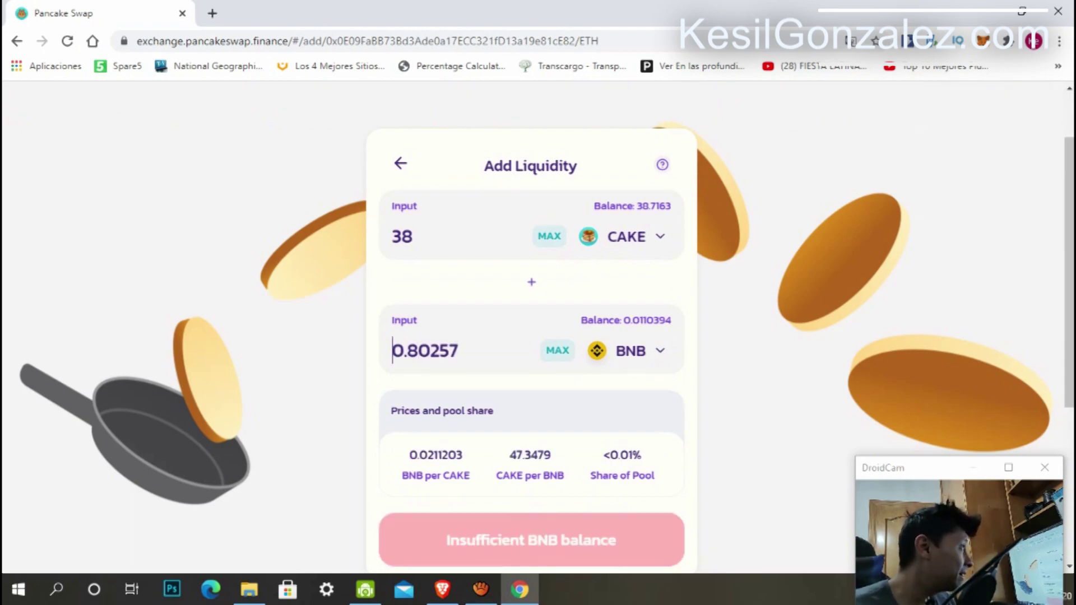
left_click(401, 236)
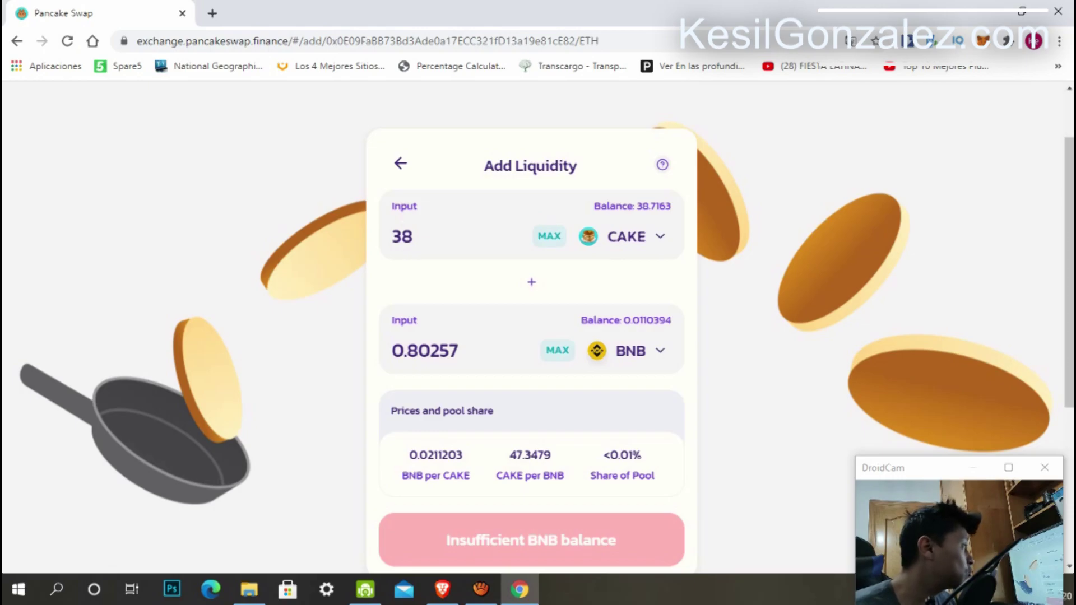
left_click_drag(407, 350, 430, 350)
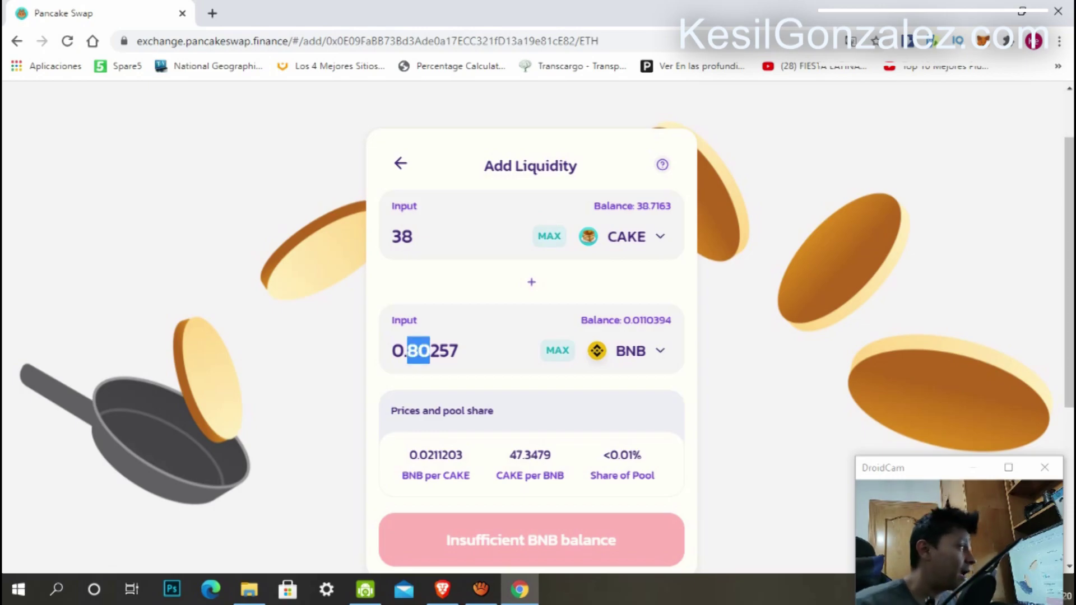
scroll(531, 280, "up", 2)
left_click(268, 111)
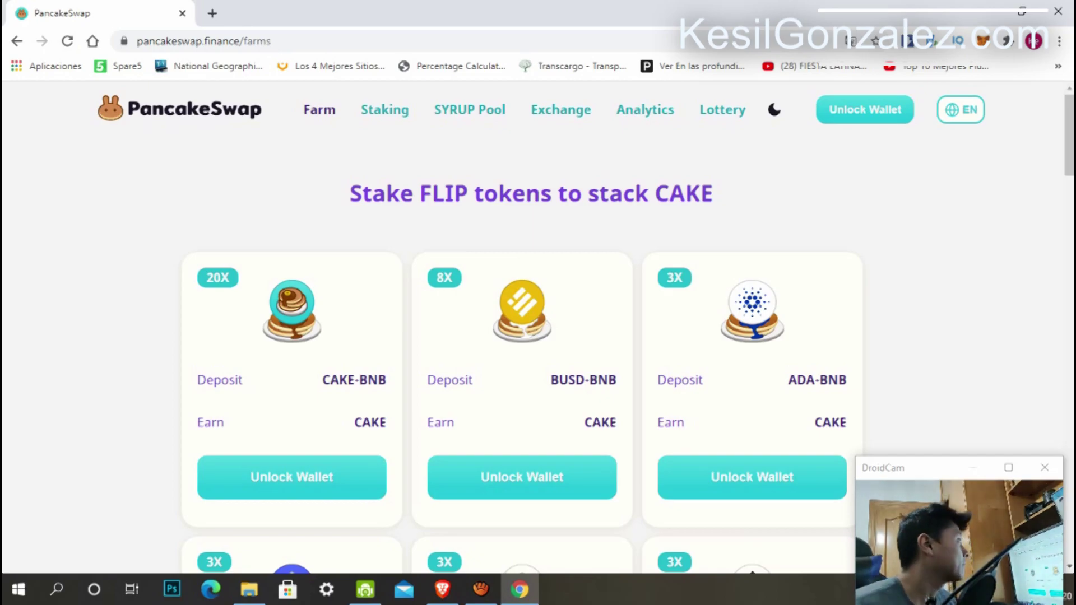
Open the CAKE staking page and connect the wallet.
left_click(384, 110)
scroll(532, 336, "down", 5)
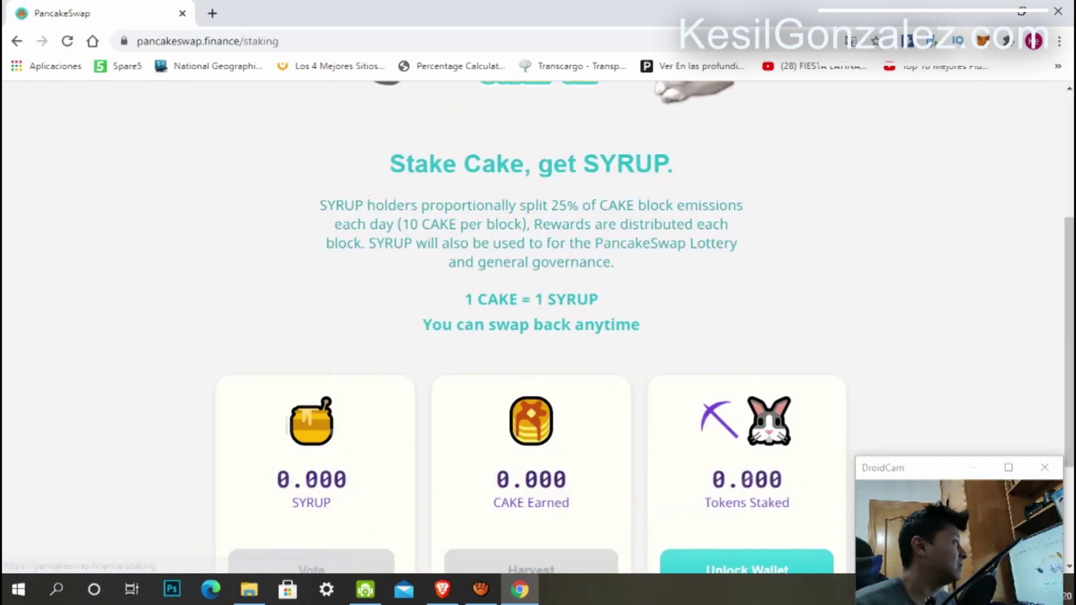
scroll(532, 336, "up", 5)
left_click(865, 110)
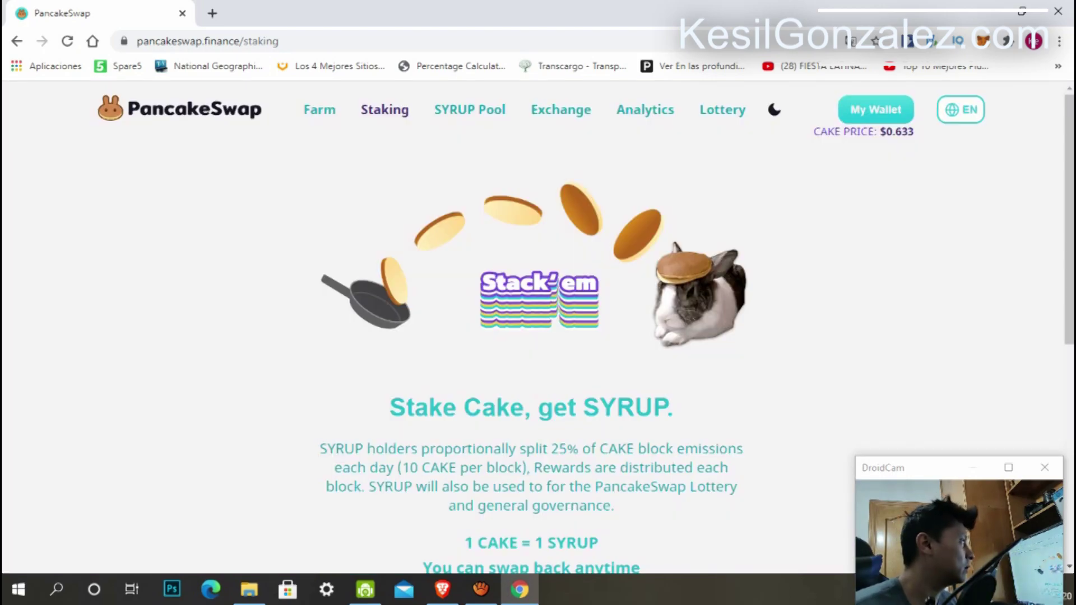
scroll(532, 336, "down", 3)
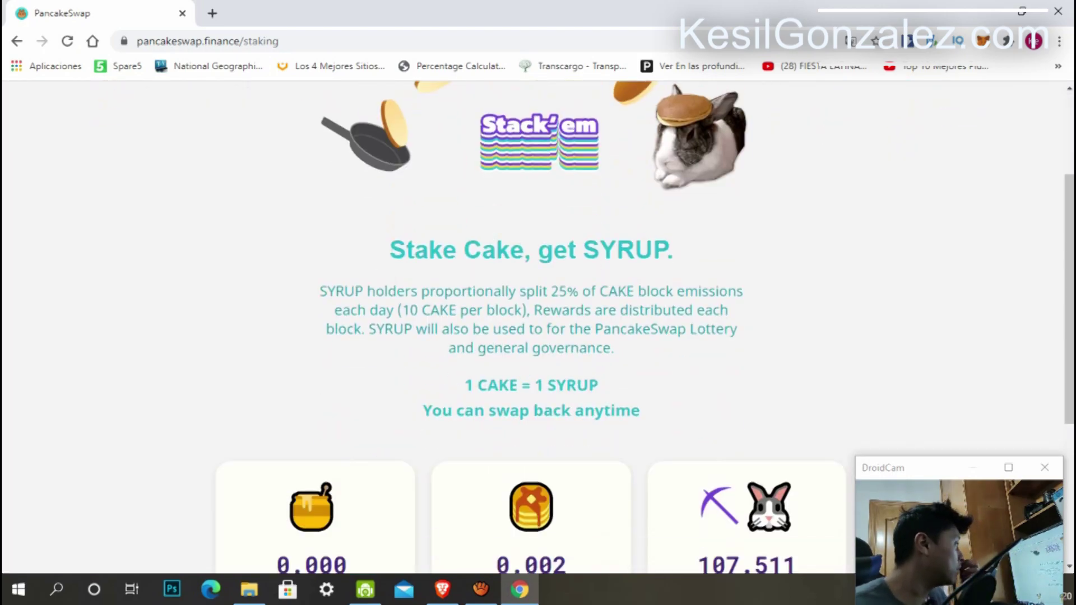
scroll(533, 336, "up", 3)
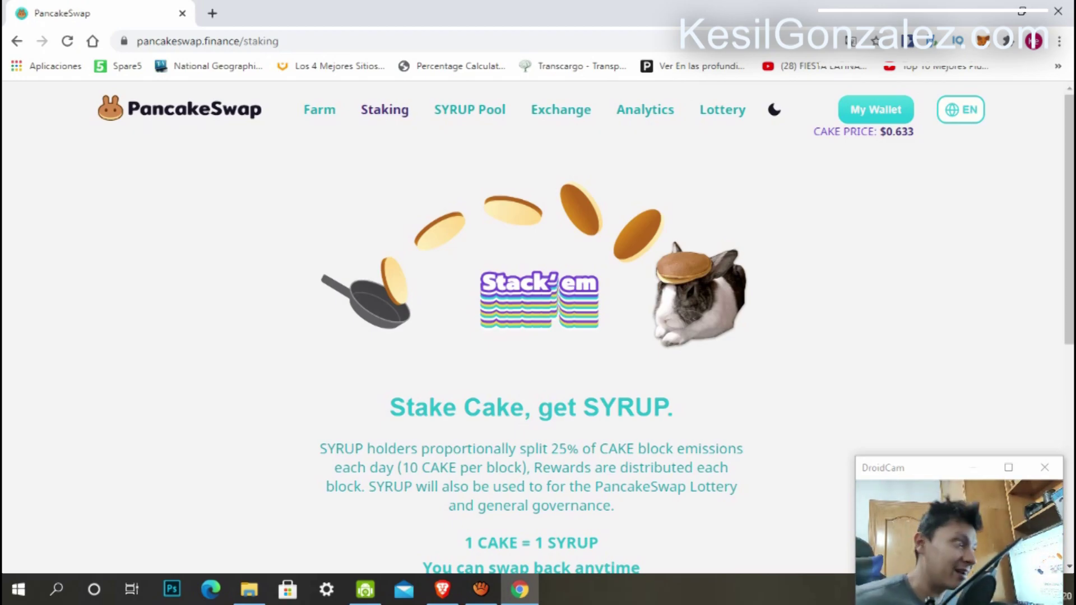
Review the SYRUP description and staked/earned CAKE figures, then open the Deposit CAKE Tokens form.
scroll(532, 336, "down", 3)
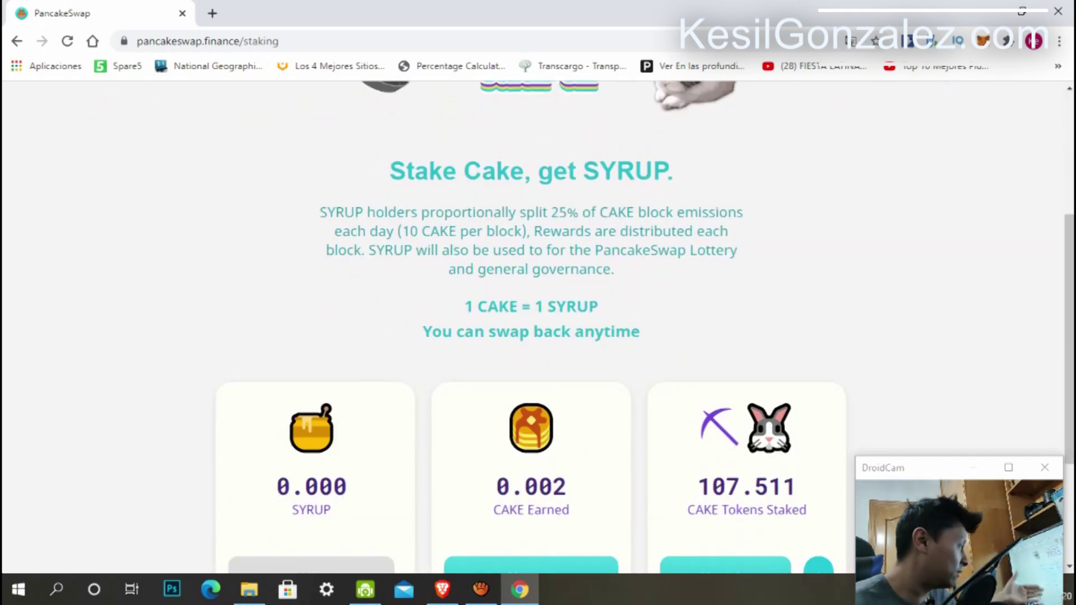
mouse_move(328, 212)
left_mouse_down()
mouse_move(608, 212)
mouse_move(327, 212)
left_mouse_up()
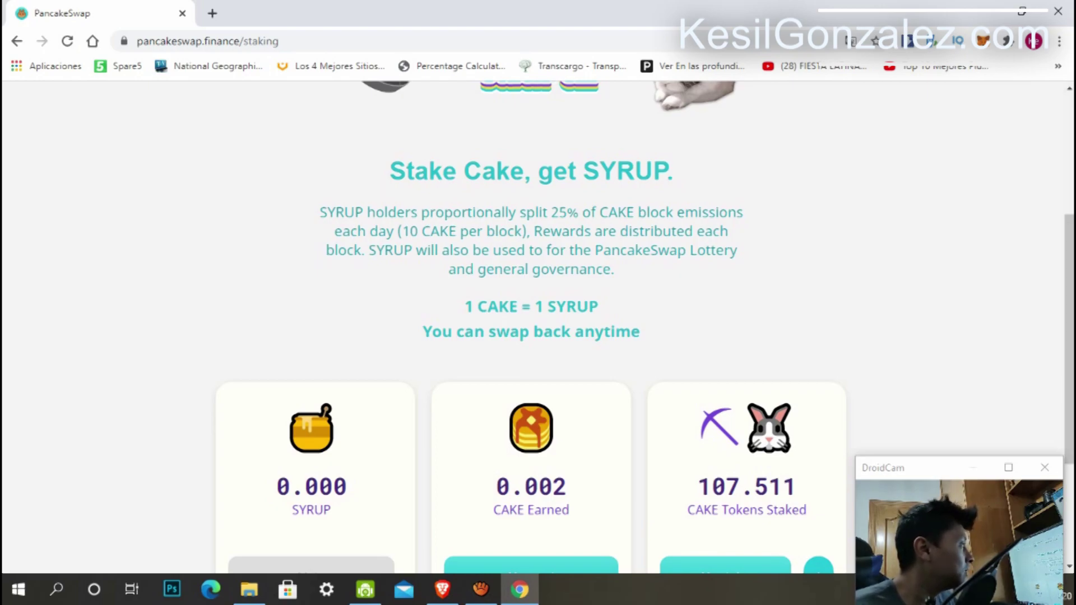
left_click_drag(595, 250, 614, 270)
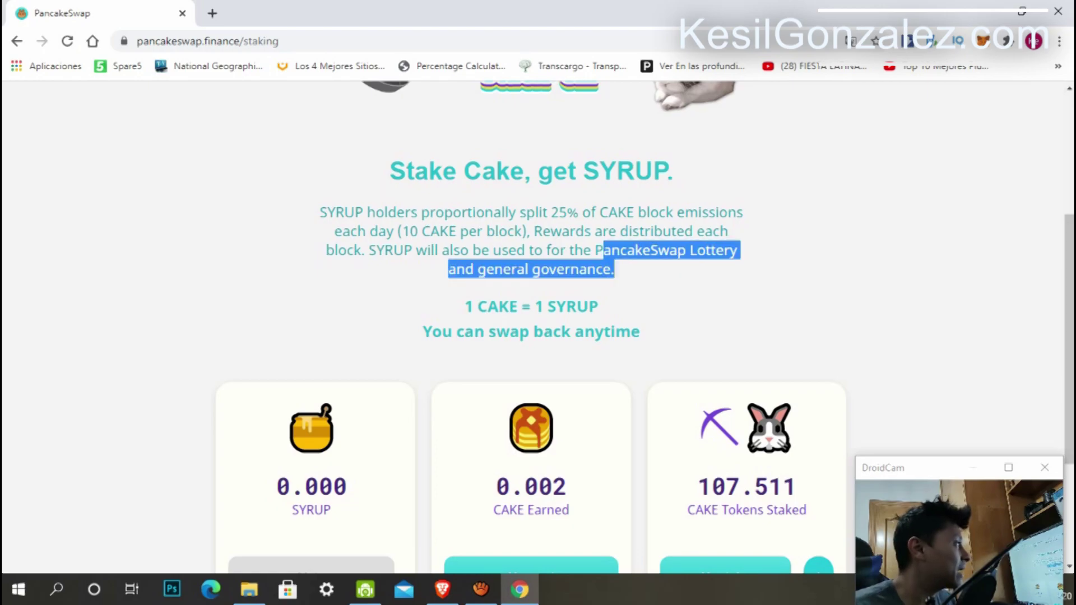
left_click_drag(465, 270, 579, 269)
left_click(578, 269)
scroll(579, 270, "down", 3)
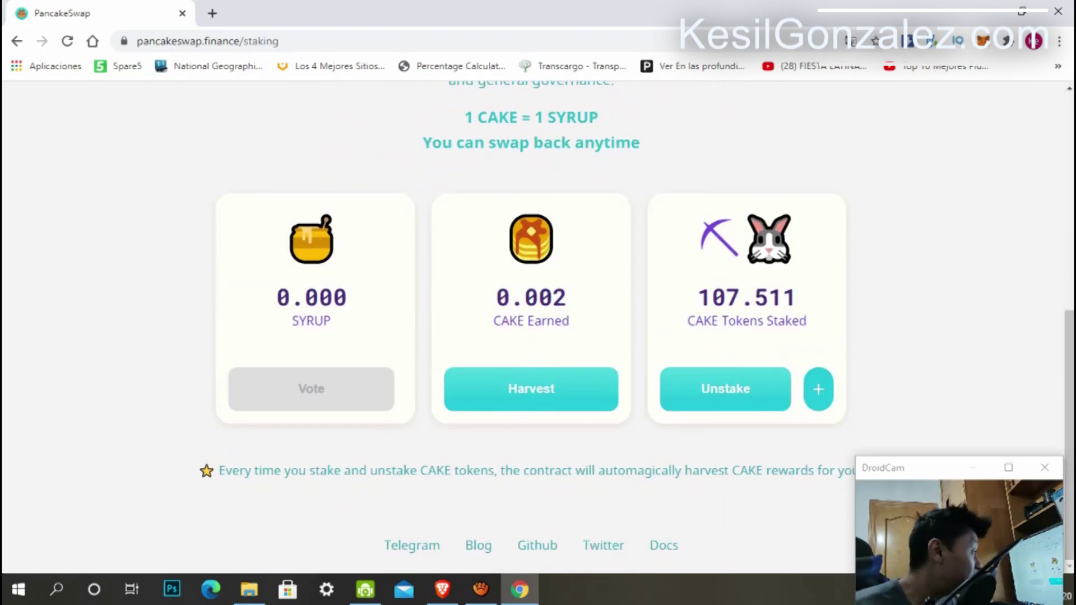
left_click_drag(697, 297, 741, 297)
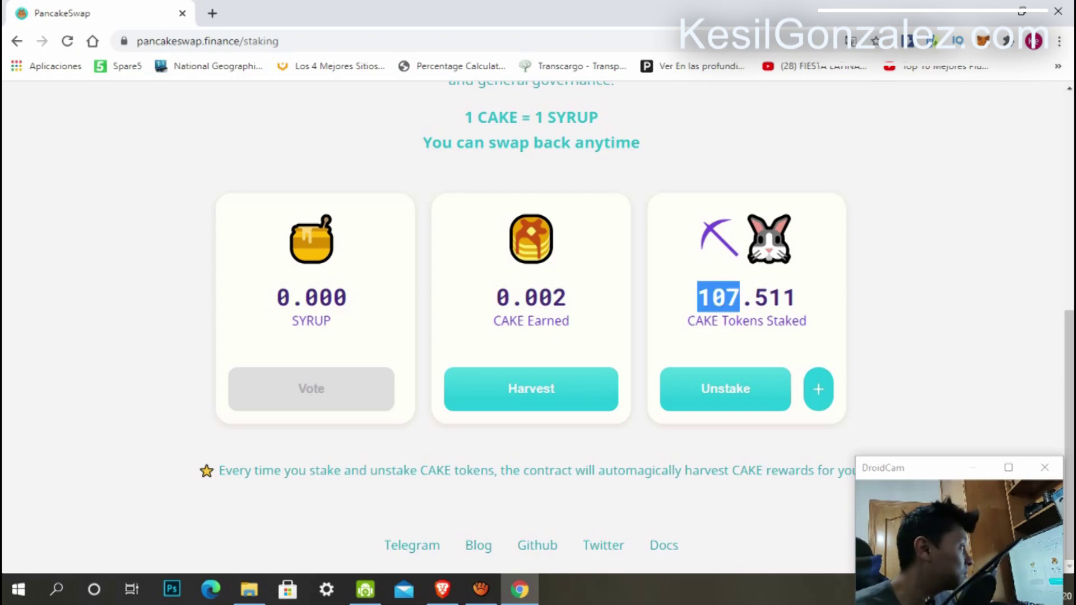
left_click_drag(524, 297, 566, 297)
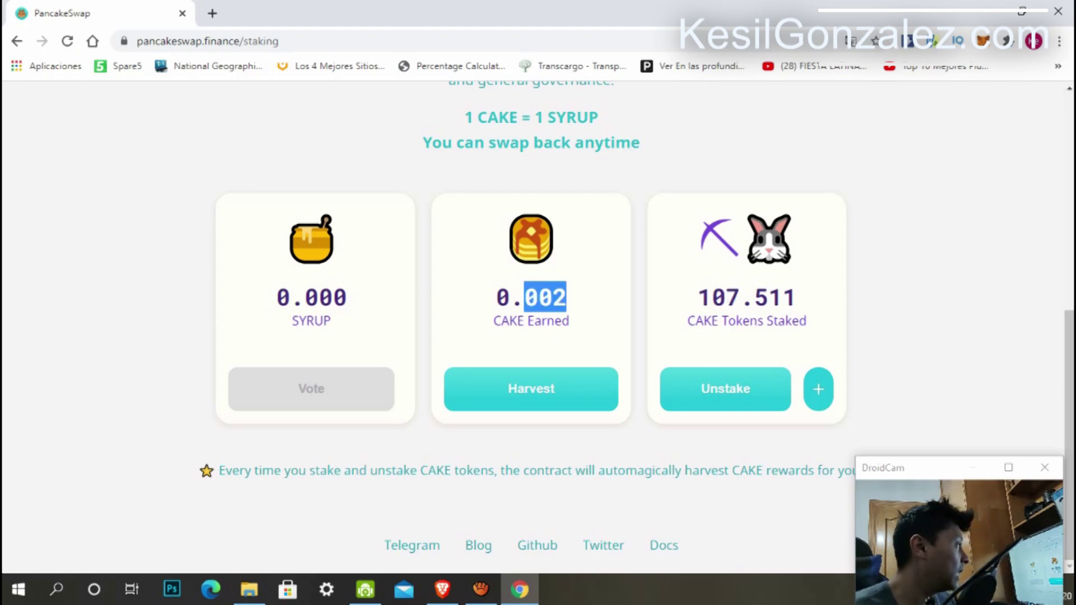
left_click(566, 297)
left_click(818, 389)
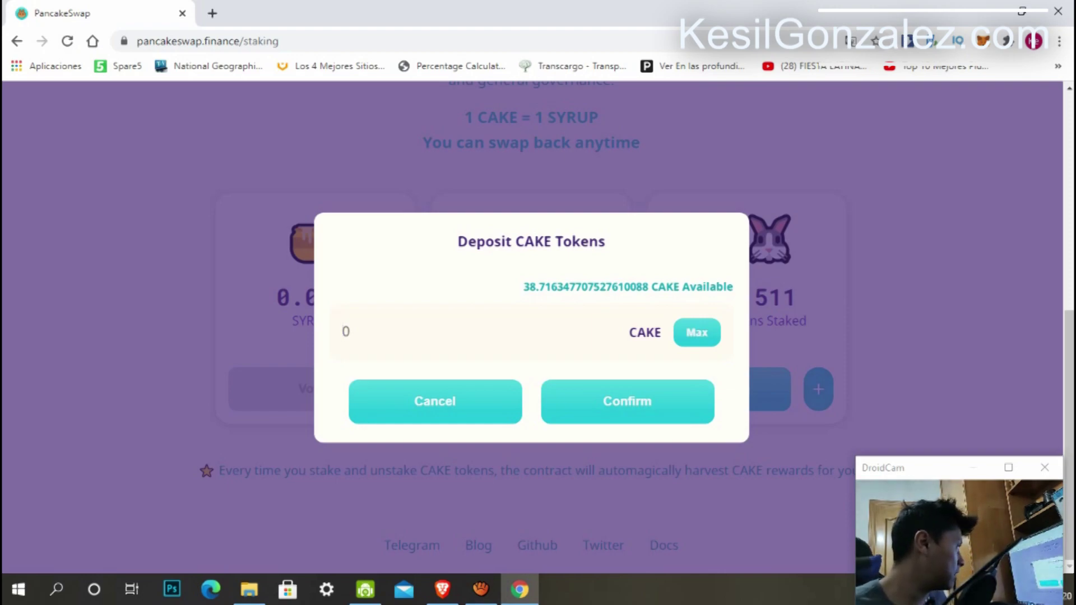
Deposit 35.5 CAKE, approving it in MetaMask with a 200000 gas limit.
type("36")
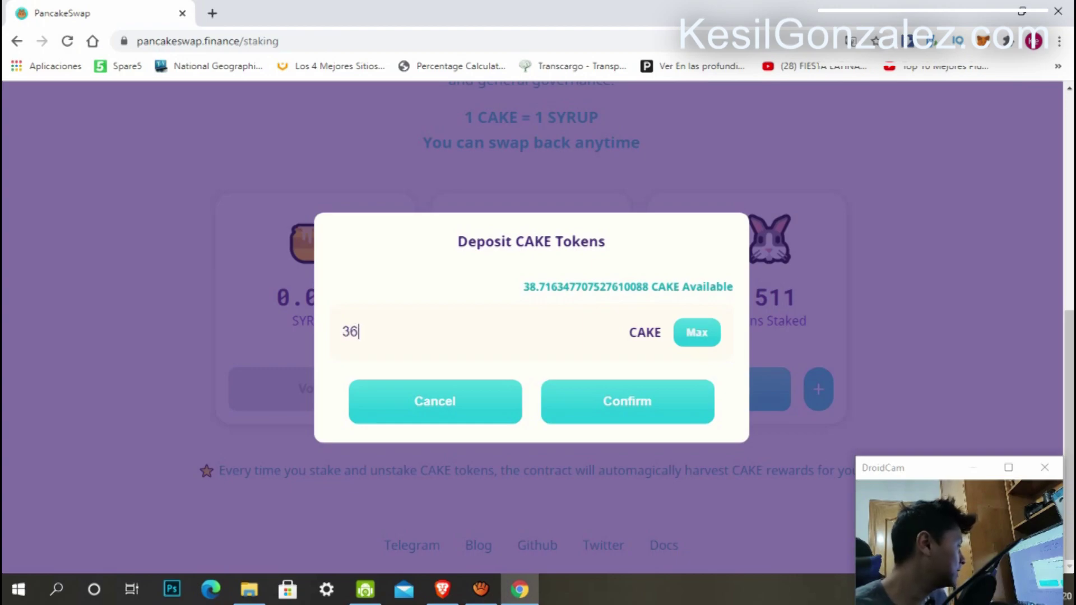
key("BackSpace")
type("5")
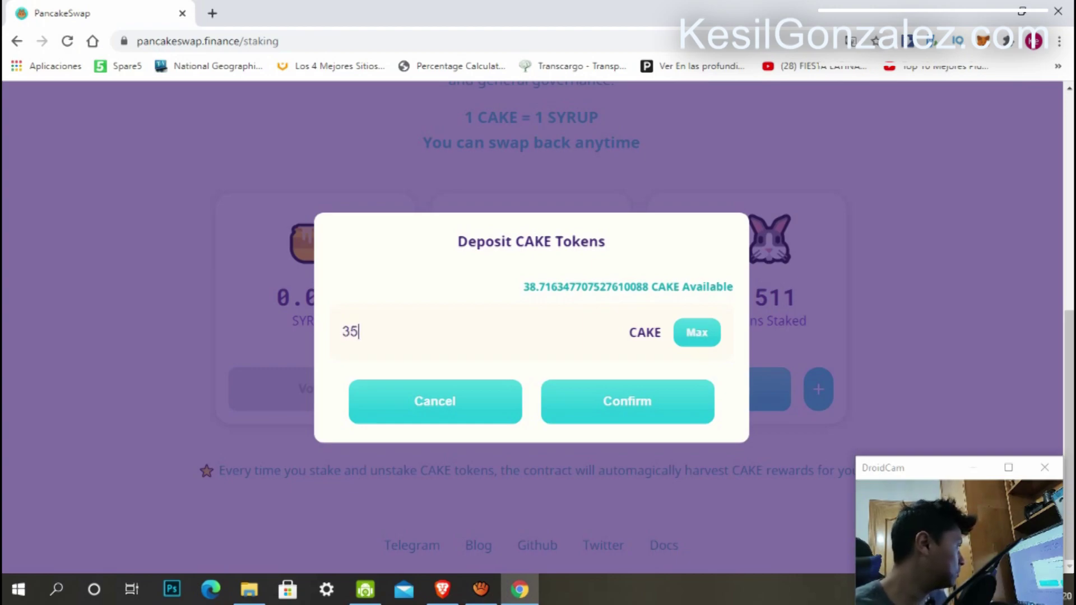
type(".5")
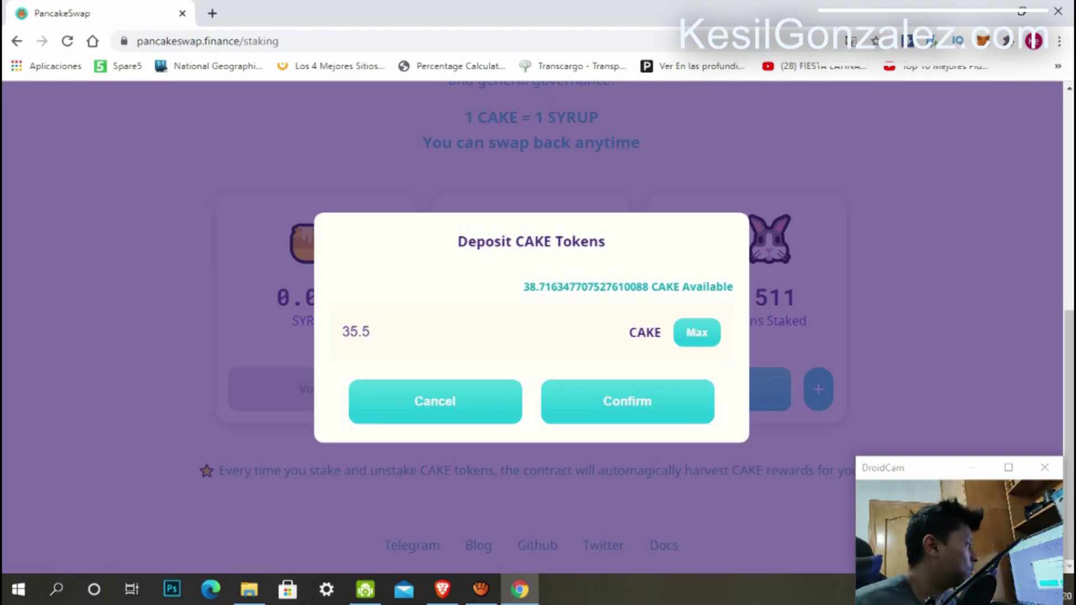
key("Return")
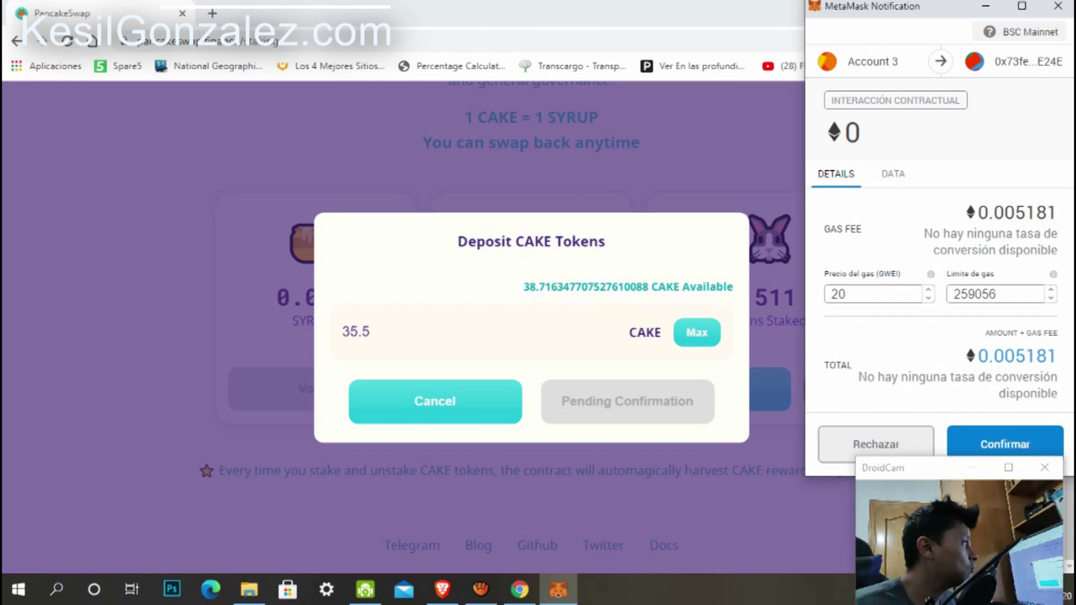
left_click_drag(959, 294, 975, 294)
type("00")
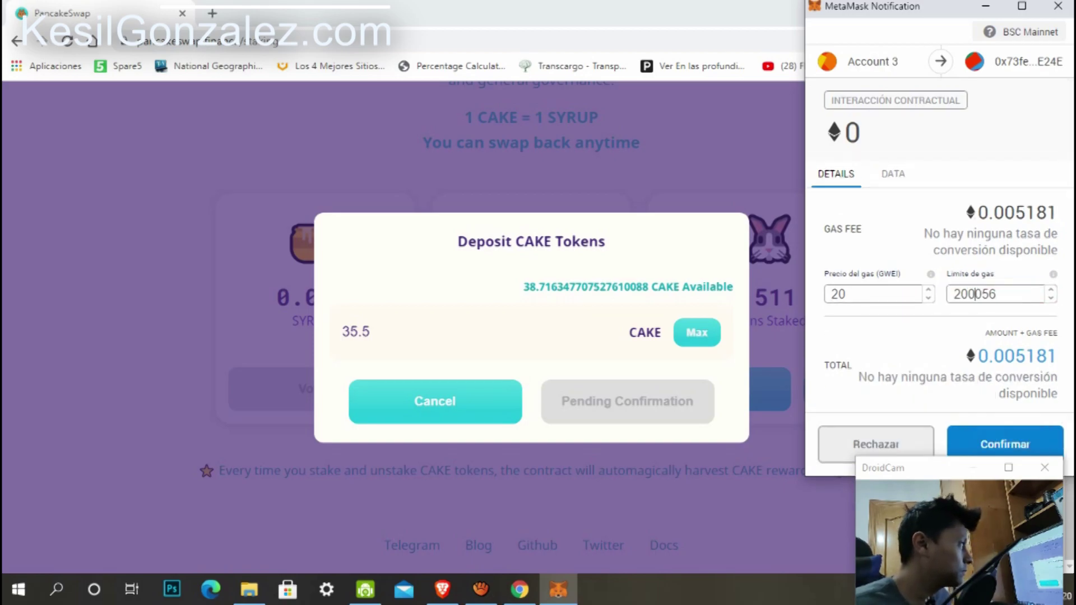
key("shift+Left")
key("shift+Left")
key("shift+Left")
type("00")
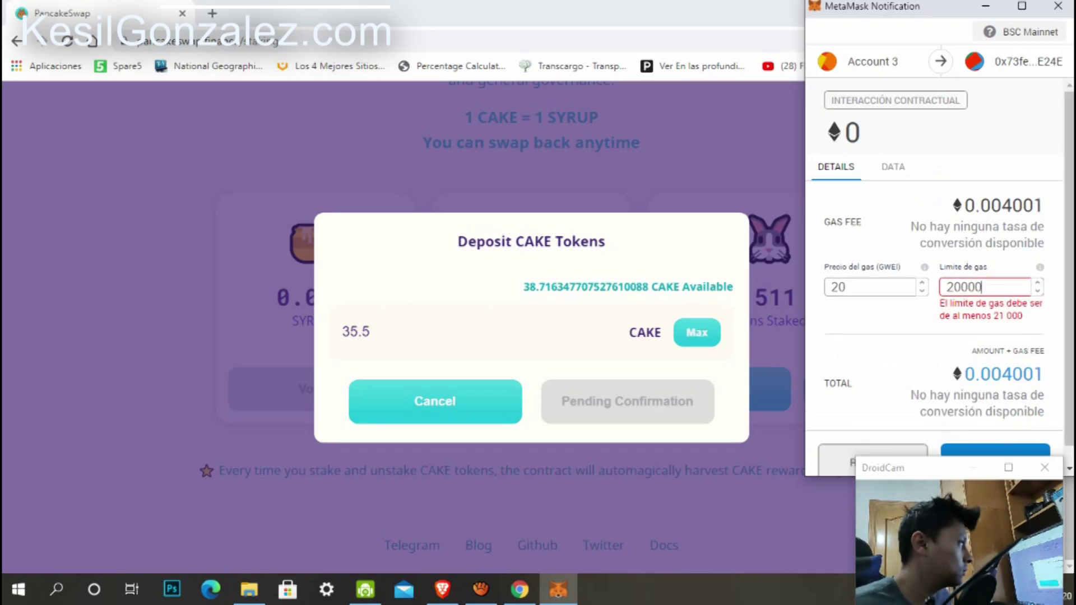
type("0")
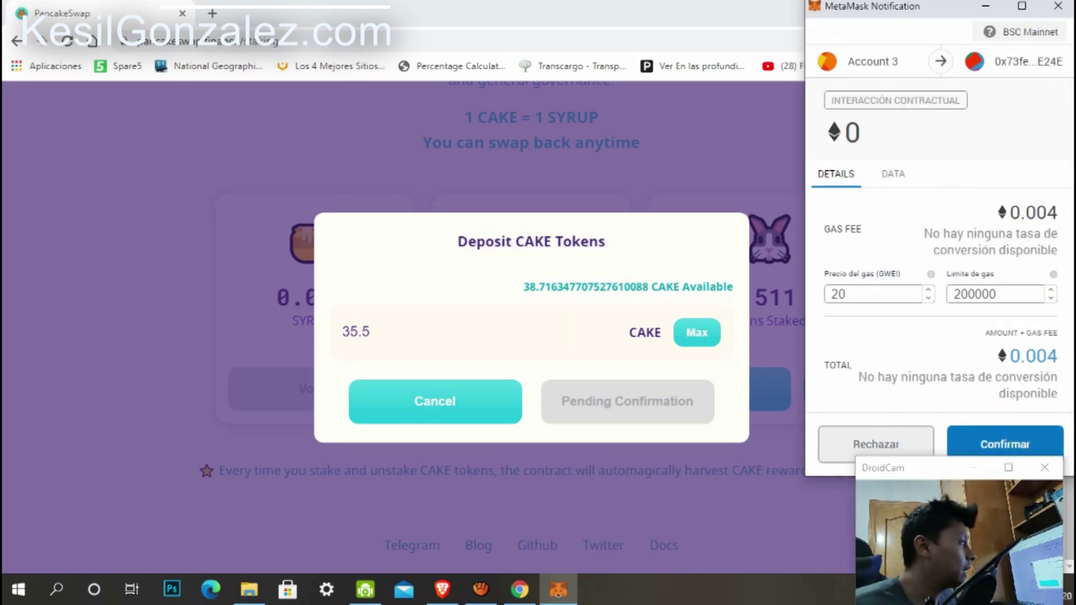
left_click(1005, 444)
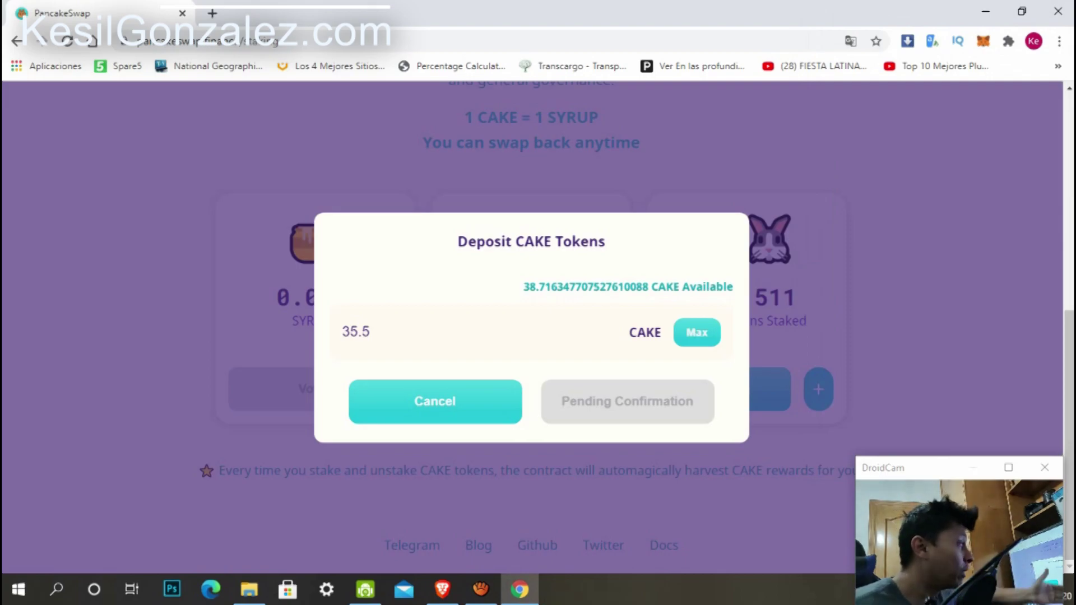
Verify the new 35.500 SYRUP balance and 143.011 CAKE staked total.
scroll(533, 336, "up", 7)
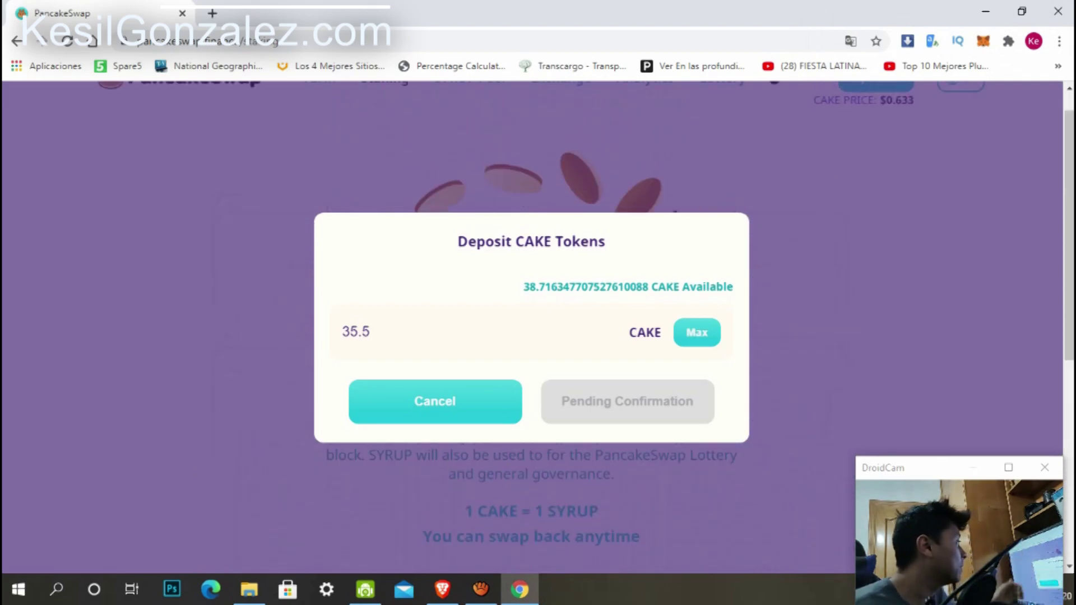
scroll(532, 336, "down", 7)
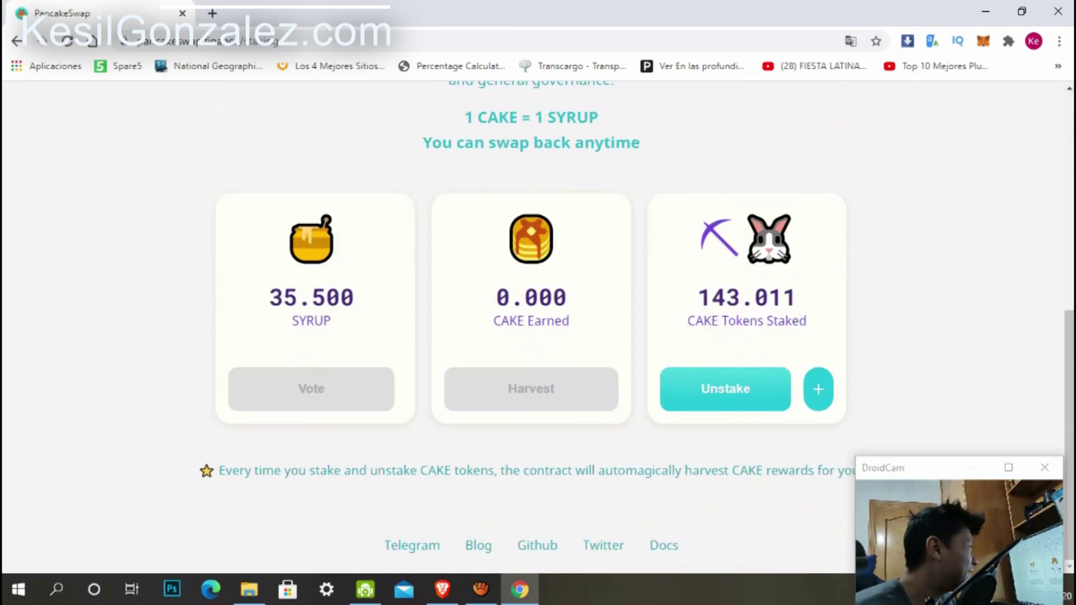
left_click_drag(711, 297, 725, 297)
left_click_drag(269, 297, 325, 297)
left_click(326, 297)
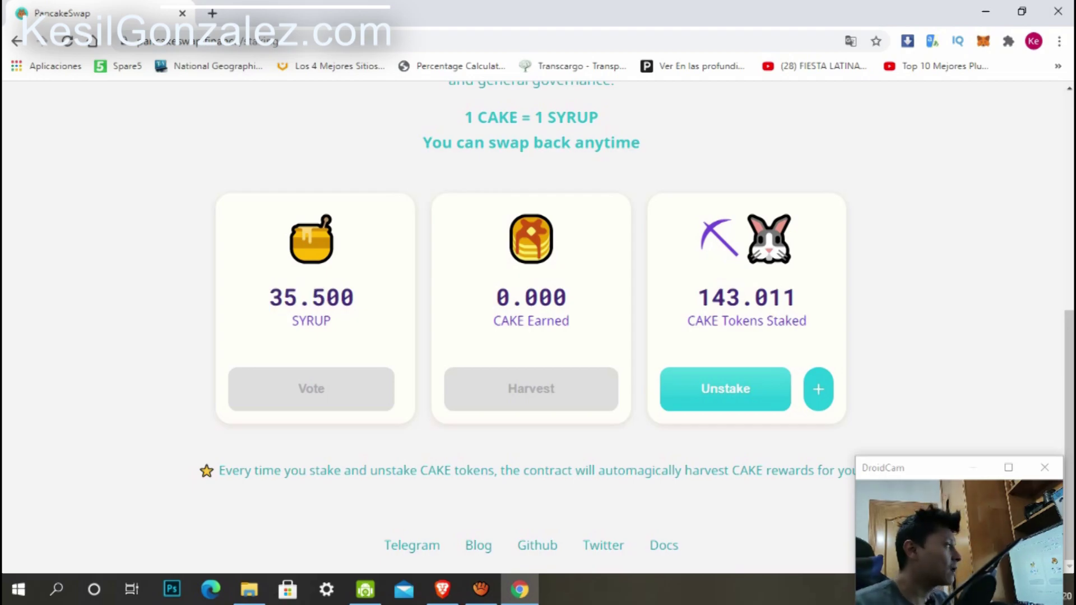
Submit a 35.5 SYRUP deposit into the TWT Pool on the SYRUP Pool page.
scroll(538, 325, "up", 8)
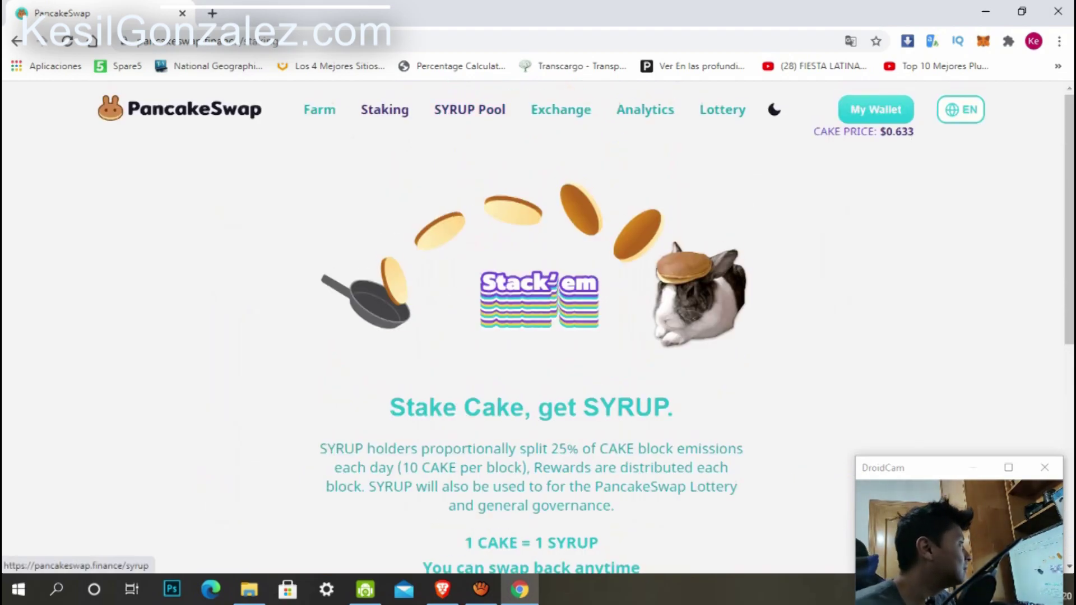
left_click(469, 109)
scroll(531, 336, "down", 5)
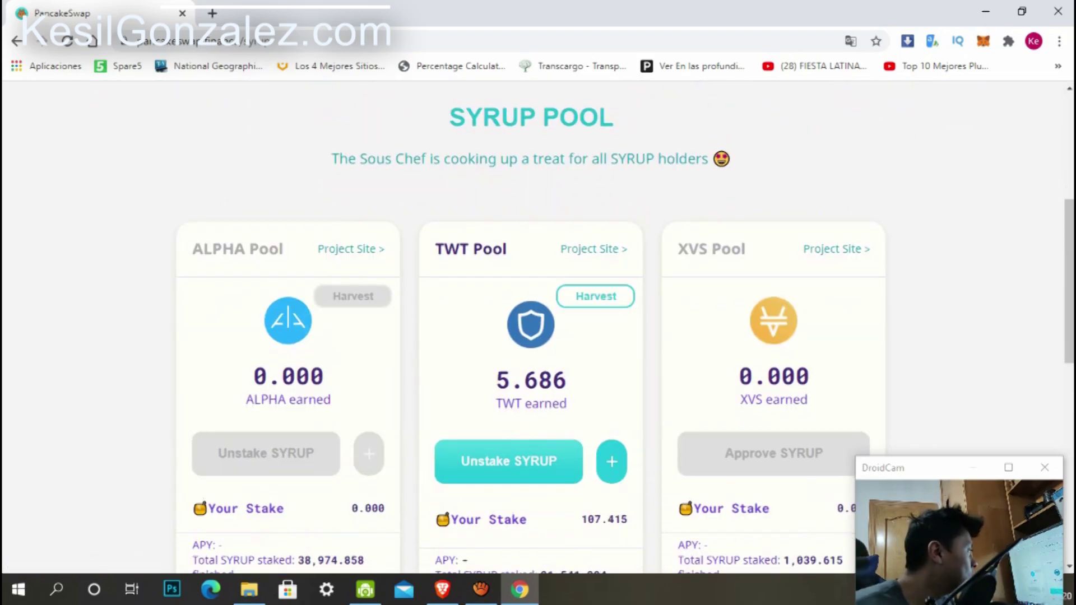
scroll(531, 336, "down", 3)
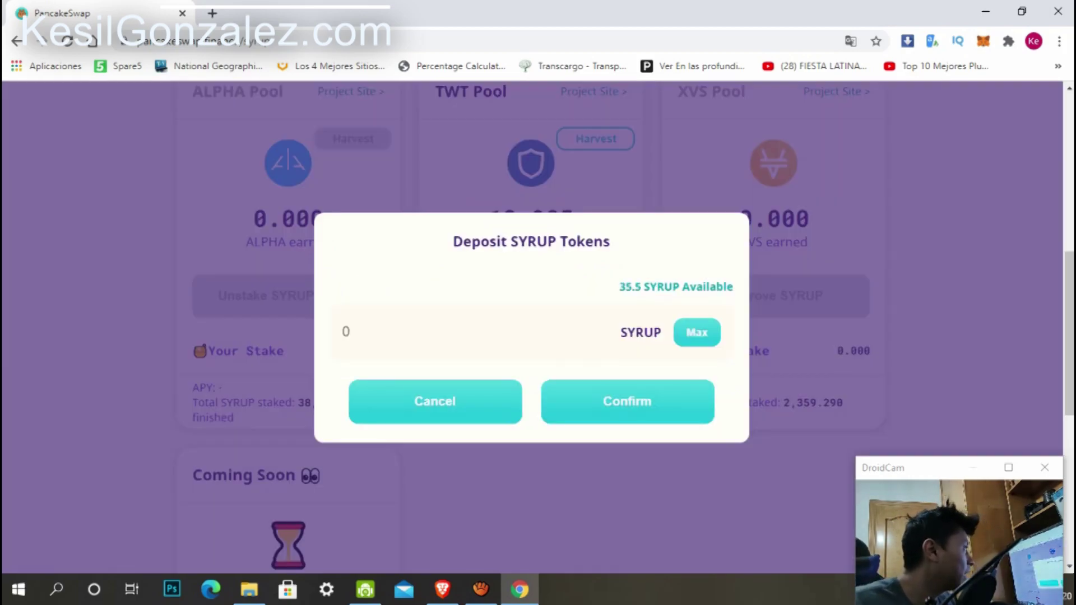
type("35.5")
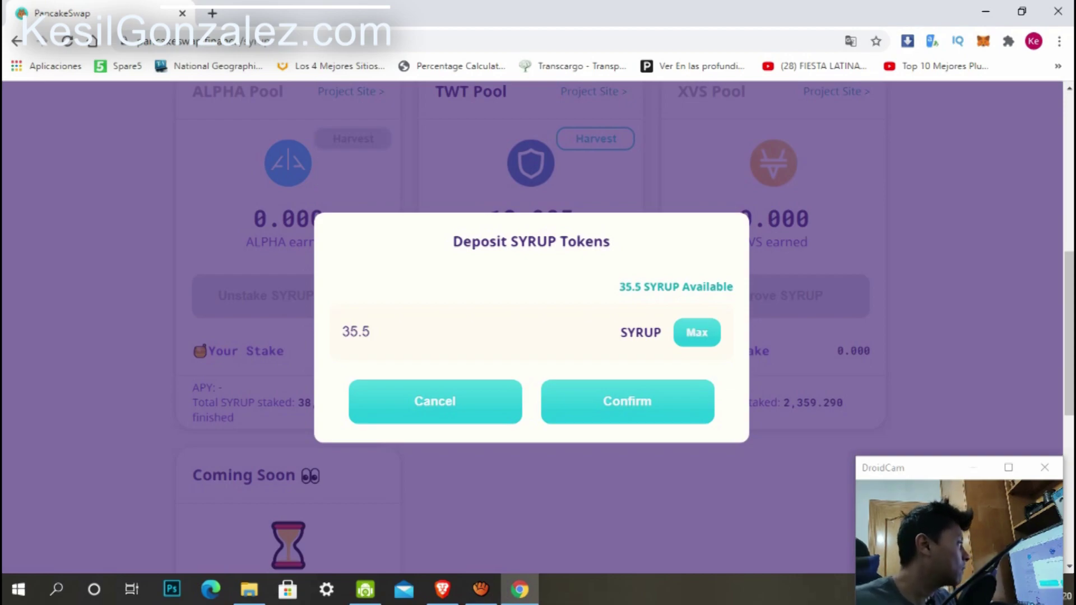
key("Return")
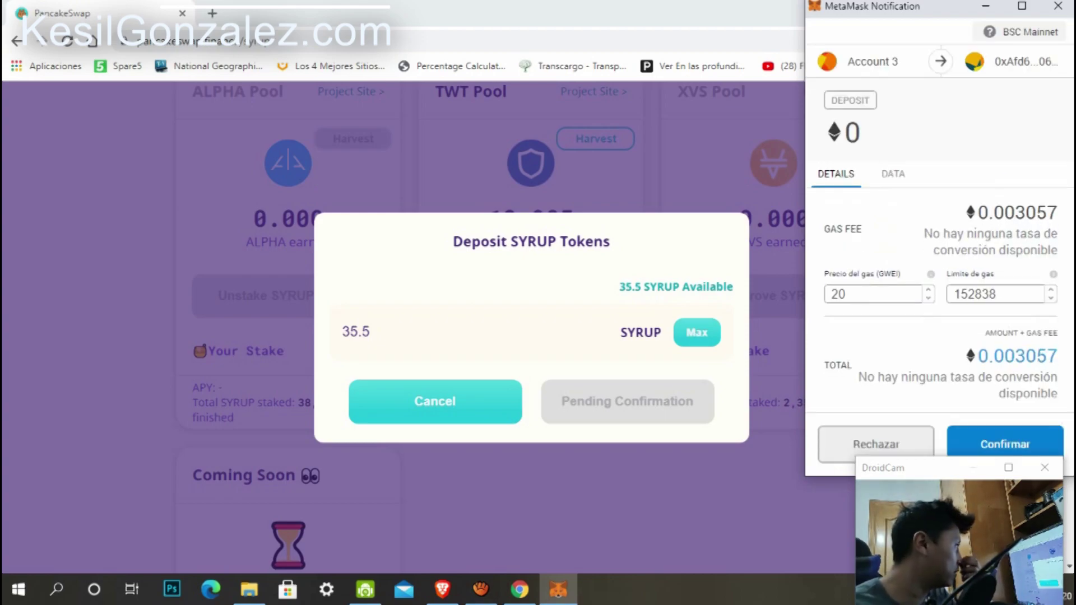
Set the MetaMask gas limit to 200000 and approve the SYRUP deposit.
left_click_drag(960, 294, 975, 294)
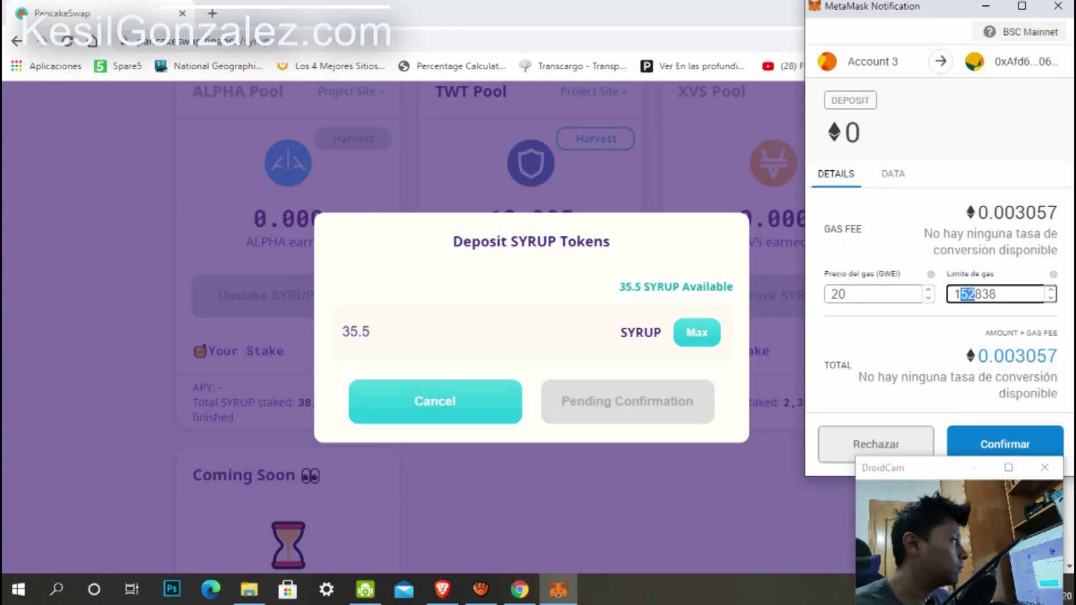
type("00")
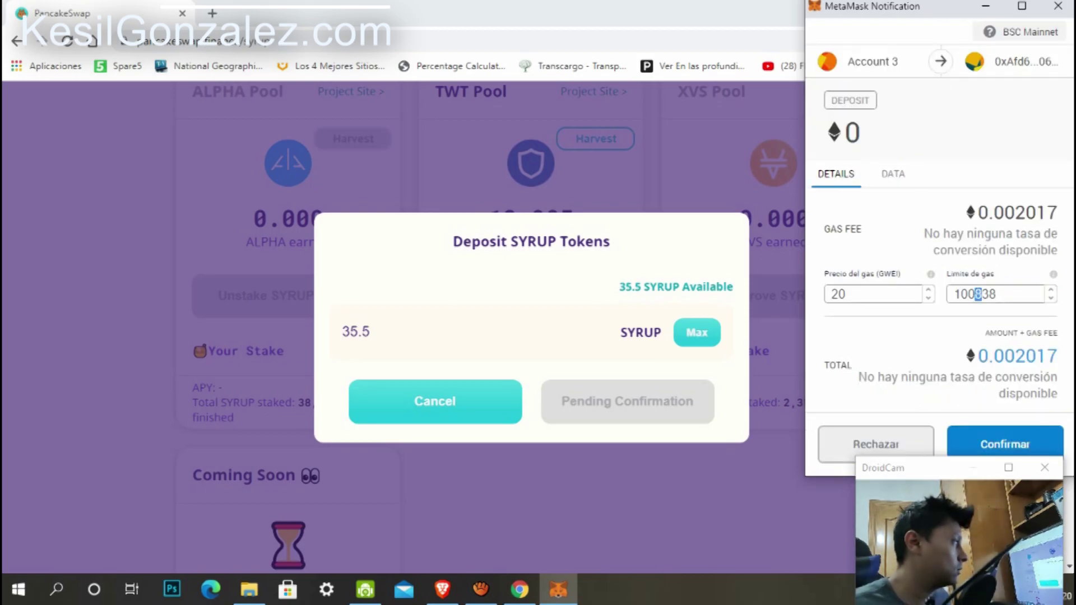
left_click_drag(975, 294, 997, 295)
type("00")
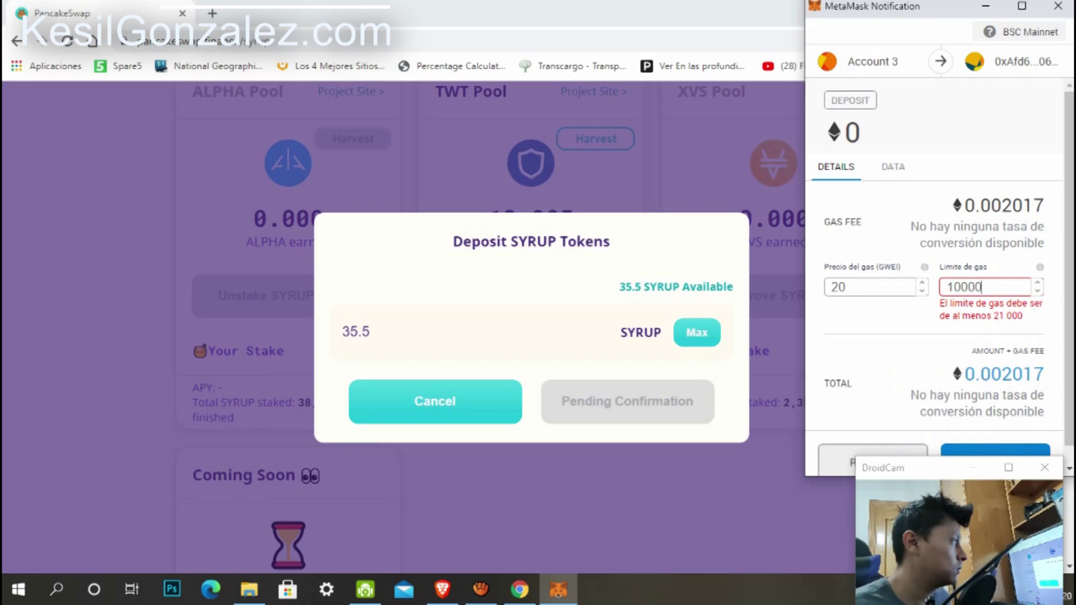
left_click(953, 287)
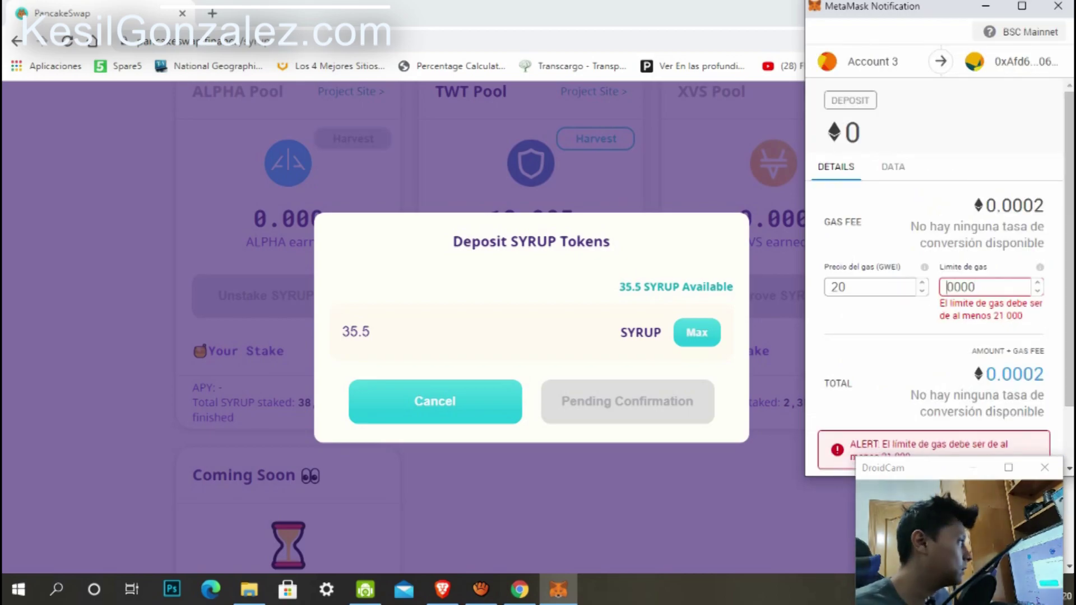
key("BackSpace")
type("2")
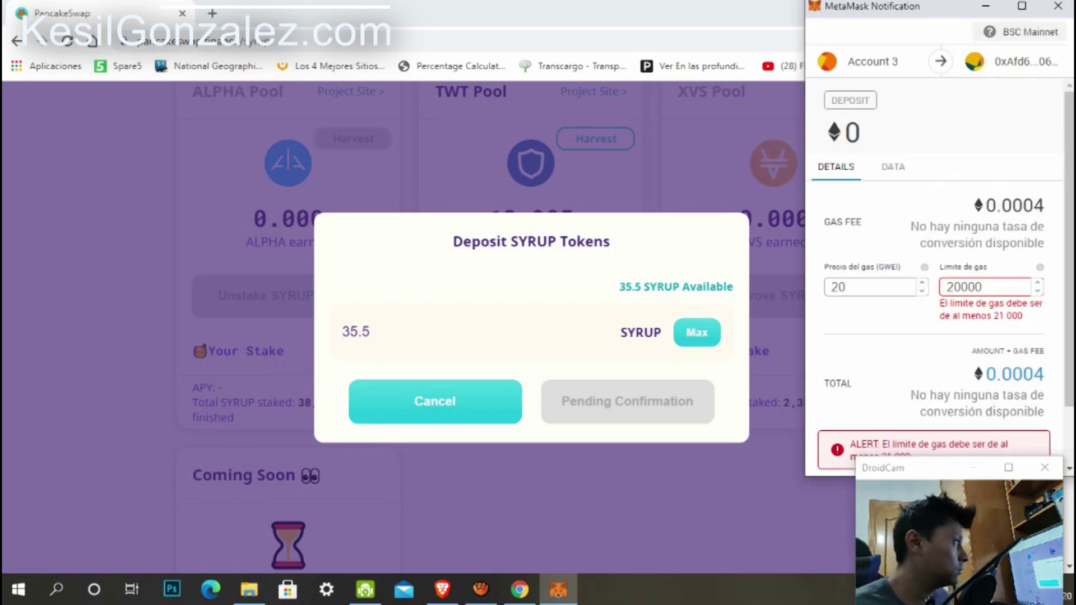
type("0")
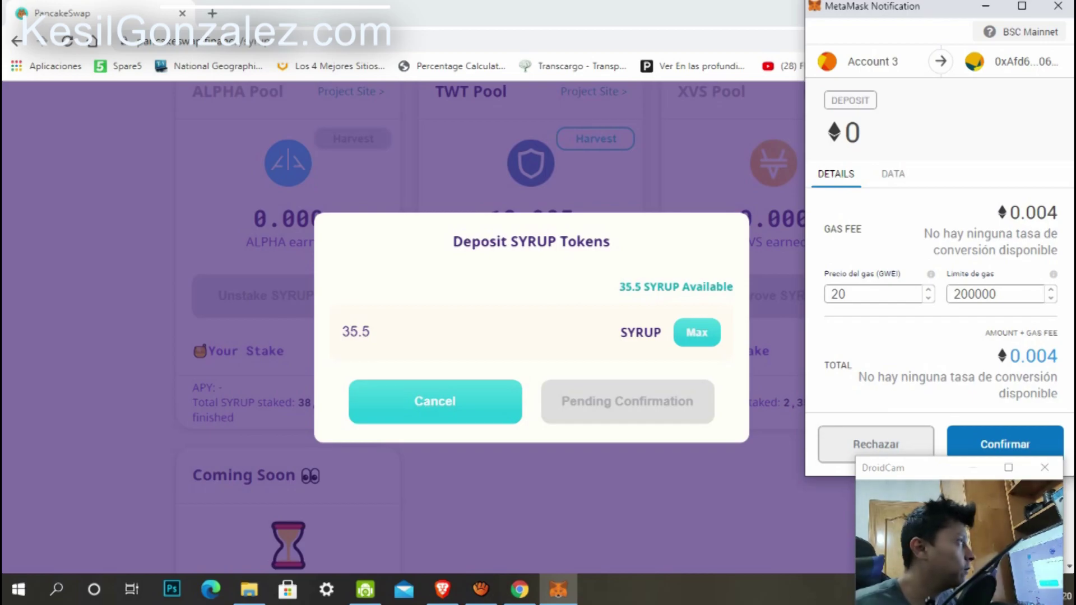
left_click(1005, 443)
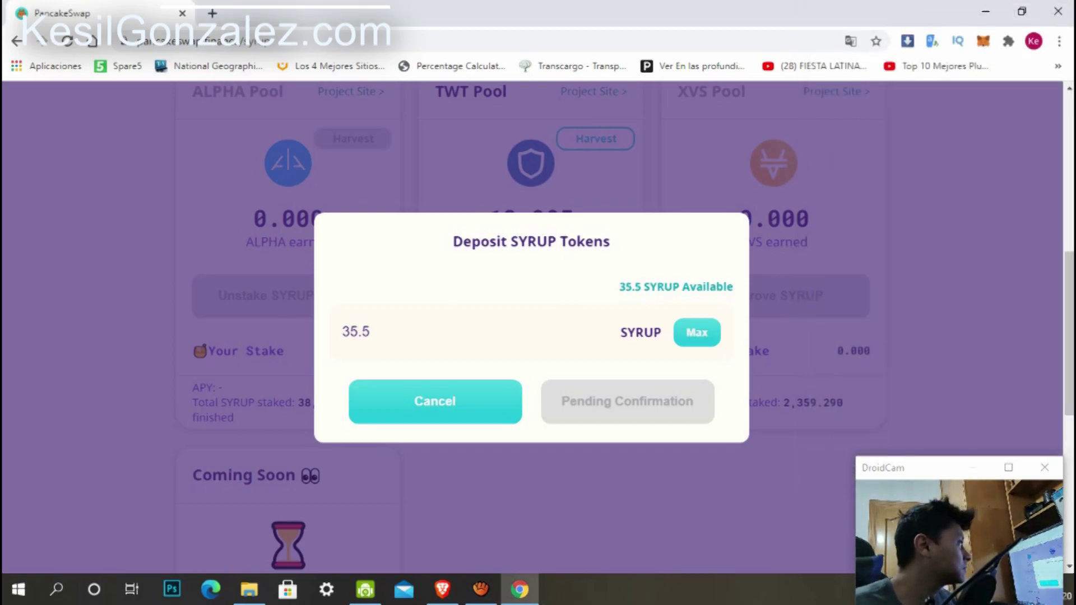
scroll(531, 336, "up", 2)
scroll(531, 336, "up", 3)
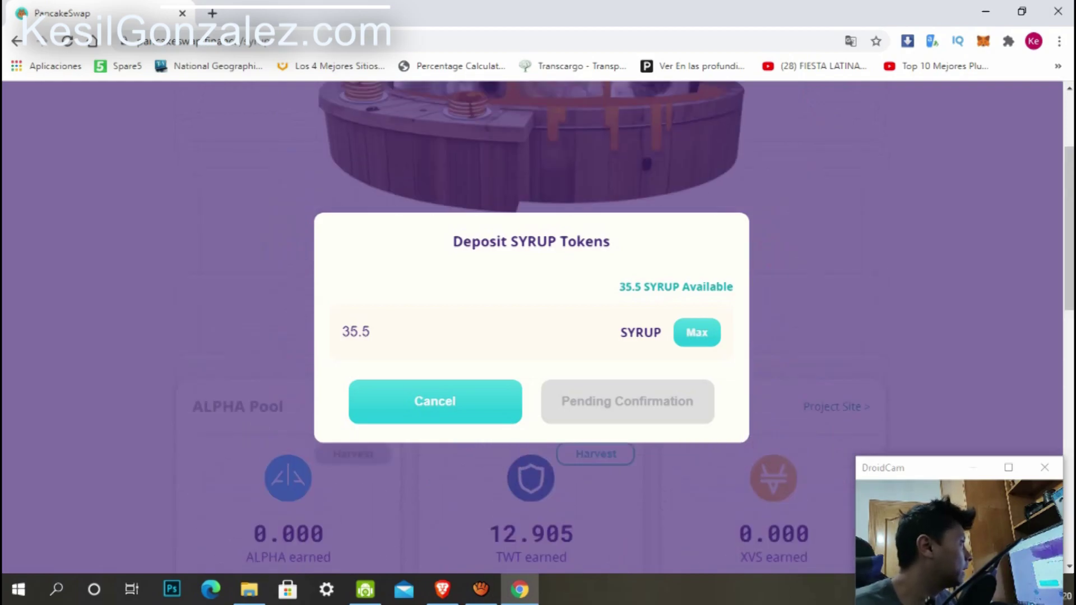
scroll(531, 336, "down", 3)
scroll(531, 336, "up", 2)
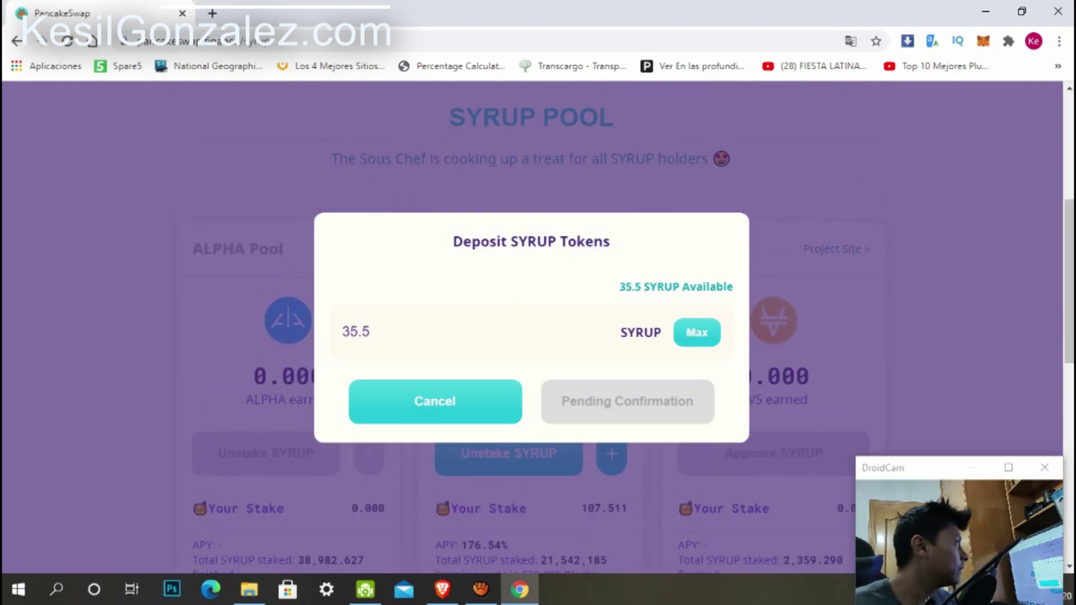
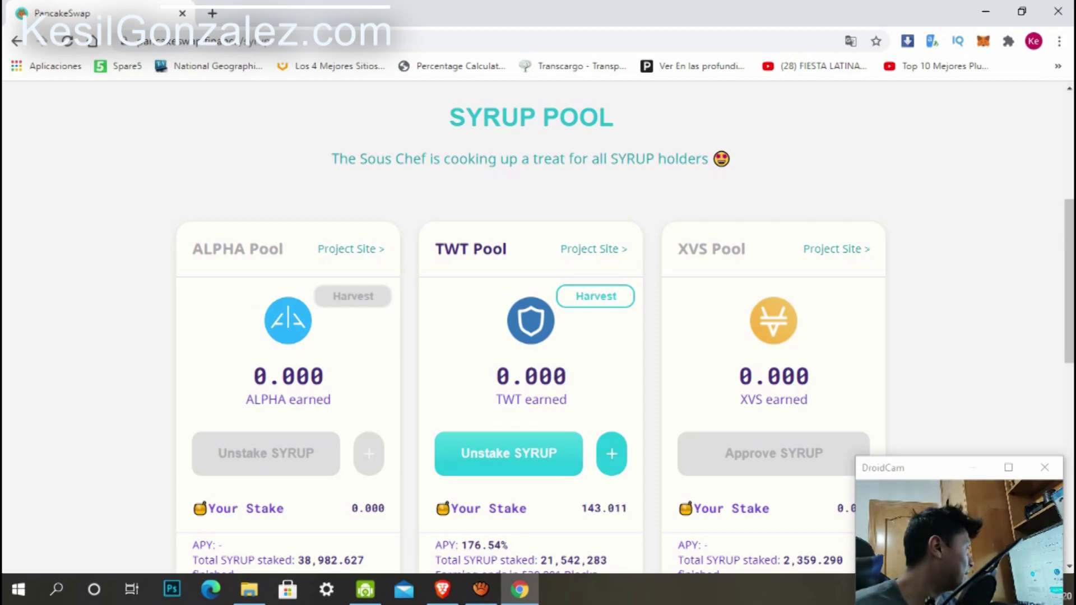
Check the TWT Pool figures: 0.000 TWT earned and 143.011 SYRUP staked.
scroll(626, 328, "down", 2)
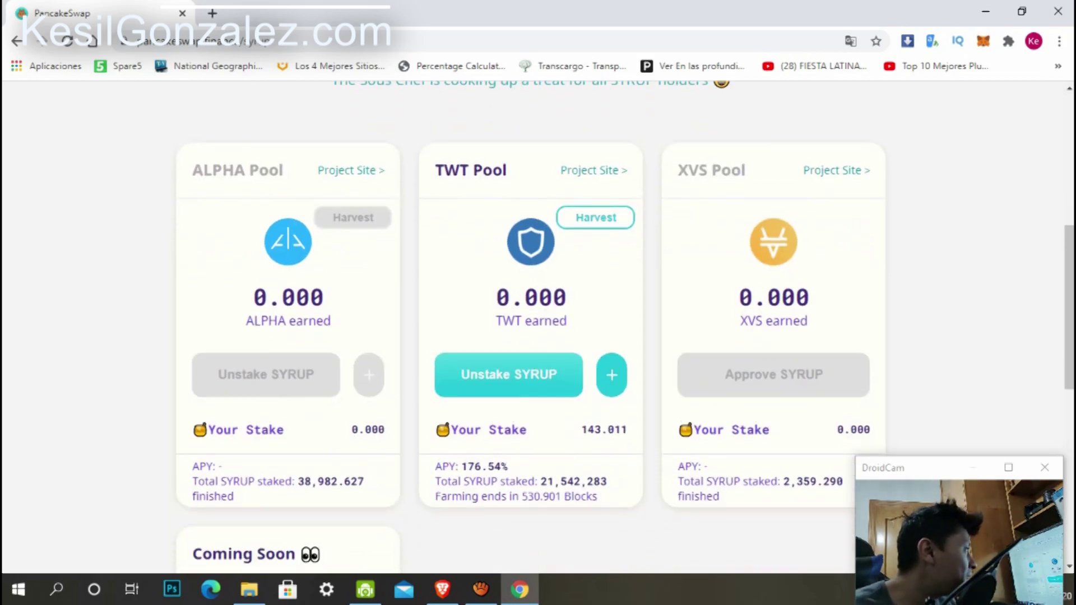
left_click_drag(495, 297, 566, 297)
left_click_drag(581, 429, 621, 429)
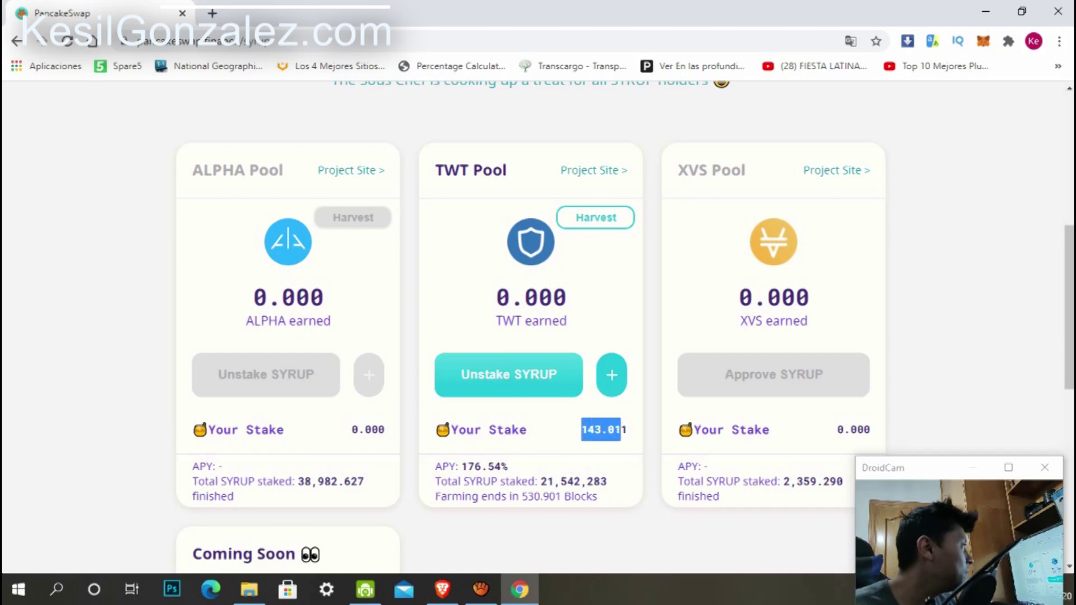
left_click_drag(495, 297, 521, 320)
scroll(521, 321, "up", 7)
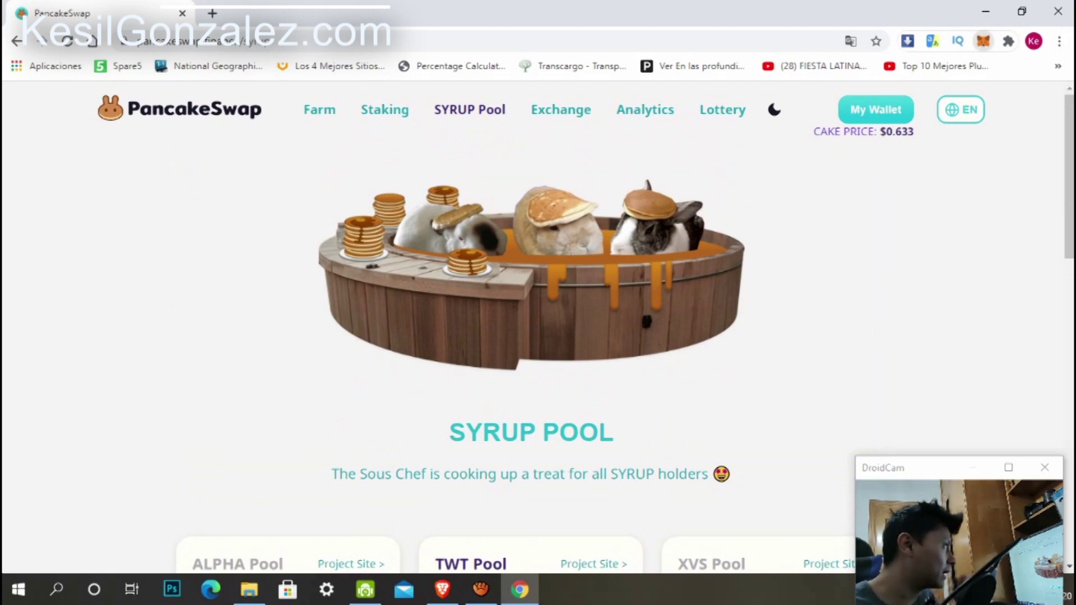
Review the MetaMask wallet's assets and its recent transaction history.
left_click(982, 40)
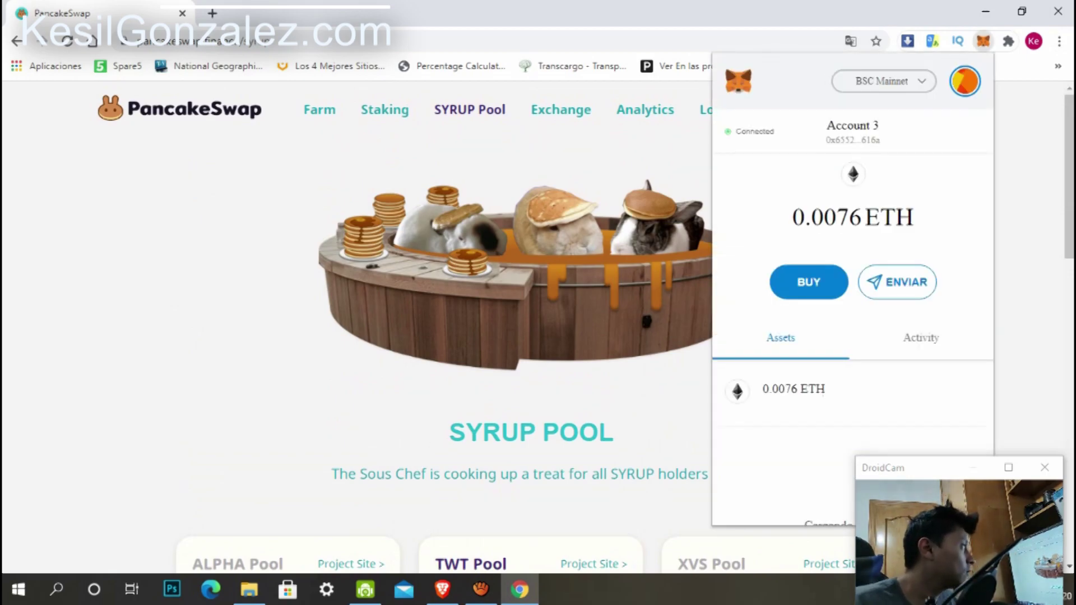
scroll(852, 314, "down", 4)
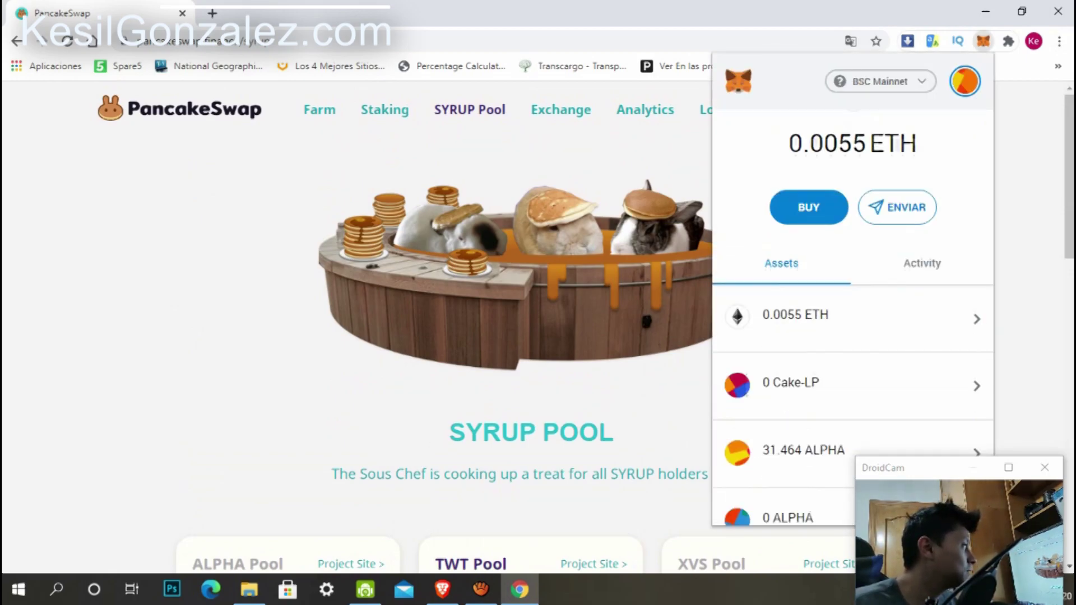
scroll(852, 336, "down", 3)
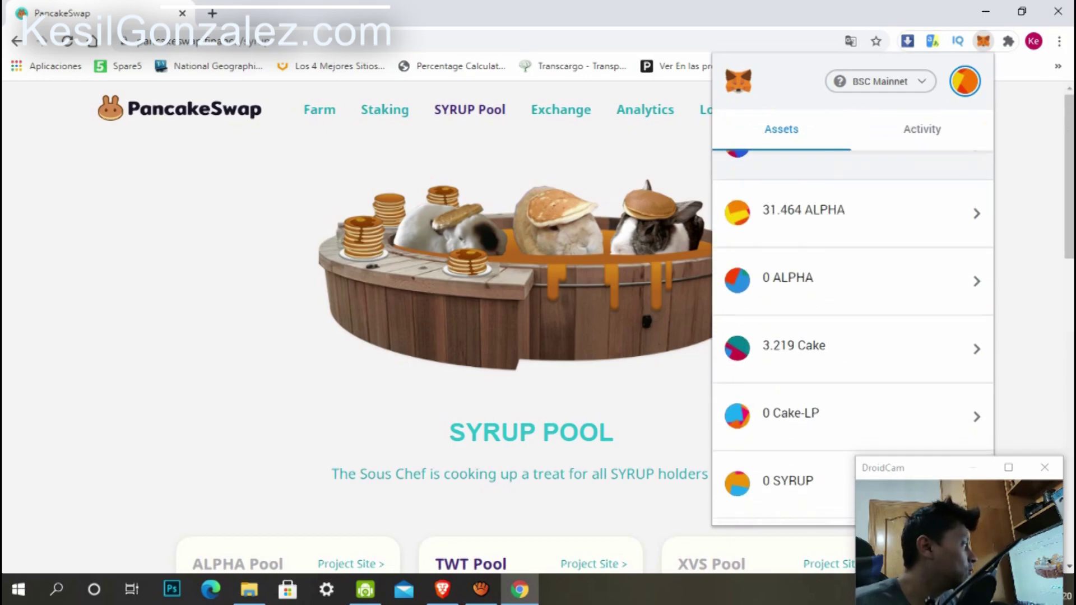
scroll(852, 336, "up", 5)
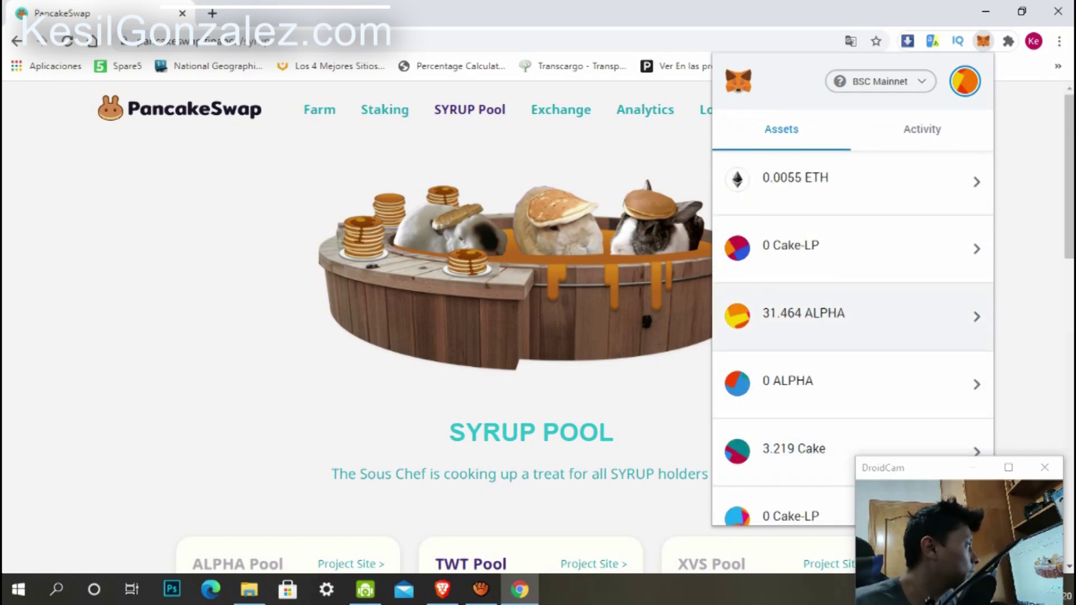
scroll(852, 337, "down", 5)
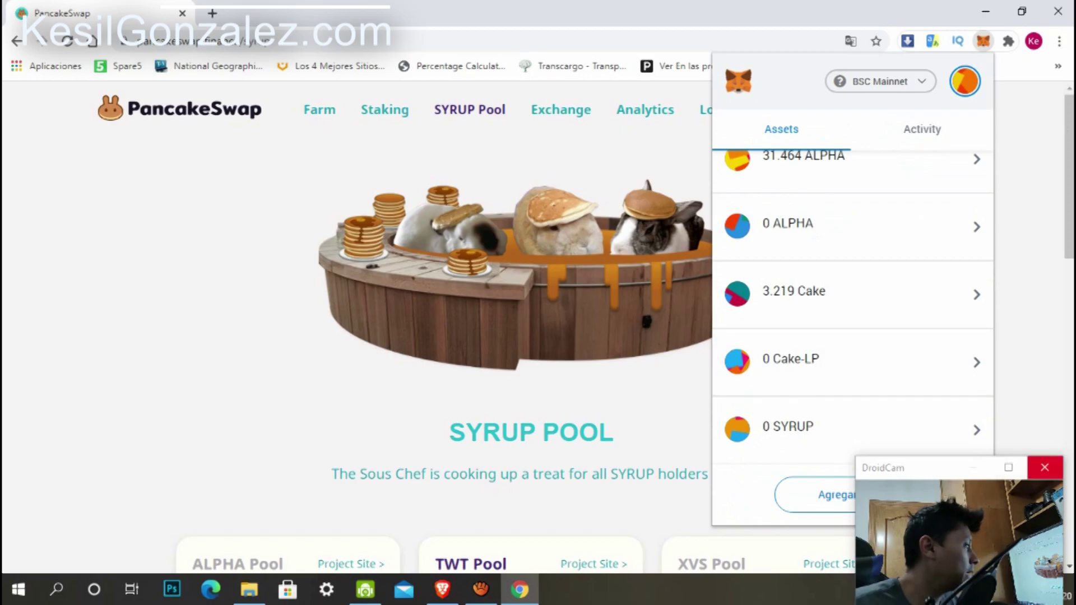
left_click(952, 467)
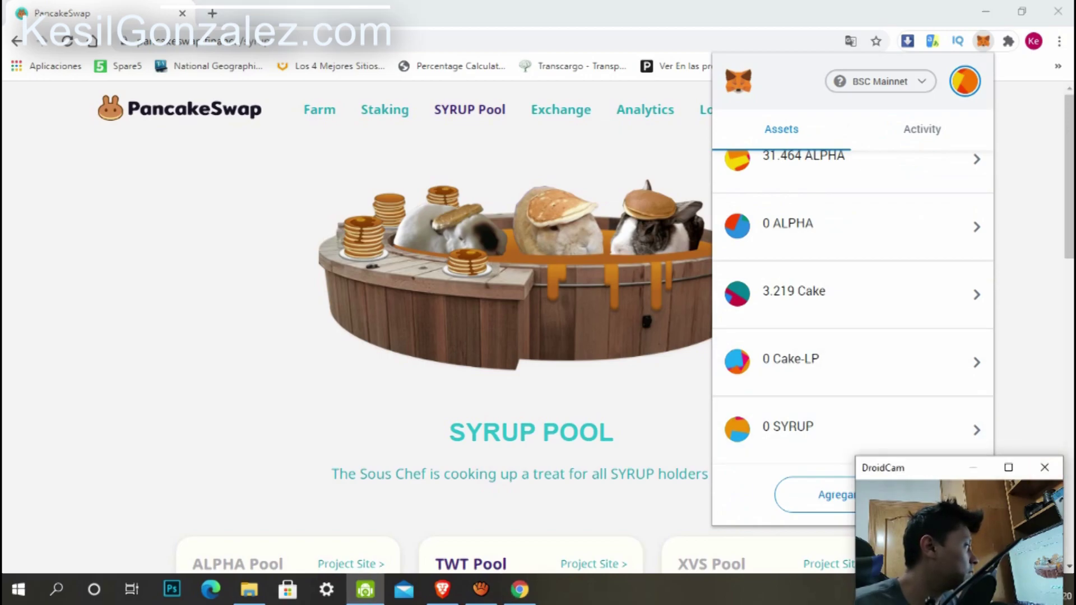
left_click_drag(924, 468, 509, 300)
scroll(852, 361, "up", 5)
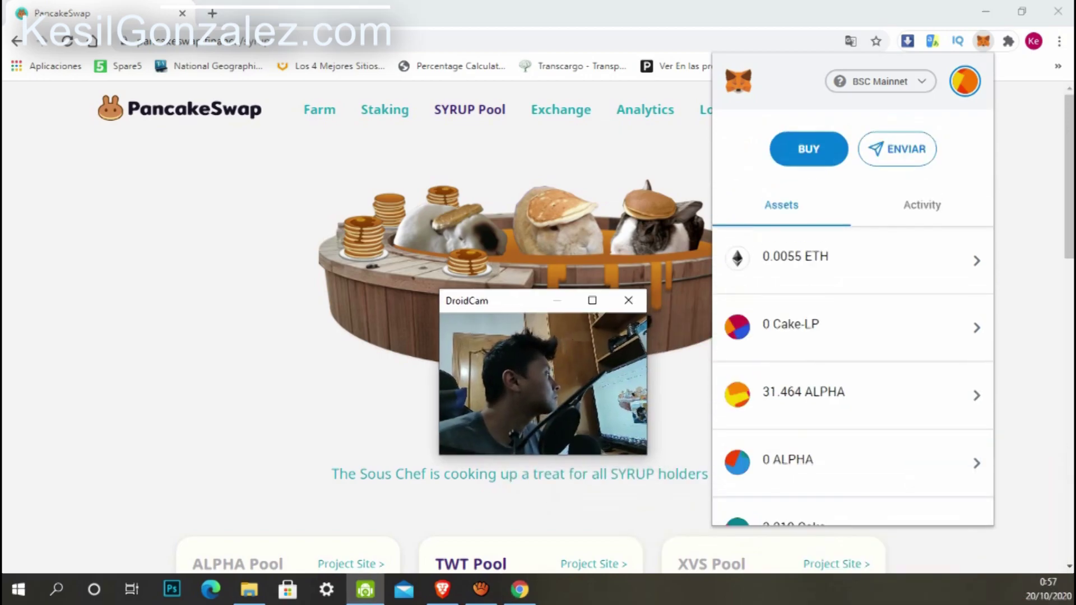
left_click(922, 205)
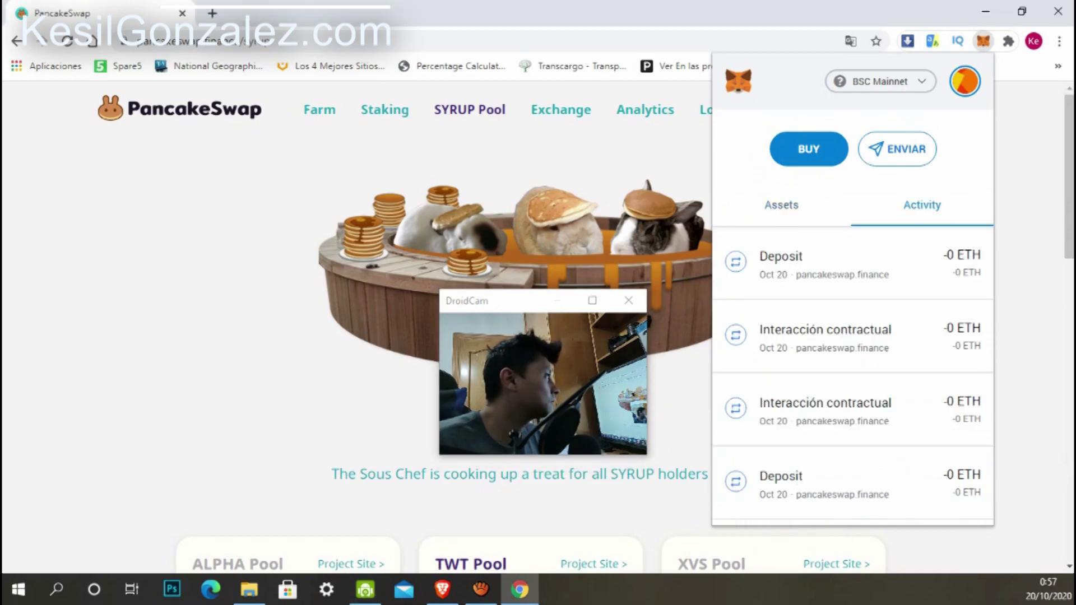
left_click(781, 205)
scroll(853, 336, "down", 5)
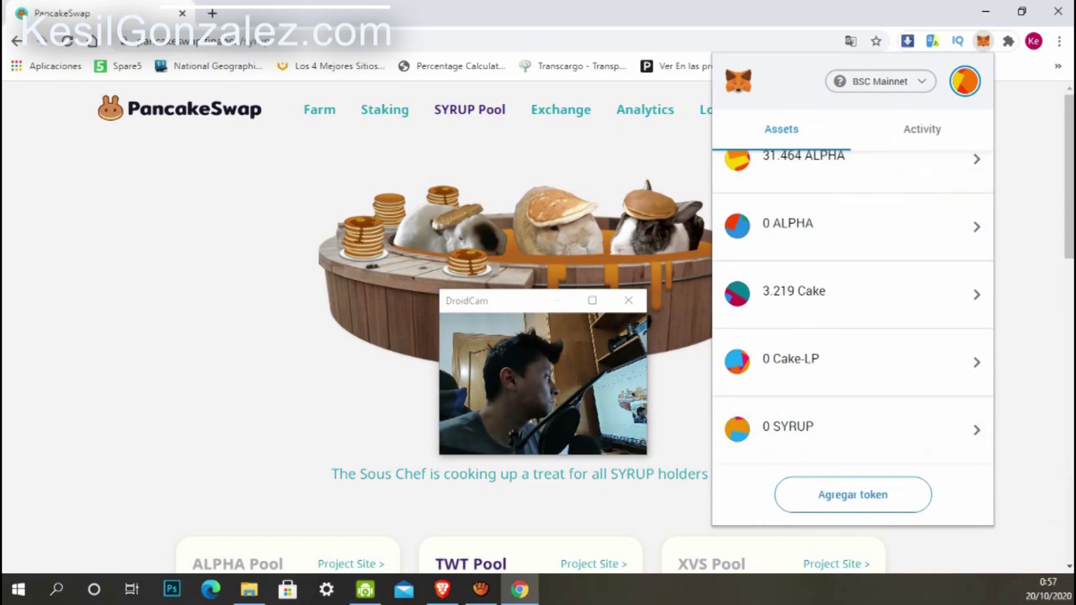
Search MetaMask's token list for 'twt', then cancel adding the token.
left_click(853, 494)
left_click(863, 223)
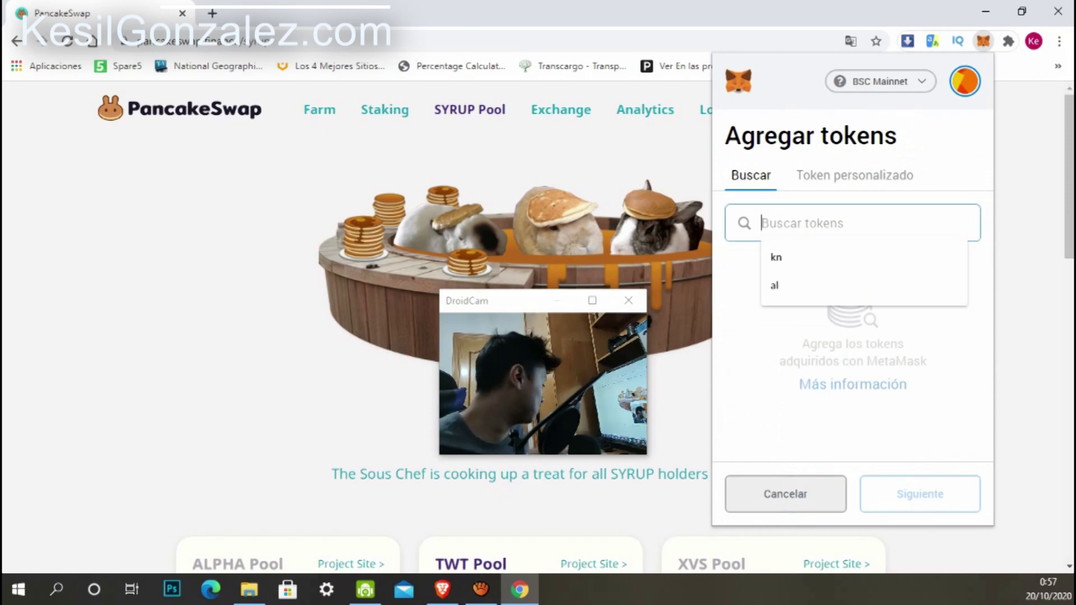
type("twt")
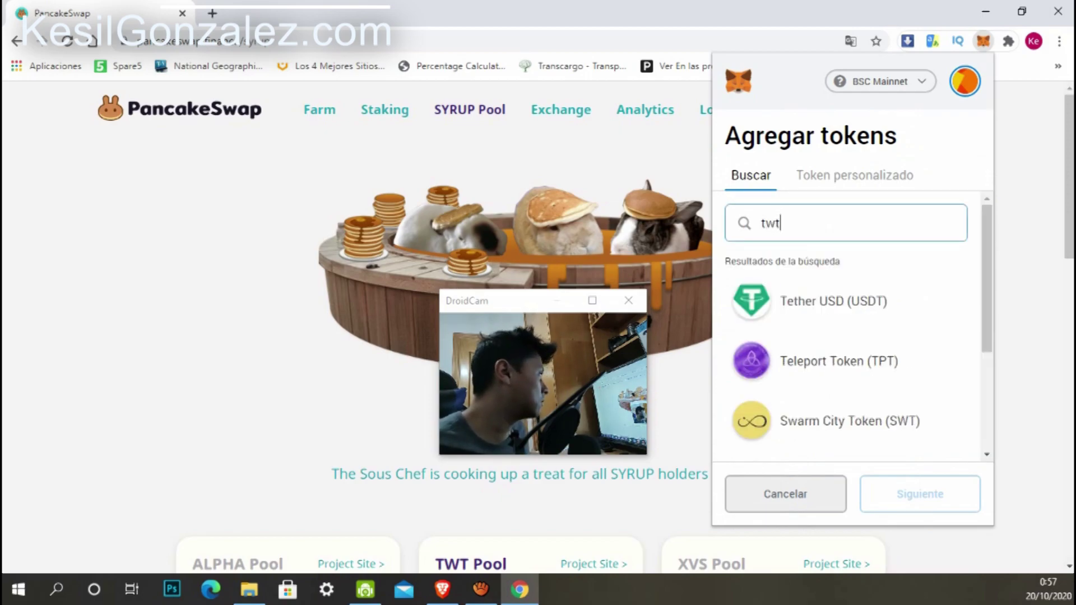
scroll(846, 361, "down", 3)
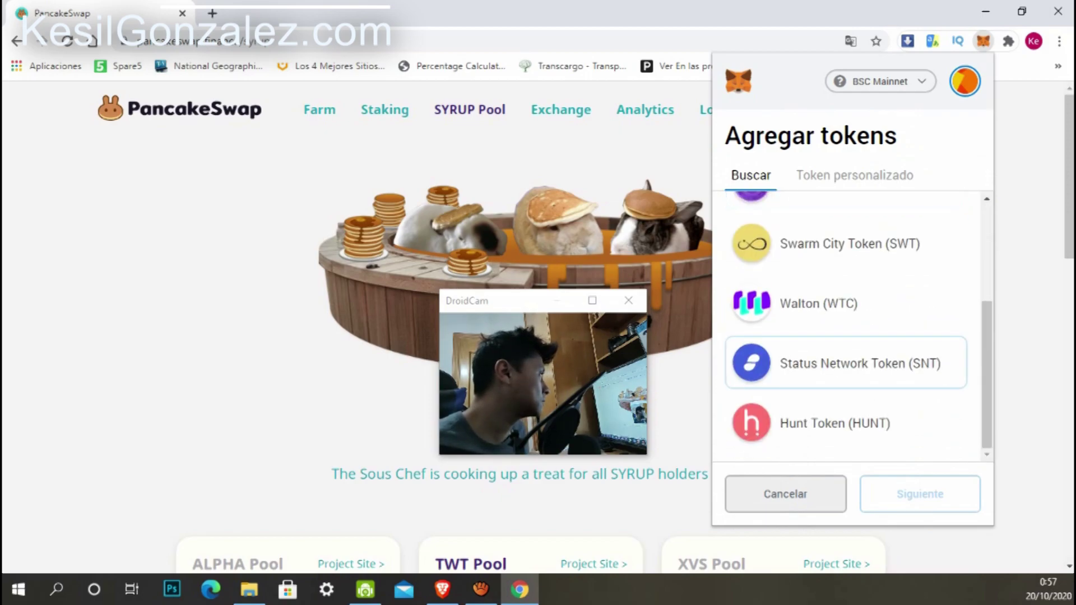
scroll(846, 362, "up", 3)
scroll(846, 361, "down", 3)
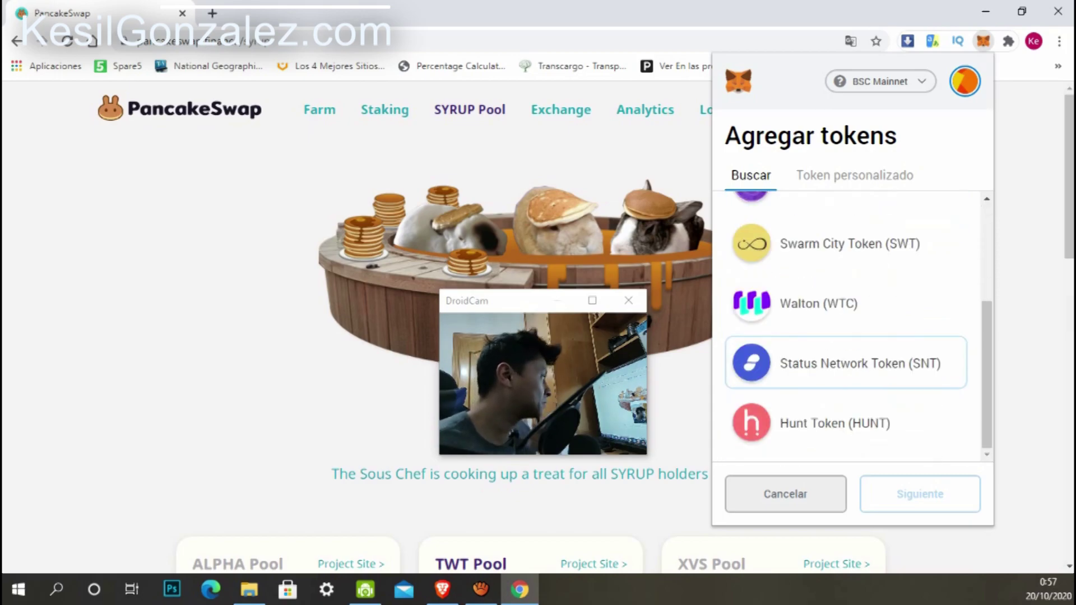
scroll(846, 361, "up", 3)
left_click(785, 494)
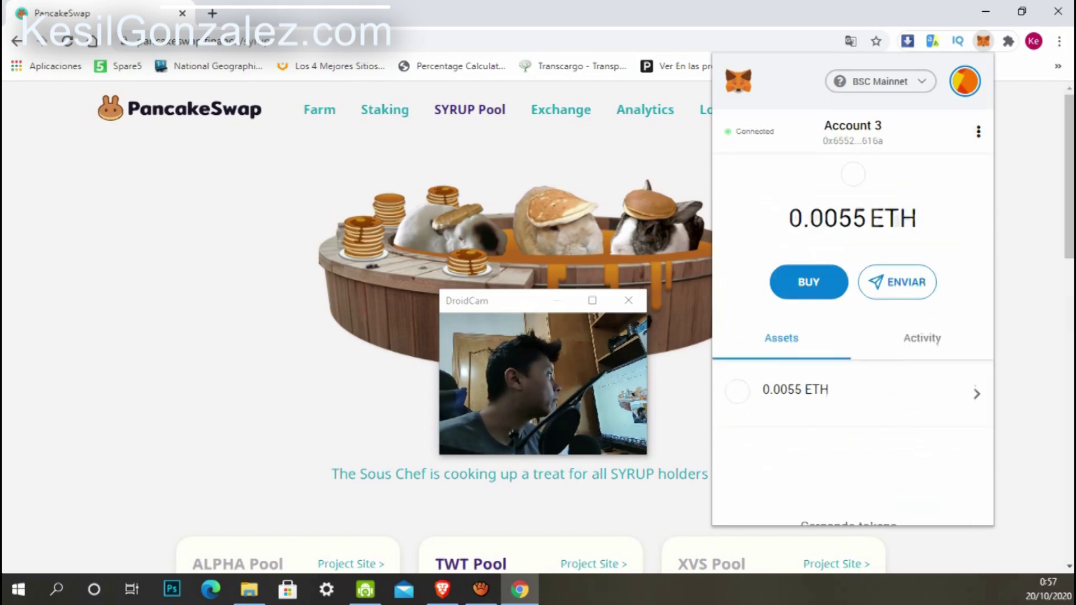
Close the wallet and return to the TWT Pool on the pools page.
scroll(851, 336, "down", 5)
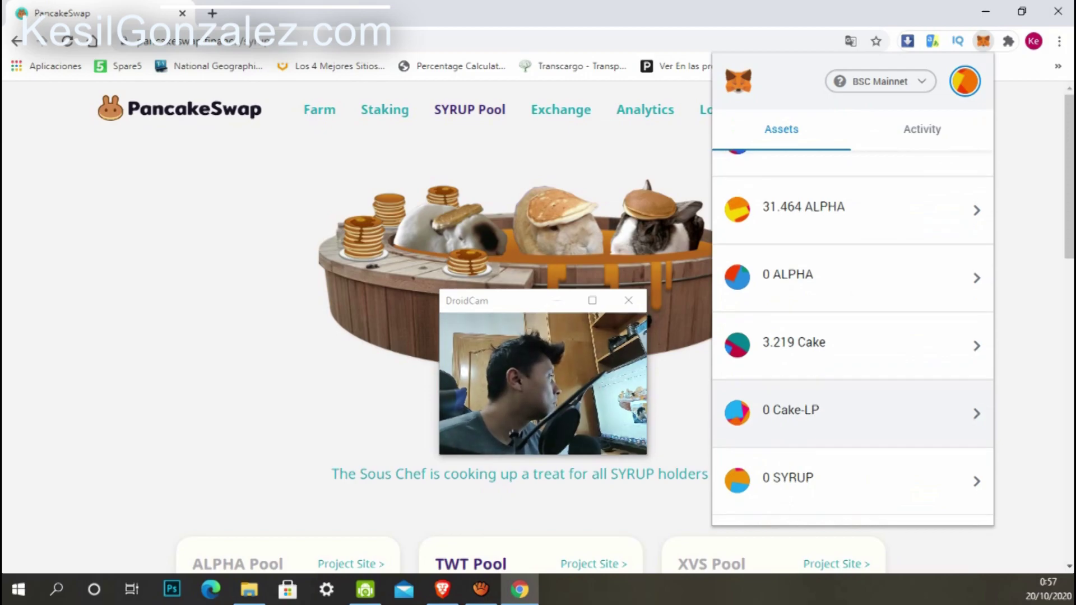
scroll(852, 420, "down", 2)
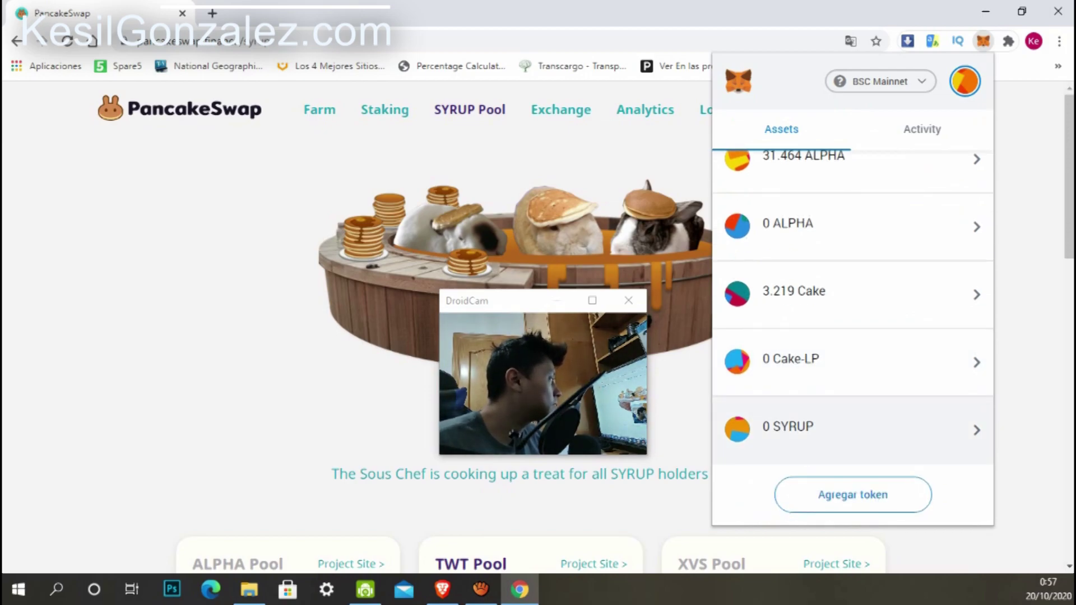
scroll(852, 392, "up", 5)
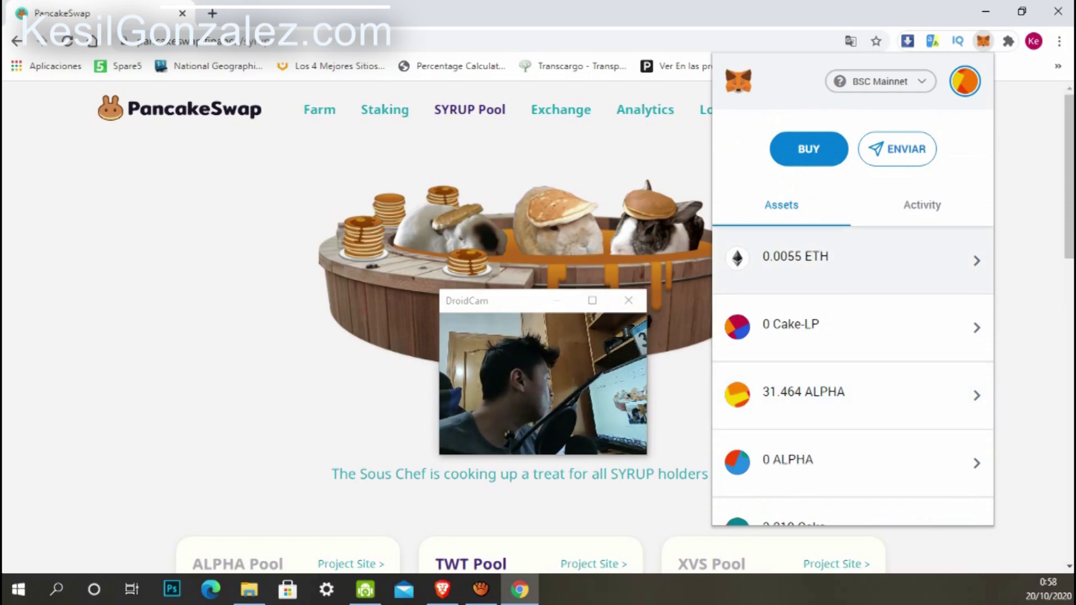
key("Escape")
left_click_drag(504, 301, 924, 334)
scroll(530, 325, "down", 7)
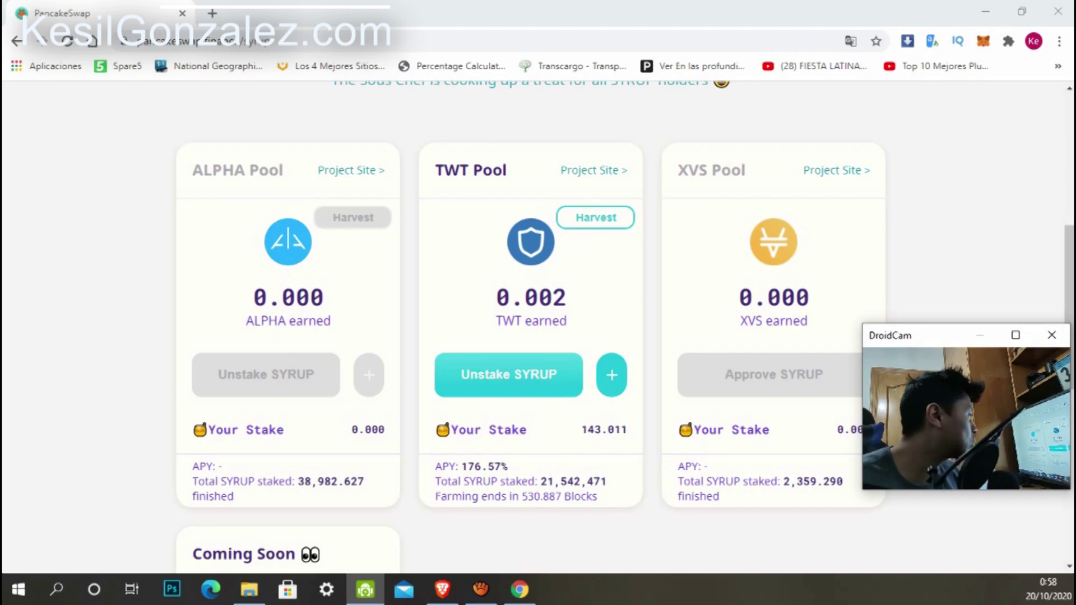
scroll(529, 325, "down", 1)
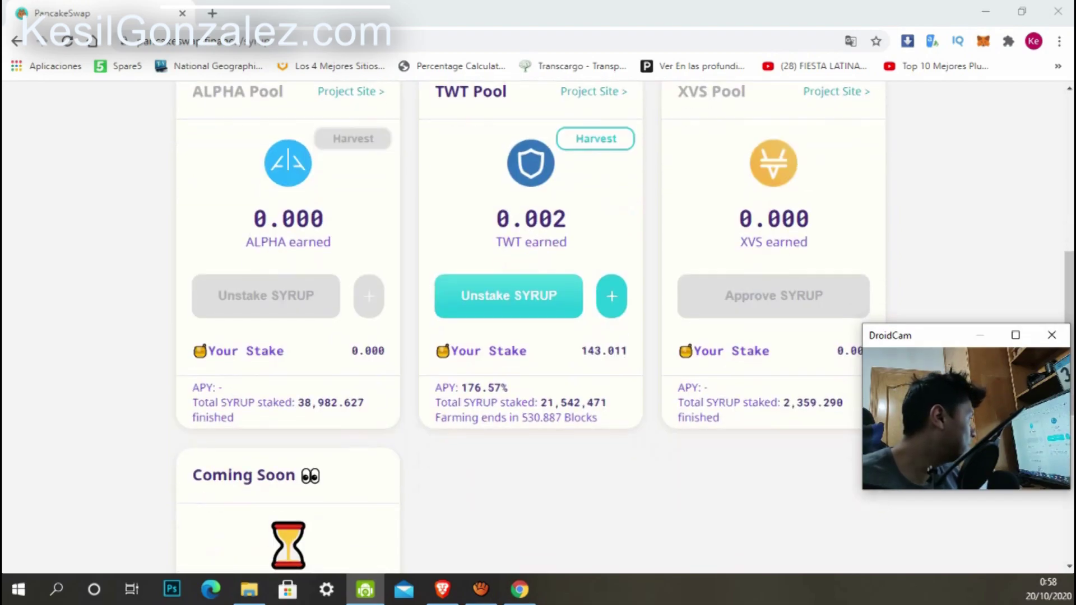
Open the TWT project's Trust Wallet website from the pool, then close it.
key("alt+Tab")
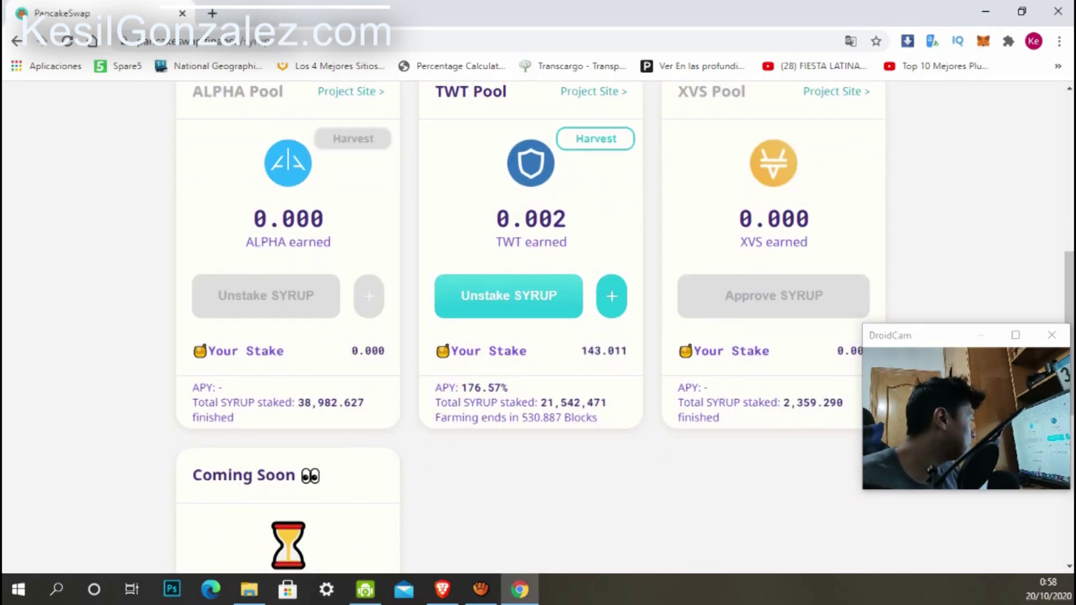
scroll(530, 325, "up", 1)
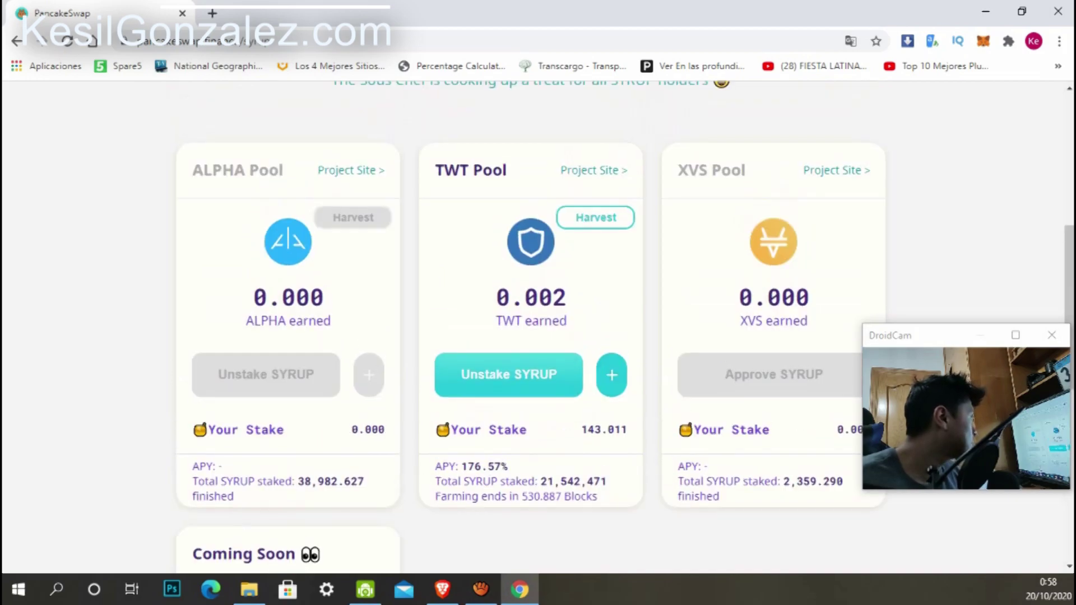
left_click(593, 170)
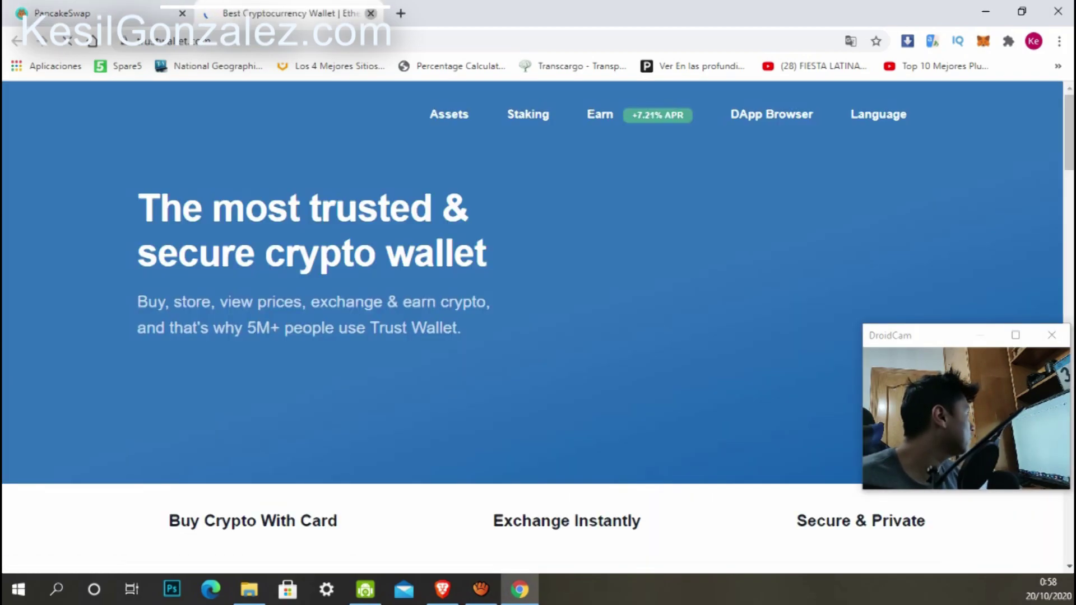
key("ctrl+w")
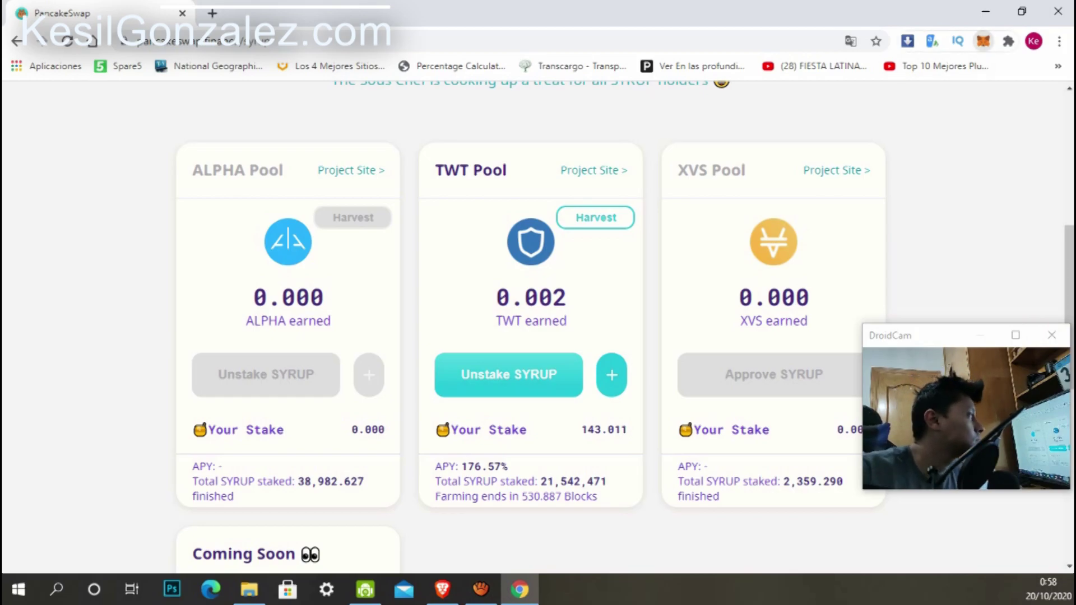
Reopen MetaMask, glance at the custom token form, cancel, and show the account options.
left_click(982, 41)
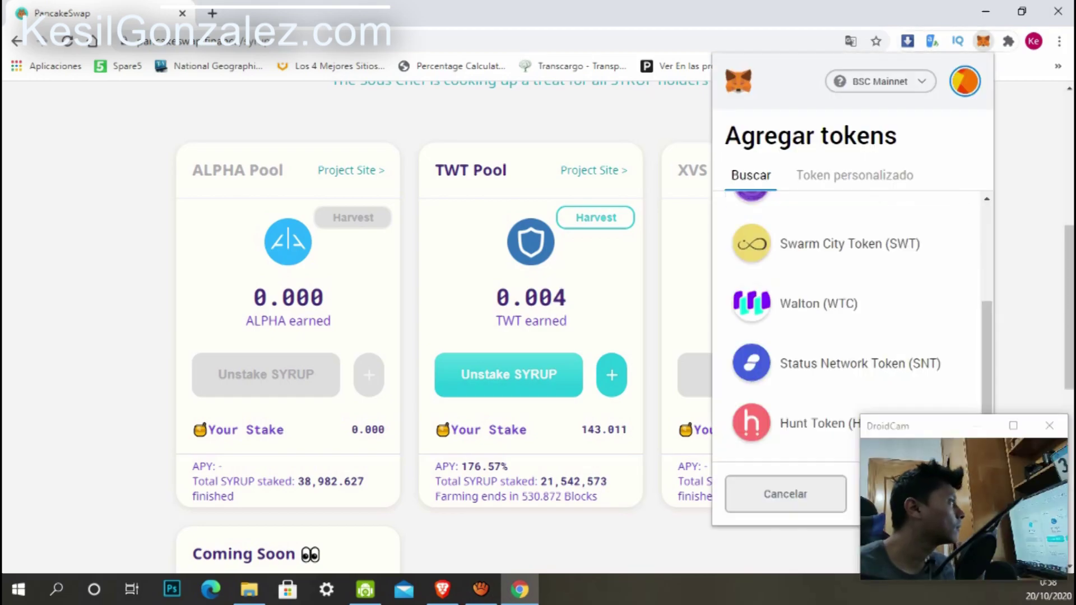
left_click(854, 175)
left_click(751, 176)
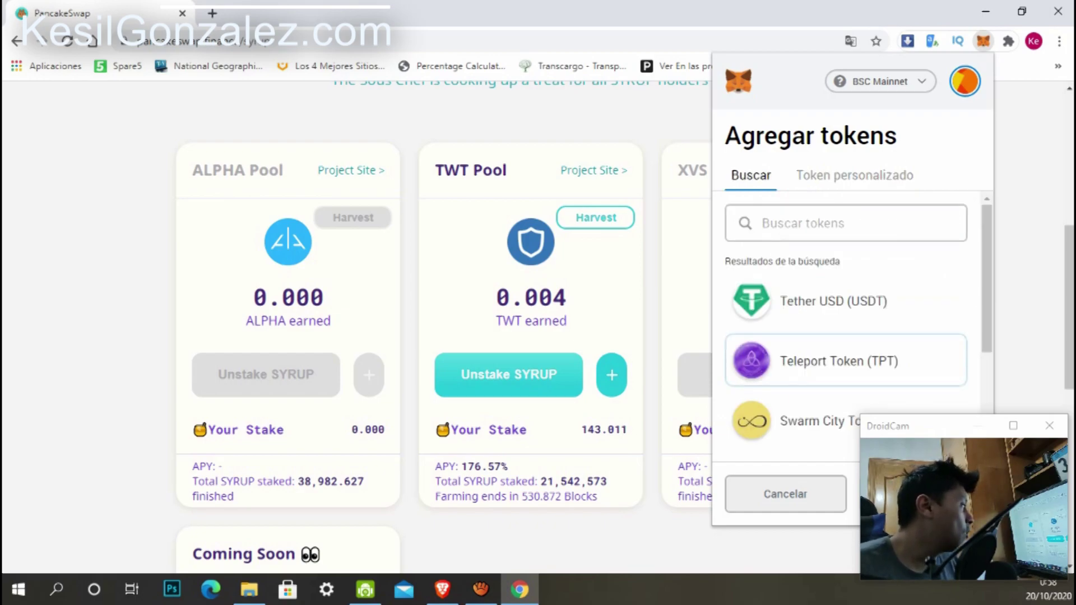
left_click(785, 494)
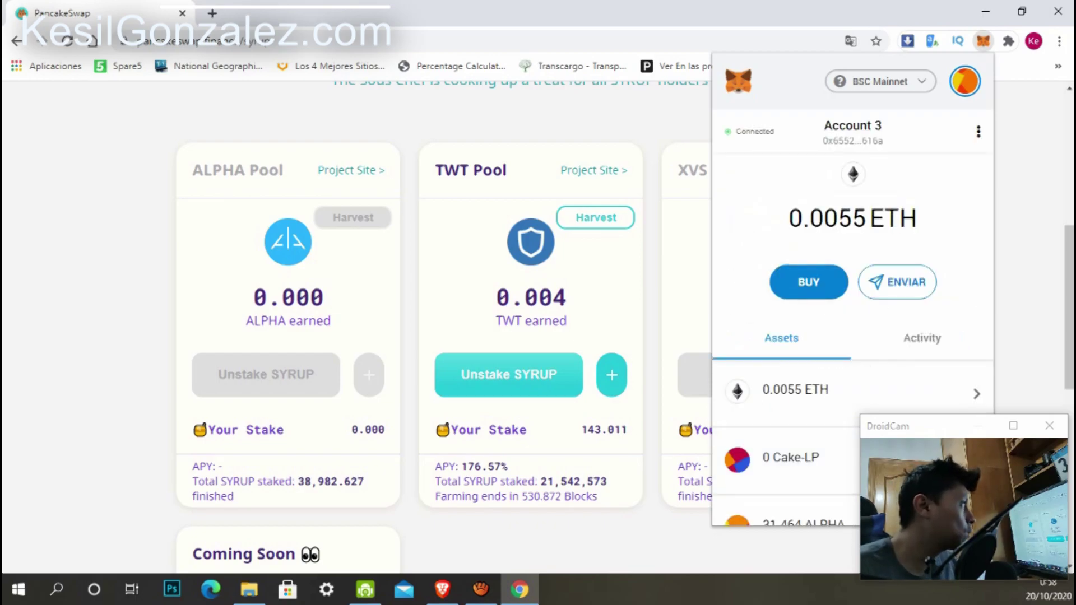
left_click(979, 131)
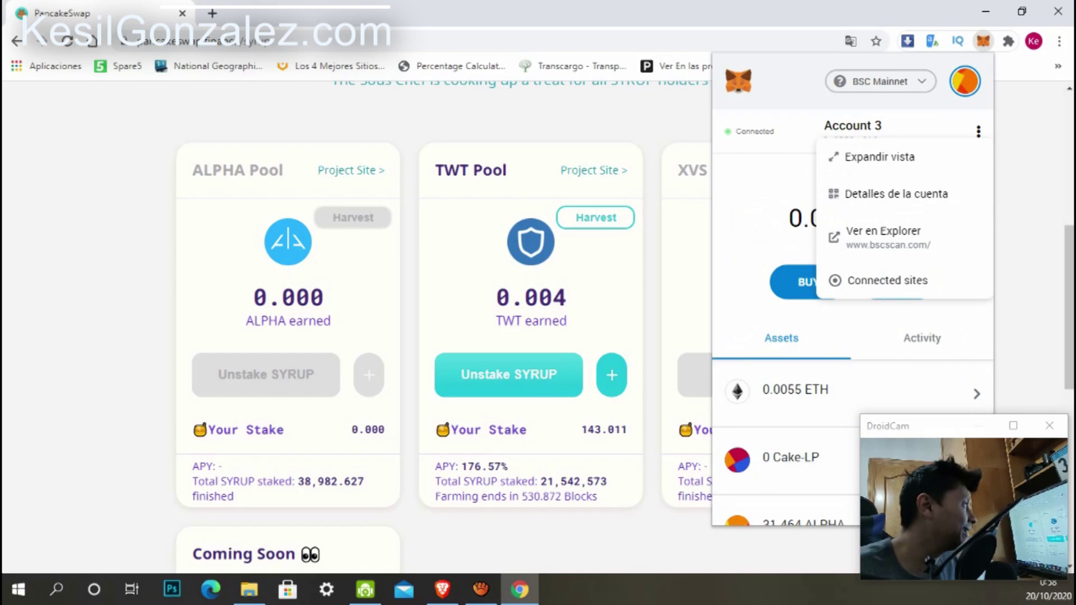
Find the Trust Wallet (TWT) token page on BscScan and copy its contract address.
left_click(882, 232)
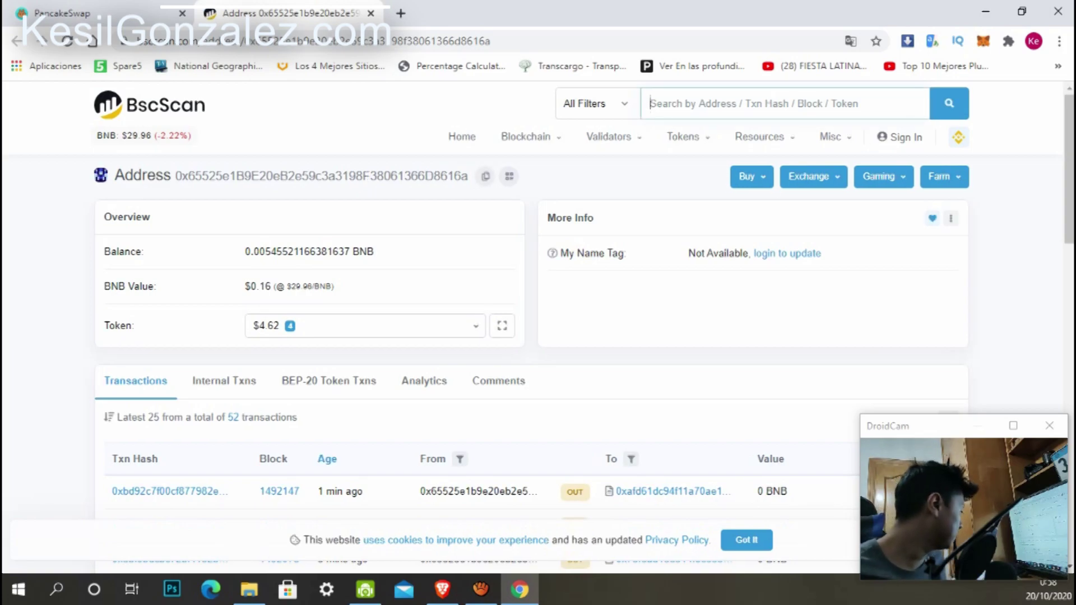
type("twt")
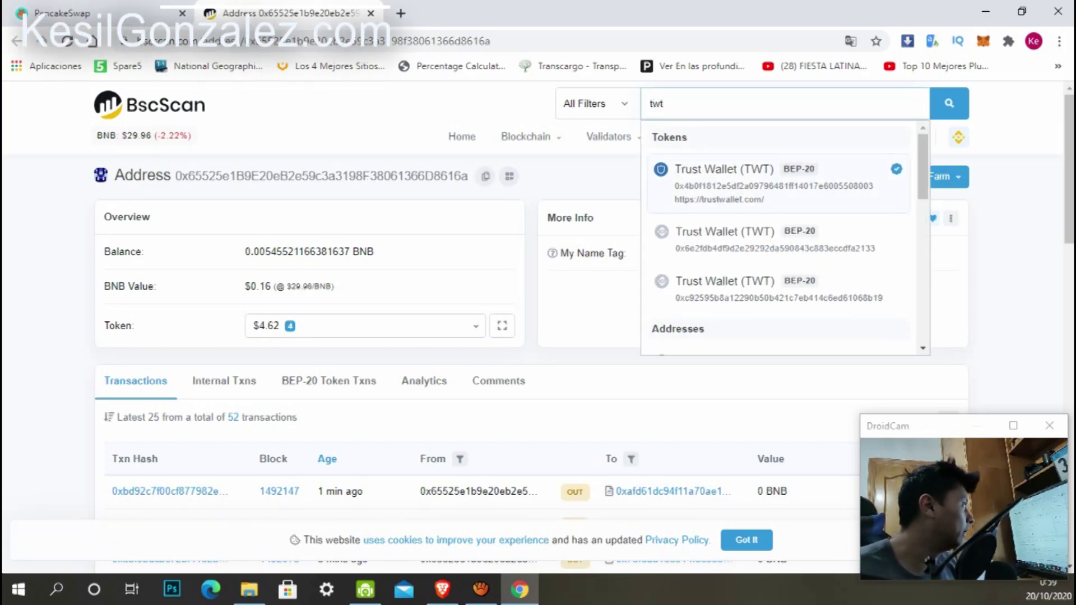
key("Return")
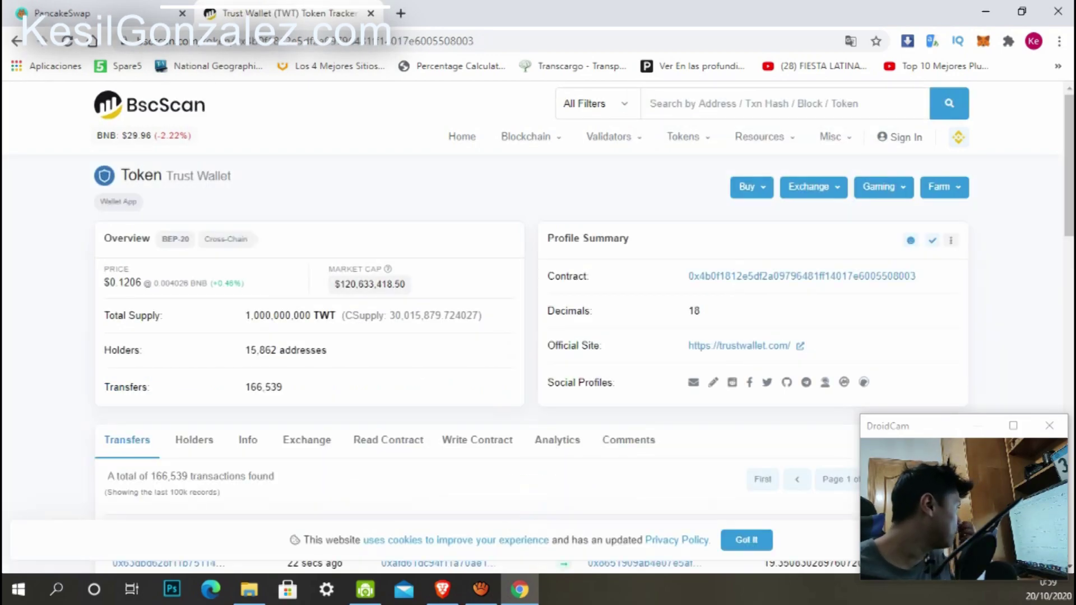
left_click_drag(561, 276, 589, 276)
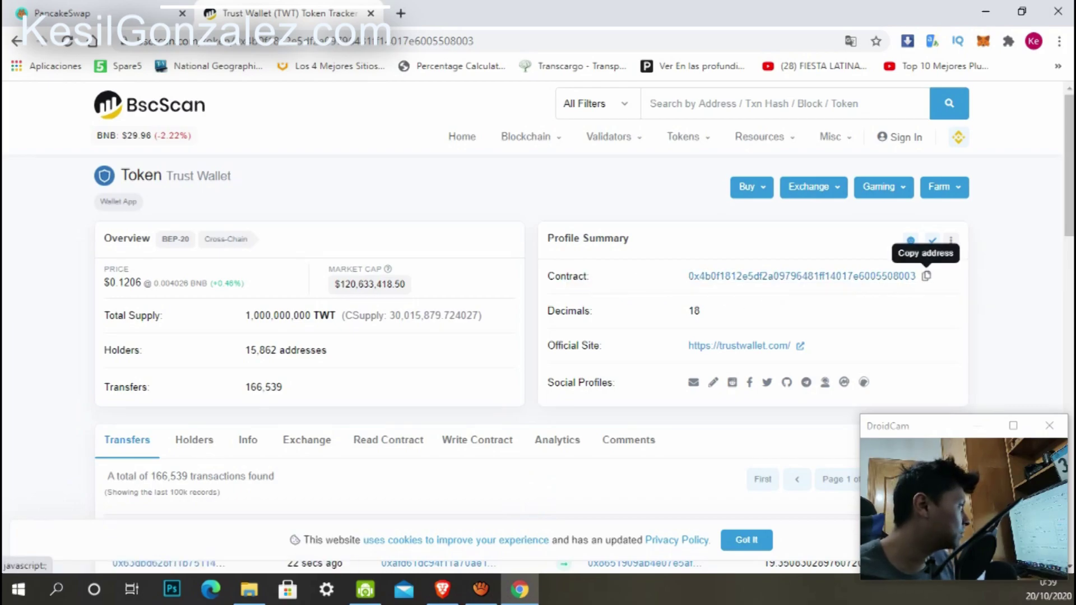
left_click(926, 275)
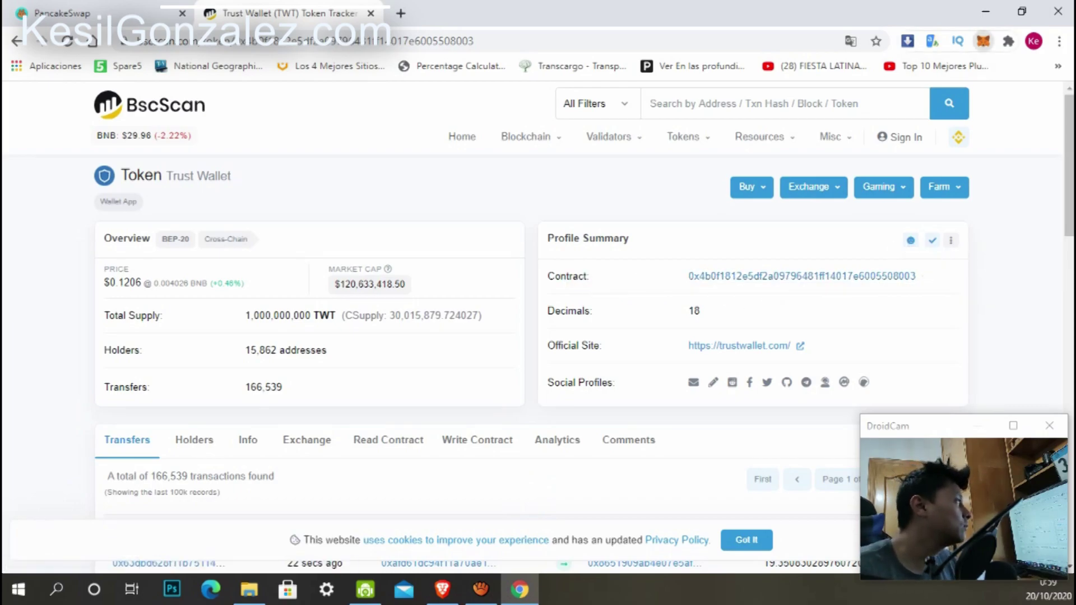
left_click(983, 41)
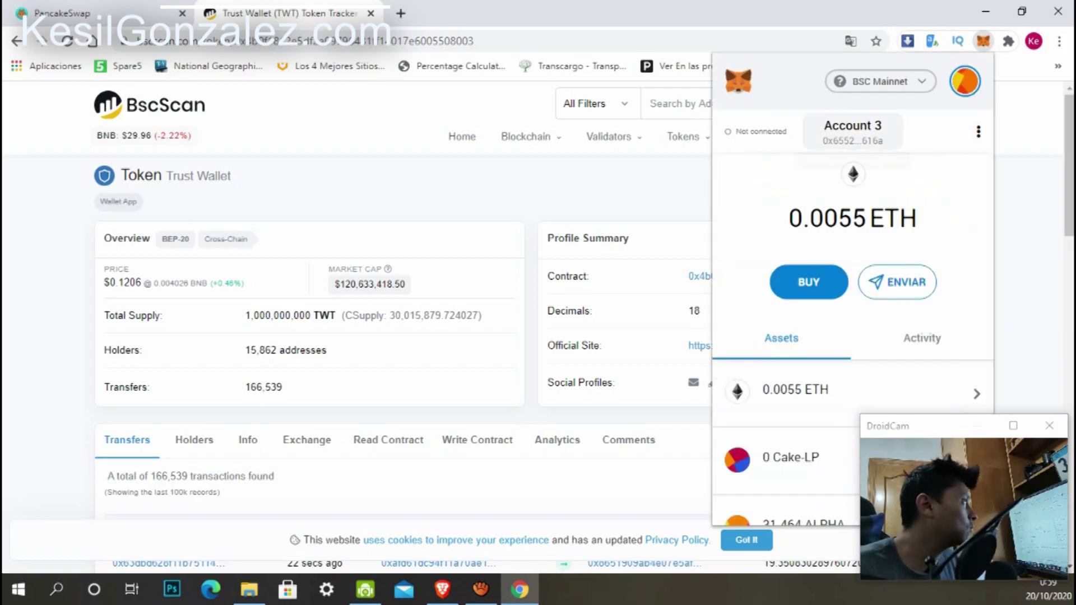
Look at MetaMask's account options and account list, closing both again.
scroll(851, 358, "down", 5)
scroll(851, 358, "up", 5)
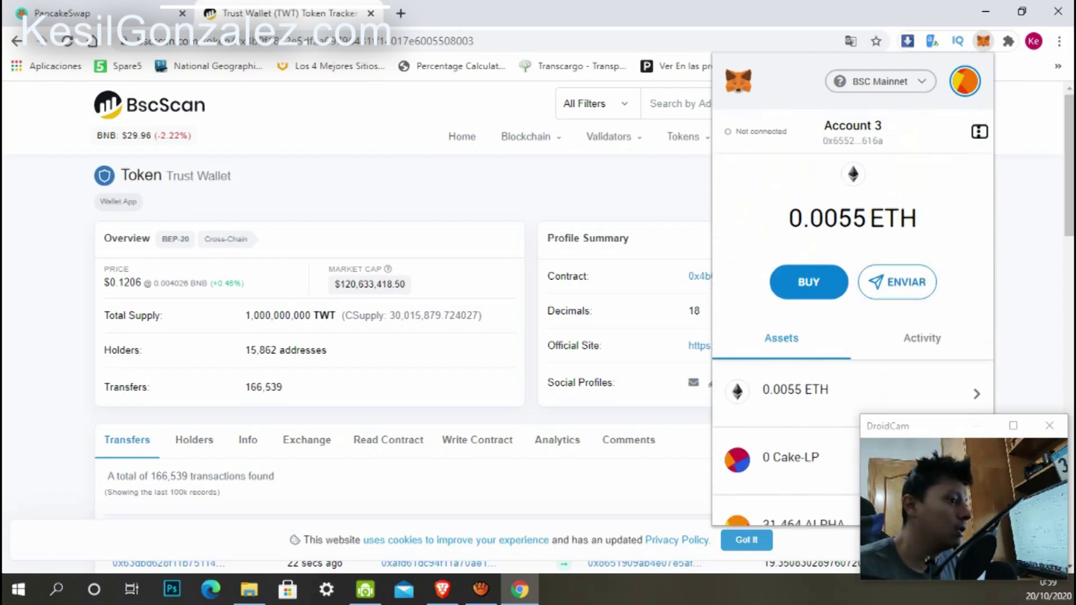
left_click(978, 131)
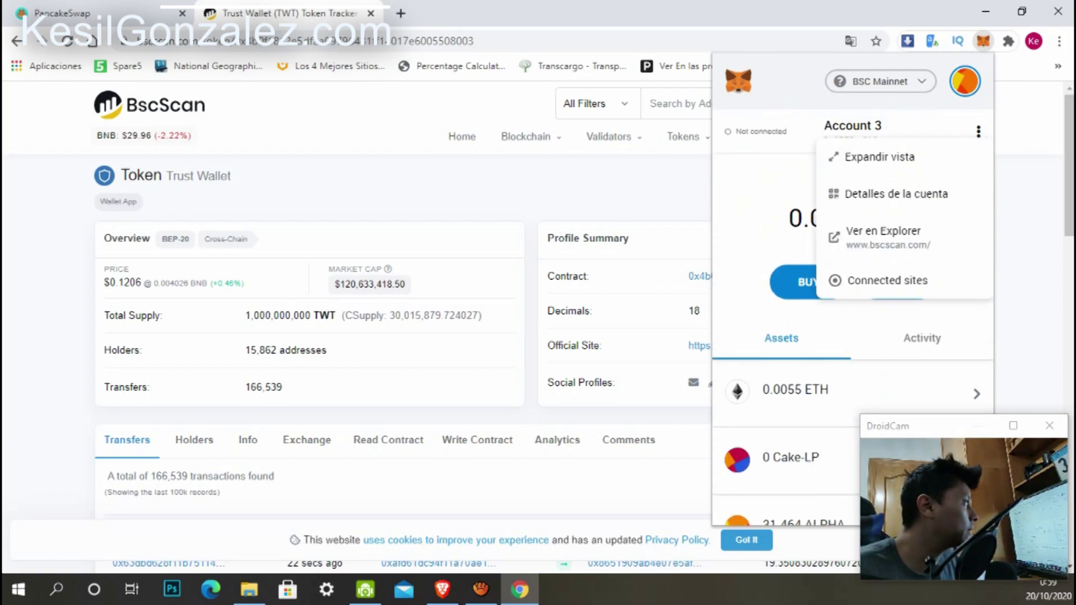
left_click(852, 128)
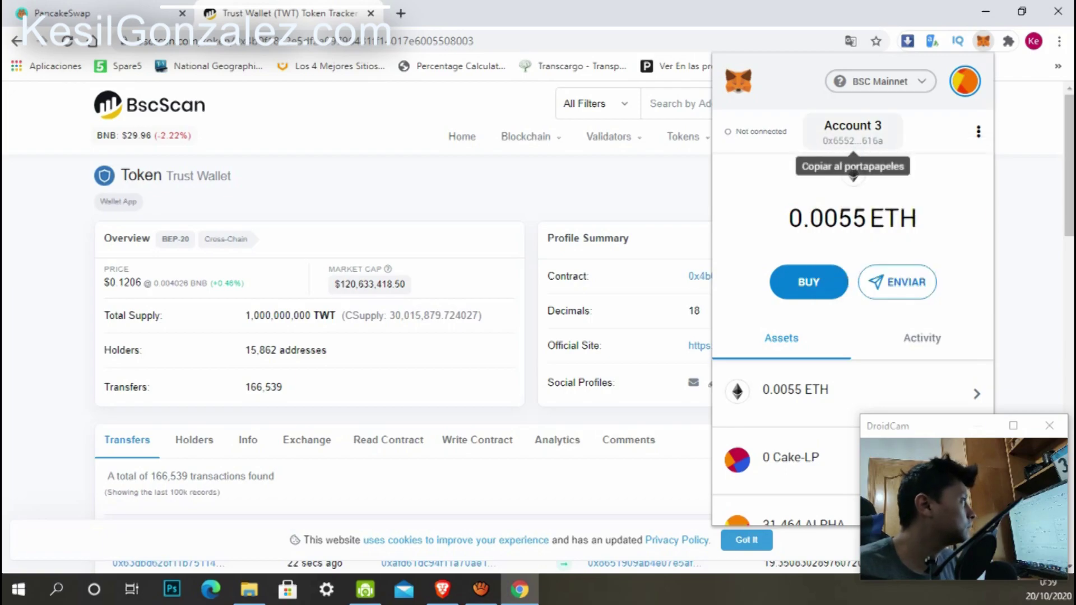
left_click(964, 82)
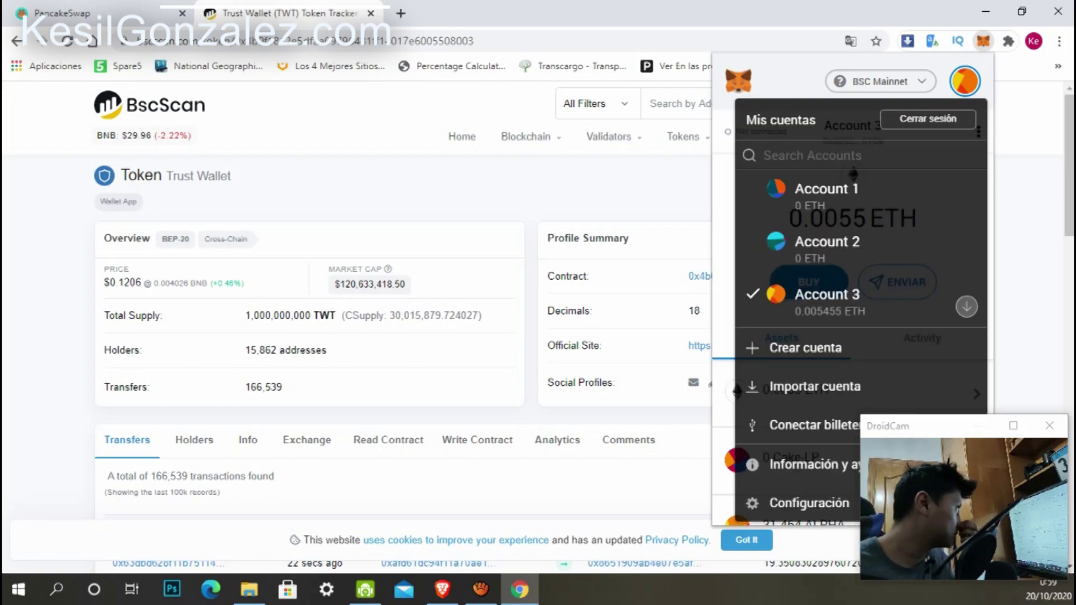
left_click(964, 81)
scroll(813, 353, "down", 5)
scroll(851, 336, "down", 3)
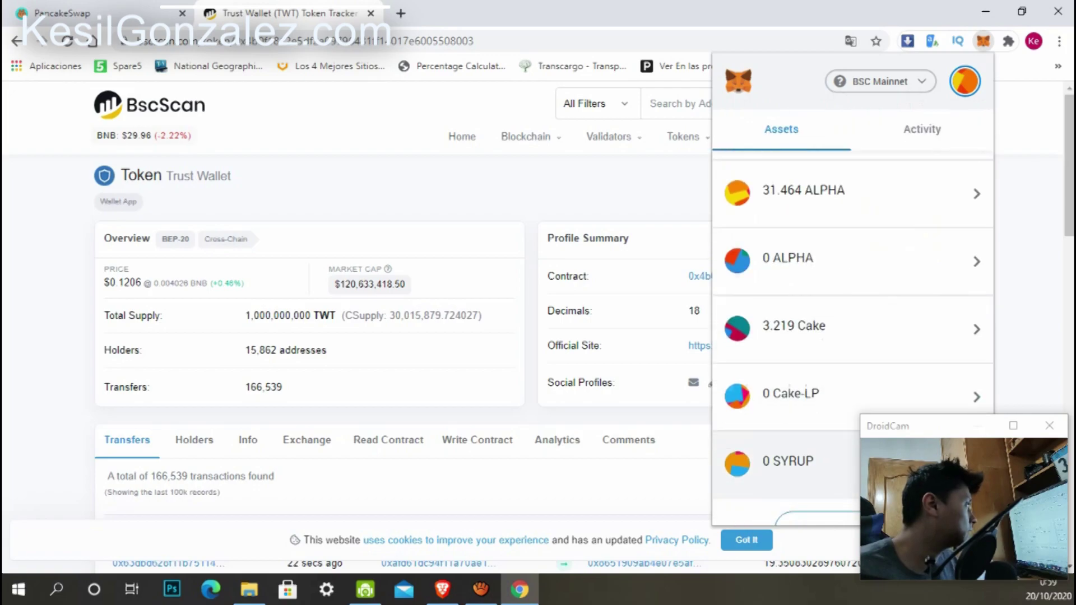
Add TWT to MetaMask as a custom token using the pasted contract address.
left_click(817, 494)
left_click(855, 175)
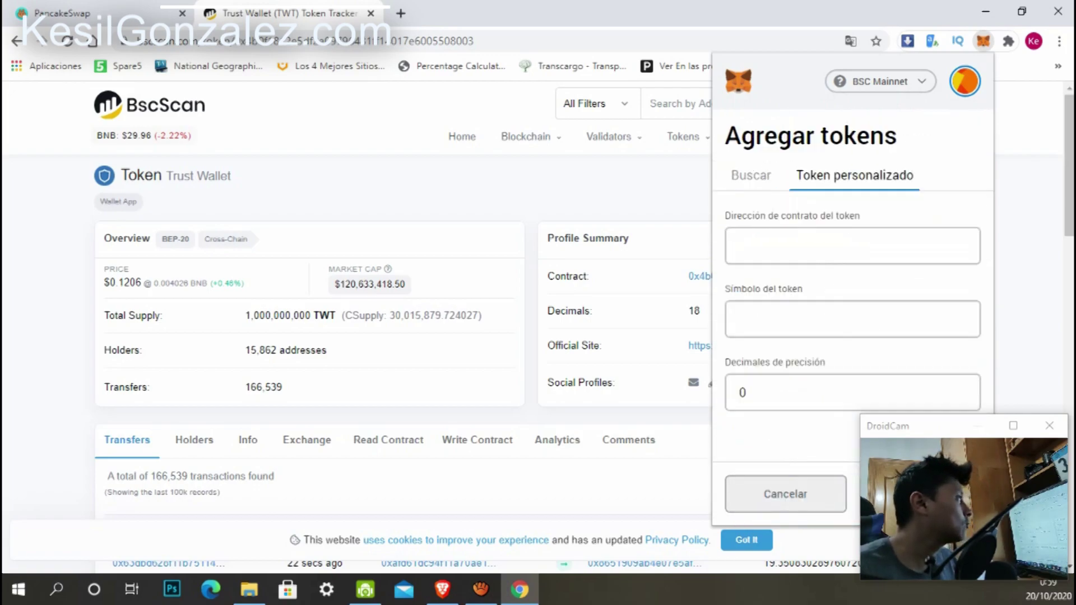
left_click(784, 245)
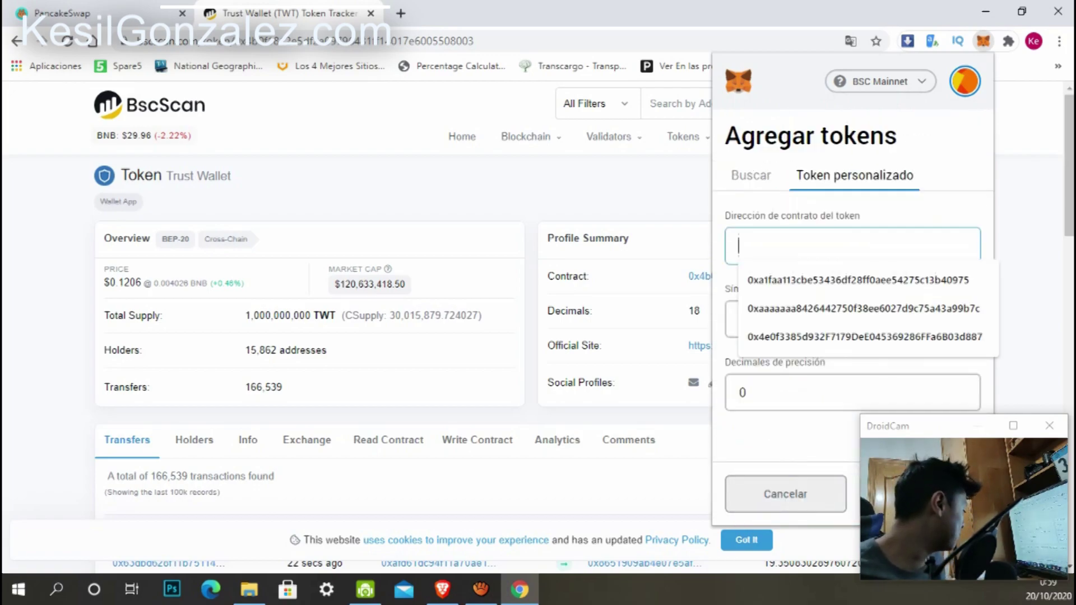
key("ctrl+v")
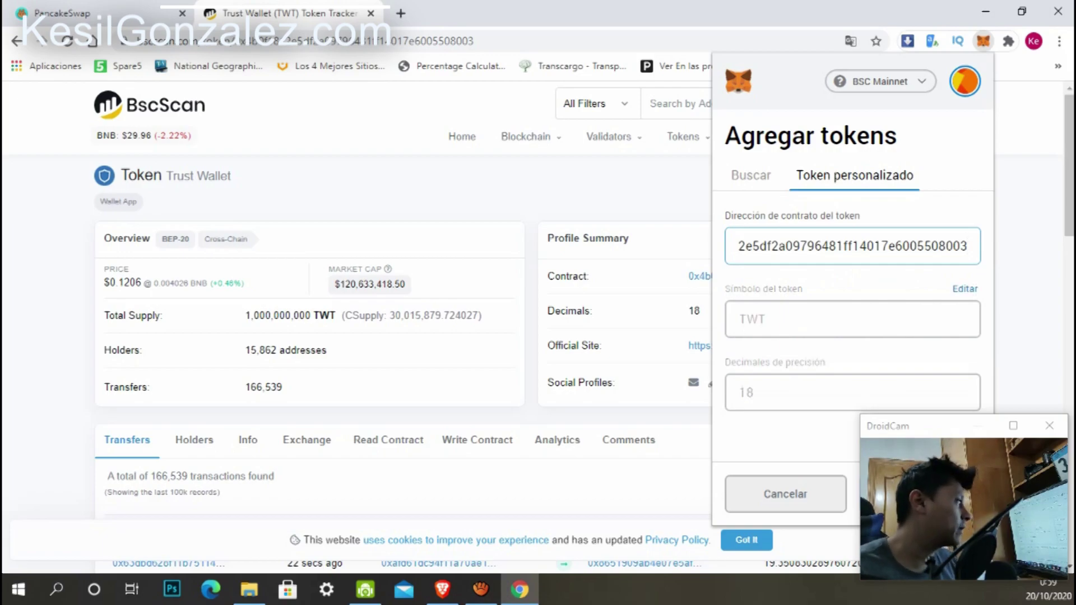
left_click_drag(924, 426, 527, 337)
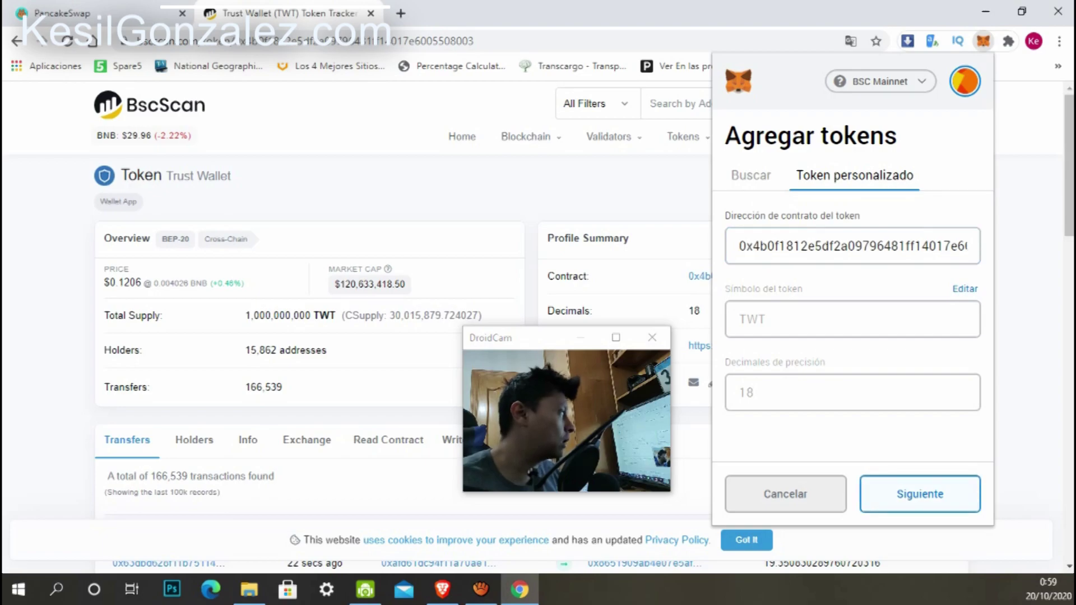
left_click(919, 494)
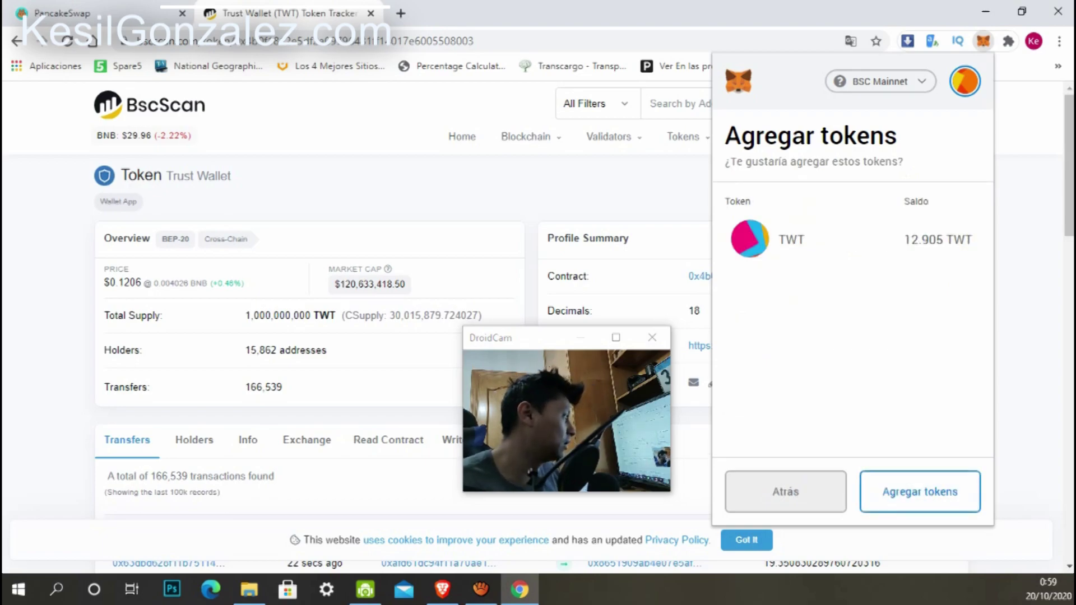
left_click(920, 491)
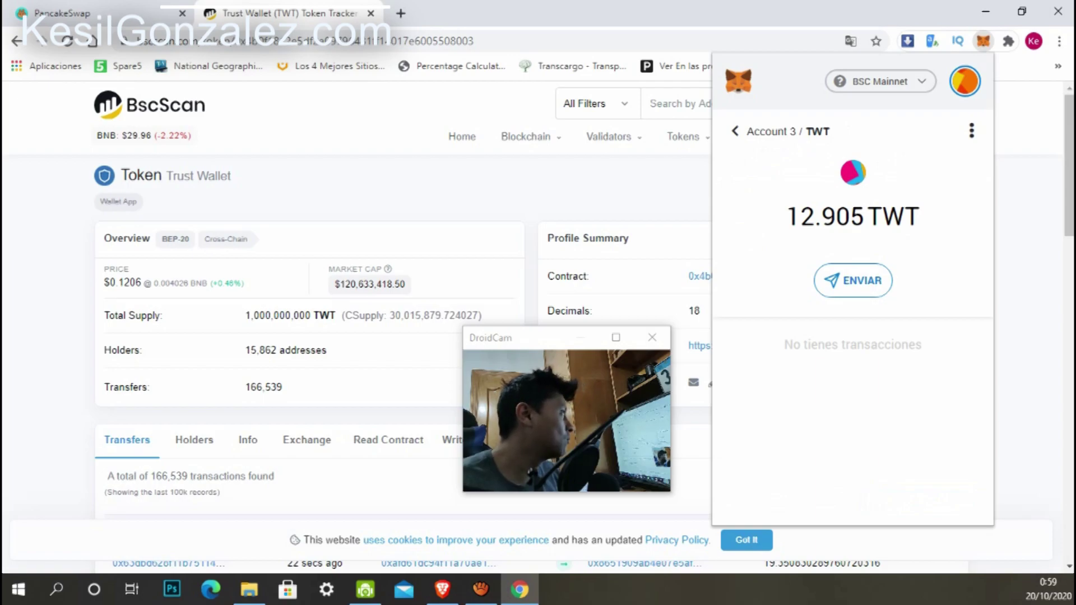
Return to the asset list to confirm the 12.905 TWT balance.
left_click(735, 131)
scroll(851, 308, "down", 5)
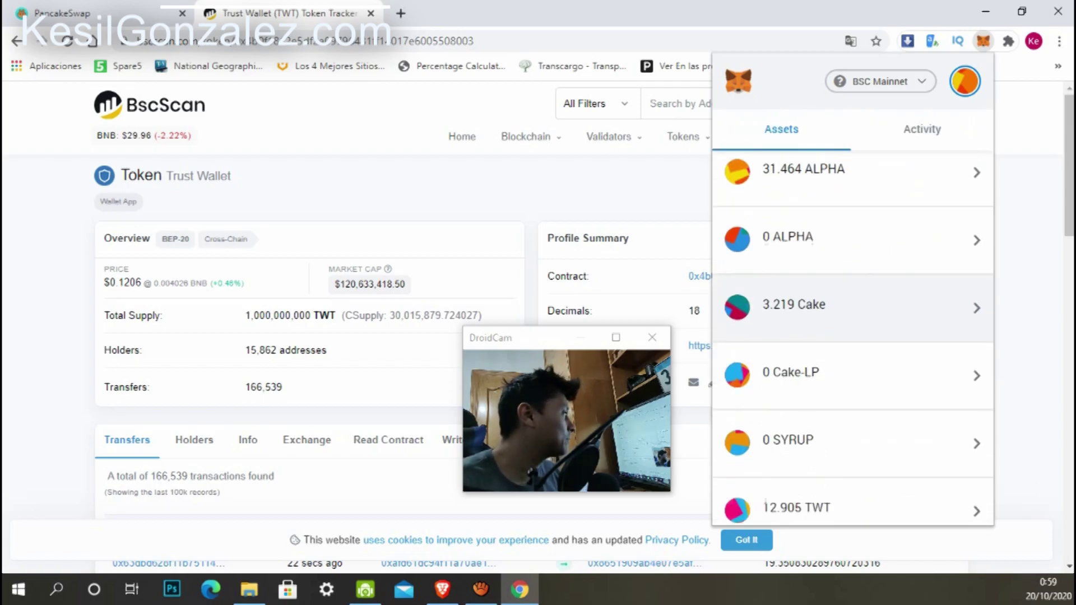
scroll(852, 307, "down", 2)
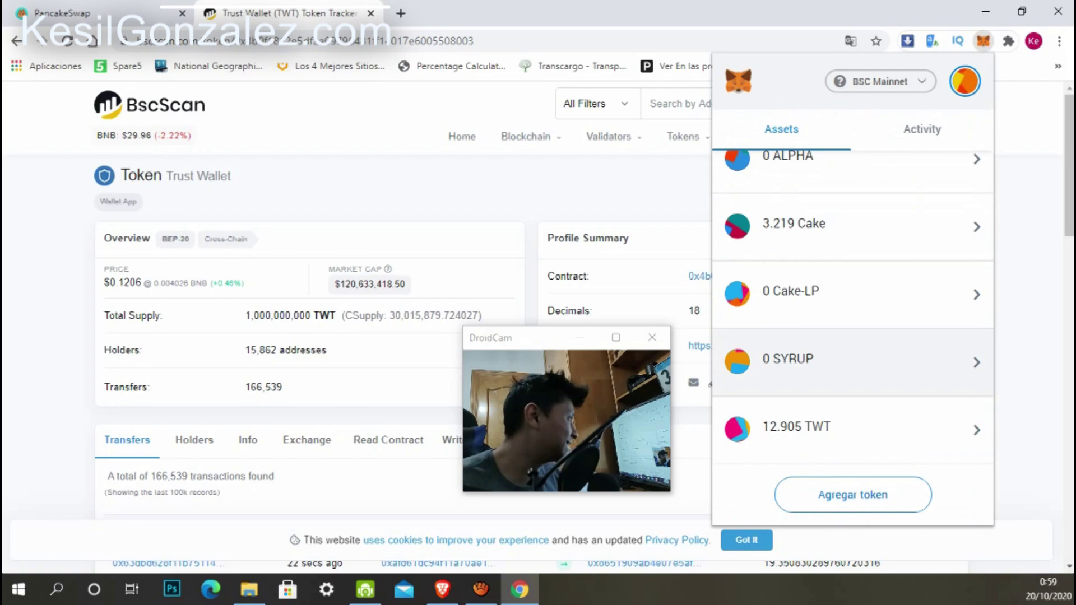
left_click_drag(532, 337, 918, 436)
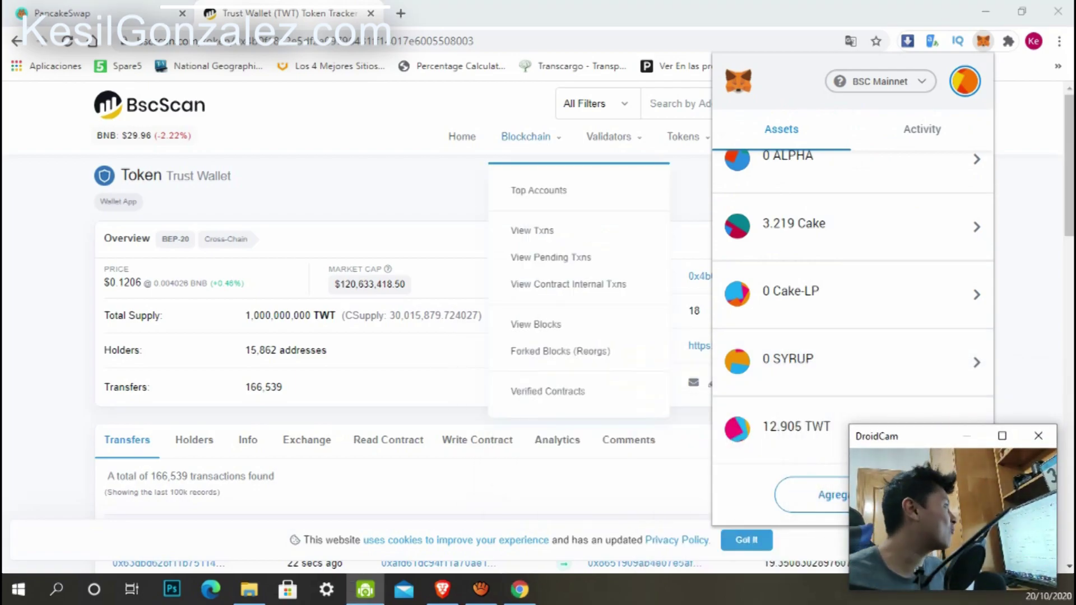
Close the BscScan TWT tab and view the exchange's liquidity positions and Add Liquidity form.
left_click(370, 13)
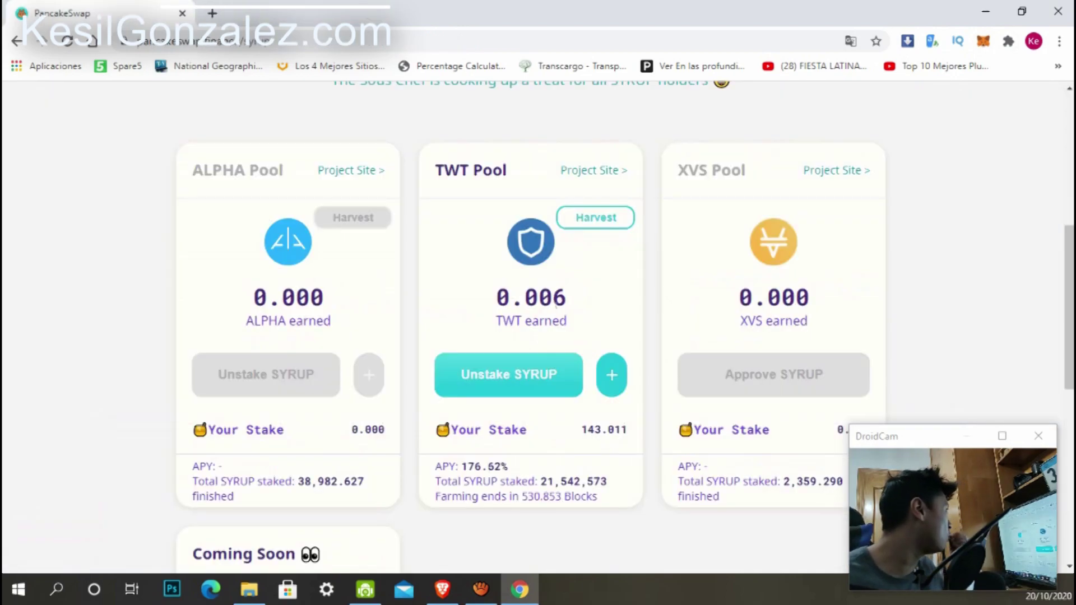
scroll(532, 336, "up", 8)
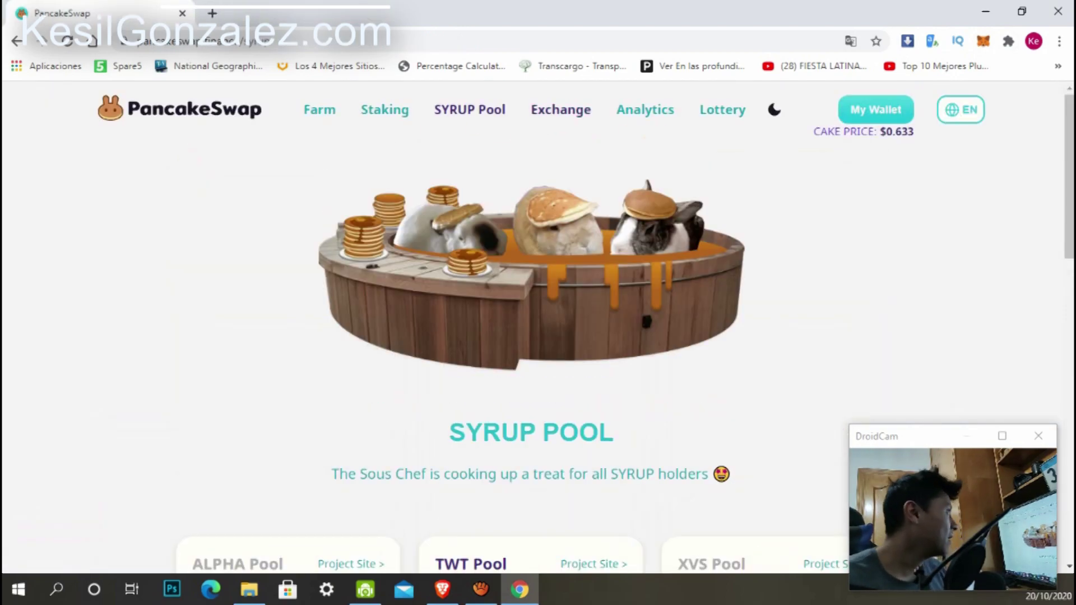
left_click(561, 110)
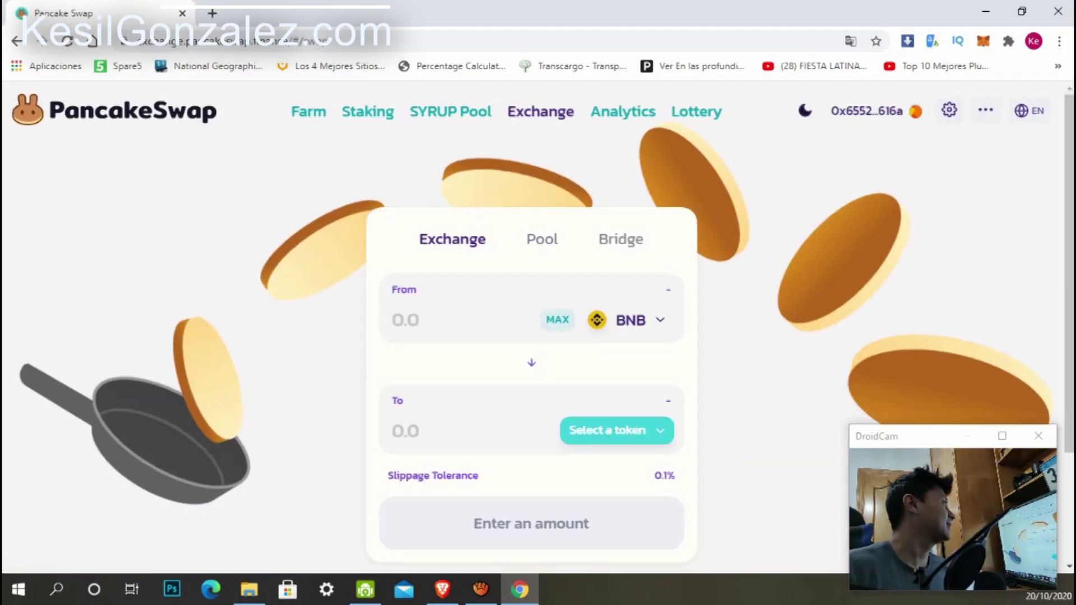
left_click(541, 239)
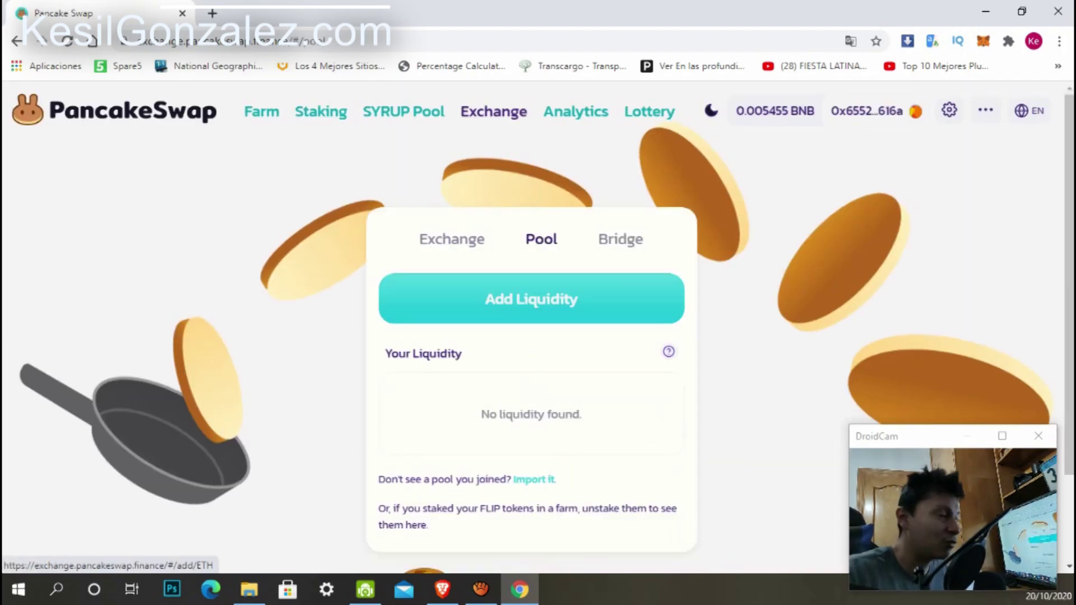
left_click(531, 299)
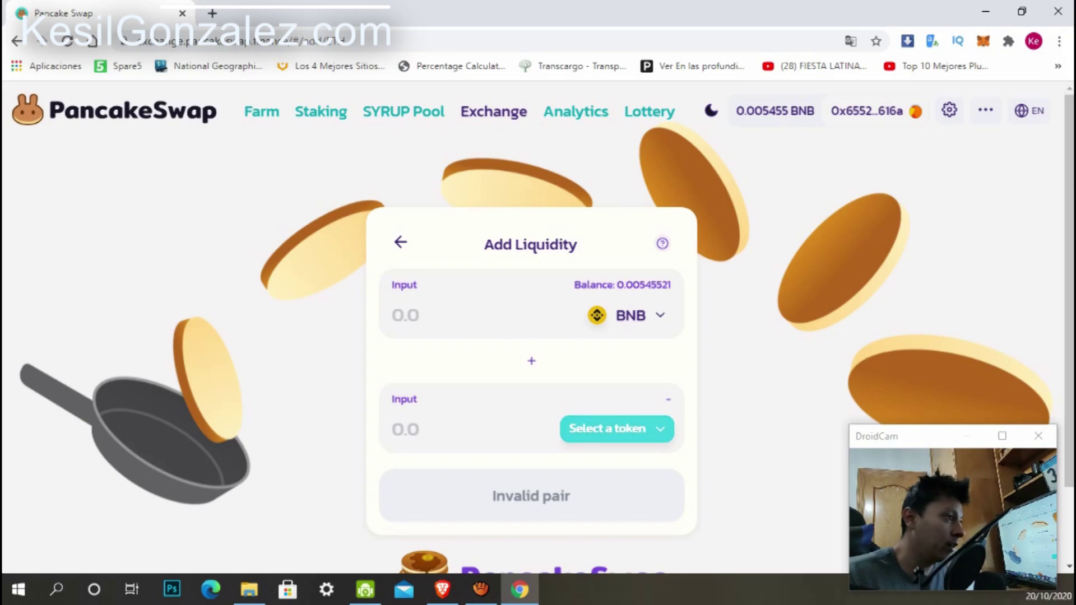
left_click(321, 111)
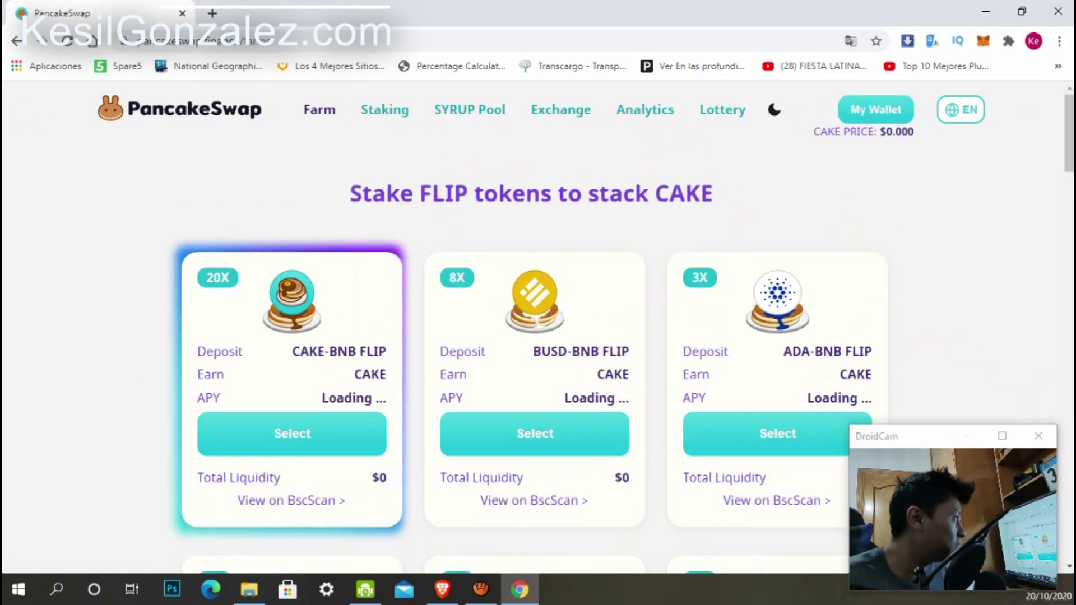
Open the CAKE-BNB FLIP farm, cancel its deposit form, and note 19.194 FLIP staked and 0.026 CAKE earned.
scroll(292, 280, "down", 3)
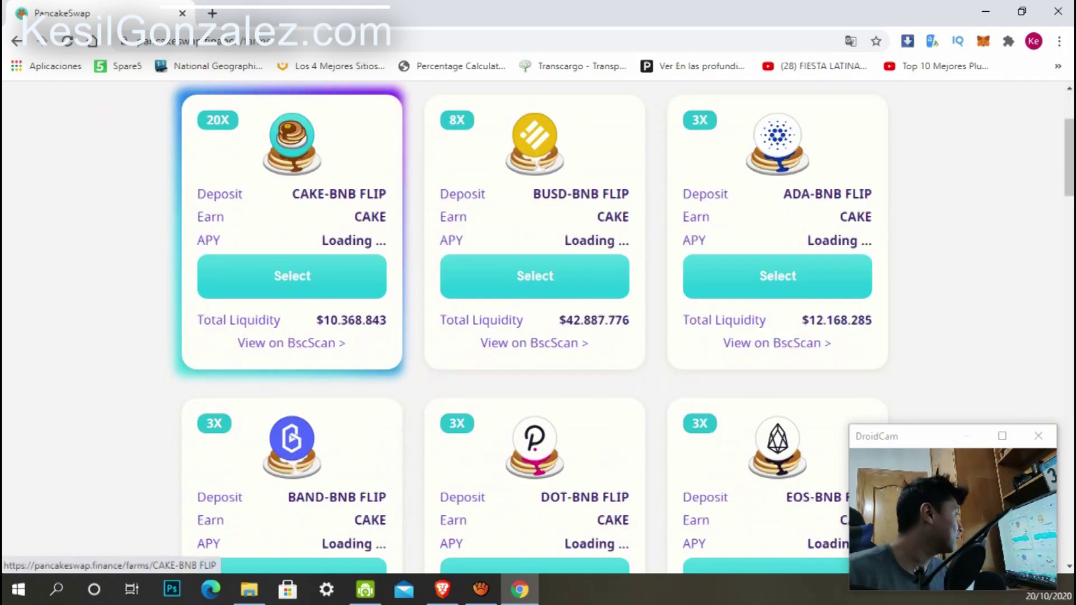
left_click(292, 276)
scroll(531, 336, "down", 3)
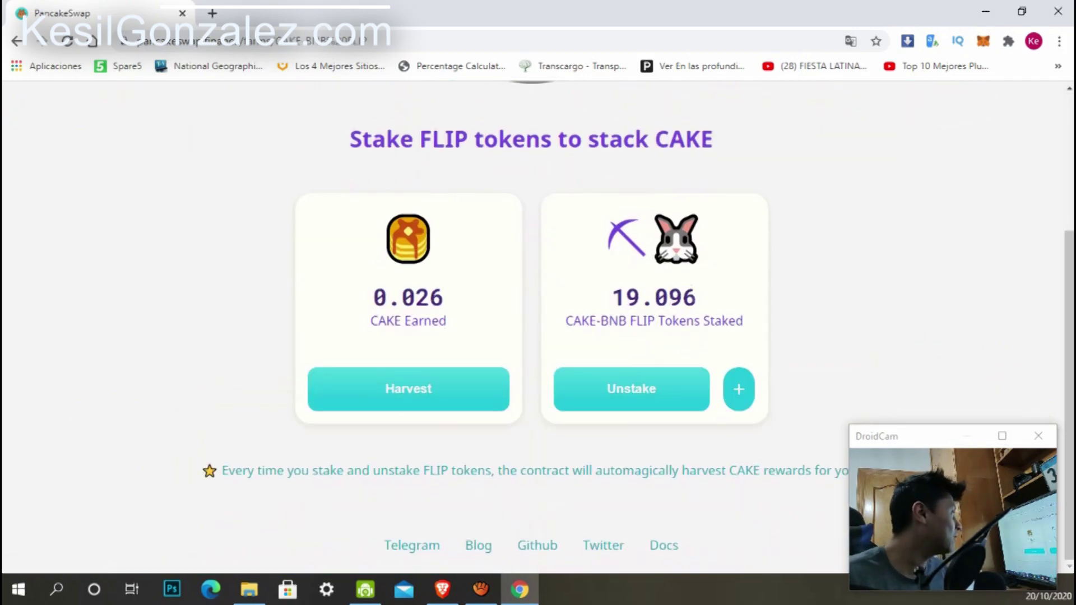
left_click(739, 389)
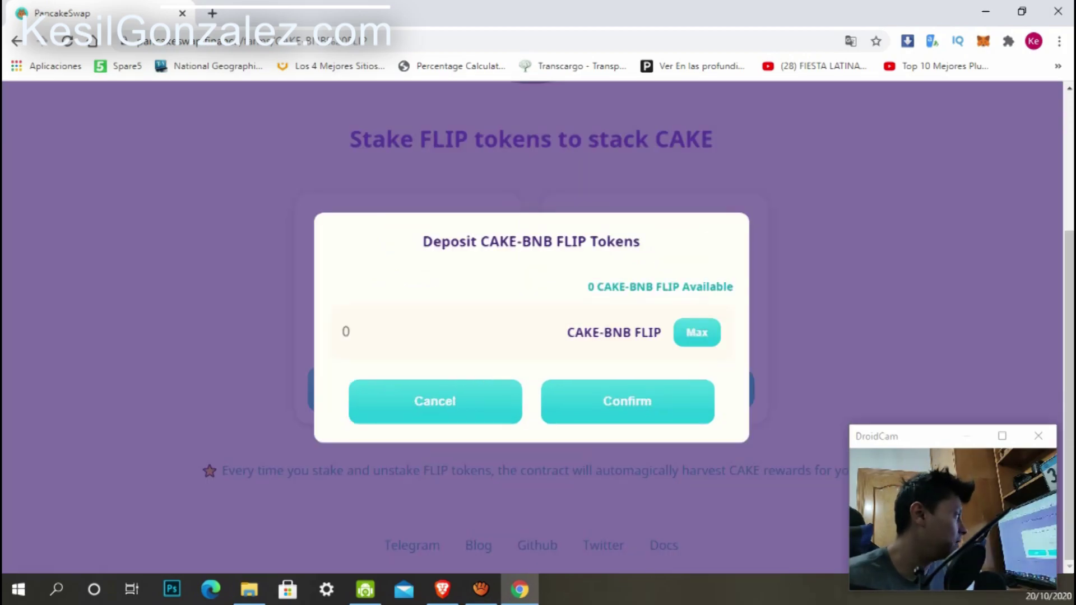
left_click_drag(645, 286, 697, 286)
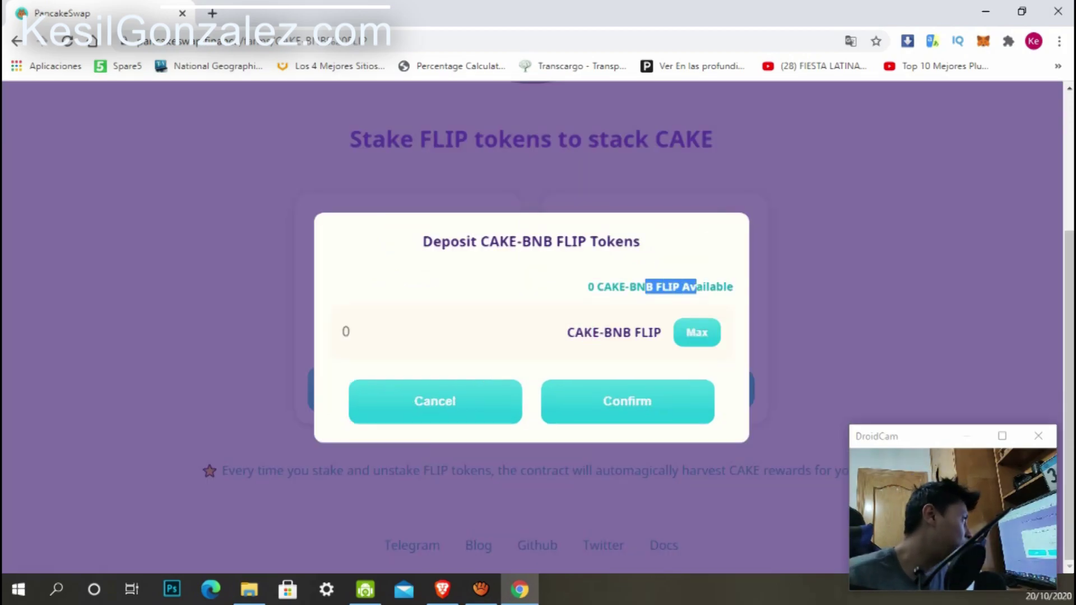
key("Escape")
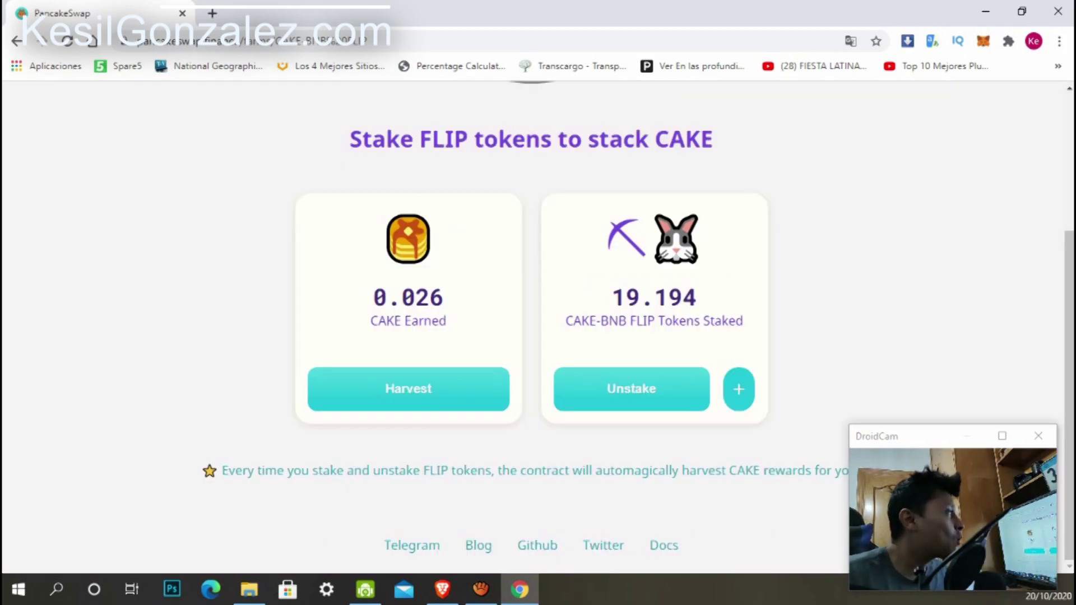
double_click(654, 296)
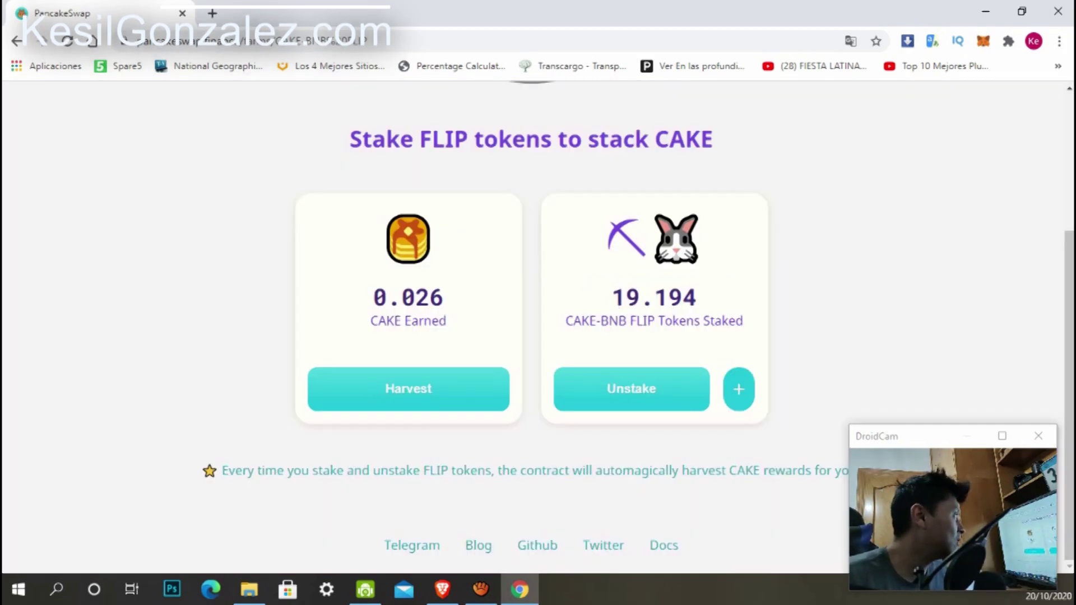
left_click_drag(373, 297, 444, 297)
scroll(531, 325, "up", 4)
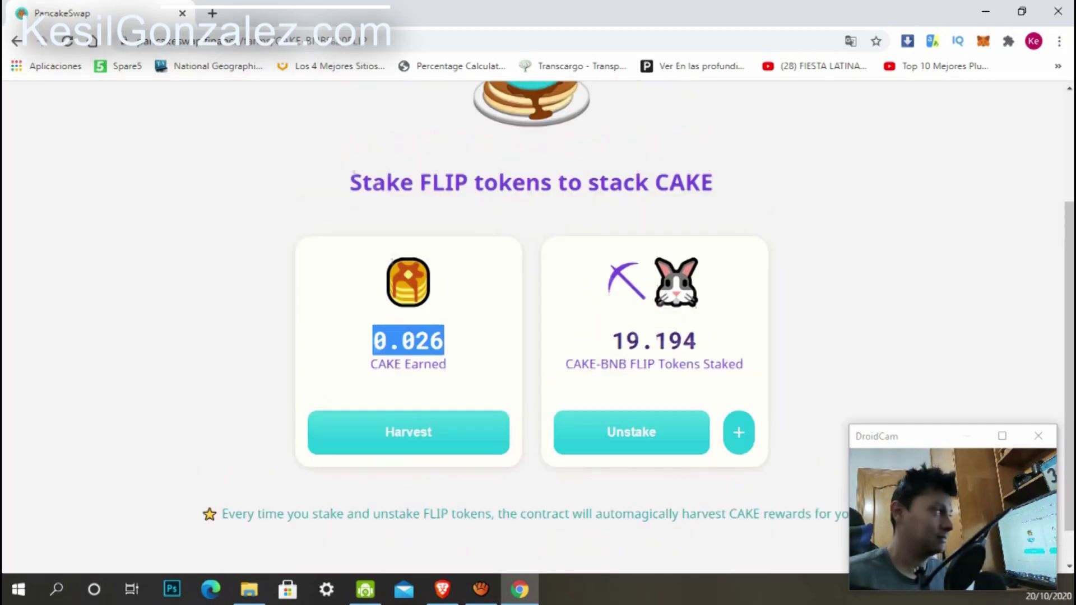
left_click_drag(373, 500, 430, 500)
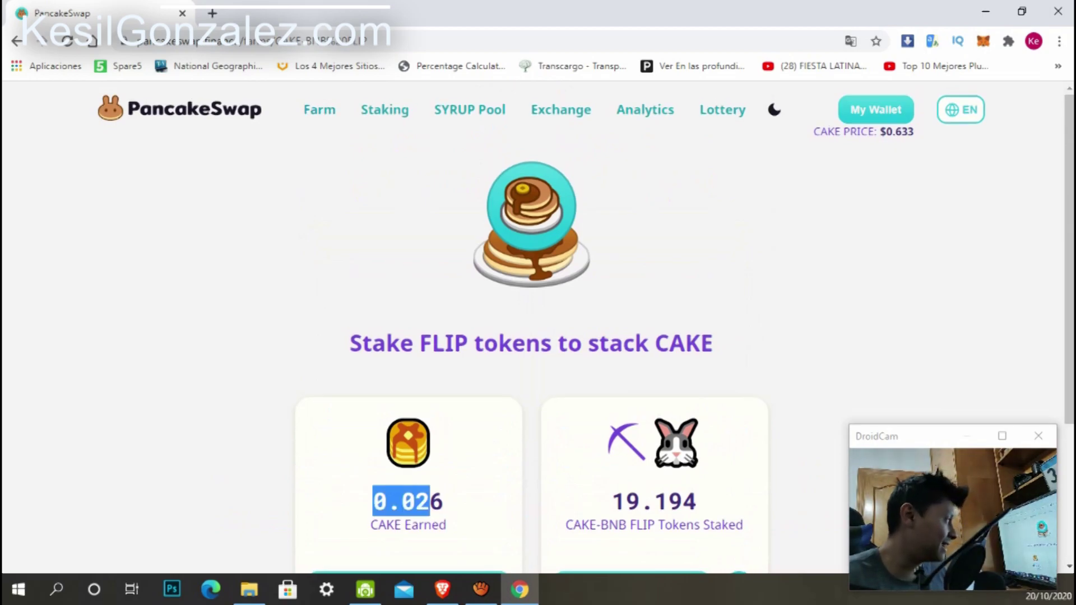
left_click(431, 501)
On the Staking page, cancel the CAKE deposit form and check 143.011 CAKE staked and 0.000 SYRUP.
left_click(384, 110)
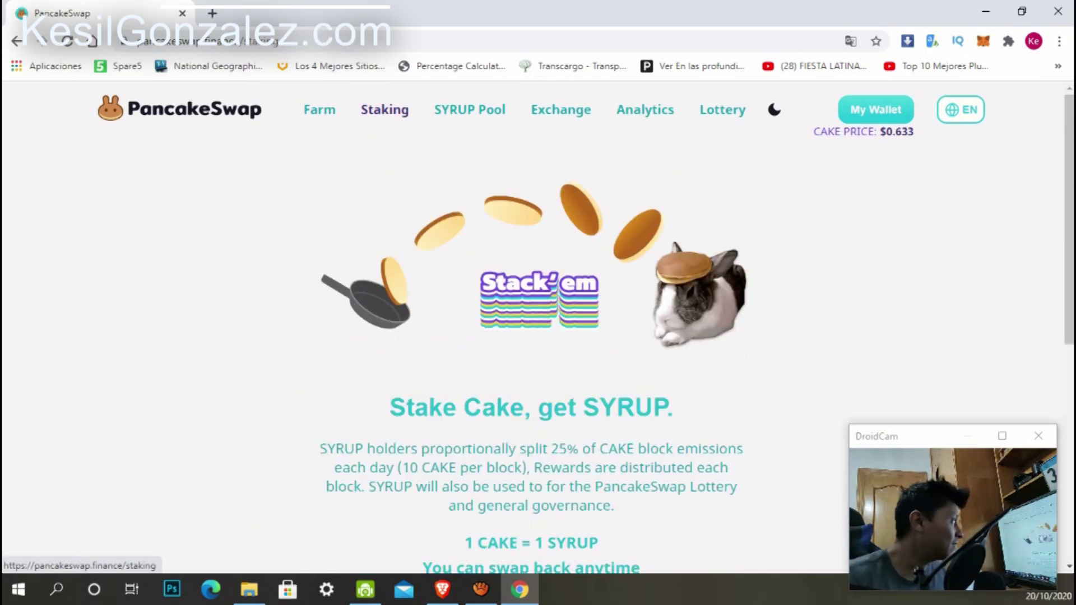
scroll(531, 325, "down", 6)
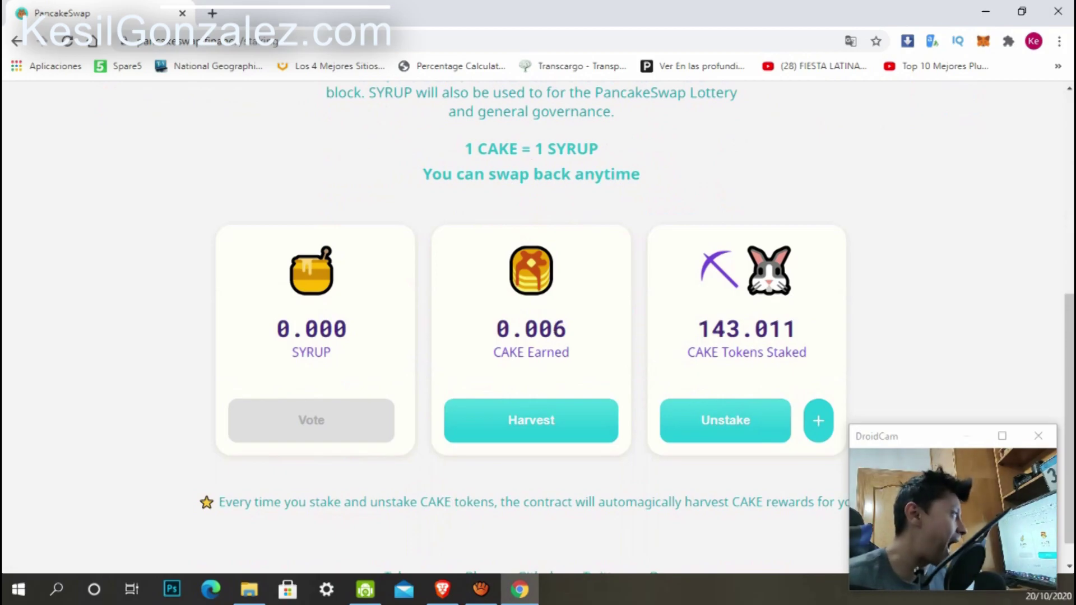
double_click(746, 329)
left_click(818, 420)
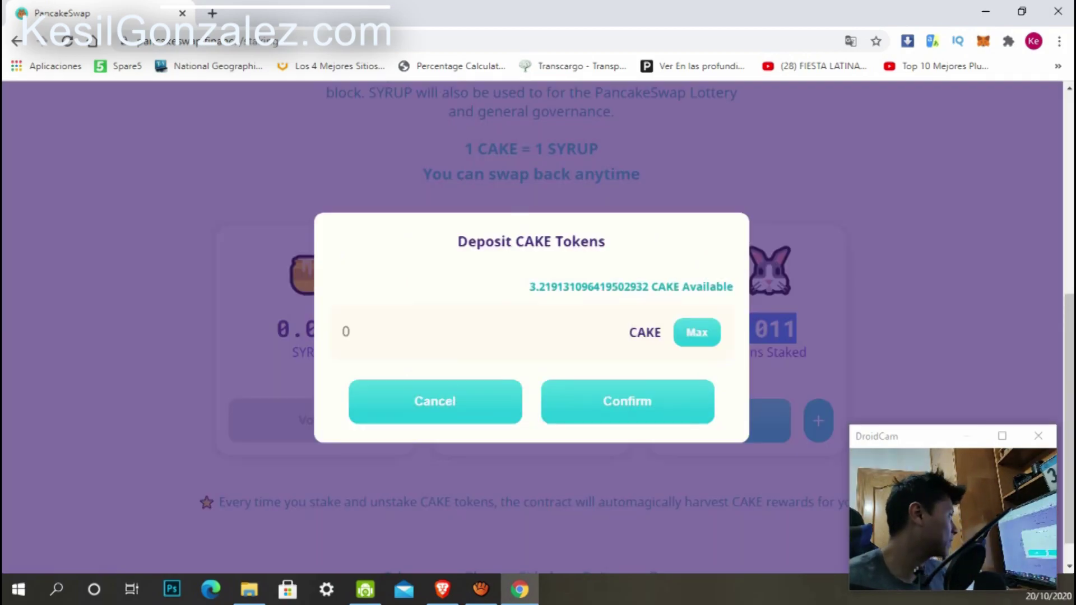
key("Escape")
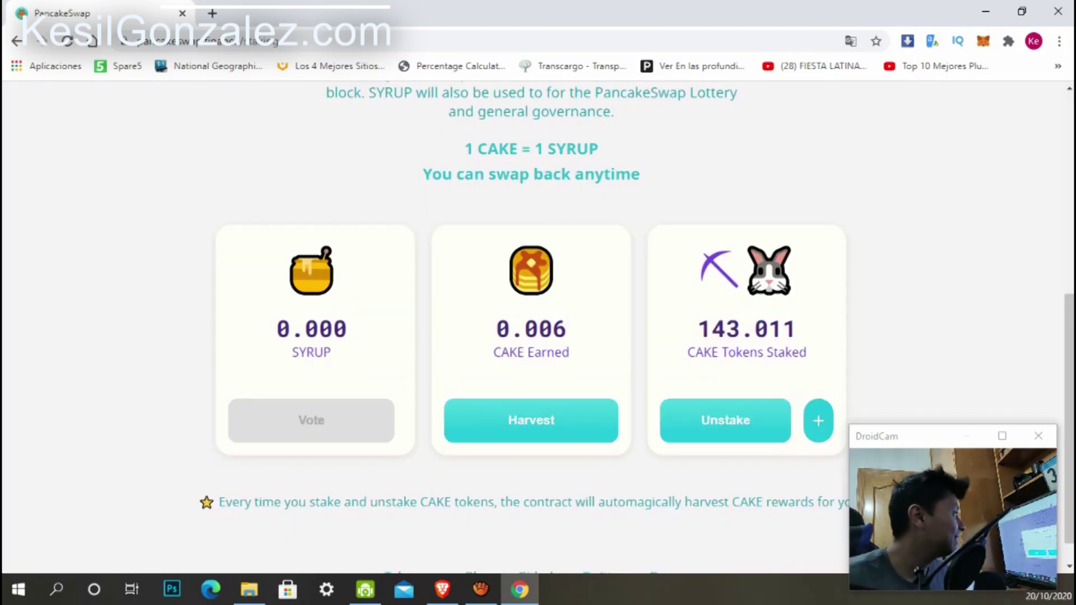
double_click(718, 329)
left_click_drag(348, 328, 290, 329)
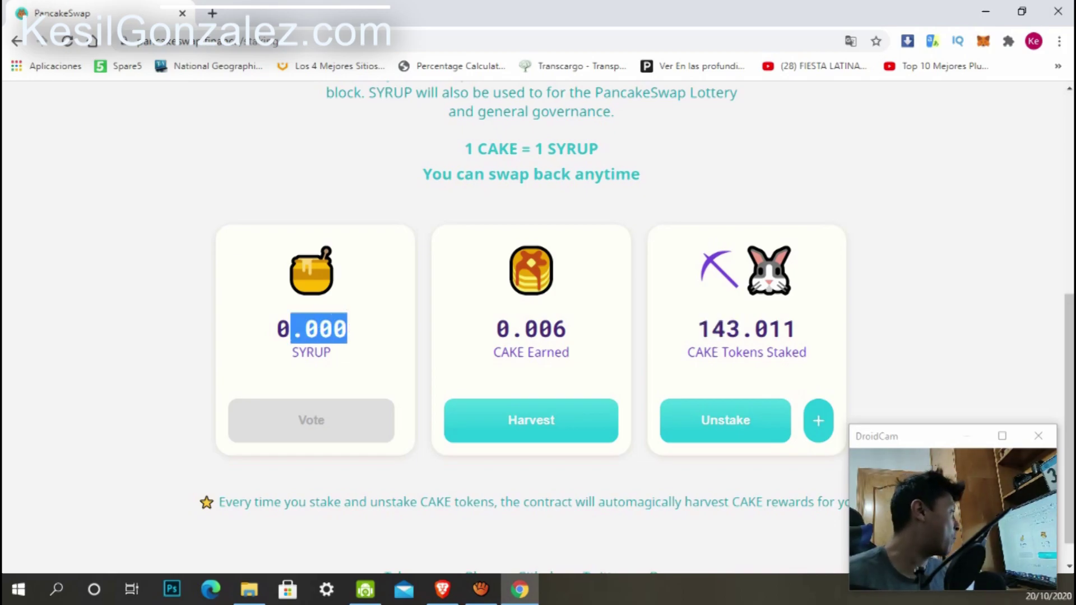
left_click_drag(495, 329, 552, 329)
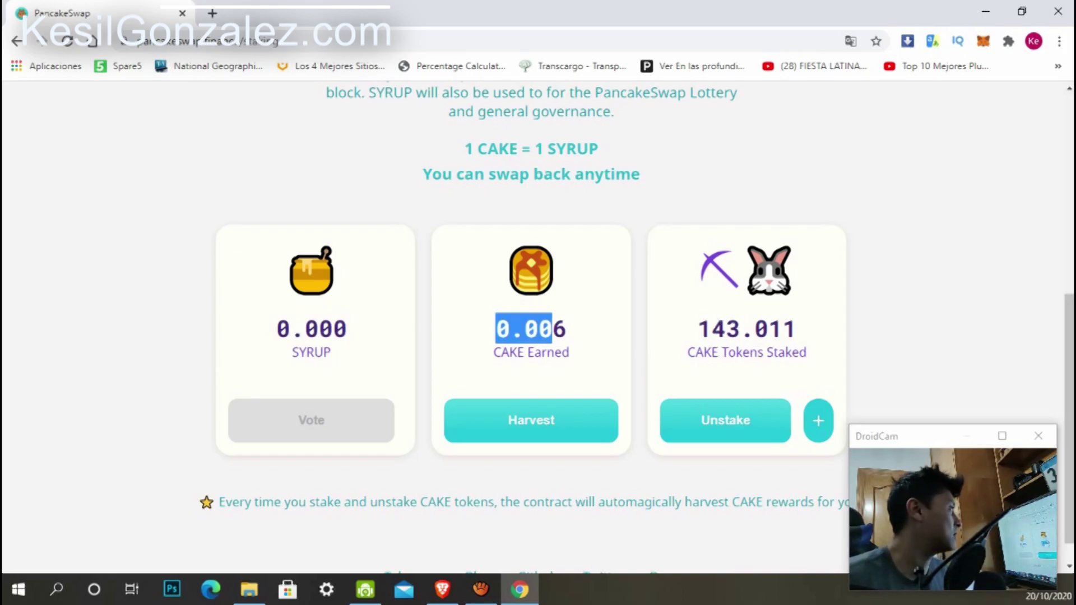
left_click_drag(277, 329, 348, 329)
scroll(538, 330, "up", 6)
scroll(538, 330, "up", 1)
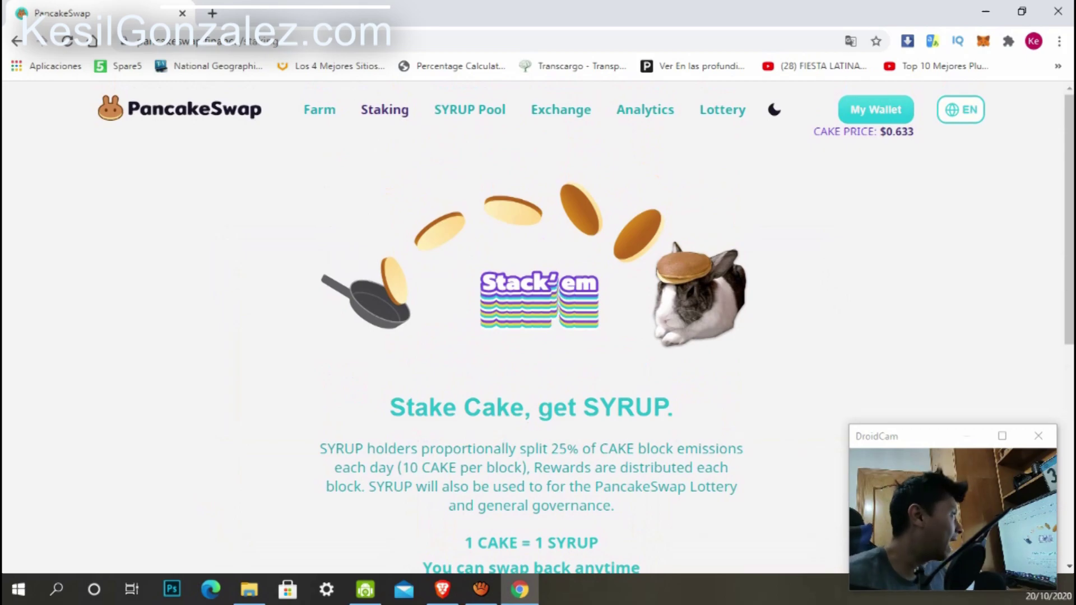
Move between the SYRUP Pool, Farm and Staking pages, ending on the TWT Pool at 0.011 TWT earned.
left_click(469, 109)
scroll(538, 331, "down", 8)
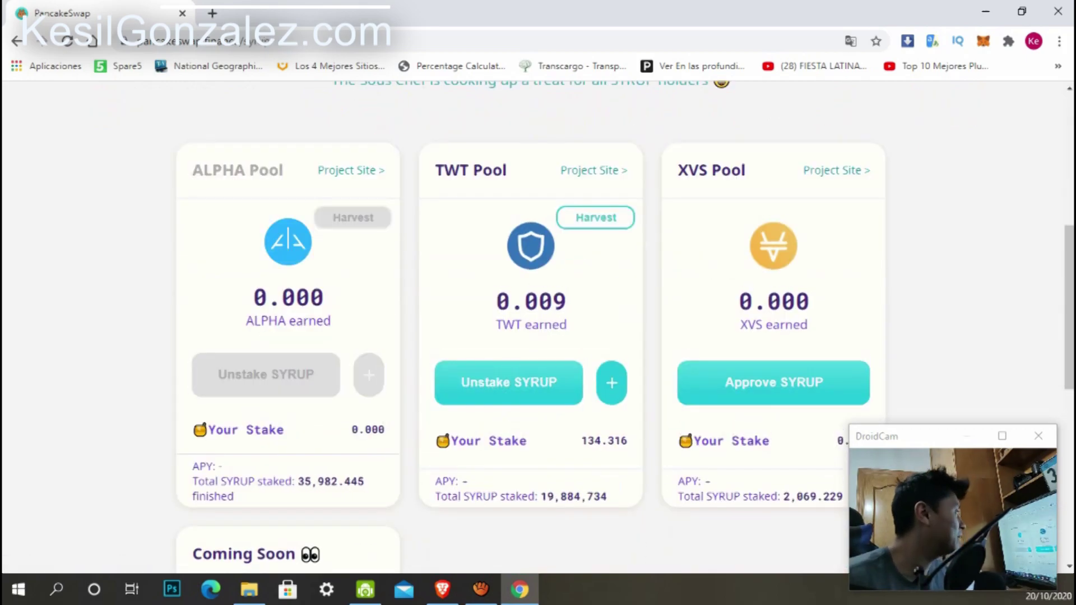
scroll(538, 331, "up", 7)
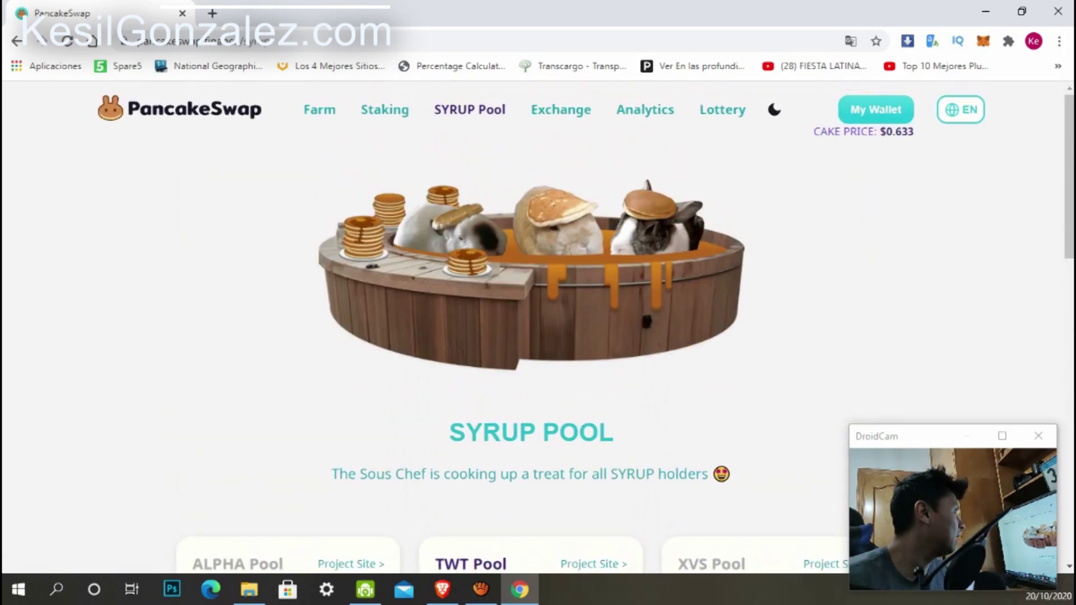
scroll(538, 330, "down", 8)
scroll(538, 330, "up", 8)
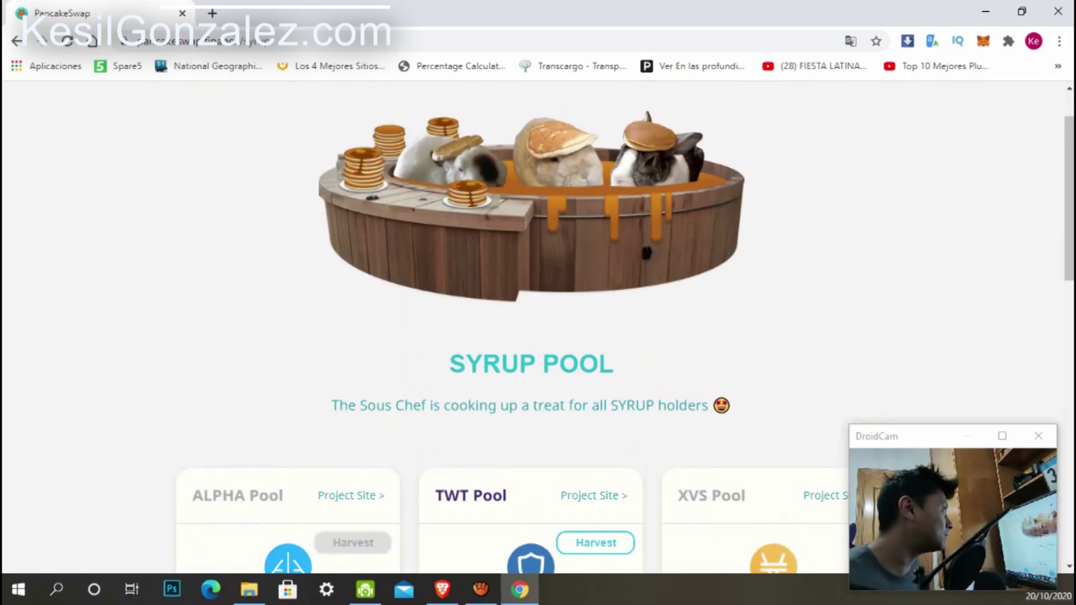
left_click(319, 110)
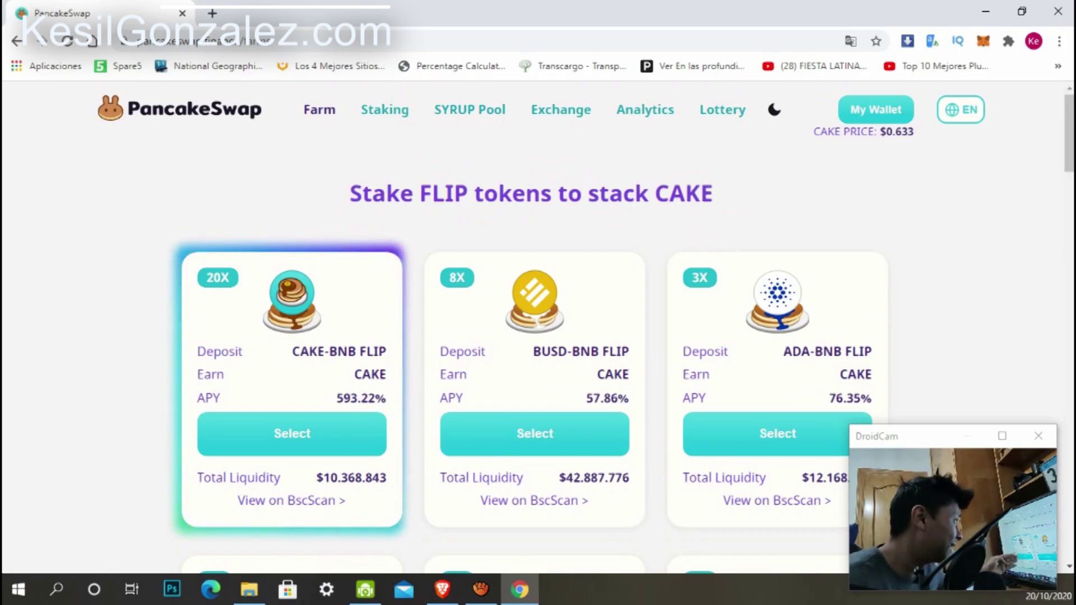
left_click(385, 110)
scroll(537, 331, "down", 7)
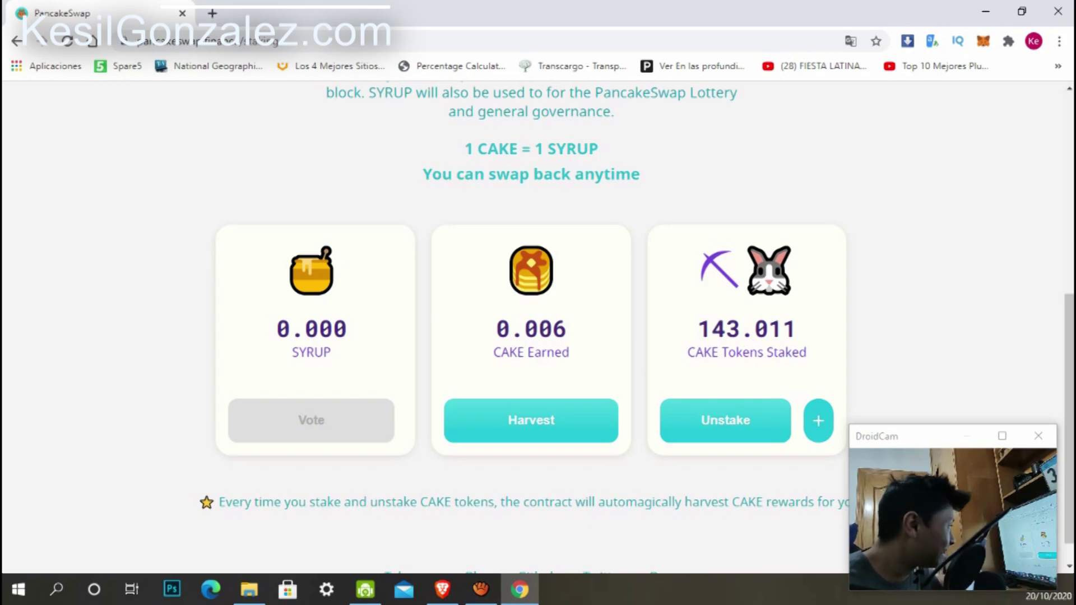
scroll(538, 331, "up", 7)
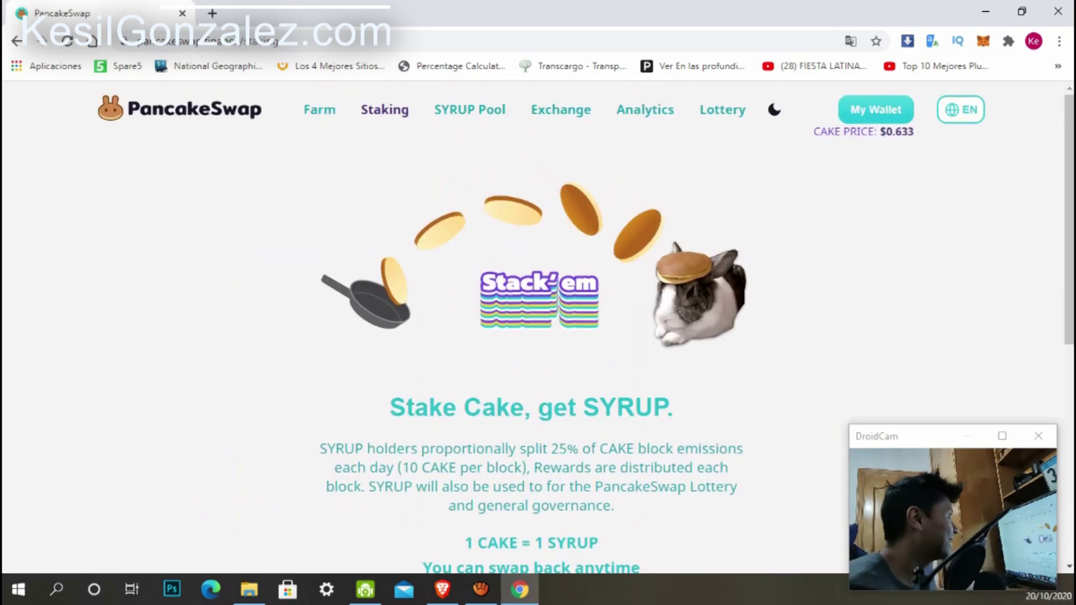
left_click(469, 109)
scroll(537, 328, "down", 8)
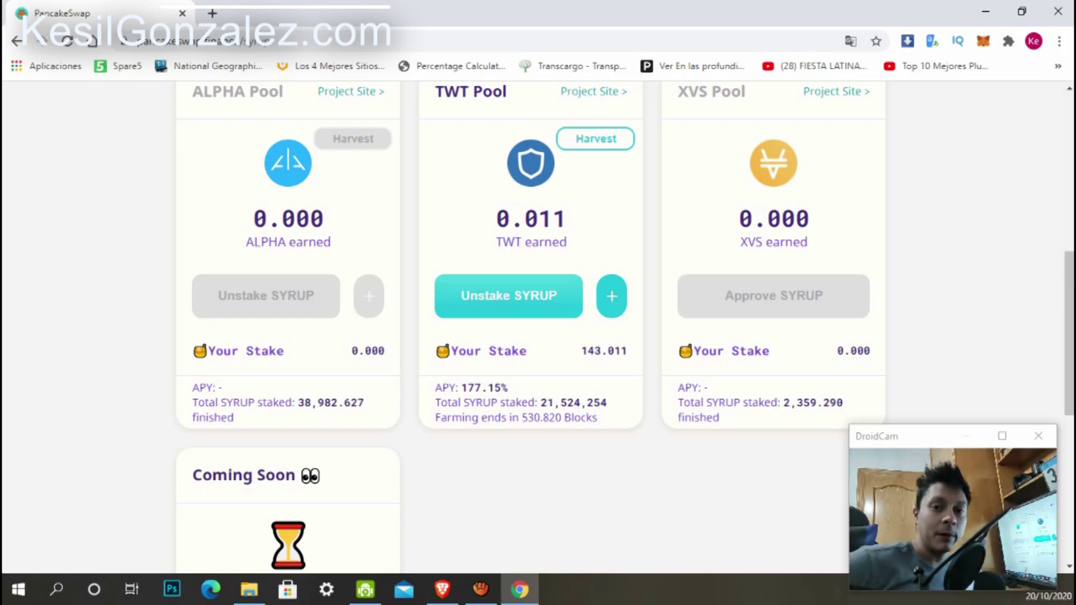
scroll(531, 325, "up", 8)
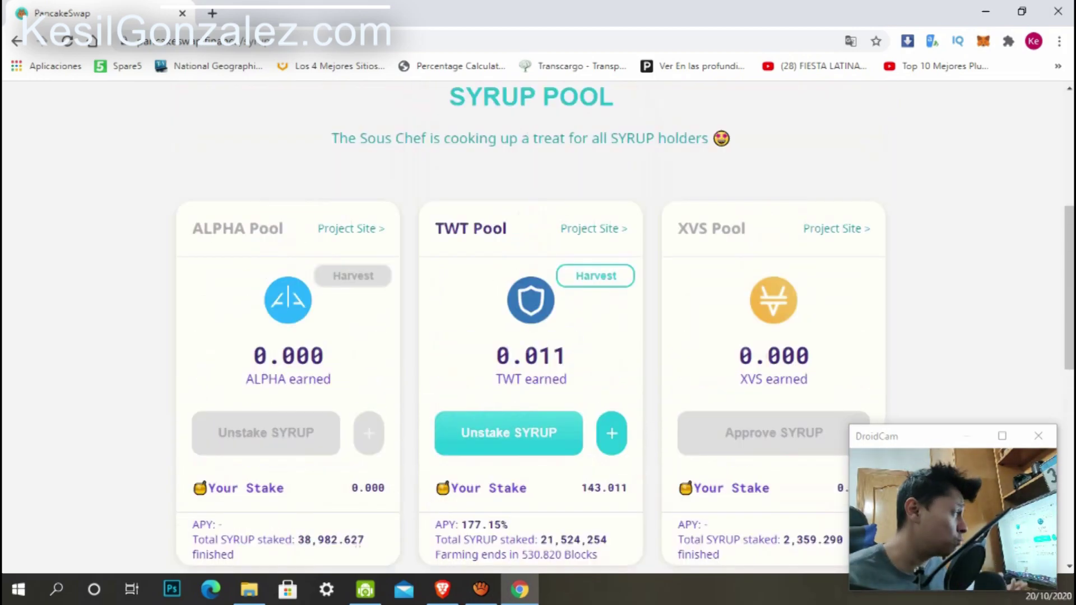